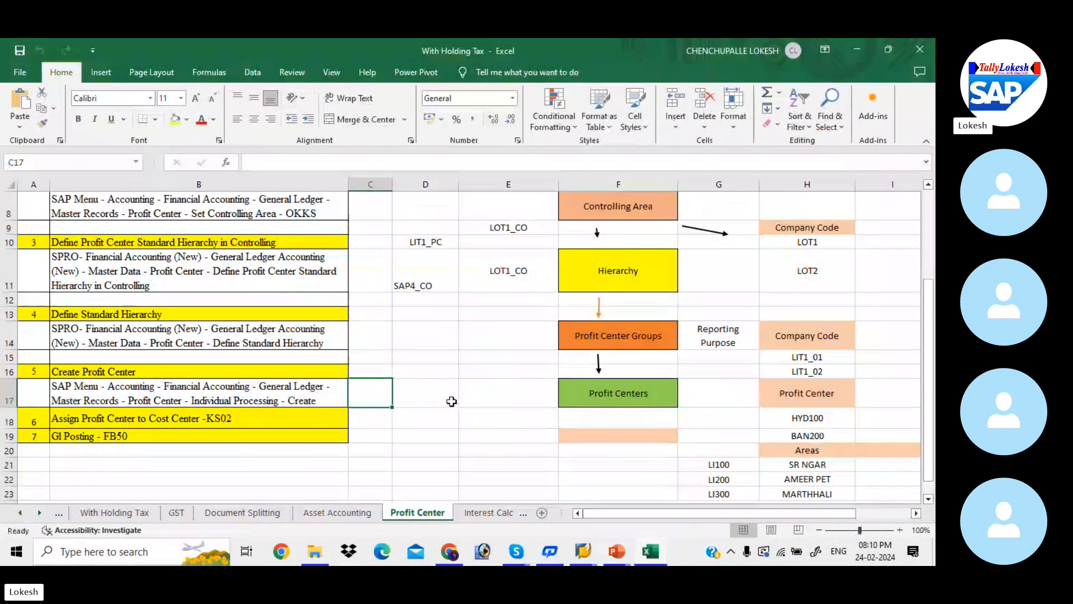
# Review the company code and controlling area hierarchy notes and the OKKP path at the start of the Profit Center sheet
pyautogui.click(451, 402)
pyautogui.press('Up')
pyautogui.press('Up')
pyautogui.press('Up')
pyautogui.press('Up')
pyautogui.press('Up')
pyautogui.press('Up')
pyautogui.press('Up')
pyautogui.press('Up')
pyautogui.press('Up')
pyautogui.press('Up')
pyautogui.press('Up')
pyautogui.press('Up')
pyautogui.press('Up')
pyautogui.press('Up')
pyautogui.press('Up')
pyautogui.press('Up')
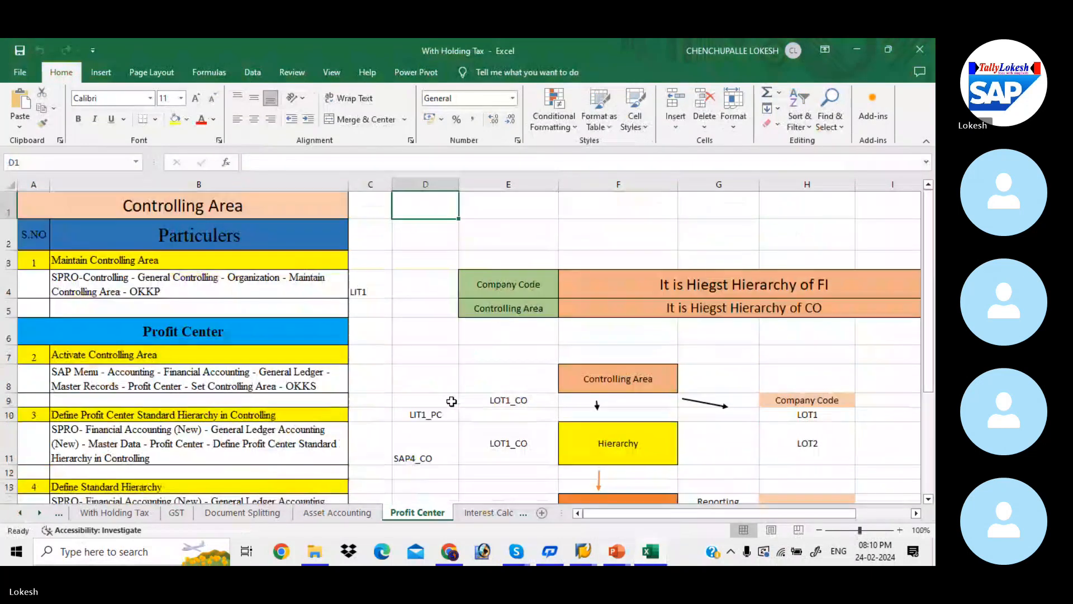
pyautogui.click(537, 288)
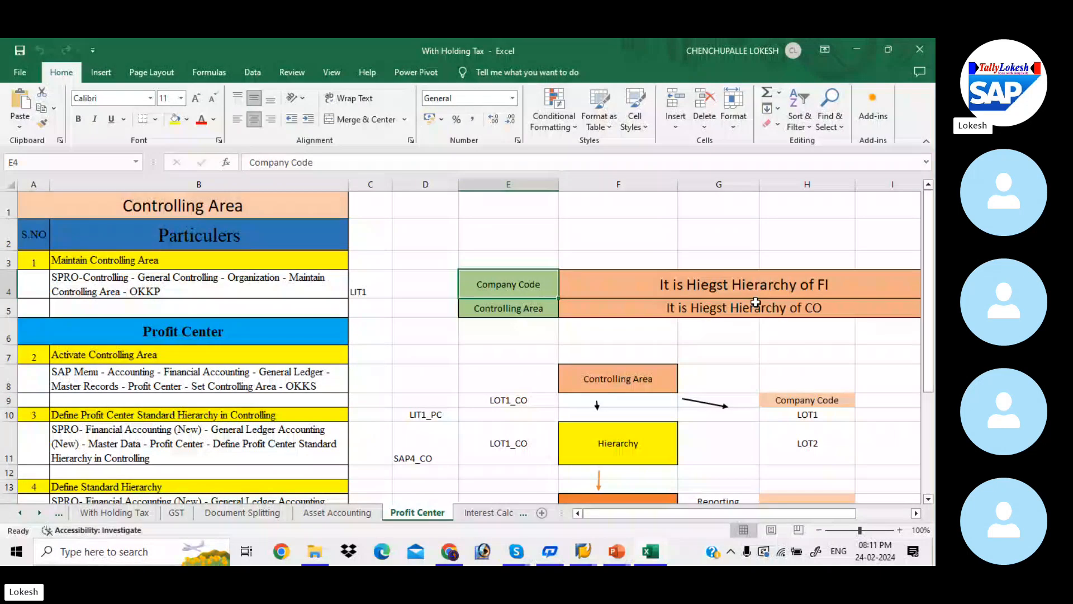
pyautogui.click(711, 305)
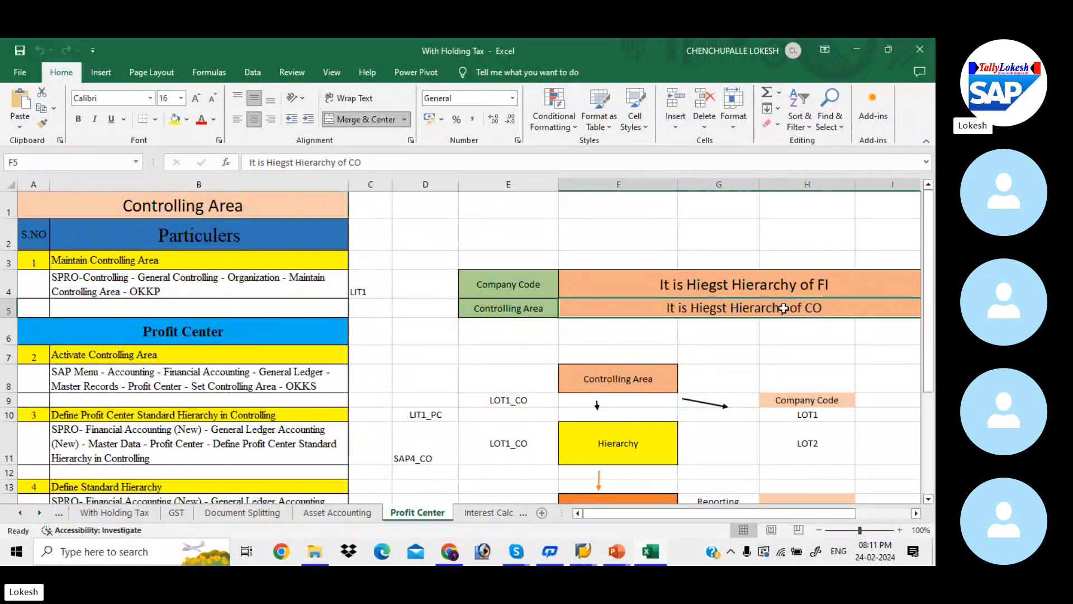
pyautogui.click(475, 305)
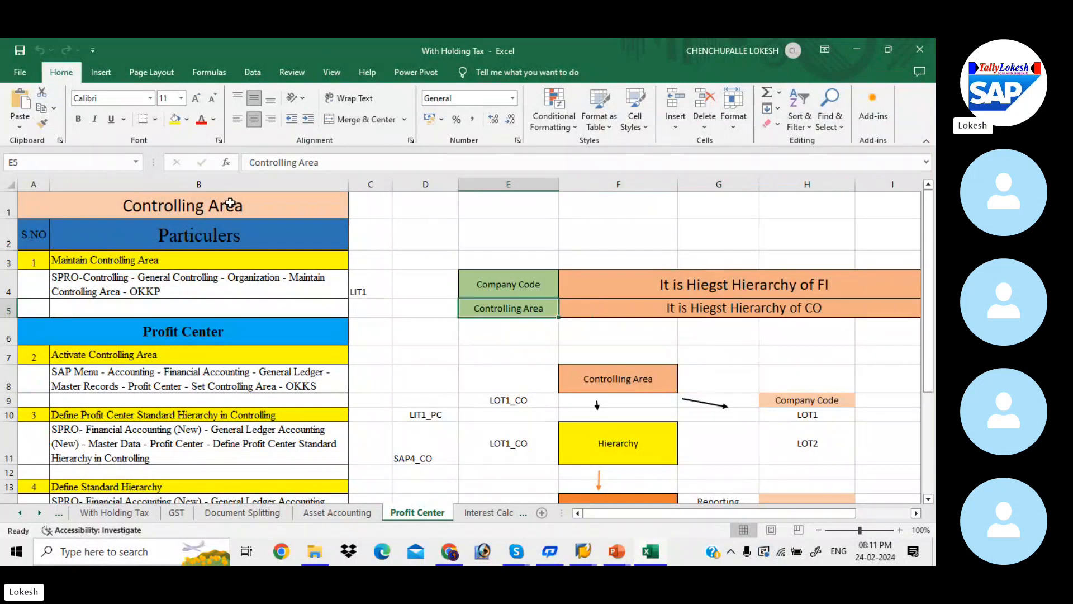
pyautogui.moveTo(230, 203); pyautogui.dragTo(241, 286)
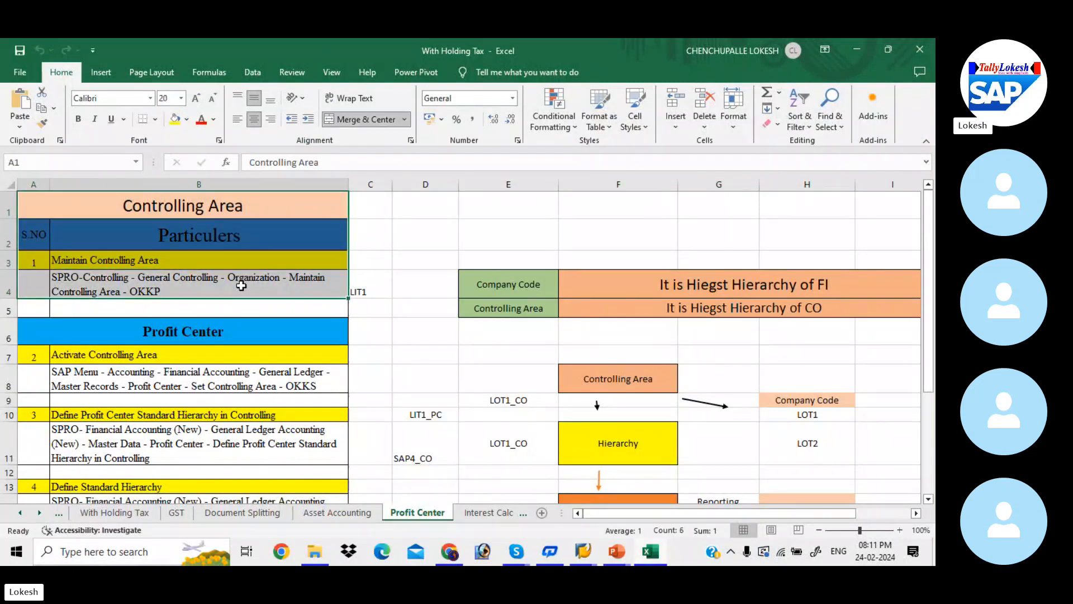
pyautogui.click(241, 286)
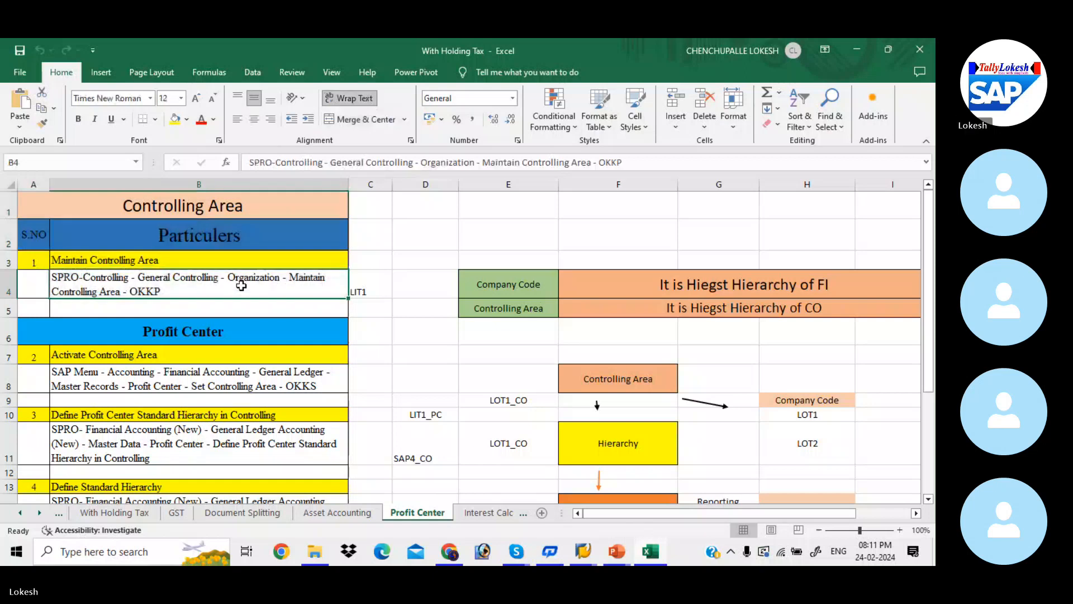
# Review the profit center configuration steps and their paths, from Activate Controlling Area to Create Profit Center
pyautogui.click(256, 339)
pyautogui.press('Down')
pyautogui.press('Down')
pyautogui.press('Down')
pyautogui.press('Down')
pyautogui.press('Down')
pyautogui.press('Down')
pyautogui.press('Down')
pyautogui.press('Down')
pyautogui.press('Down')
pyautogui.press('Down')
pyautogui.press('Down')
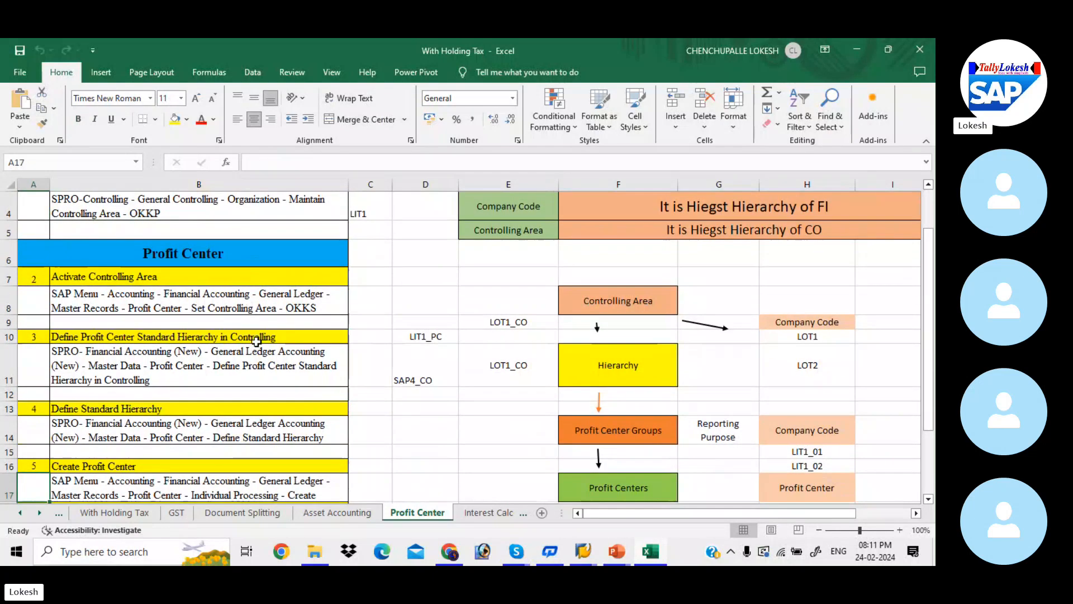
pyautogui.click(211, 271)
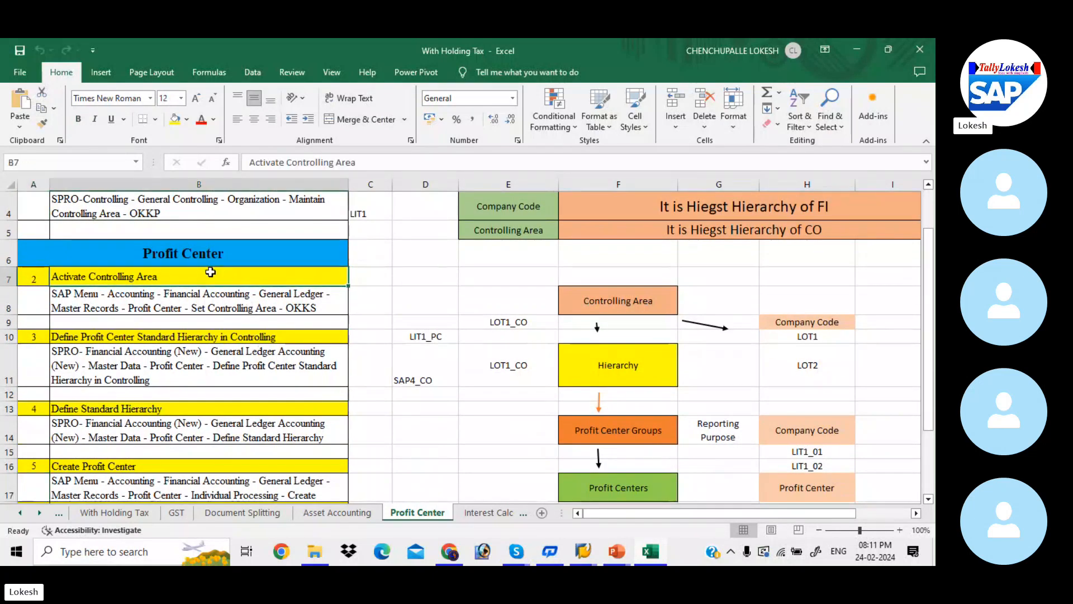
pyautogui.click(232, 337)
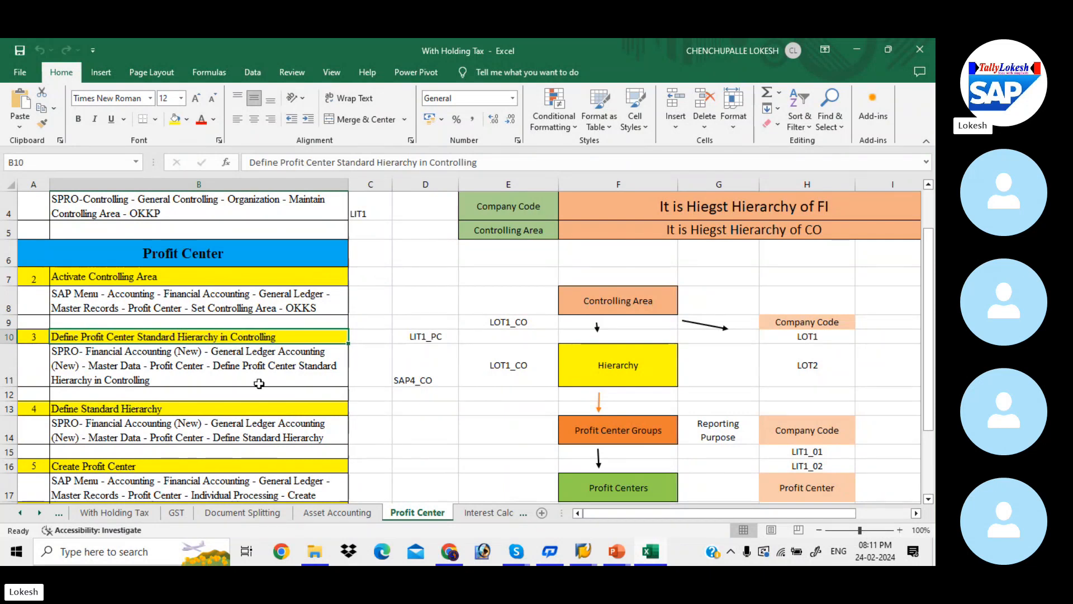
pyautogui.click(238, 411)
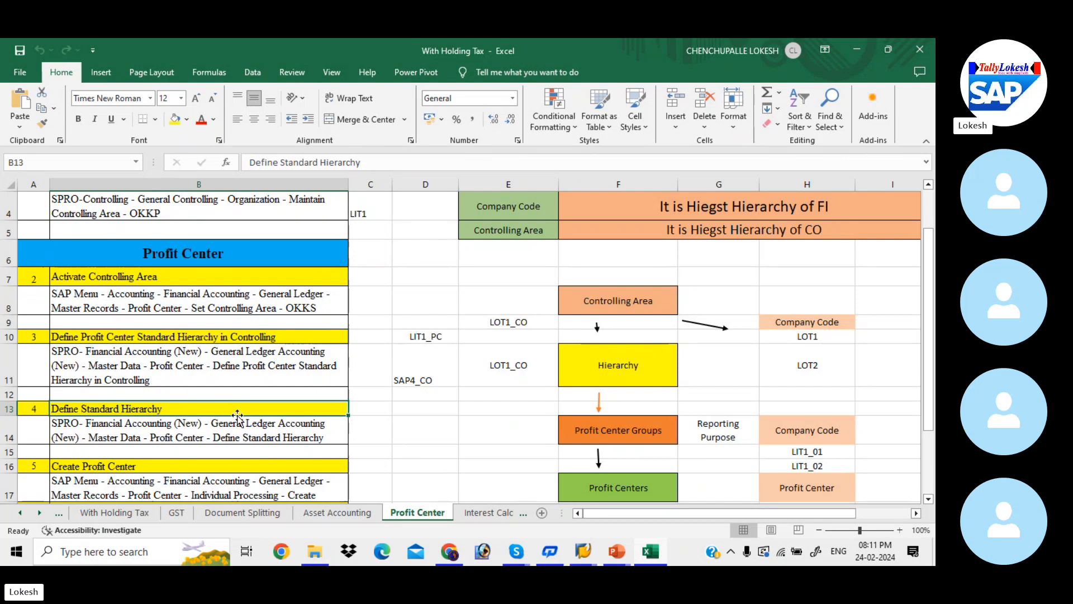
pyautogui.press('Down')
pyautogui.press('Down')
pyautogui.press('Down')
pyautogui.press('Down')
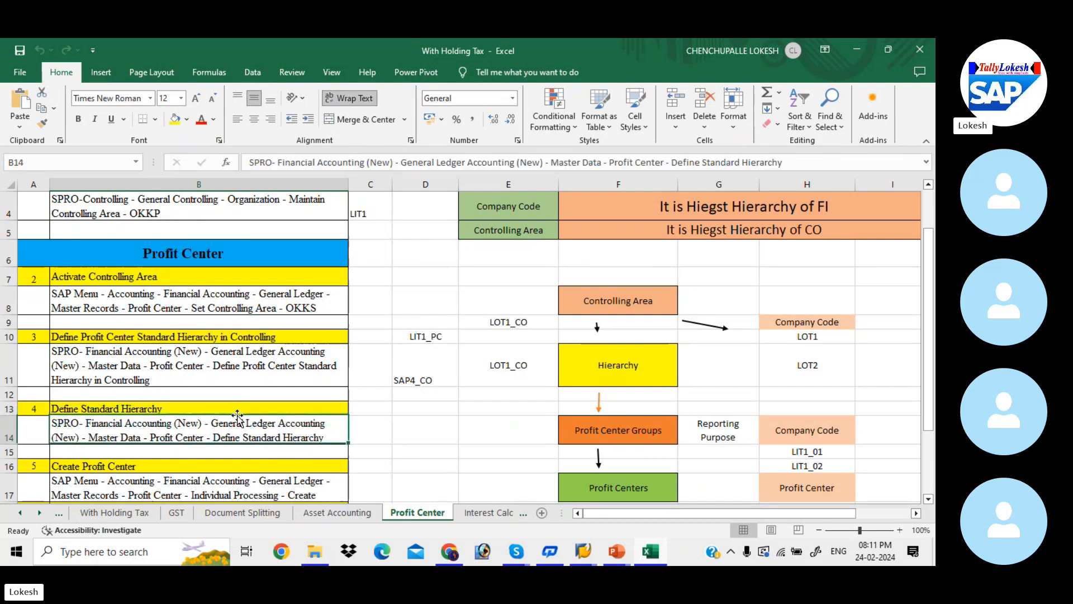
pyautogui.press('Down')
pyautogui.press('Down')
pyautogui.press('Up')
pyautogui.press('Up')
pyautogui.press('Up')
pyautogui.press('Up')
pyautogui.press('Up')
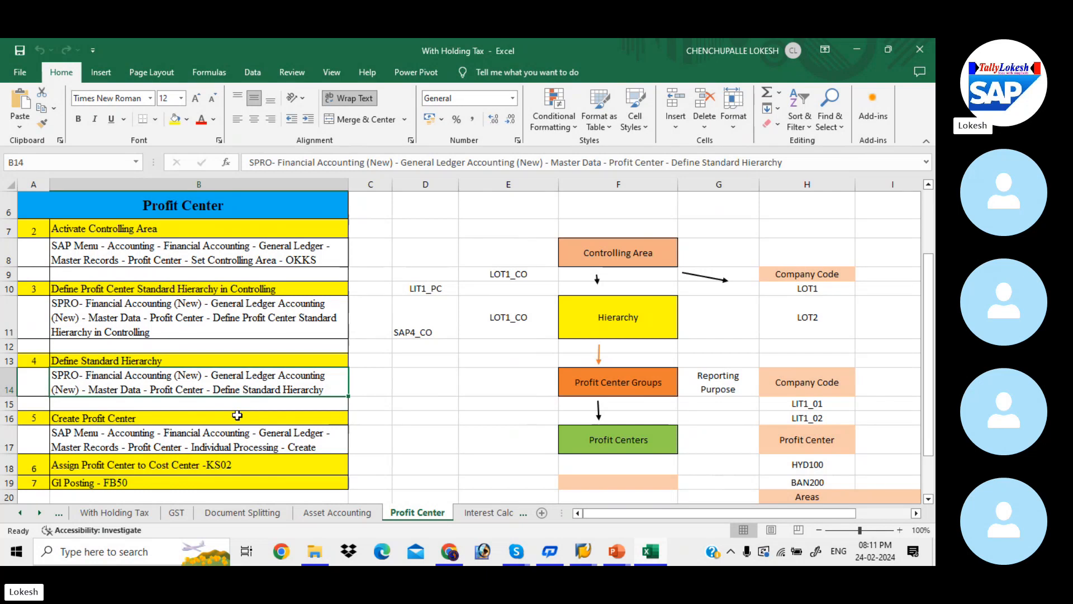
pyautogui.click(287, 428)
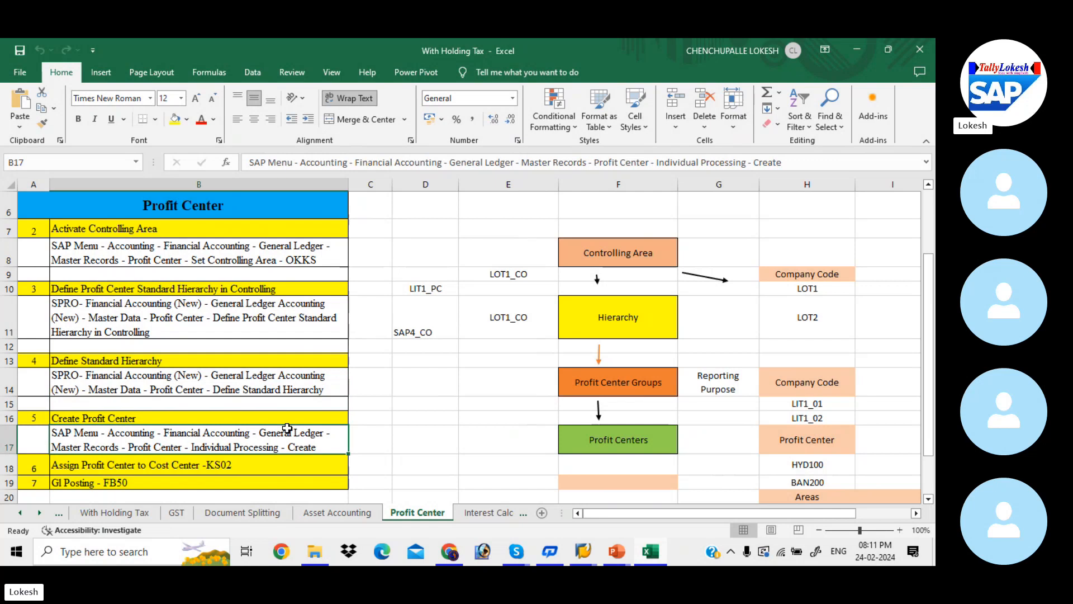
# Examine the diagram from Controlling Area through Hierarchy and Profit Center Groups to Profit Centers, plus the areas from SR NGAR to RK NAGAR
pyautogui.click(604, 251)
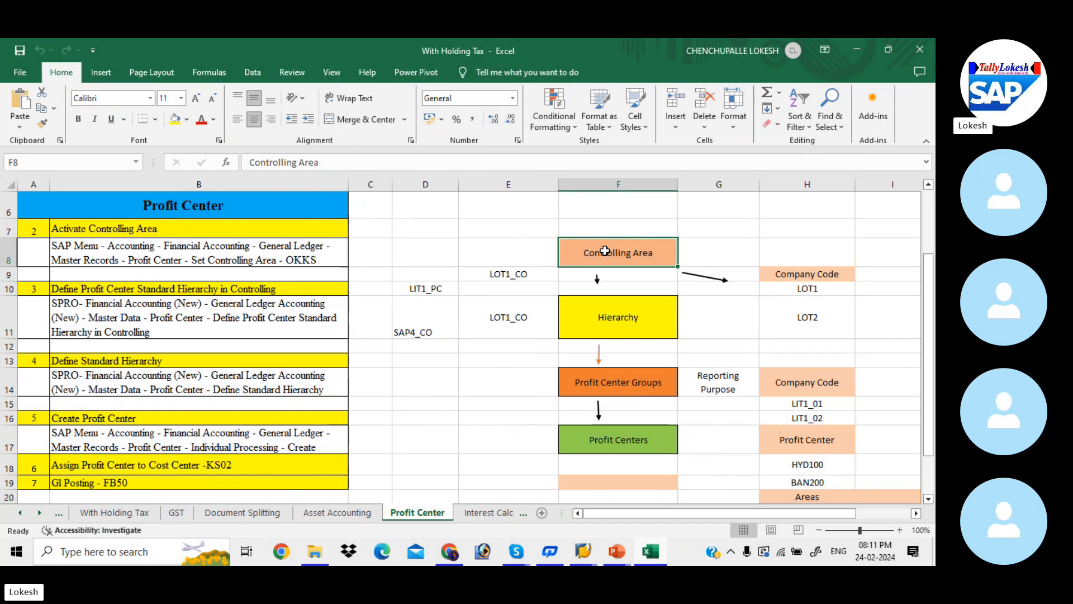
pyautogui.click(614, 317)
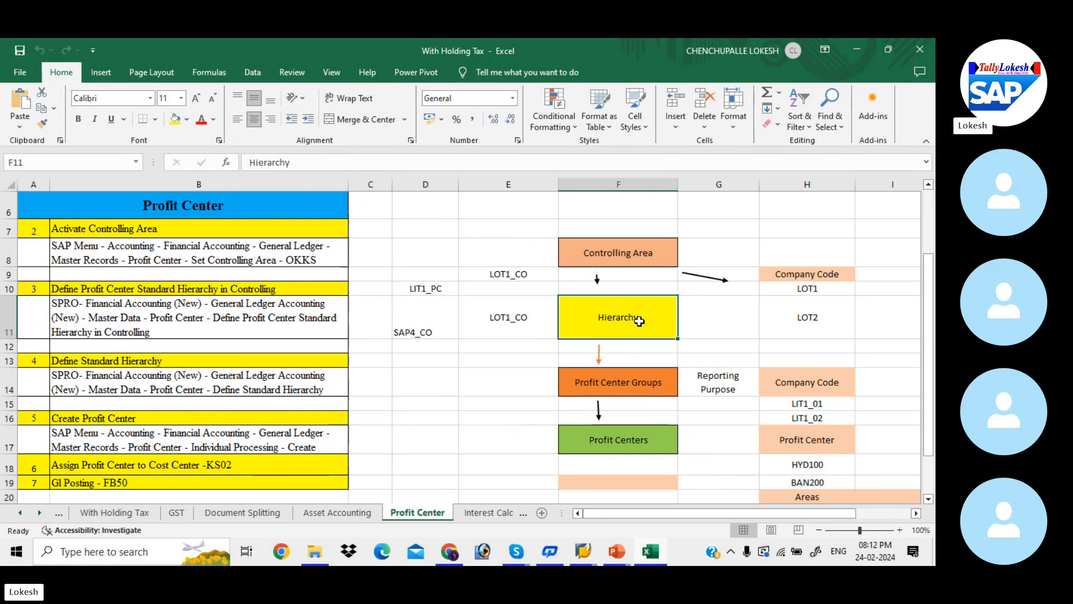
pyautogui.click(624, 385)
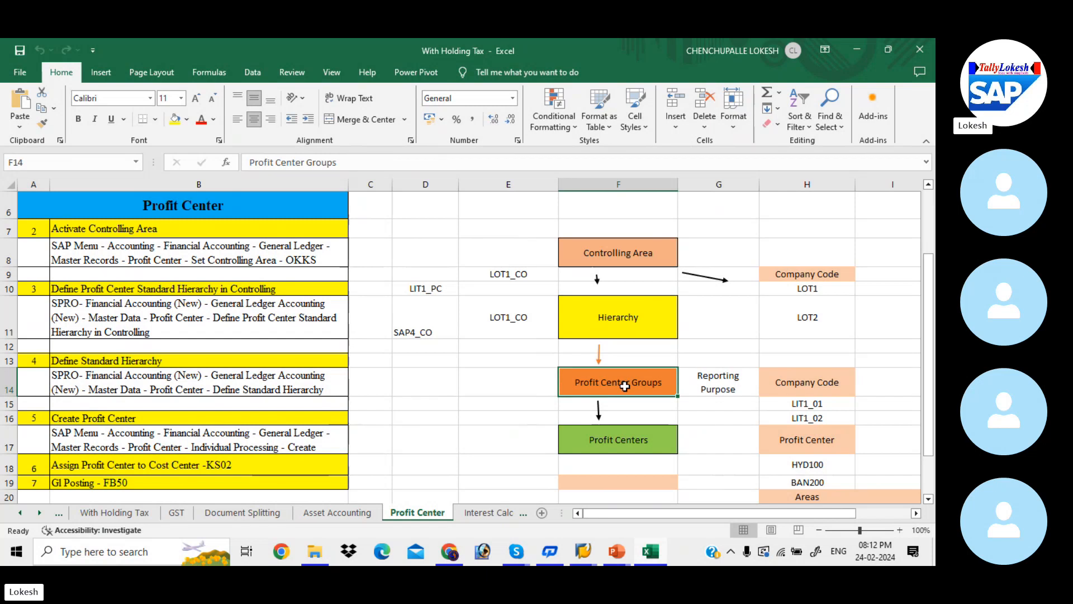
pyautogui.click(626, 436)
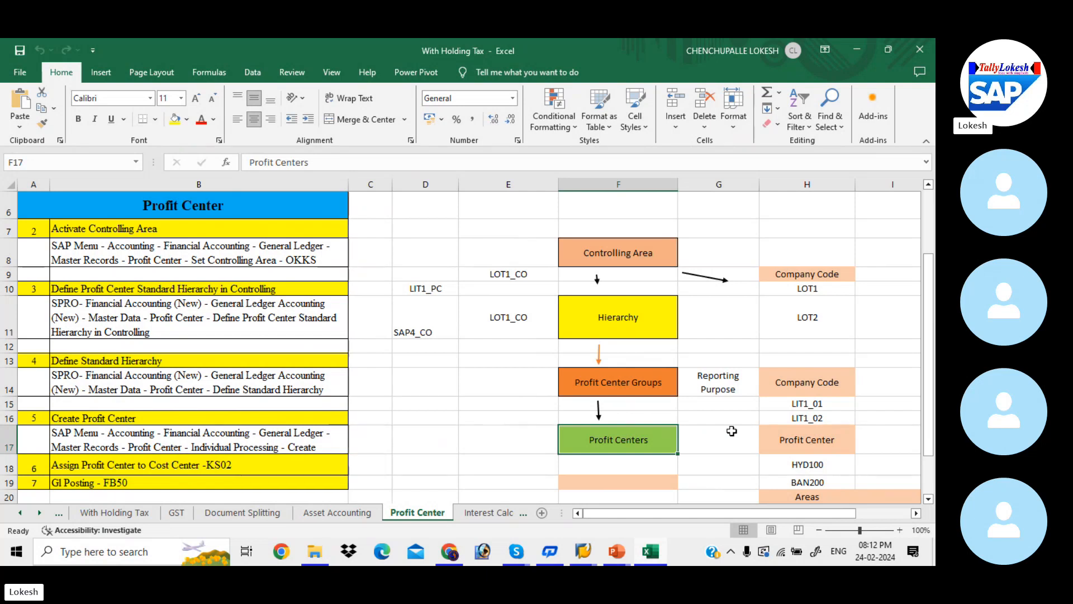
pyautogui.press('Down')
pyautogui.press('Down')
pyautogui.press('Down')
pyautogui.press('Down')
pyautogui.press('Down')
pyautogui.press('Down')
pyautogui.press('Down')
pyautogui.press('Down')
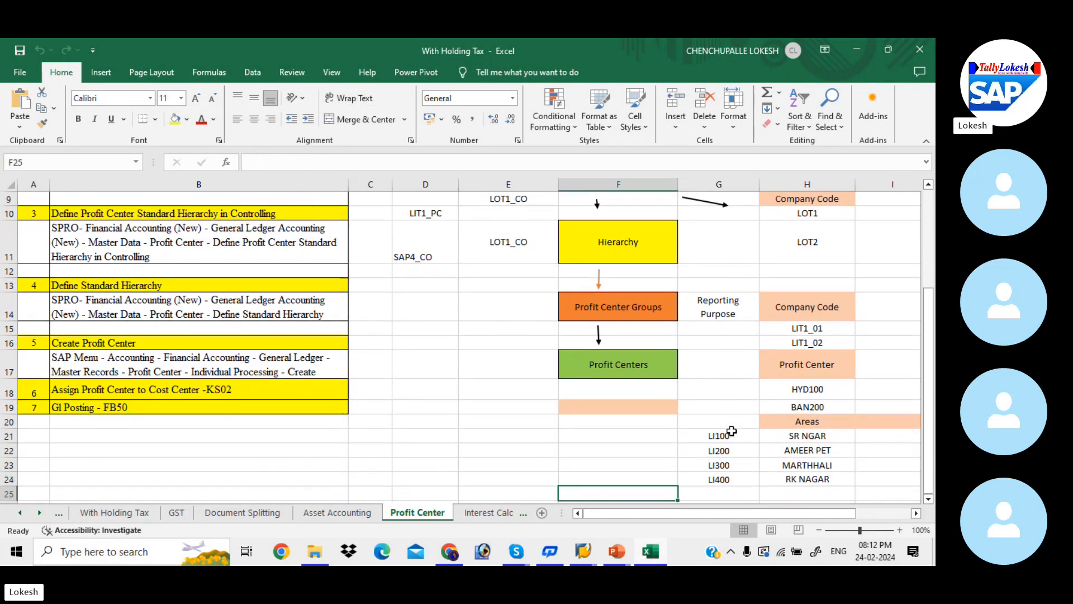
pyautogui.click(763, 434)
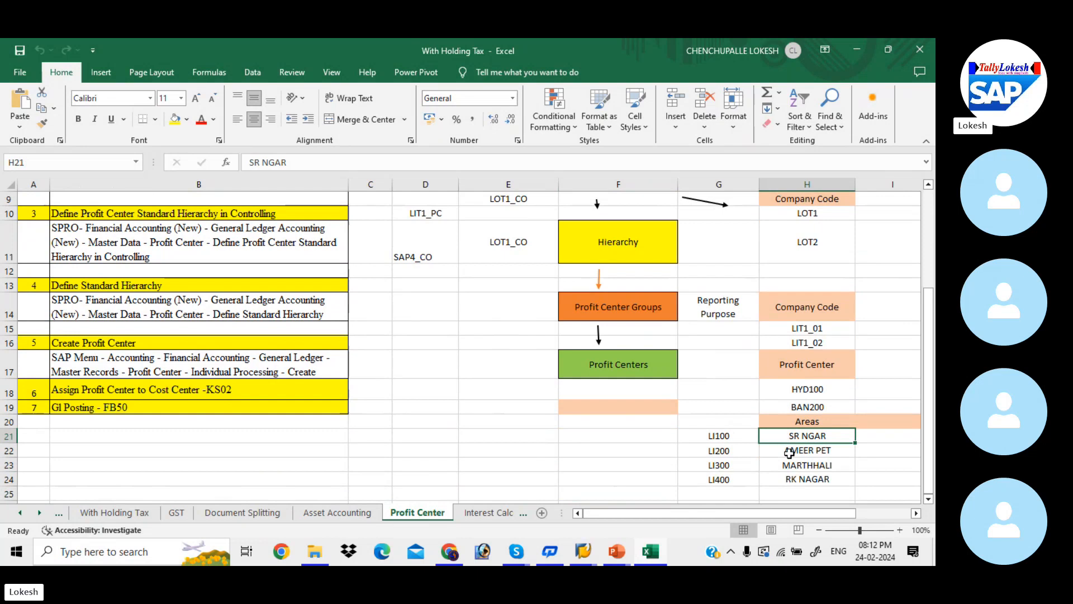
pyautogui.click(789, 452)
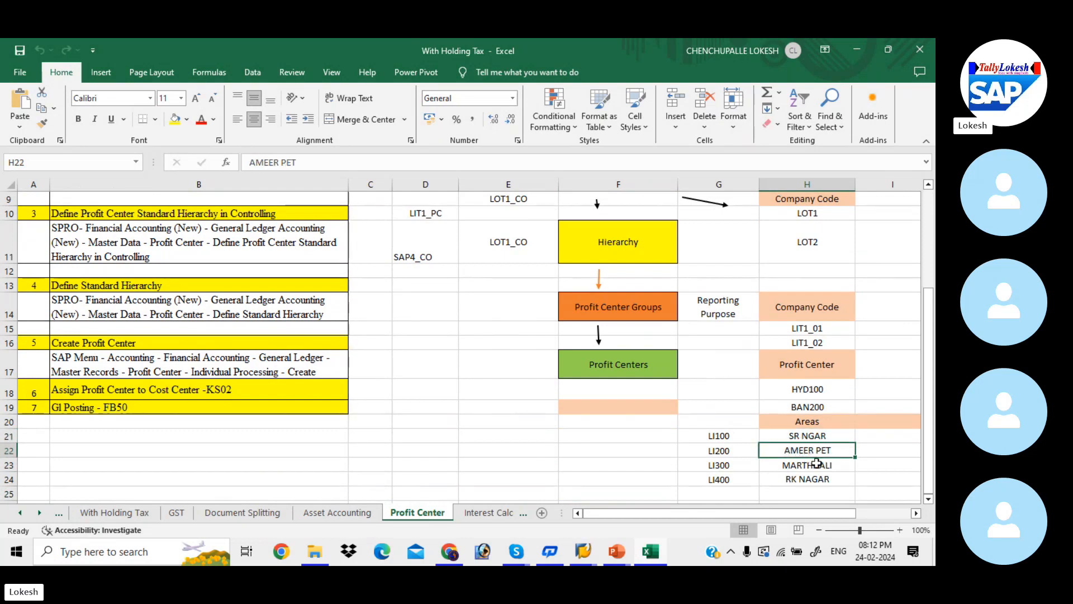
pyautogui.click(817, 463)
pyautogui.click(832, 479)
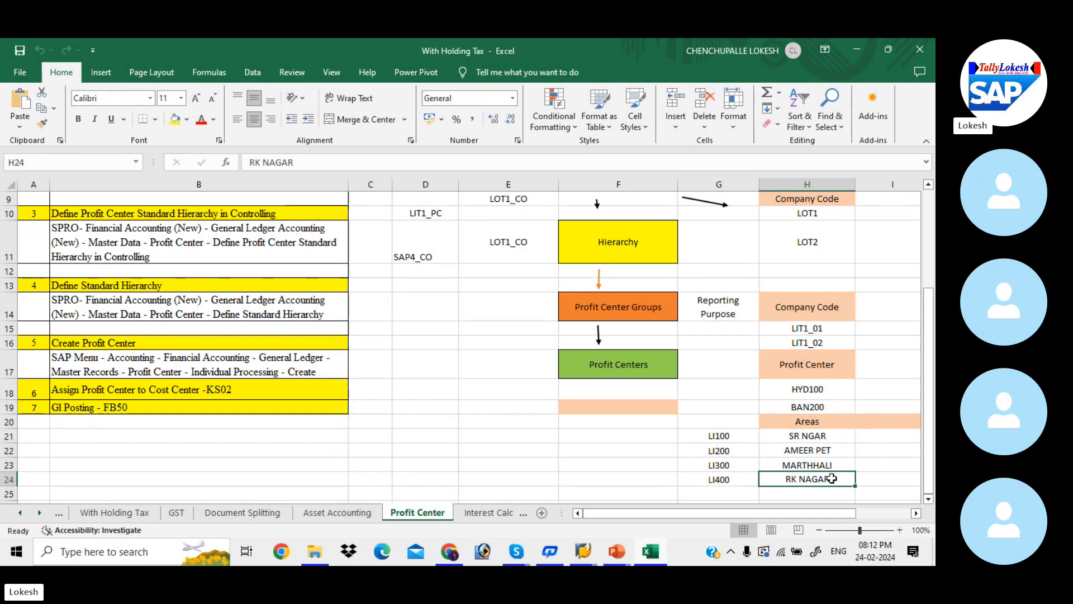
# Switch to the SAP Easy Access session and try to run transaction OKKP
pyautogui.moveTo(930, 291); pyautogui.dragTo(922, 212)
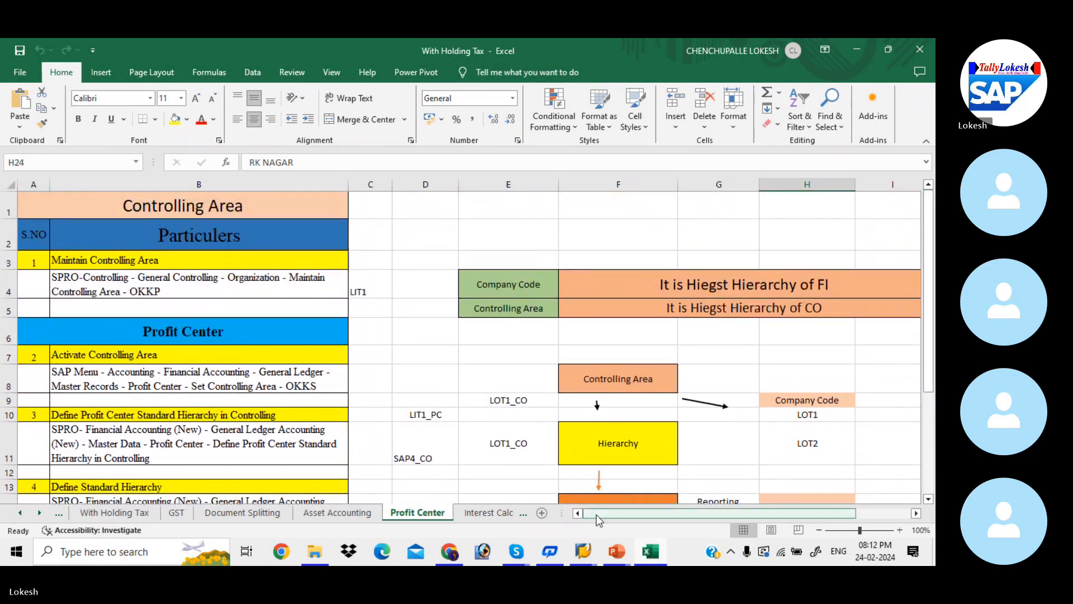
pyautogui.moveTo(585, 556)
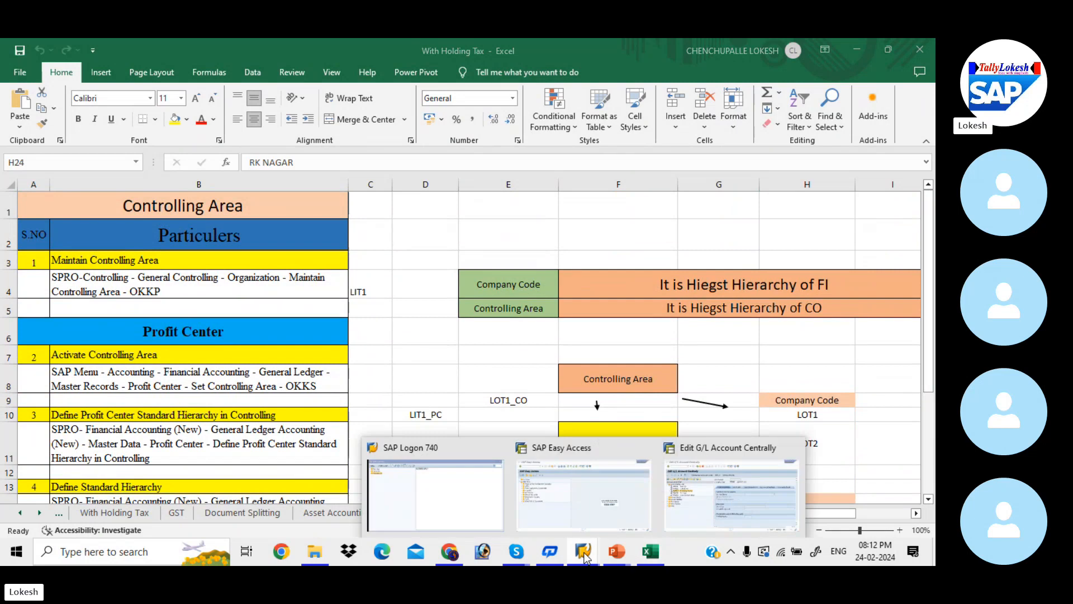
pyautogui.click(602, 499)
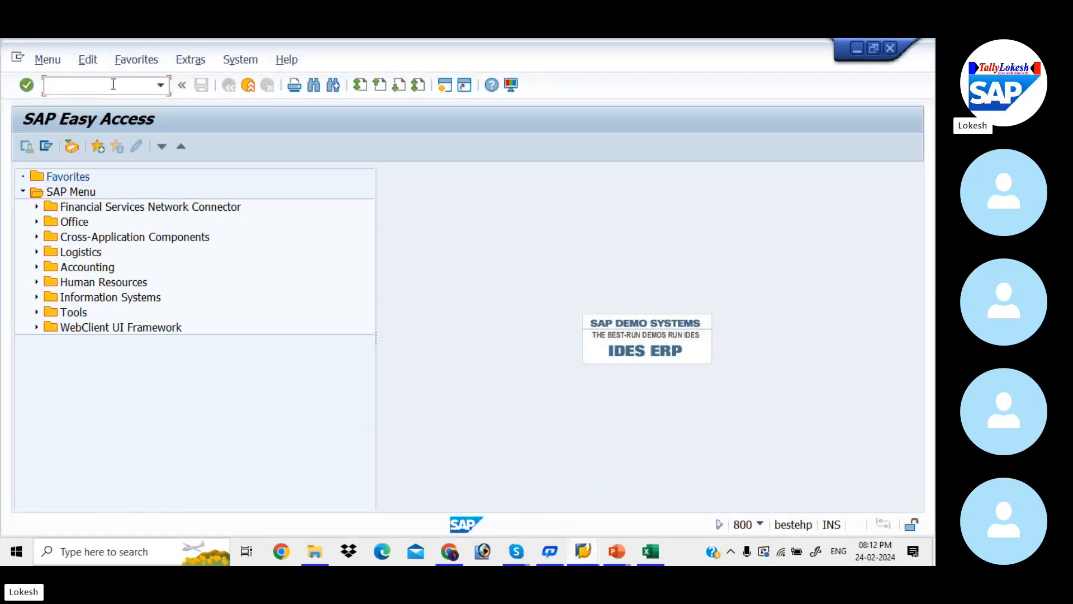
pyautogui.write('OKKP')
pyautogui.press('Return')
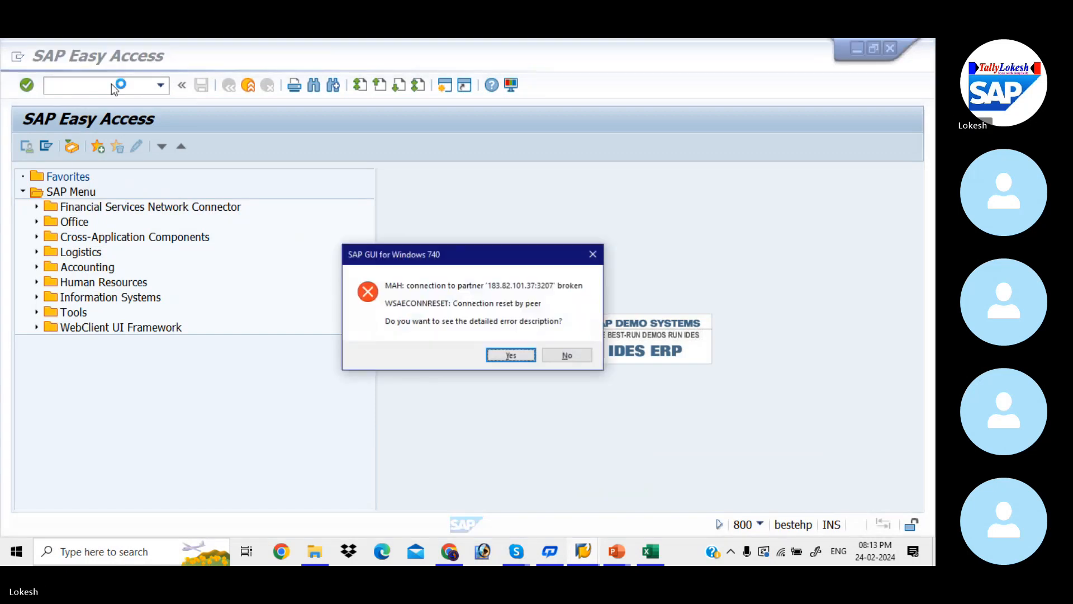
pyautogui.click(503, 357)
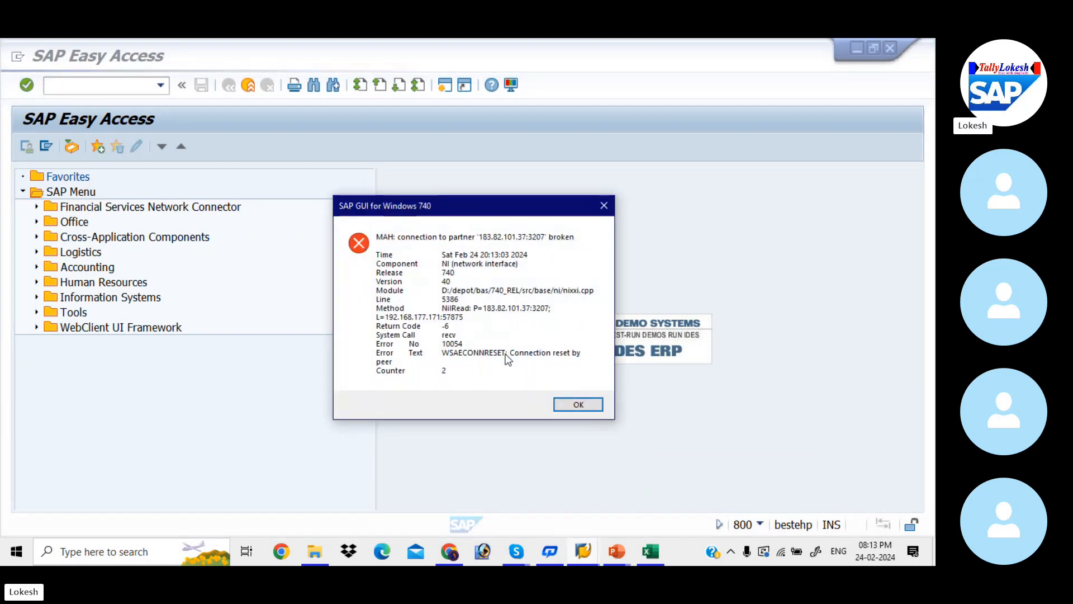
pyautogui.click(578, 404)
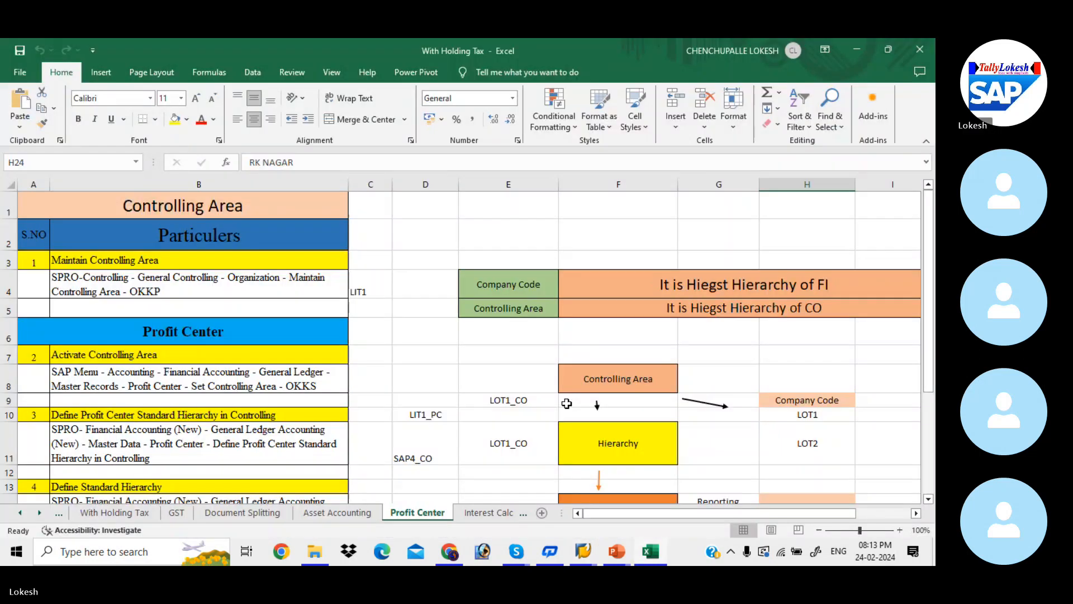
# Reopen SAP Logon and try to log on to the EHP7 connection with the saved user name and the account password
pyautogui.click(582, 550)
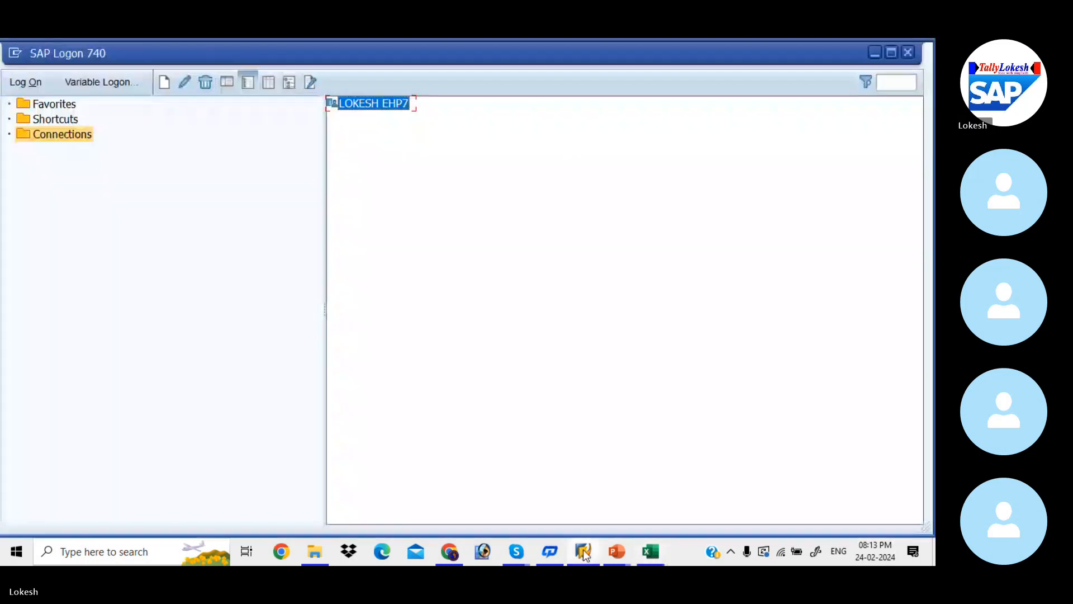
pyautogui.doubleClick(373, 106)
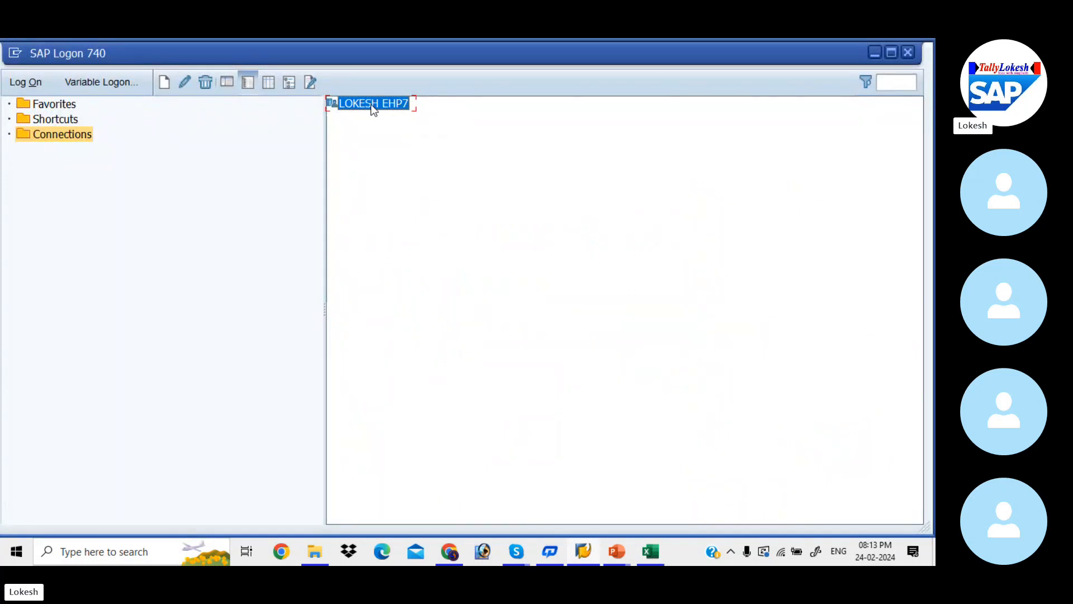
pyautogui.press('Down')
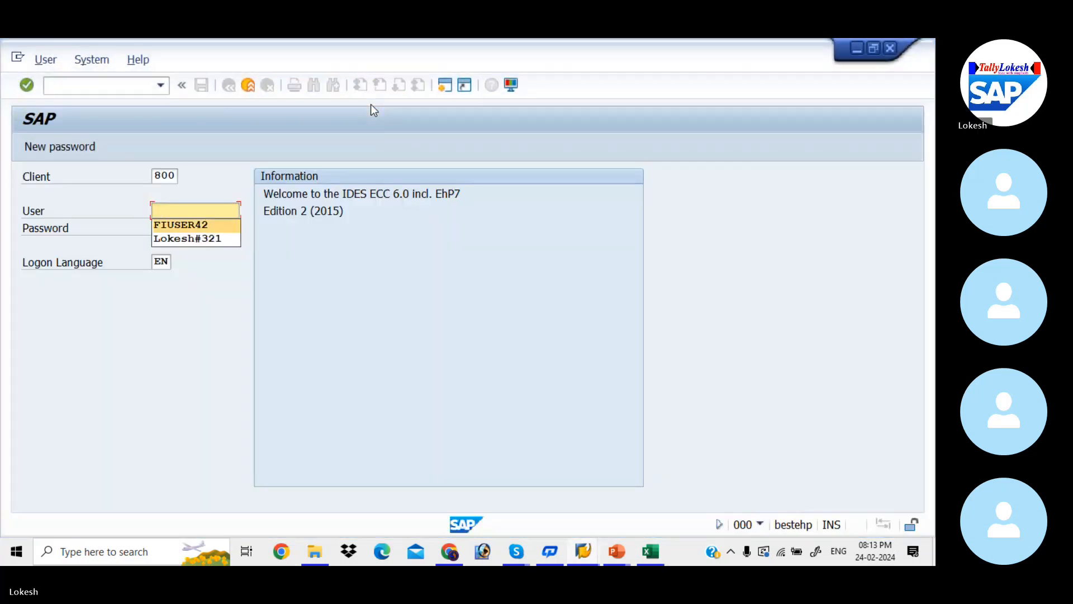
pyautogui.press('Tab')
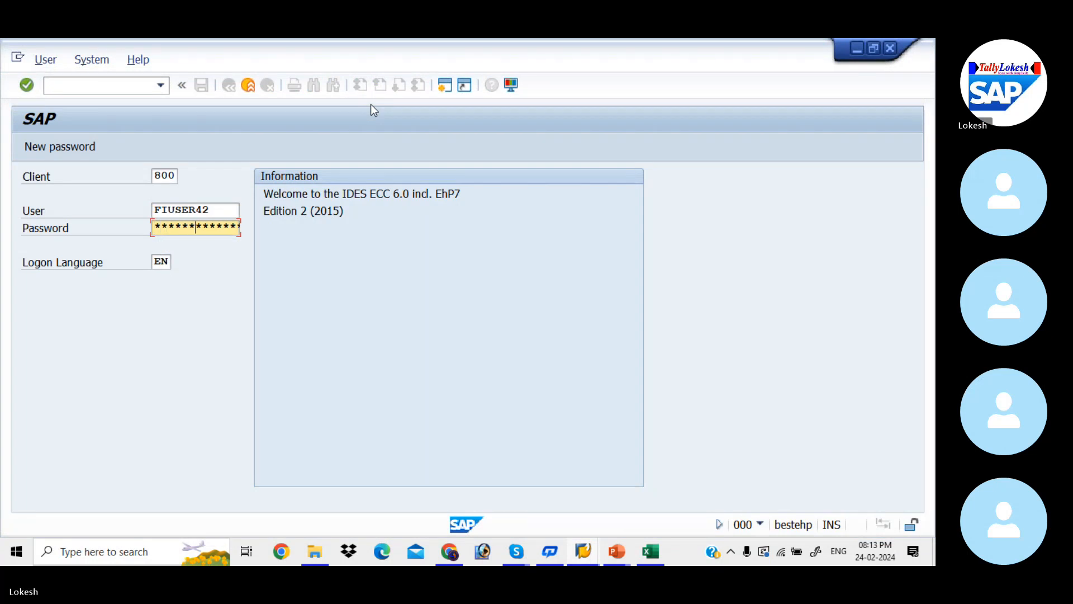
pyautogui.press('Return')
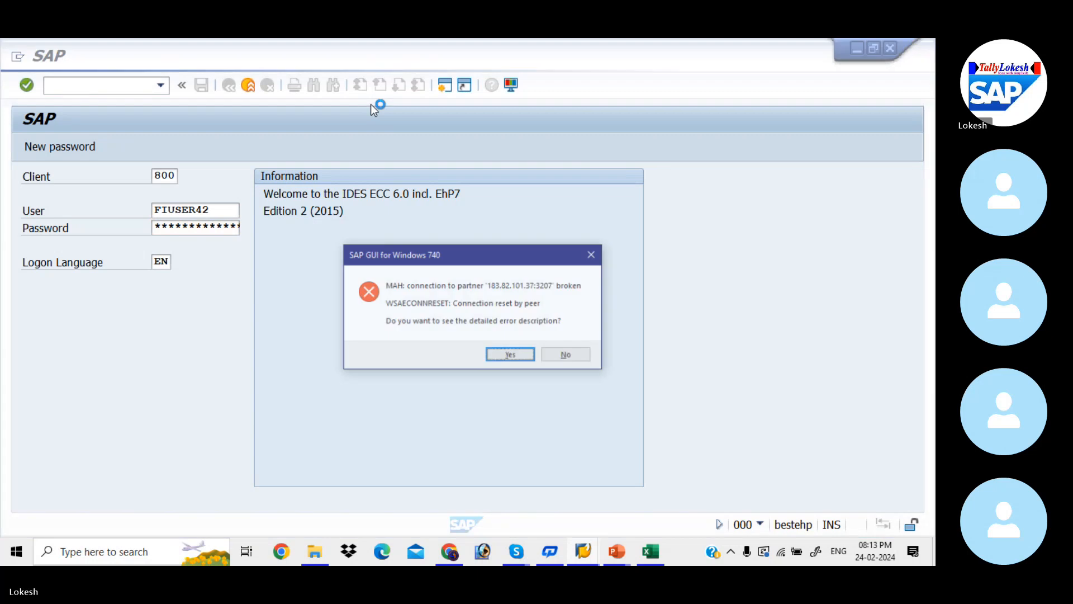
pyautogui.click(527, 358)
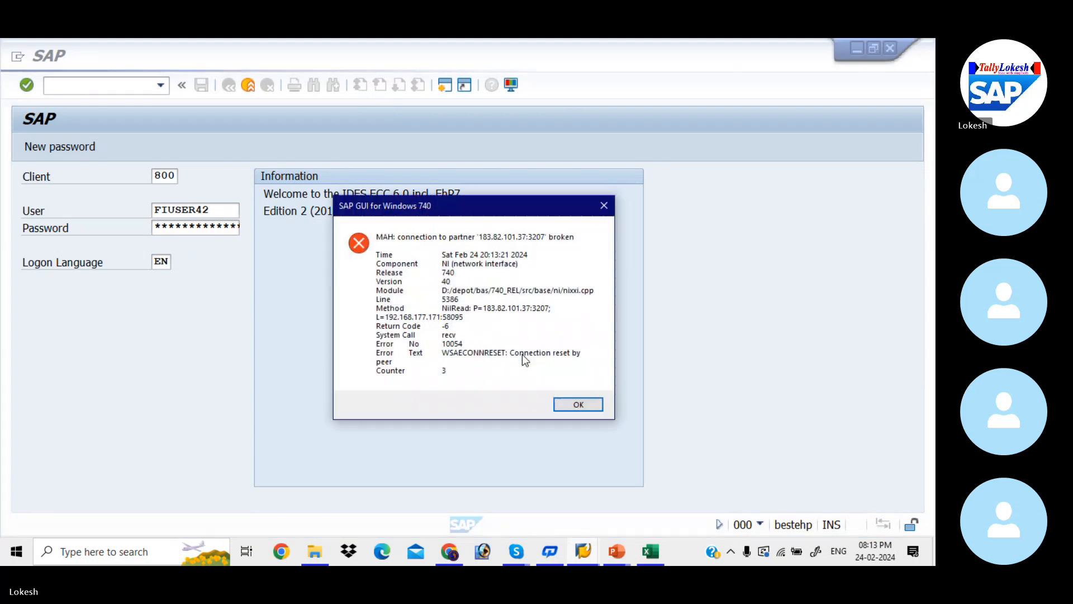
pyautogui.click(578, 404)
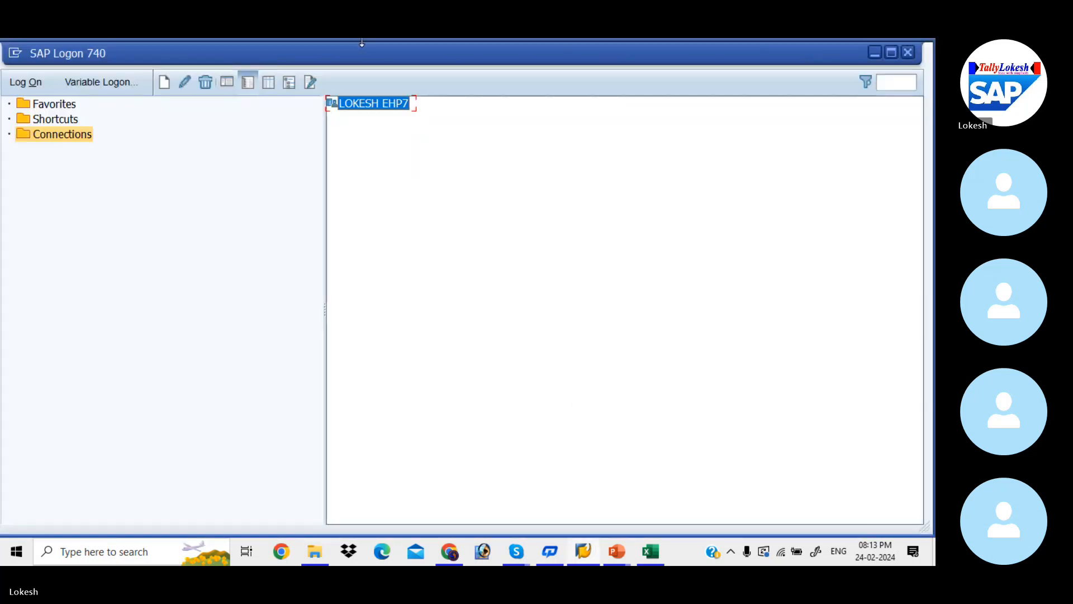
# Log on to the EHP7 connection with the saved user name and the account password
pyautogui.doubleClick(374, 105)
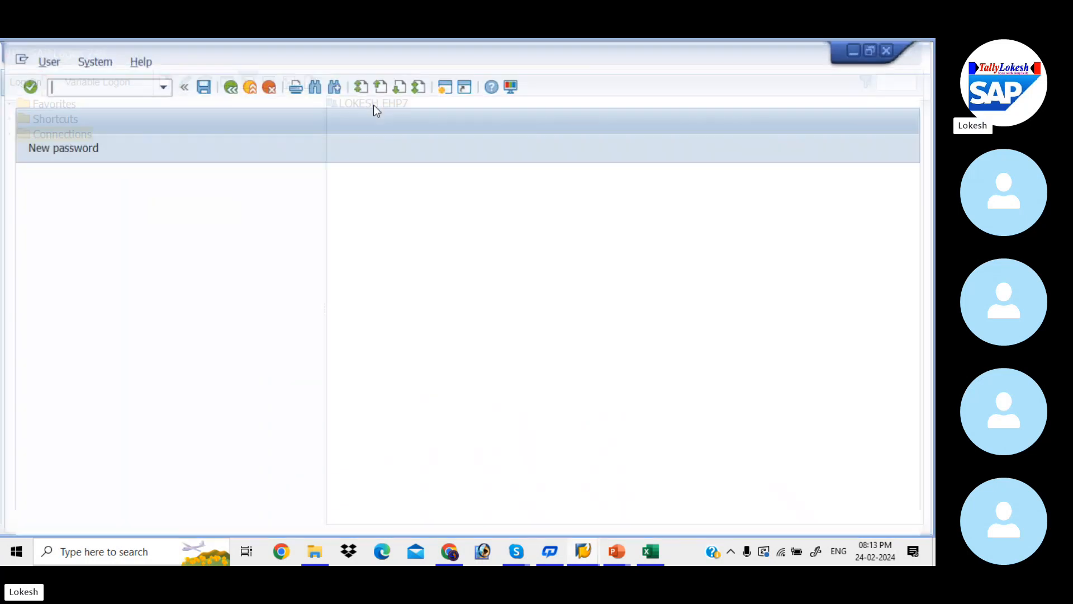
pyautogui.press('Down')
pyautogui.press('Tab')
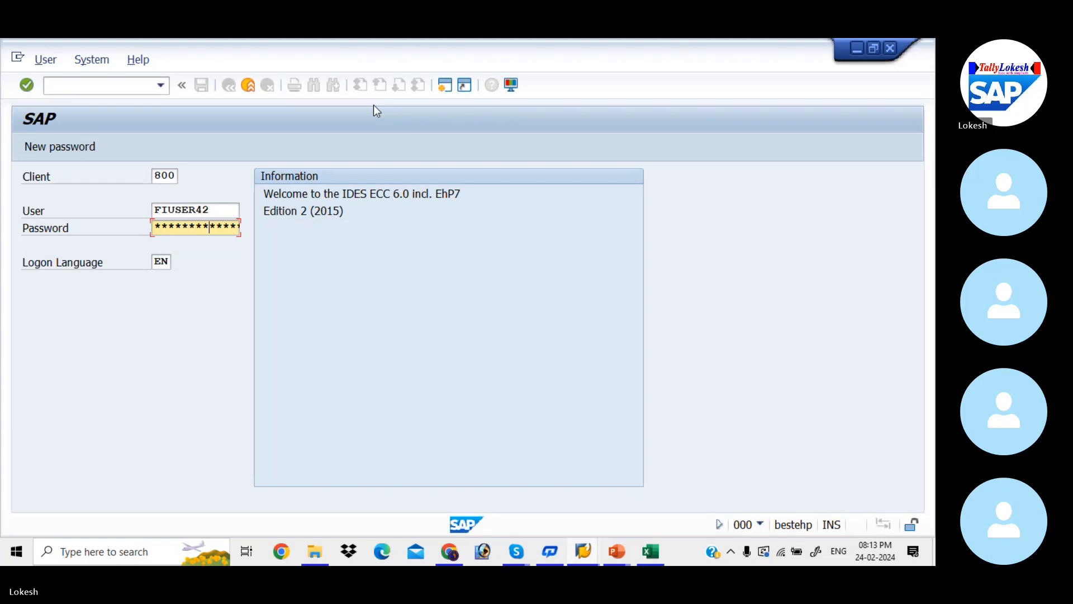
pyautogui.press('Return')
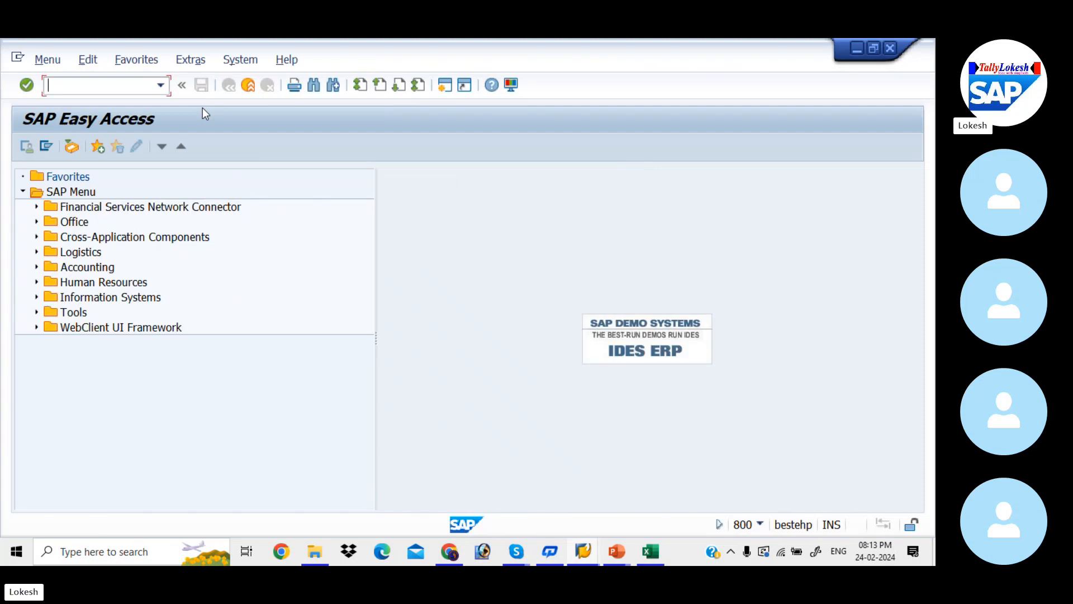
# Run transaction OKKP, position the controlling area overview on KIAB and open that area's basic data details
pyautogui.write('OKKP')
pyautogui.press('Return')
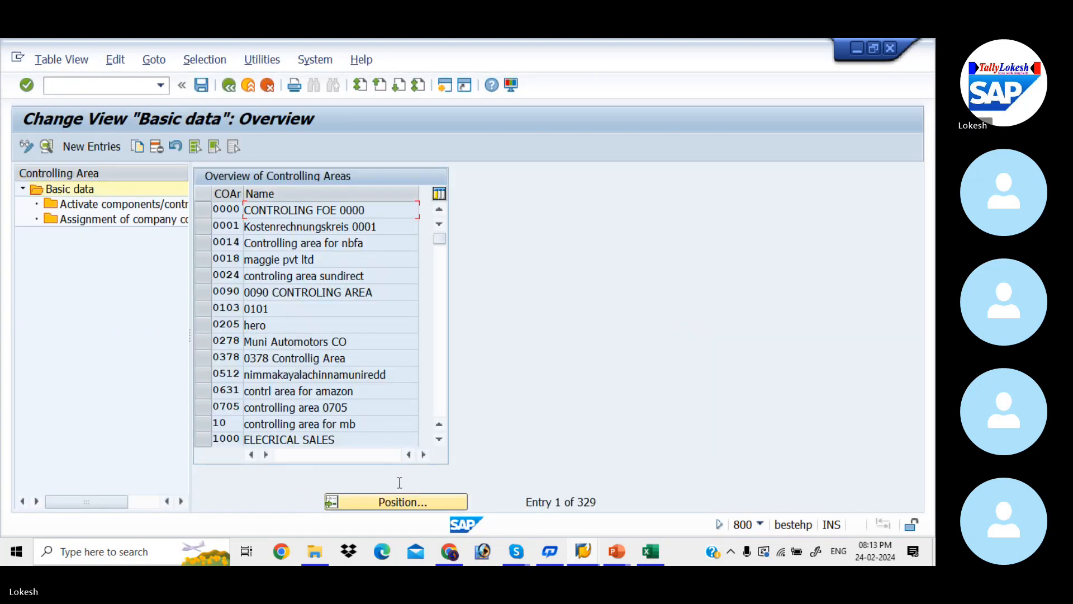
pyautogui.click(406, 501)
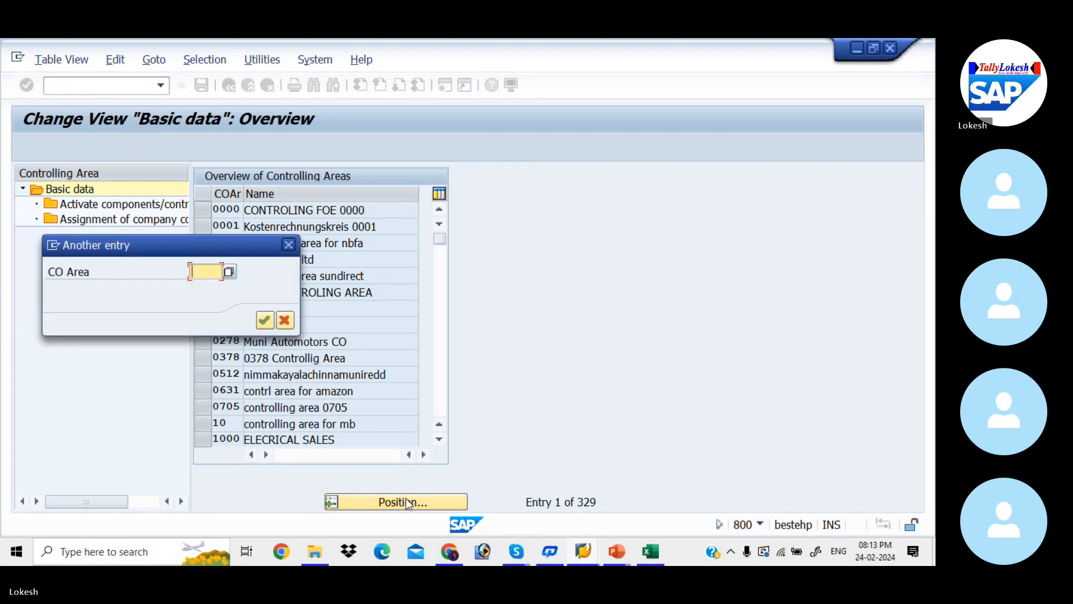
pyautogui.write('KIAB')
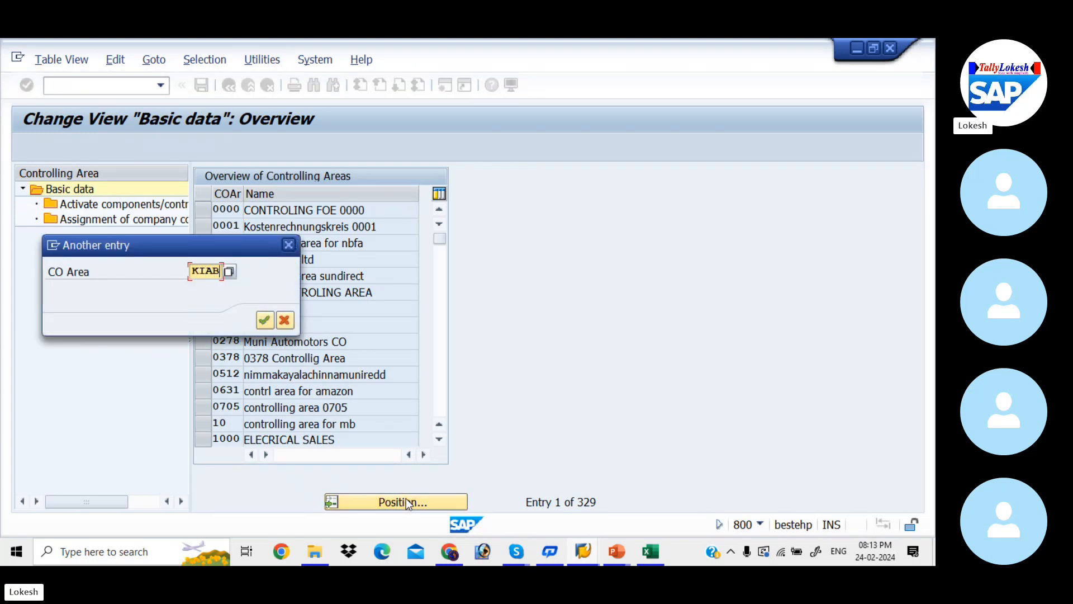
pyautogui.press('Return')
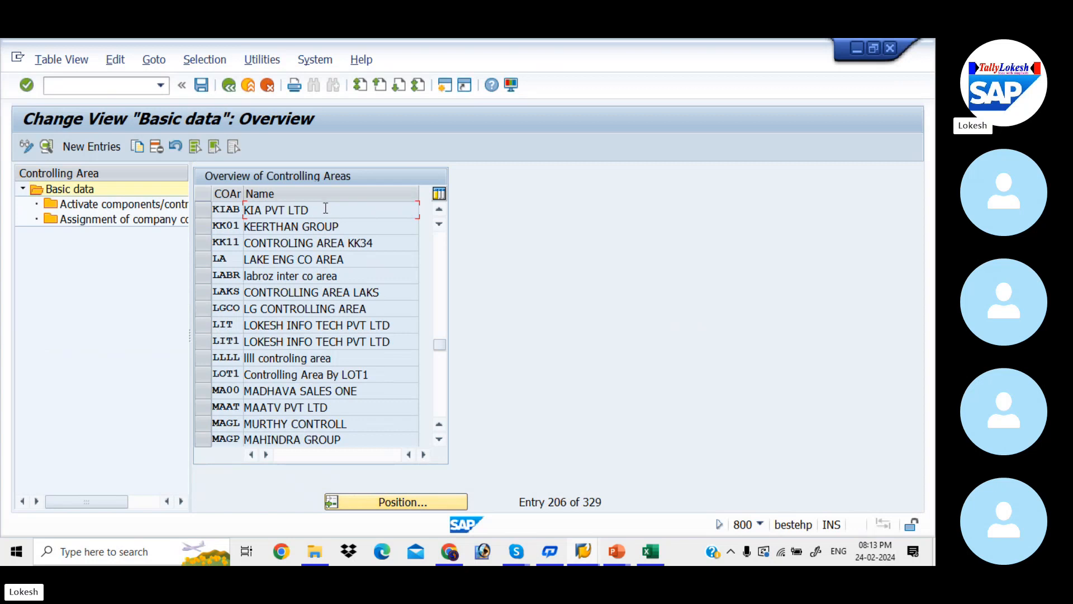
pyautogui.doubleClick(325, 209)
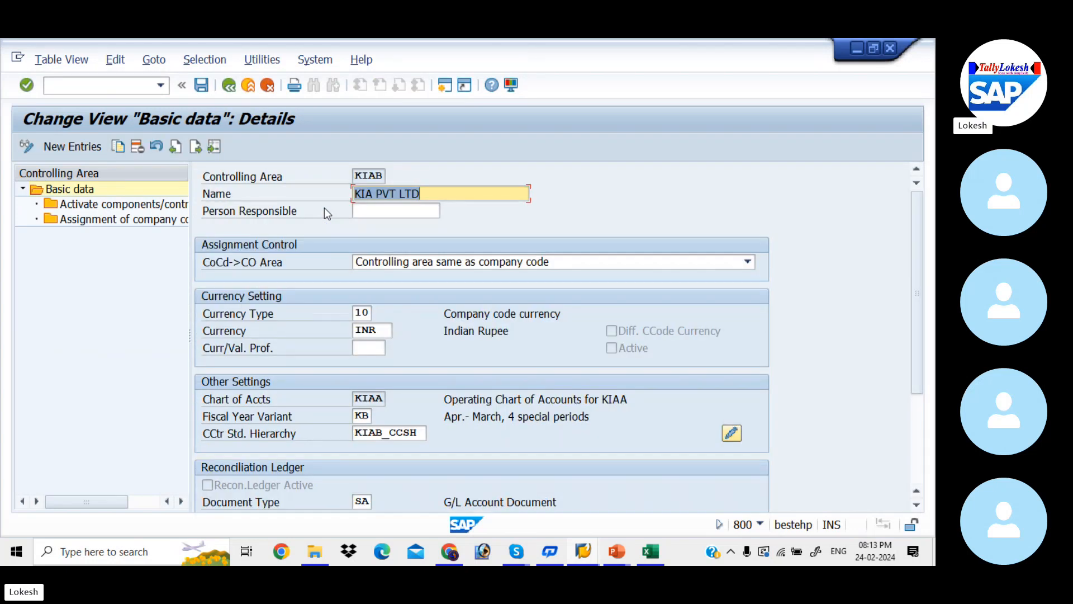
# Switch to the Excel notes and check the paths for Maintain Controlling Area and Activate Controlling Area
pyautogui.hotkey('alt', 'Tab')
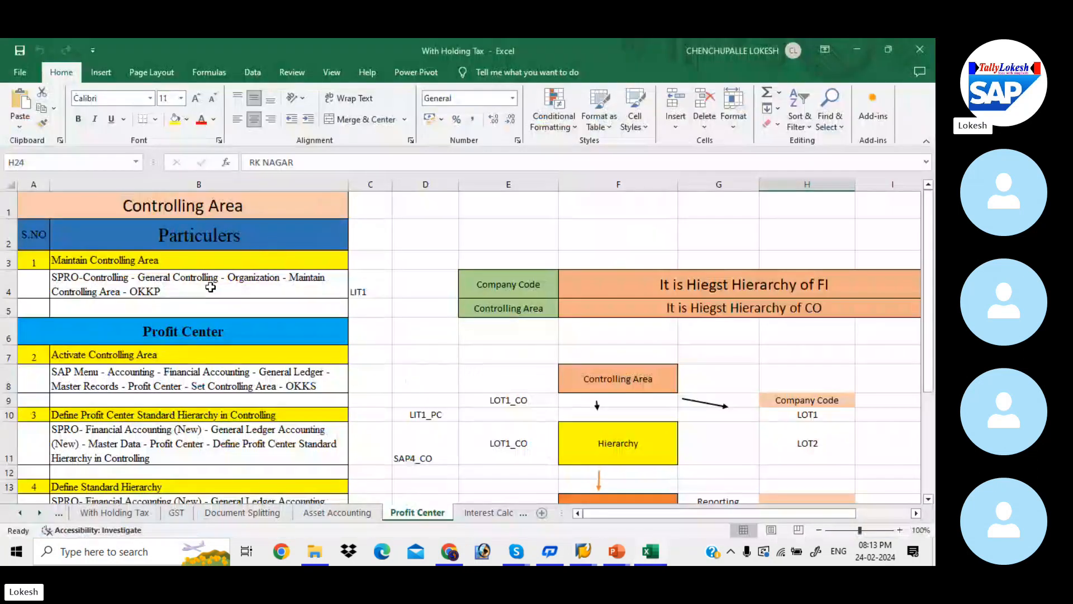
pyautogui.click(211, 287)
pyautogui.click(232, 373)
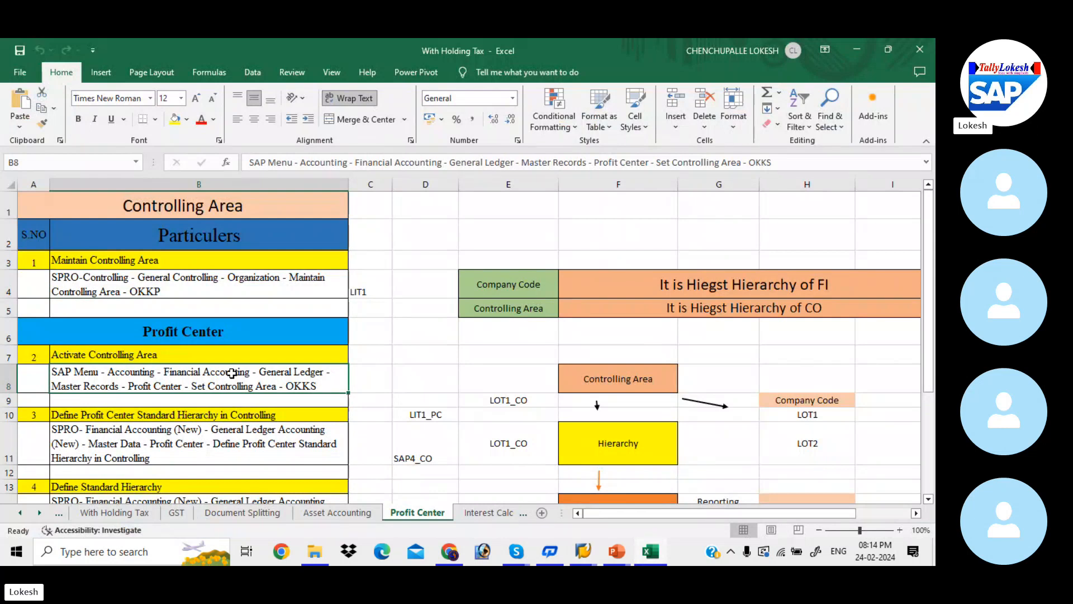
# Switch back to SAP and leave the KIAB details for SAP Easy Access with /n
pyautogui.hotkey('alt', 'Tab')
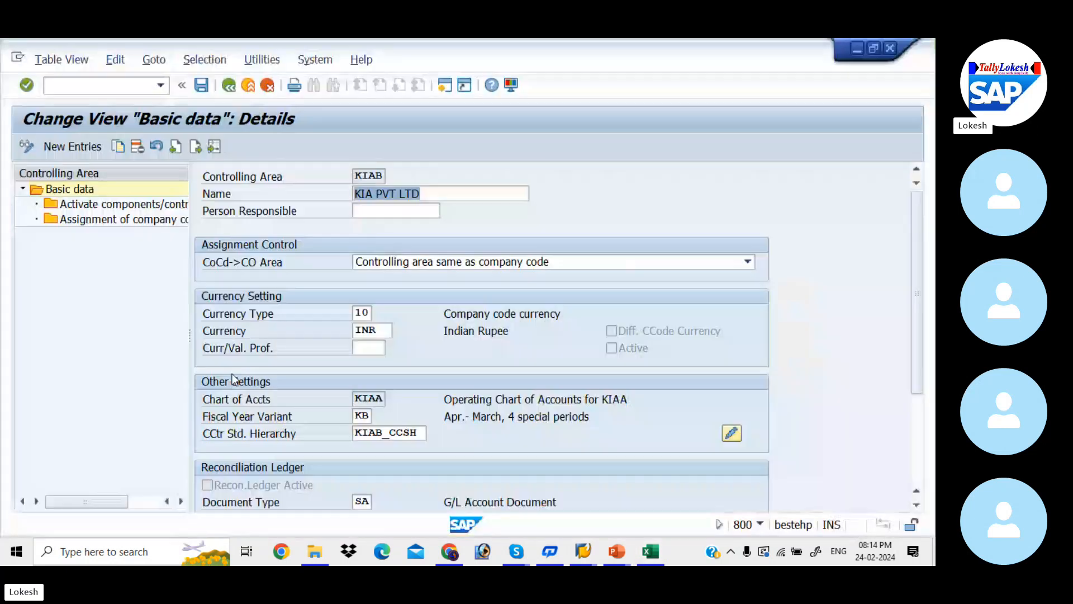
pyautogui.click(110, 87)
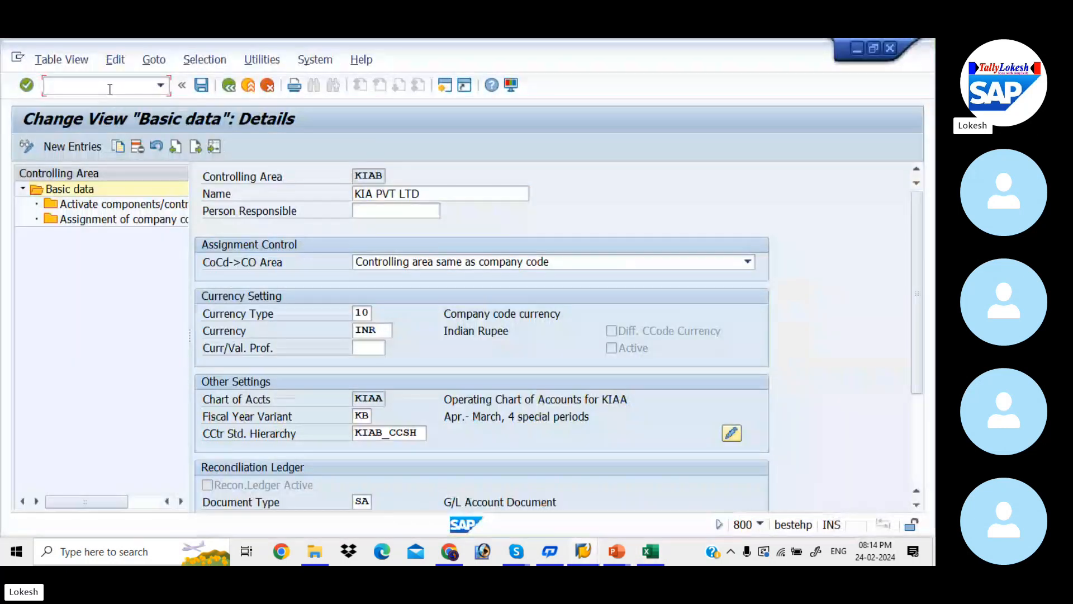
pyautogui.write('/n')
pyautogui.press('Return')
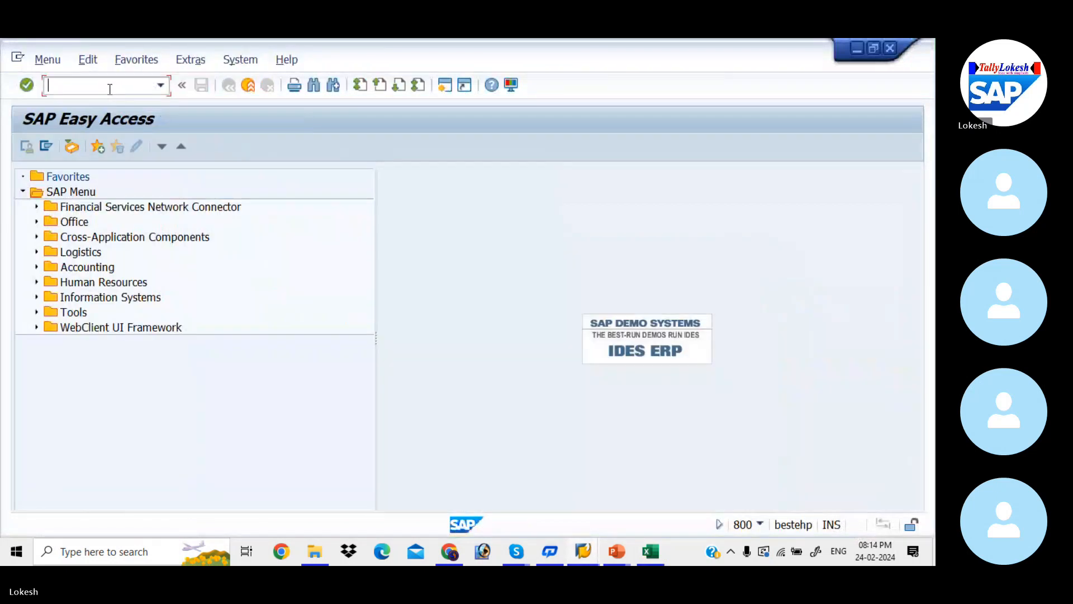
# Expand Accounting, Financial Accounting and General Ledger in the SAP Easy Access tree, checking the path against the Excel notes
pyautogui.hotkey('alt', 'Tab')
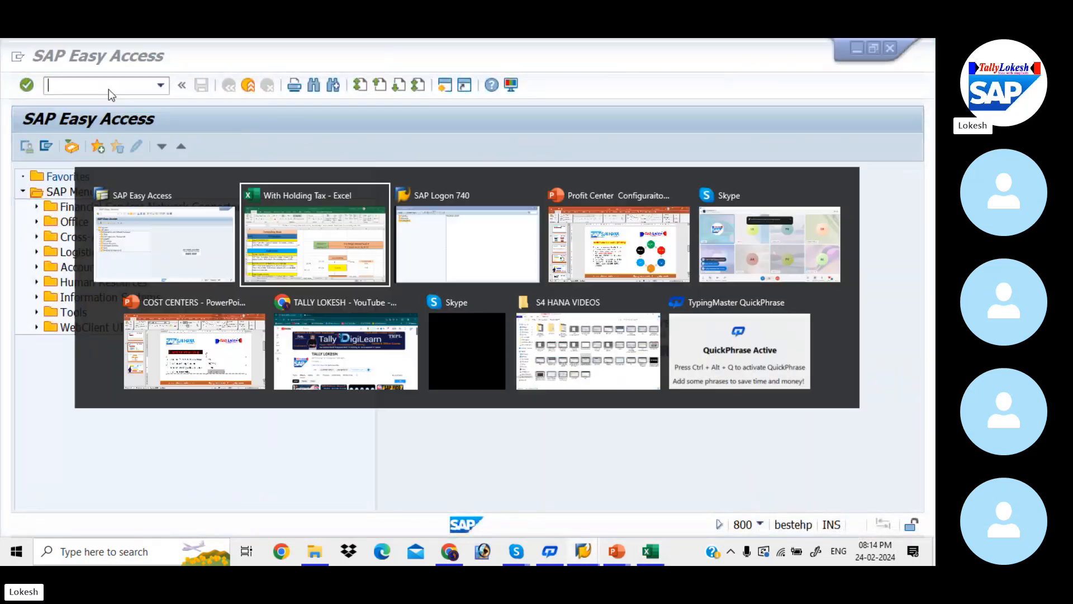
pyautogui.hotkey('alt', 'Tab')
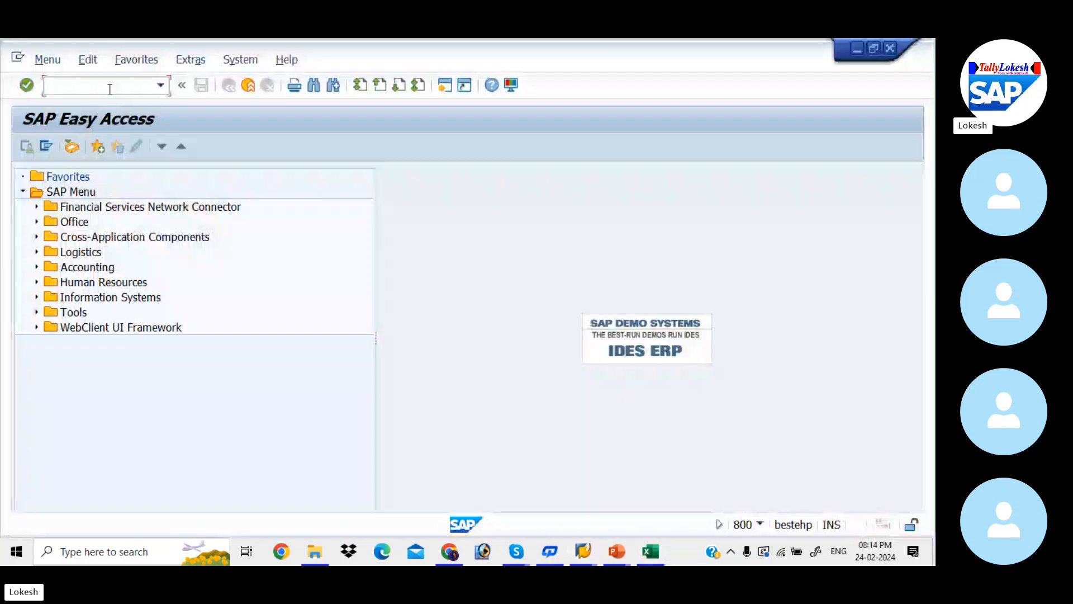
pyautogui.click(37, 267)
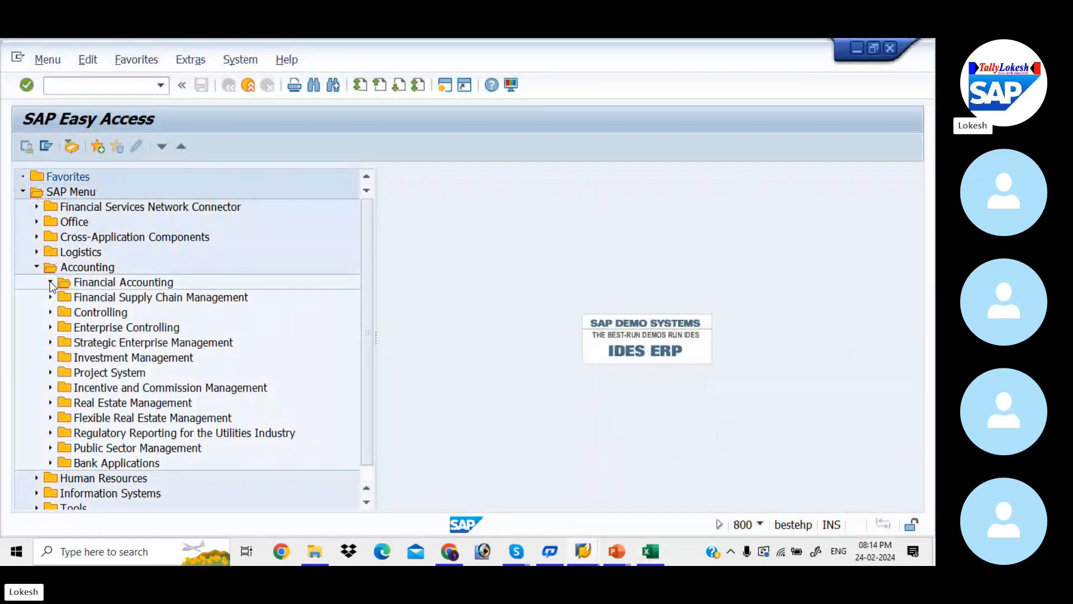
pyautogui.click(51, 282)
pyautogui.hotkey('alt', 'Tab')
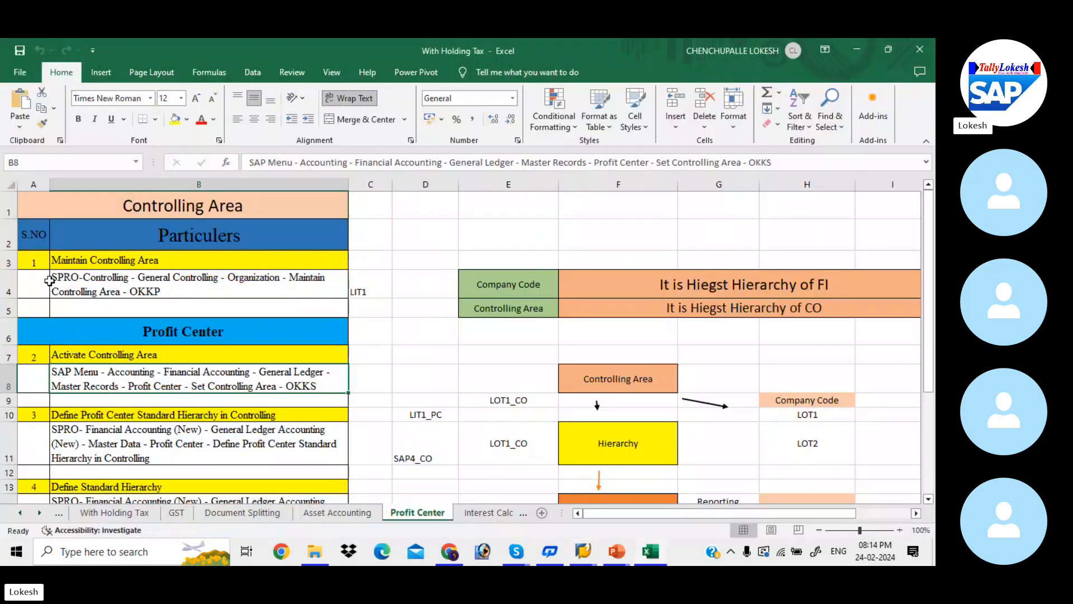
pyautogui.hotkey('alt', 'Tab')
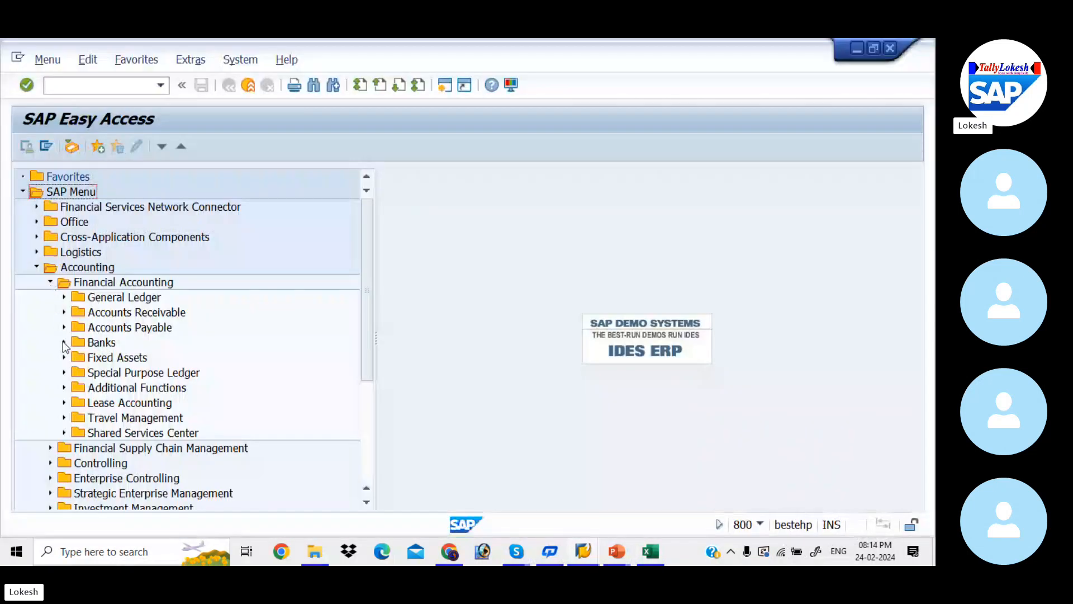
pyautogui.click(63, 298)
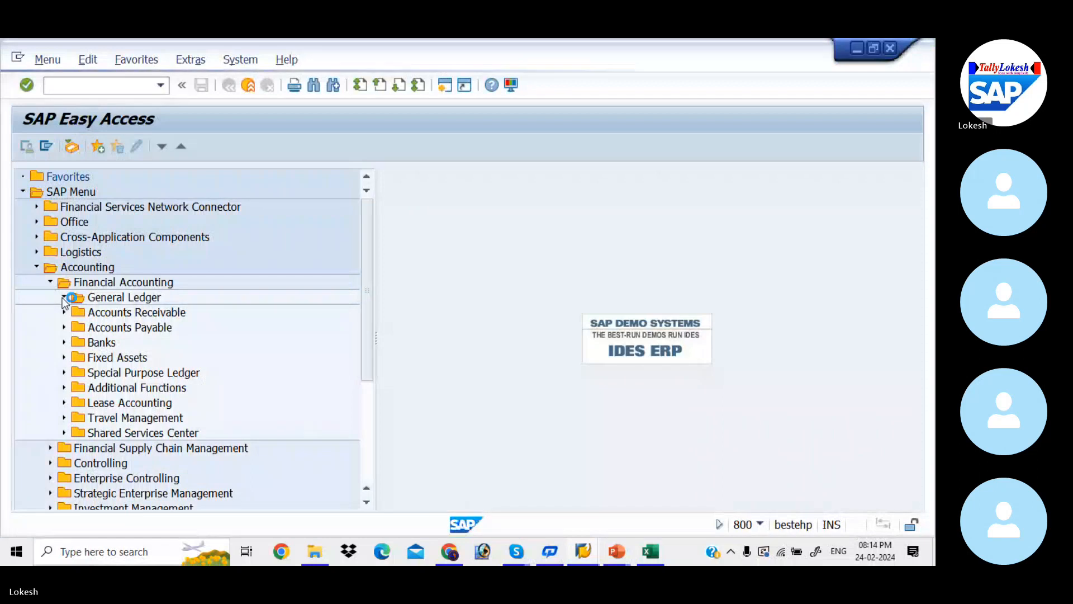
# Recheck the path in the Excel notes and expand Master Records and Profit Center under General Ledger in SAP
pyautogui.hotkey('alt', 'Tab')
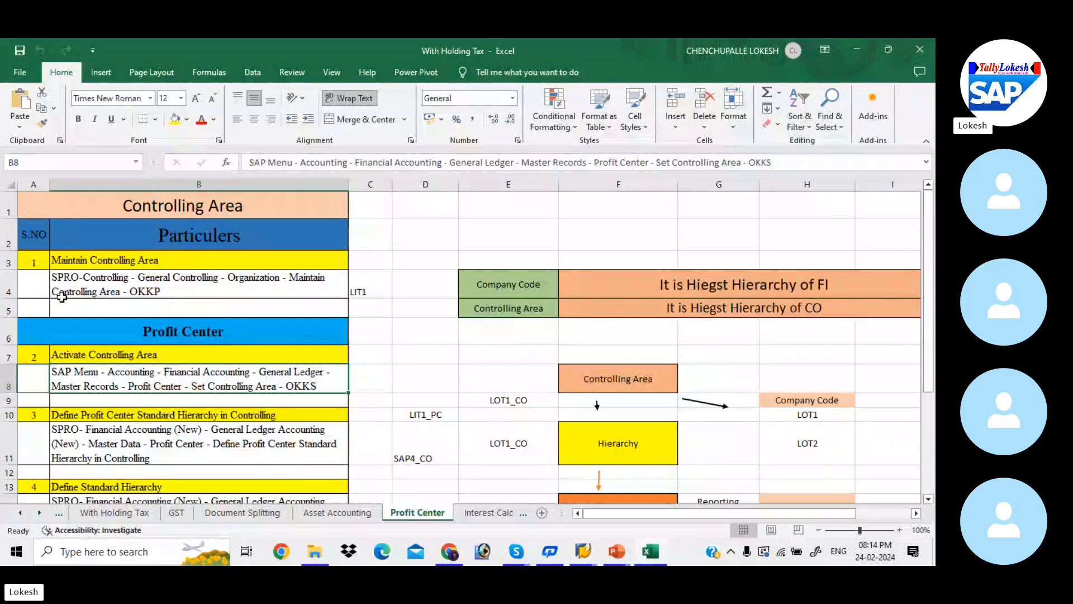
pyautogui.hotkey('alt', 'Tab')
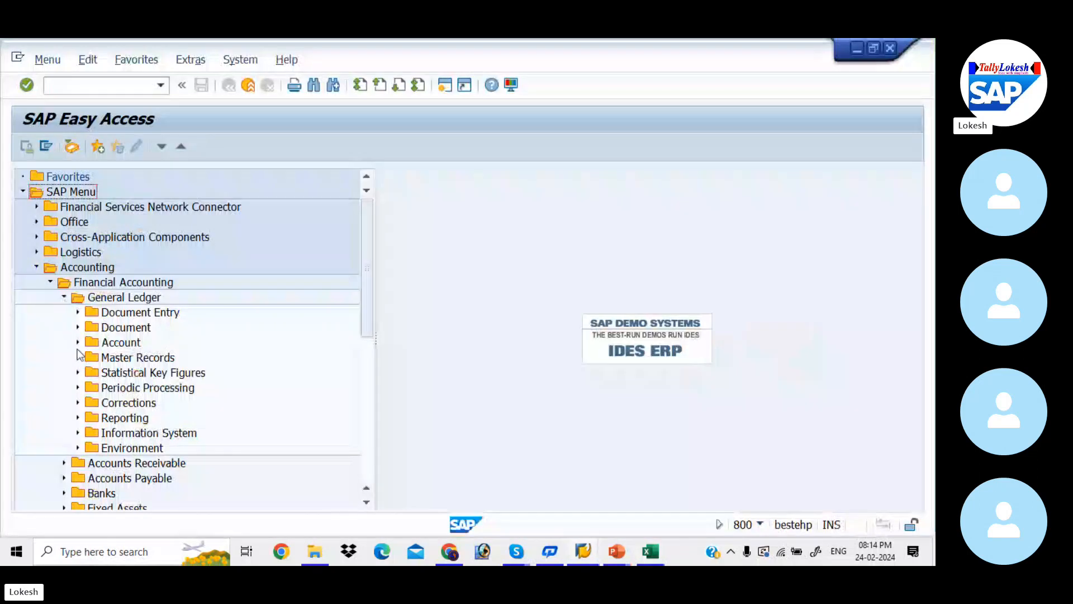
pyautogui.click(78, 358)
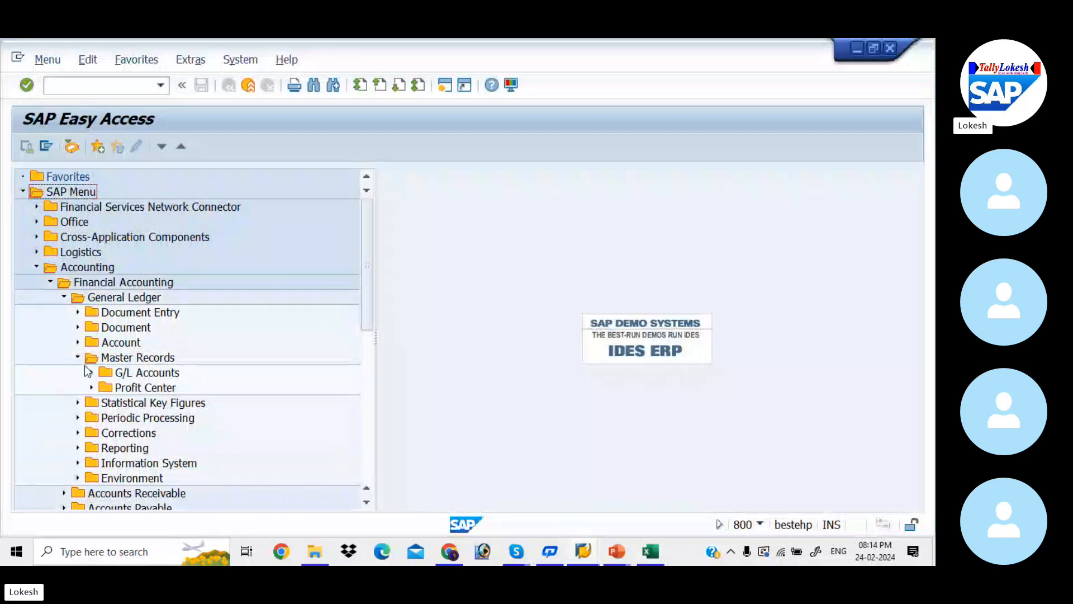
pyautogui.hotkey('alt', 'Tab')
pyautogui.hotkey('alt', 'Tab')
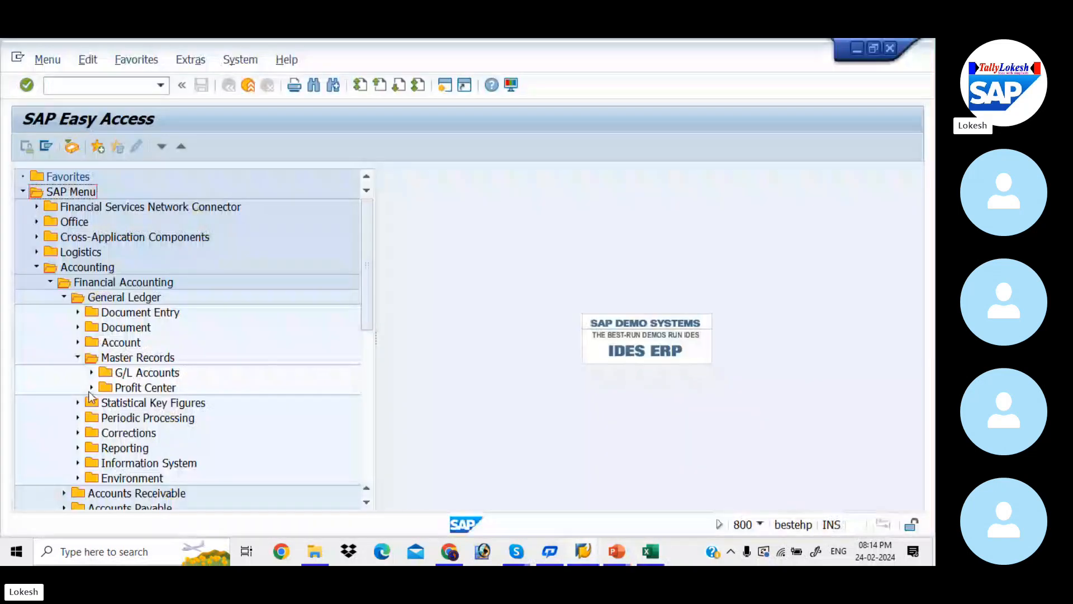
pyautogui.click(92, 388)
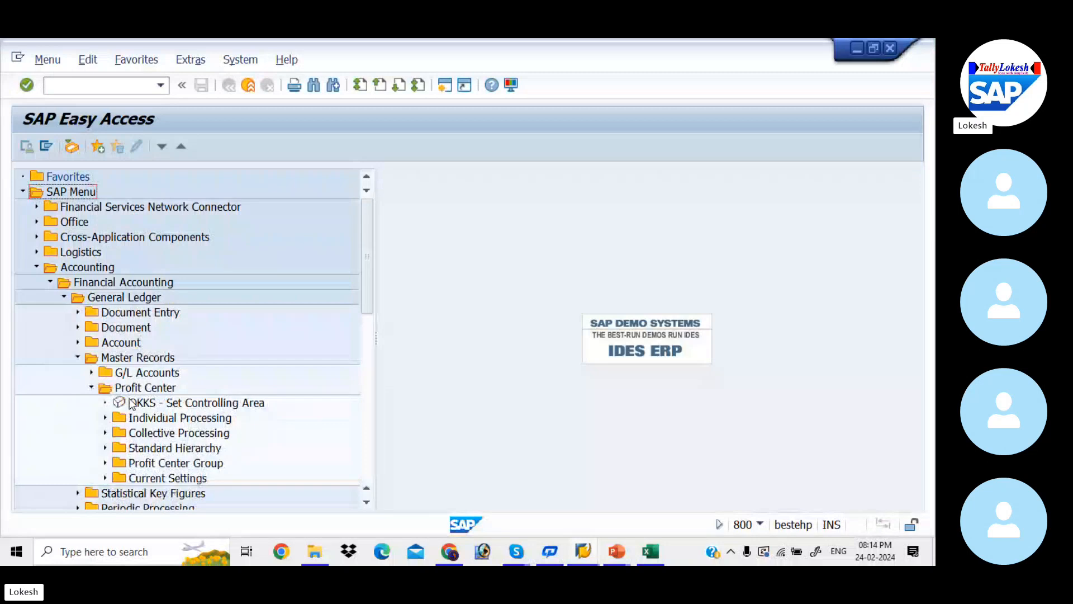
# Open OKKS - Set Controlling Area and set the controlling area to KIAB
pyautogui.click(147, 405)
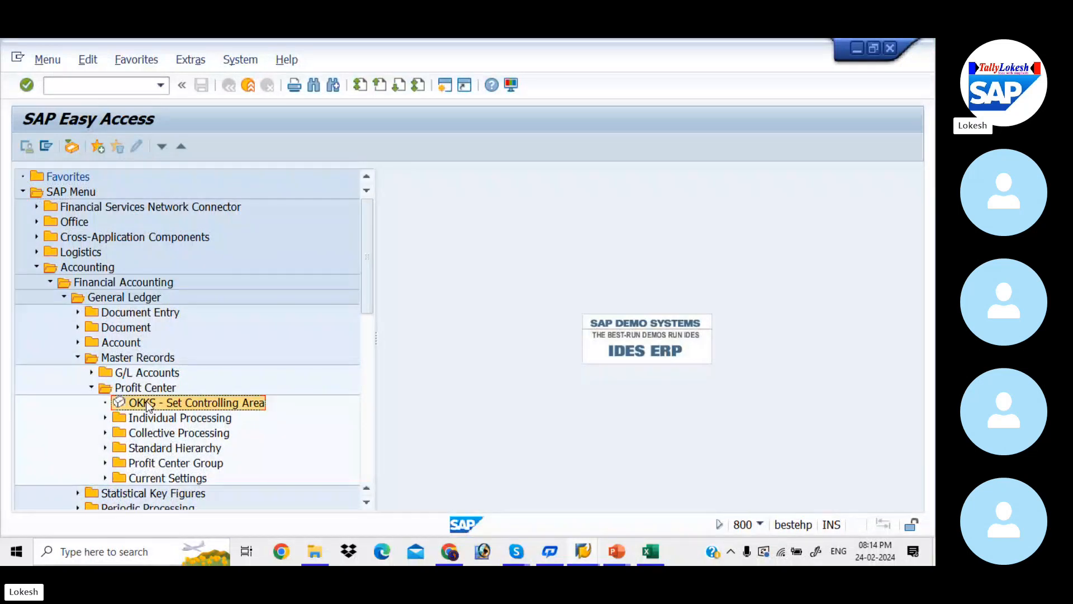
pyautogui.doubleClick(180, 408)
pyautogui.press('BackSpace')
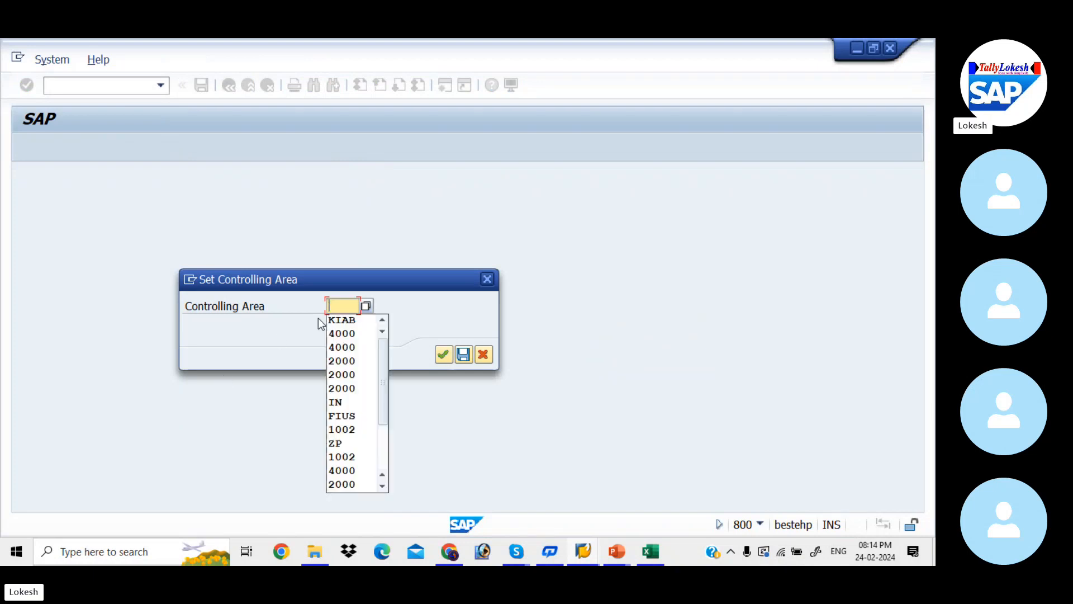
pyautogui.press('Return')
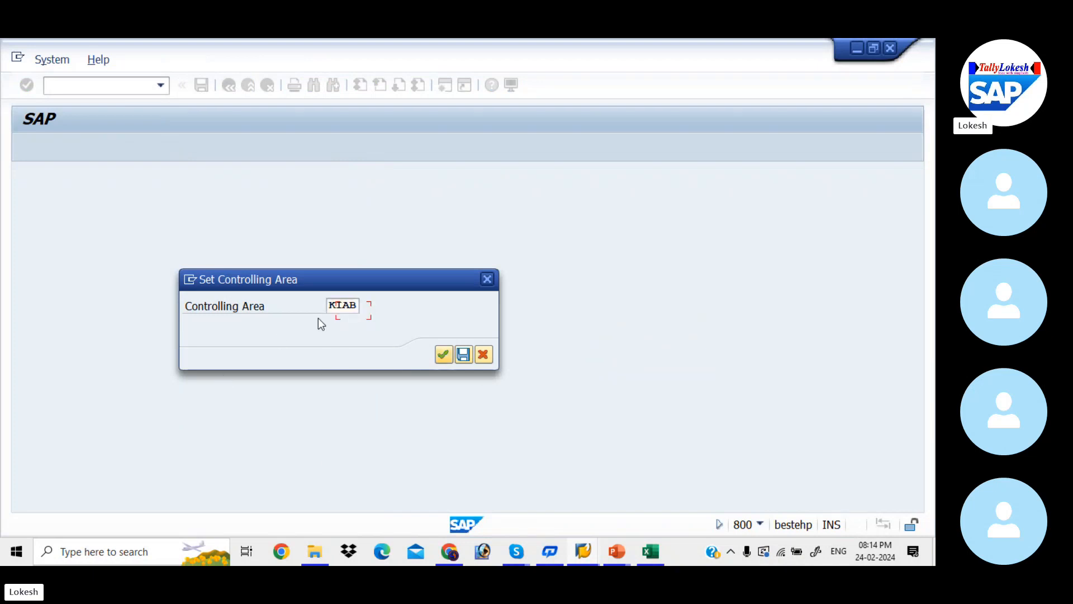
pyautogui.click(444, 355)
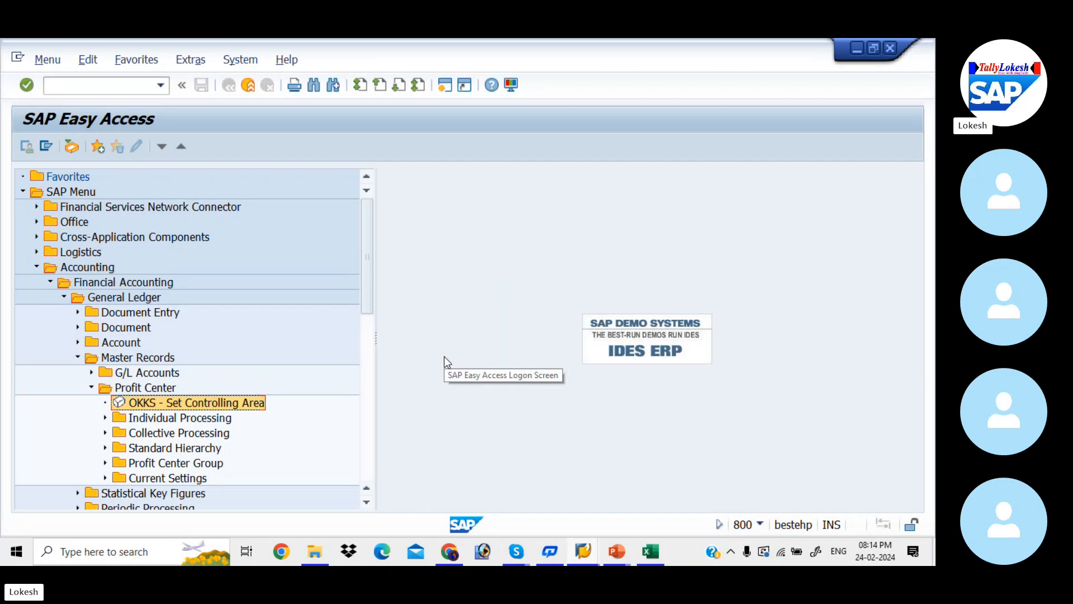
# Switch to the Excel notes and read the path for Define Profit Center Standard Hierarchy in Controlling
pyautogui.hotkey('alt', 'Tab')
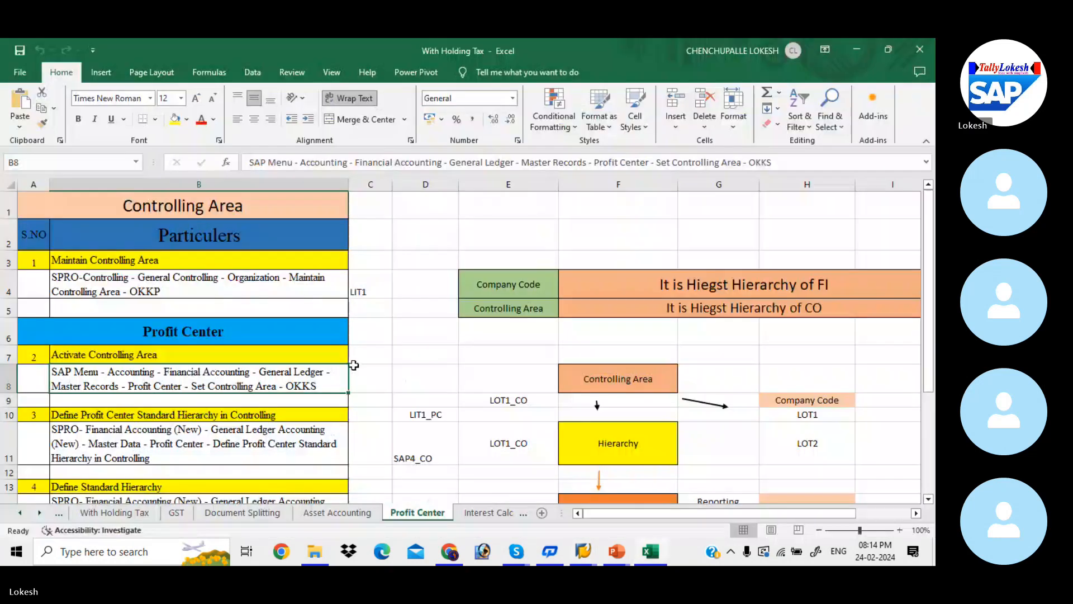
pyautogui.press('Down')
pyautogui.press('Down')
pyautogui.press('Down')
pyautogui.press('Down')
pyautogui.press('Down')
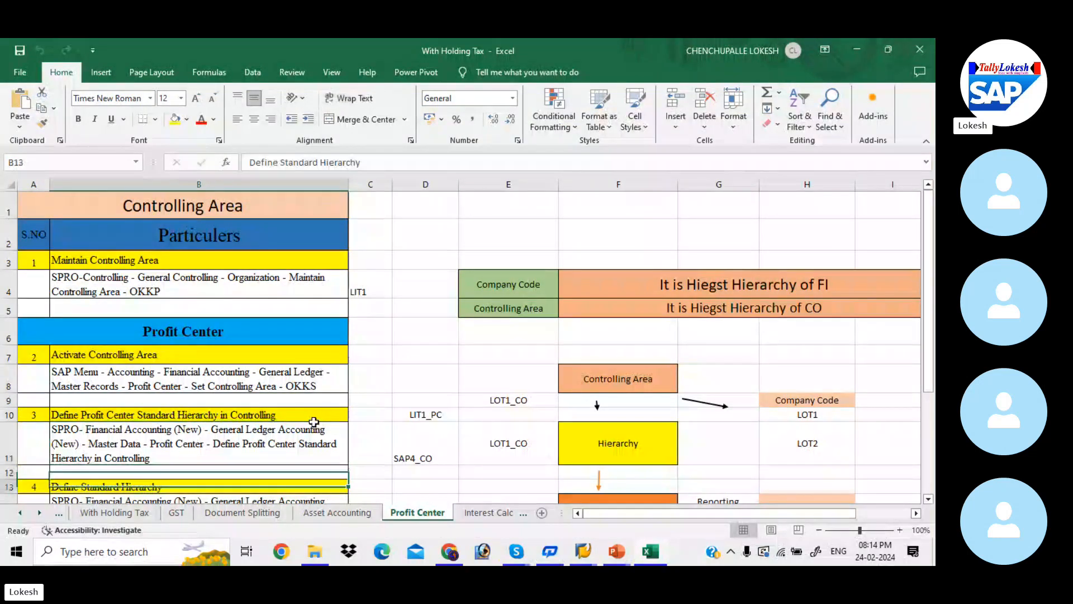
pyautogui.click(232, 417)
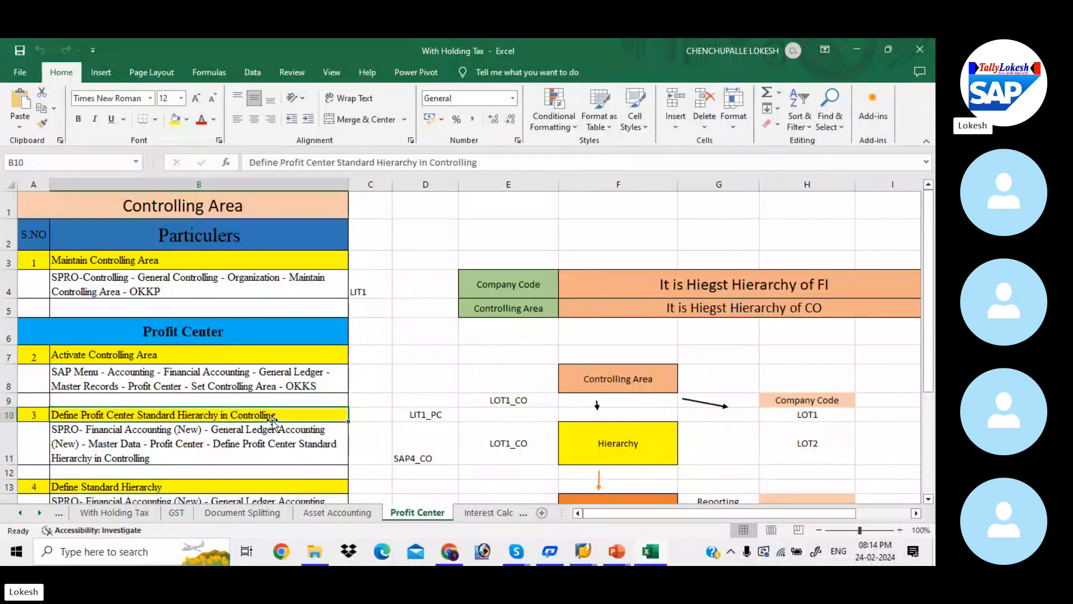
pyautogui.click(169, 436)
# Switch back to SAP, collapse the Accounting folder and run transaction SPRO
pyautogui.hotkey('alt', 'Tab')
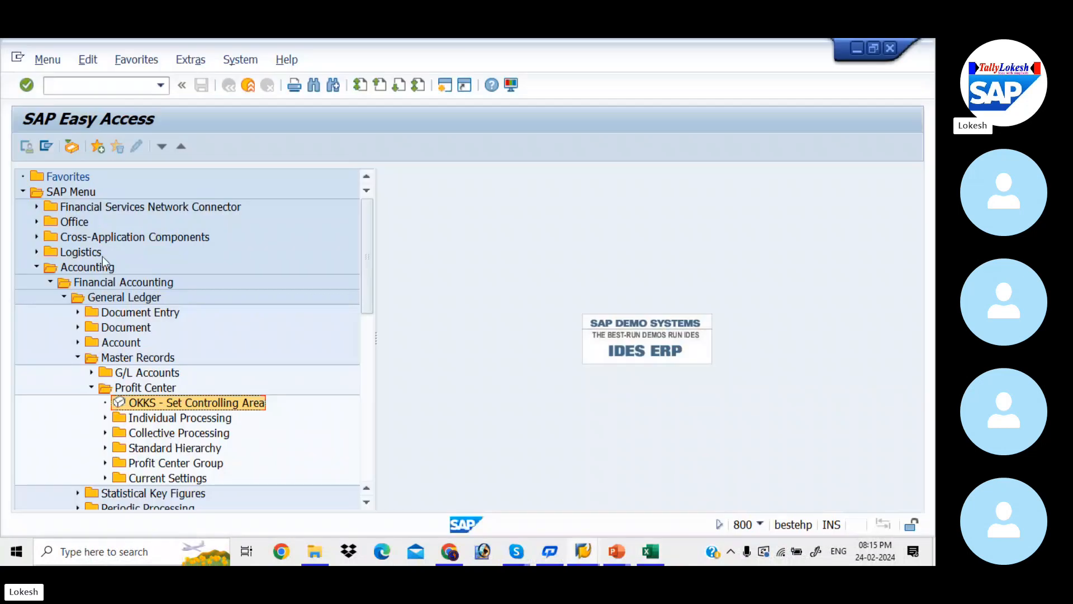
pyautogui.click(37, 268)
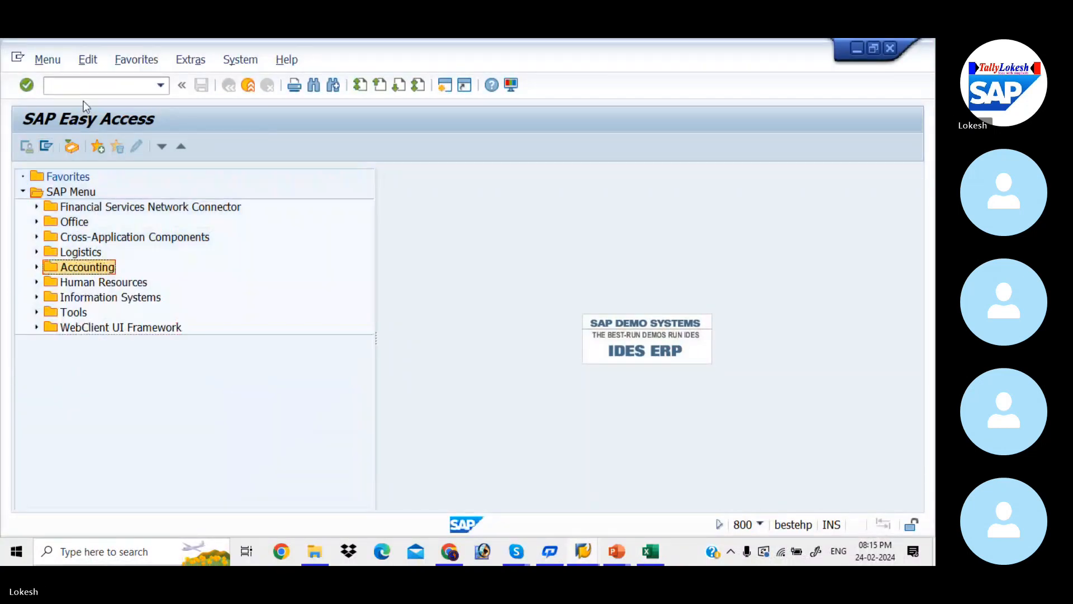
pyautogui.click(101, 87)
pyautogui.write('SPRO')
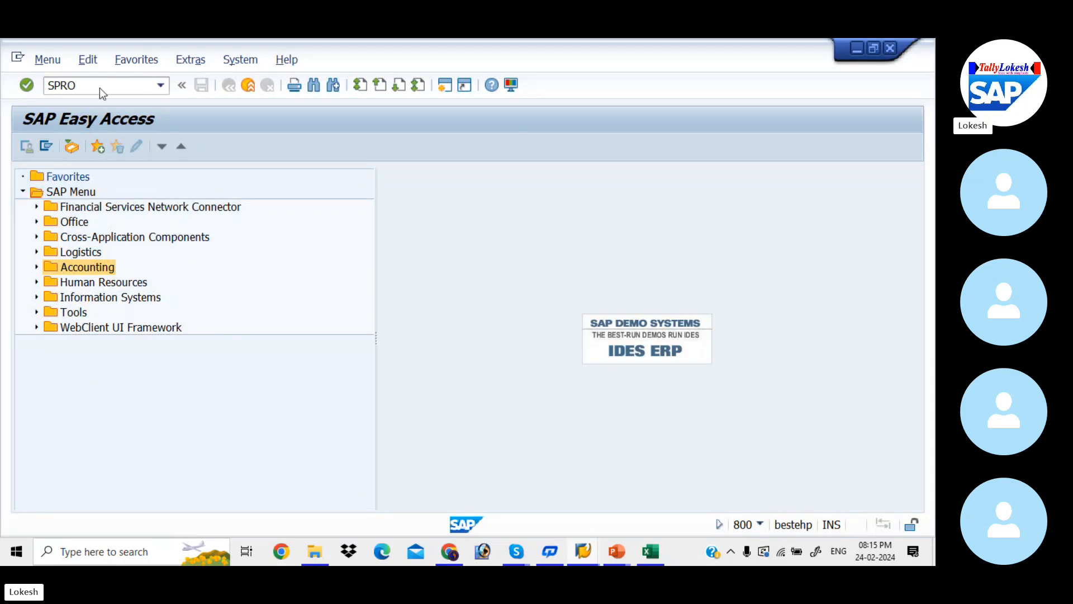
pyautogui.press('Return')
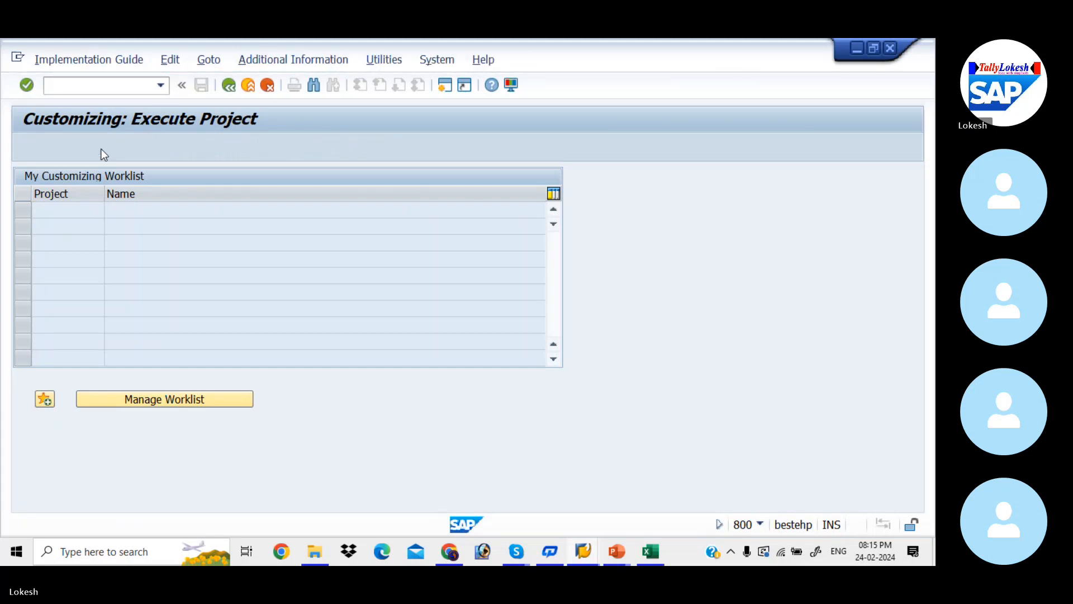
# Following the path in the Excel notes, expand Financial Accounting (New) and General Ledger Accounting (New) in the SAP reference IMG
pyautogui.hotkey('alt', 'Tab')
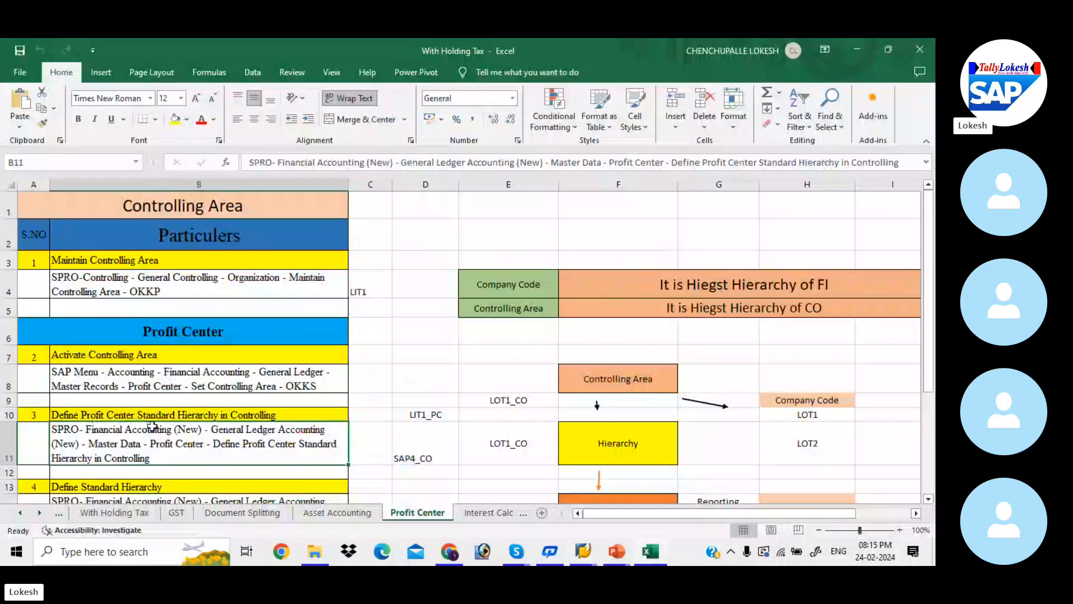
pyautogui.hotkey('alt', 'Tab')
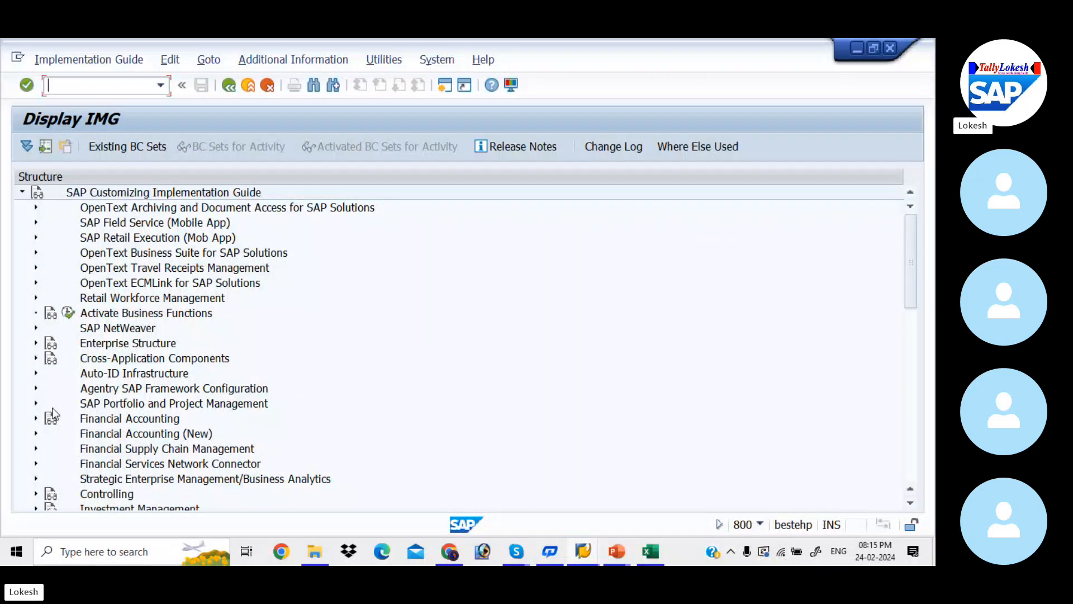
pyautogui.click(36, 434)
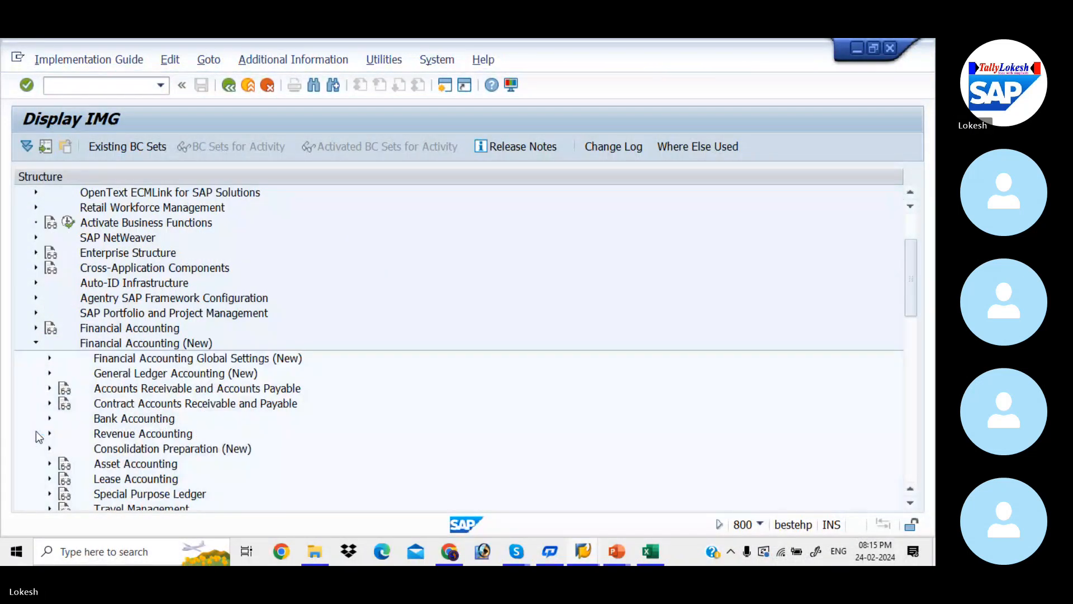
pyautogui.hotkey('alt', 'Tab')
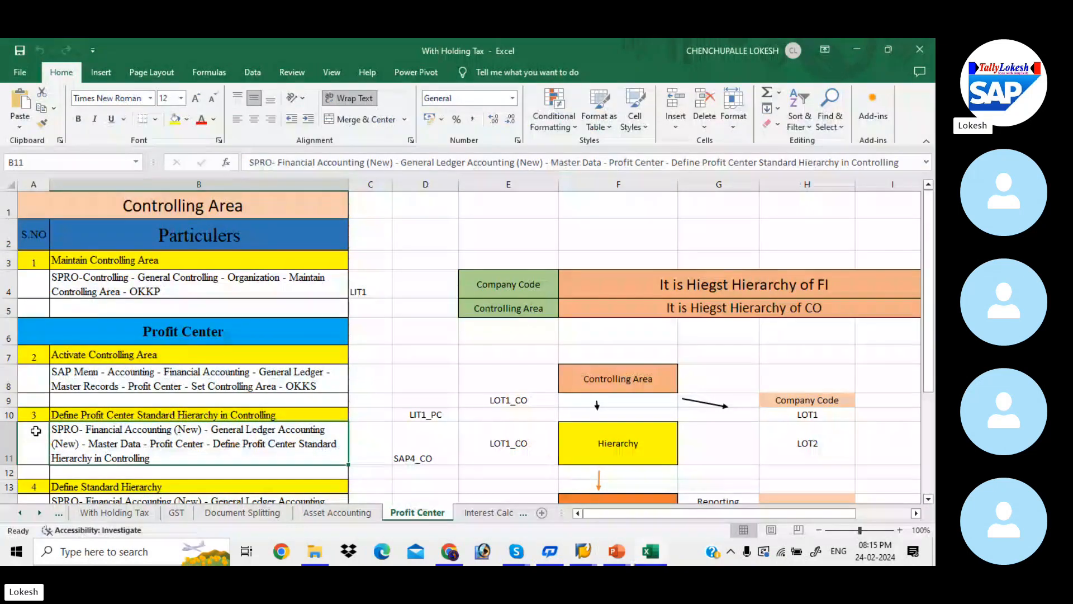
pyautogui.hotkey('alt', 'Tab')
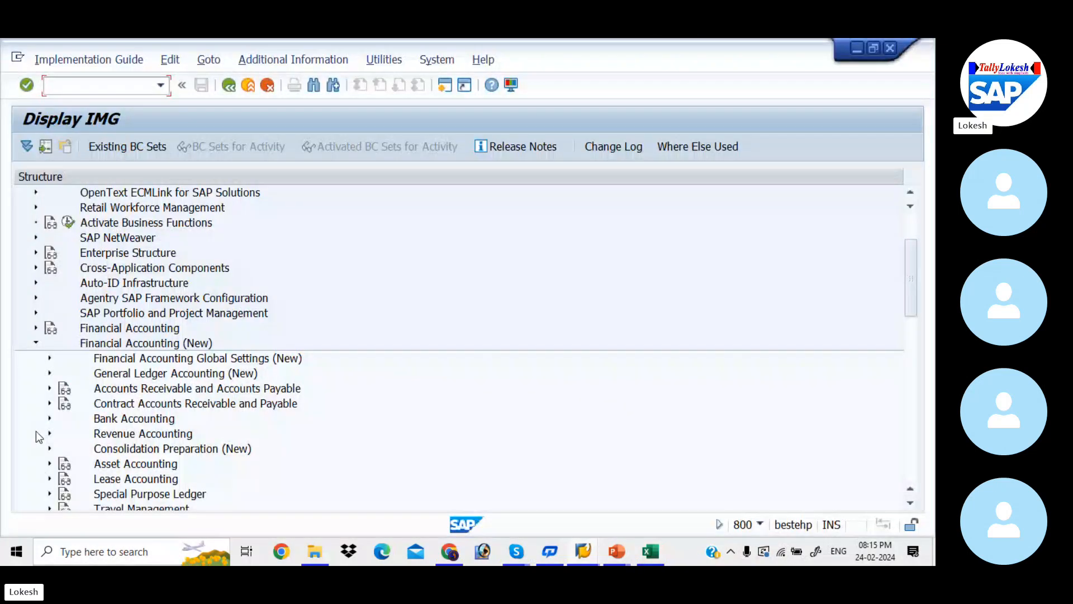
pyautogui.click(50, 373)
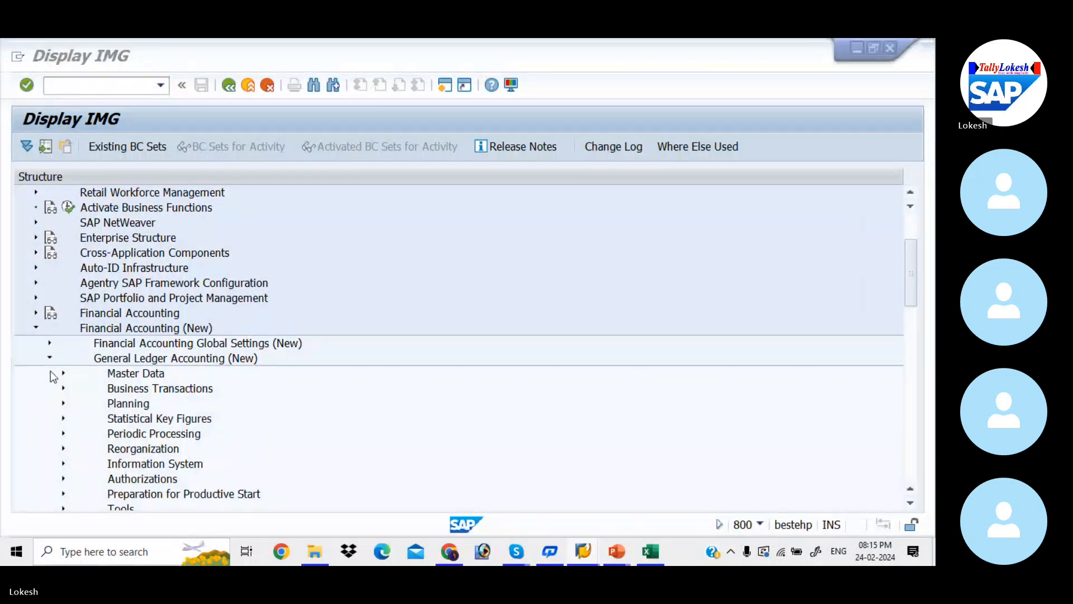
# Recheck the path in the Excel notes and expand Master Data and Profit Center in the IMG
pyautogui.hotkey('alt', 'Tab')
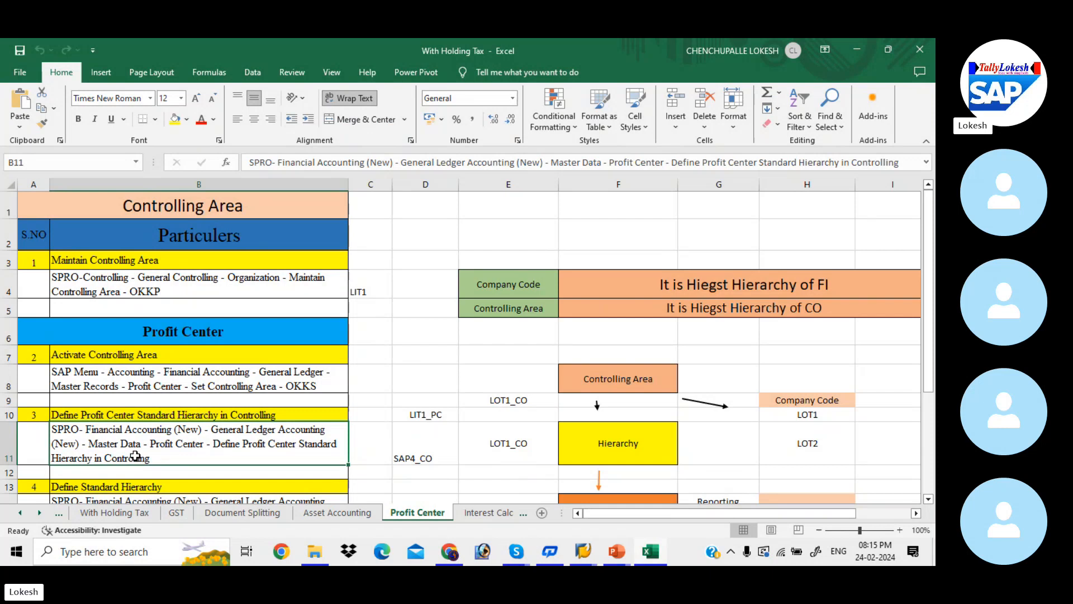
pyautogui.hotkey('alt', 'Tab')
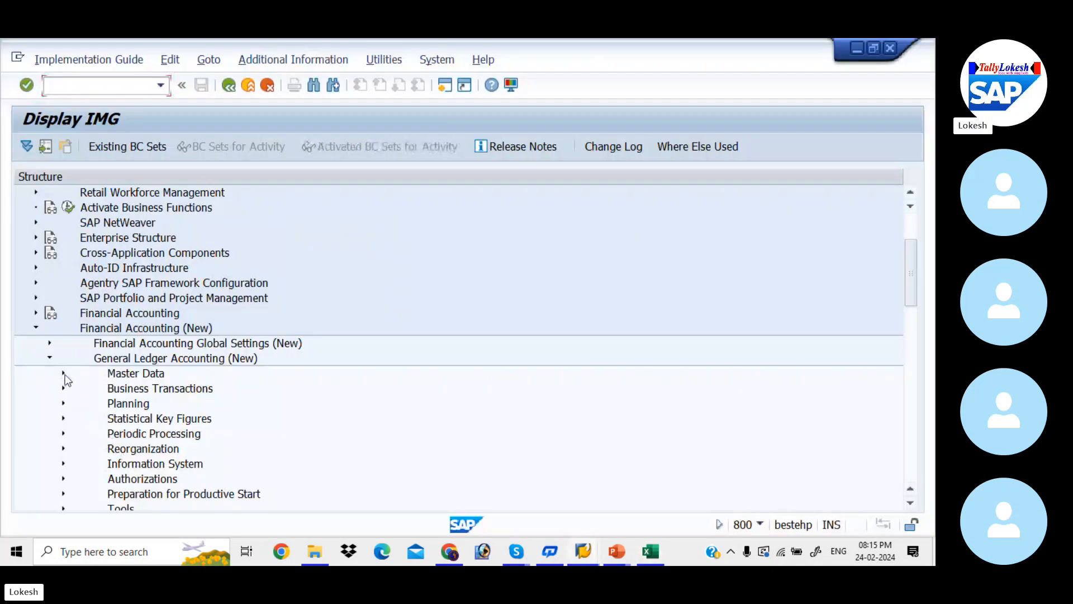
pyautogui.click(63, 373)
pyautogui.click(78, 403)
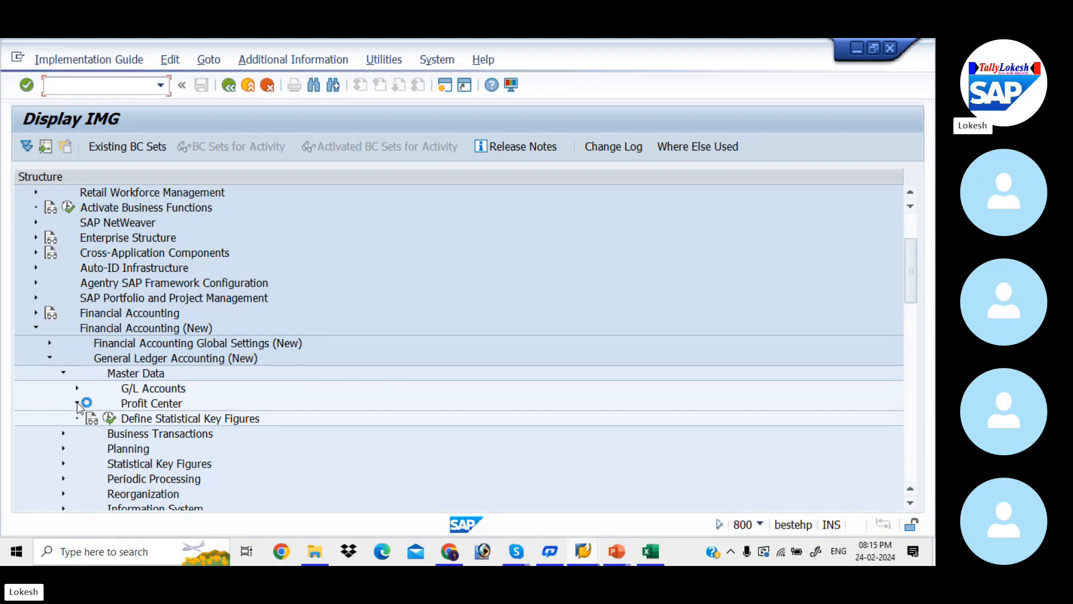
pyautogui.hotkey('alt', 'Tab')
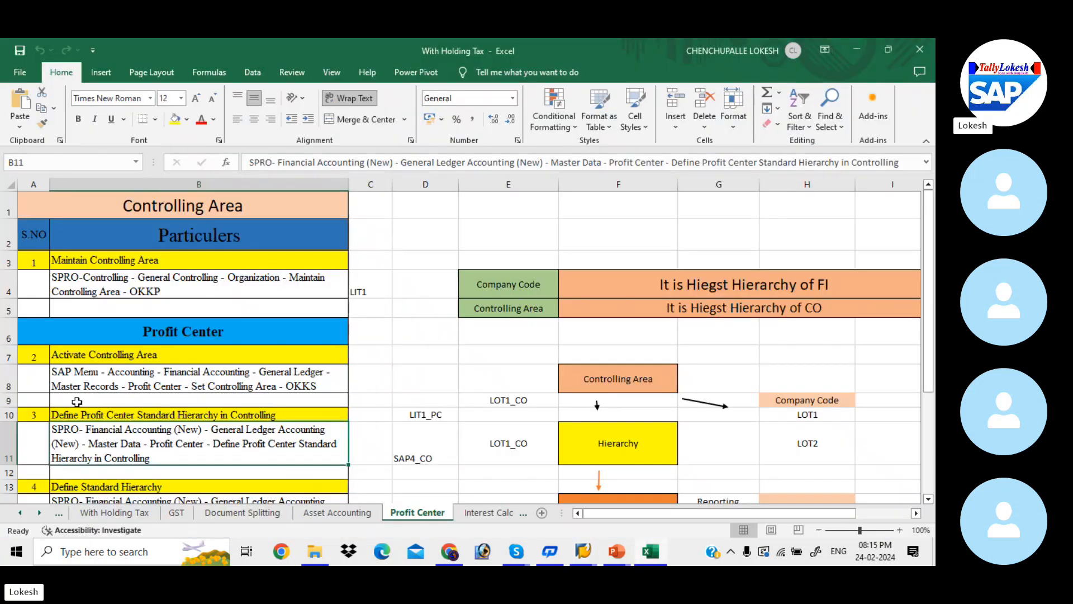
pyautogui.hotkey('alt', 'Tab')
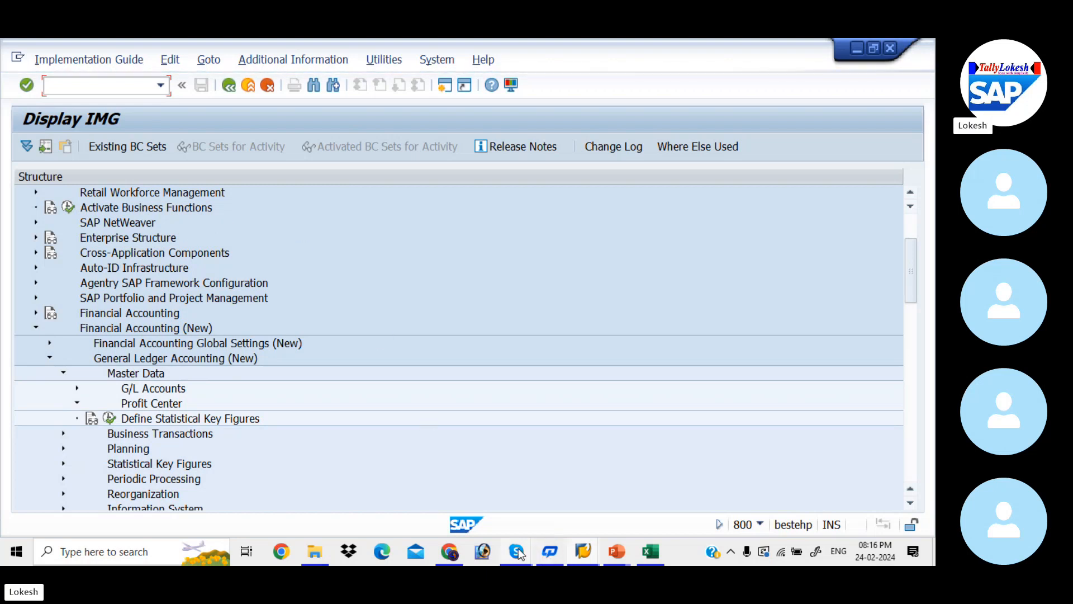
pyautogui.moveTo(519, 553)
pyautogui.click(510, 481)
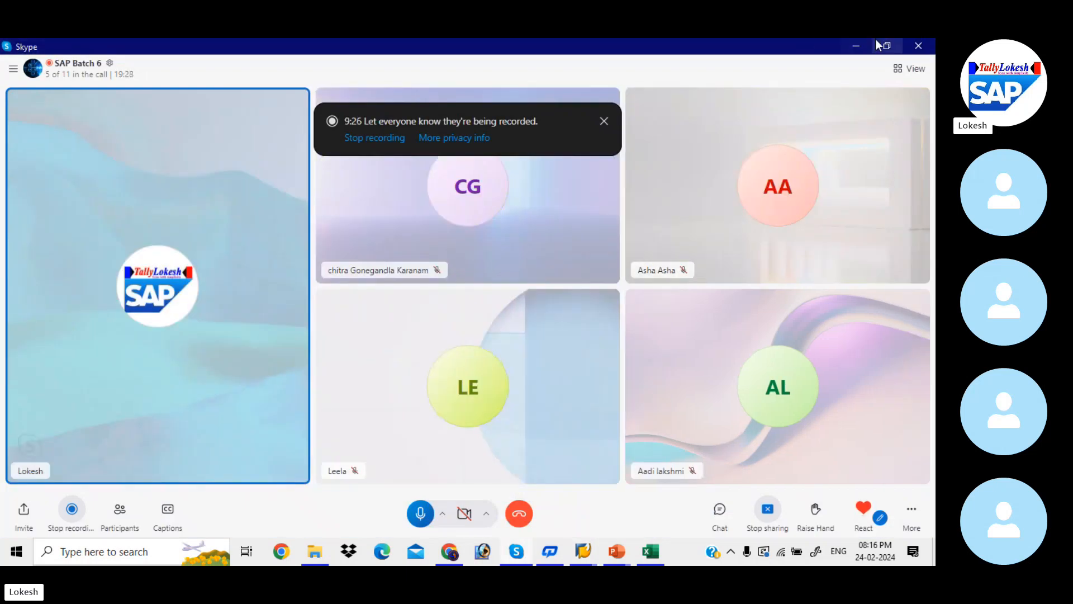
pyautogui.click(858, 46)
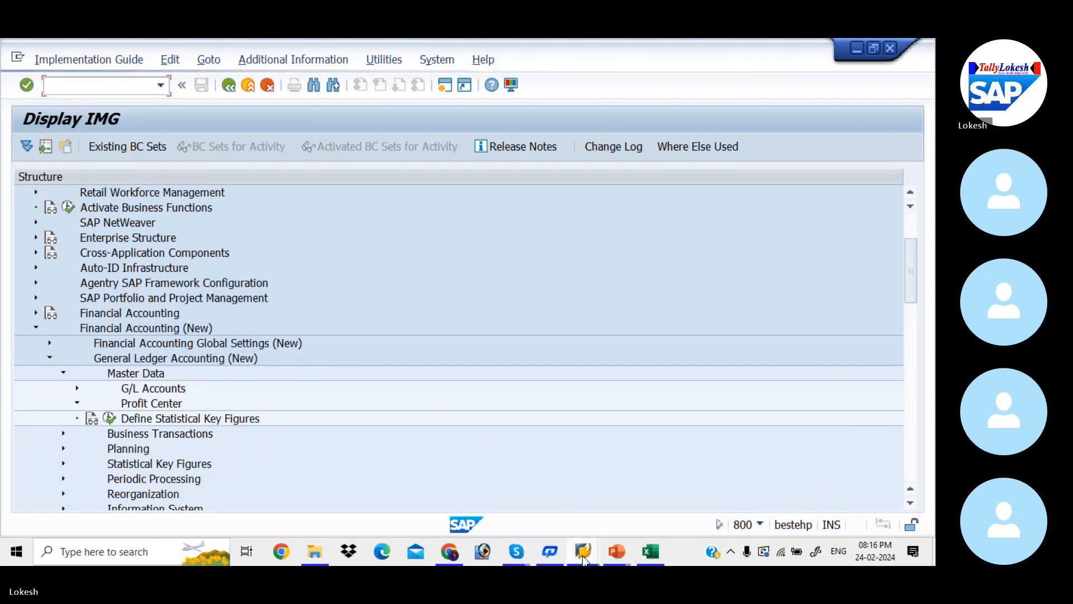
# Log on again from SAP Logon with the user ID and account password, ending any other logons in the system
pyautogui.moveTo(584, 551)
pyautogui.click(540, 509)
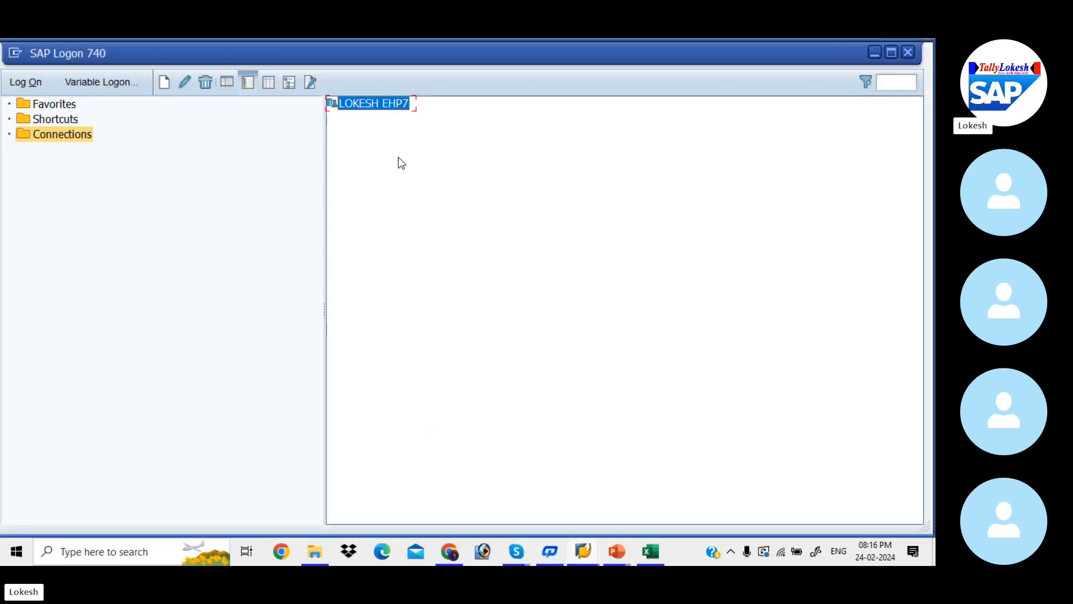
pyautogui.doubleClick(384, 106)
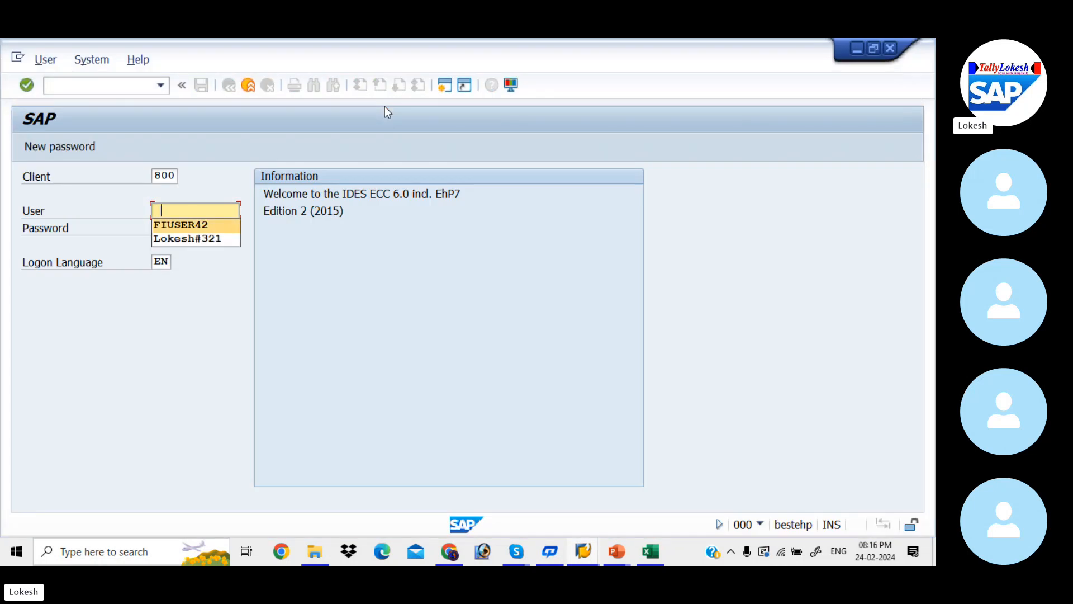
pyautogui.press('Tab')
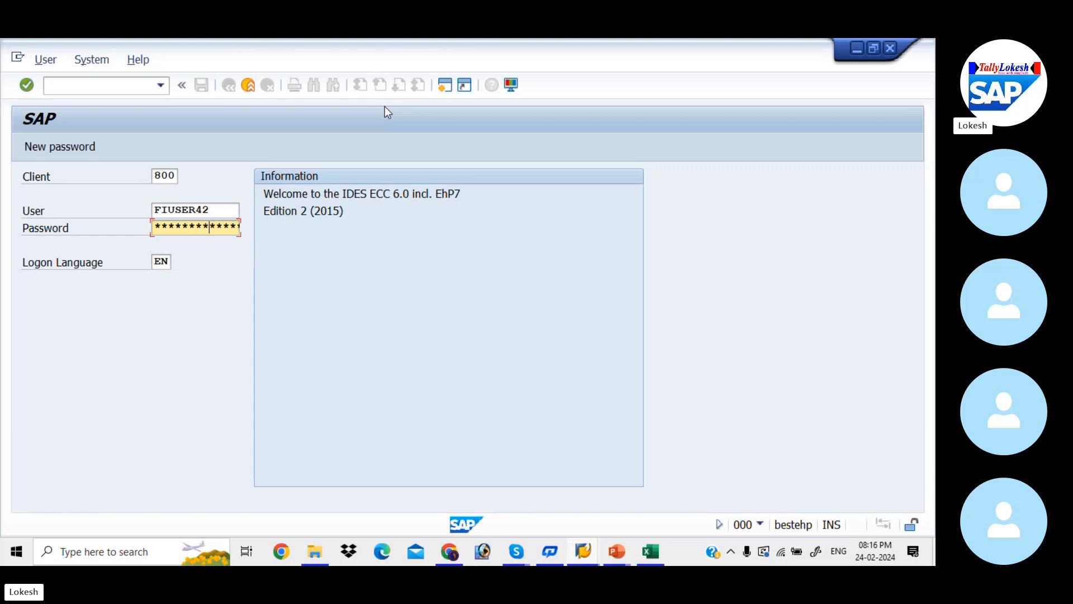
pyautogui.press('Return')
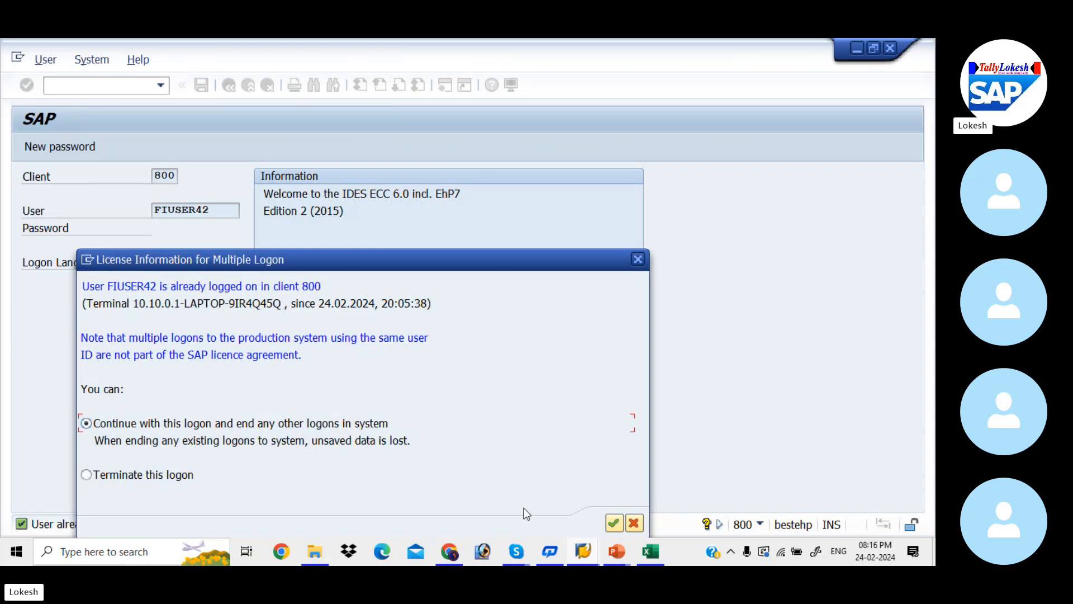
pyautogui.click(609, 519)
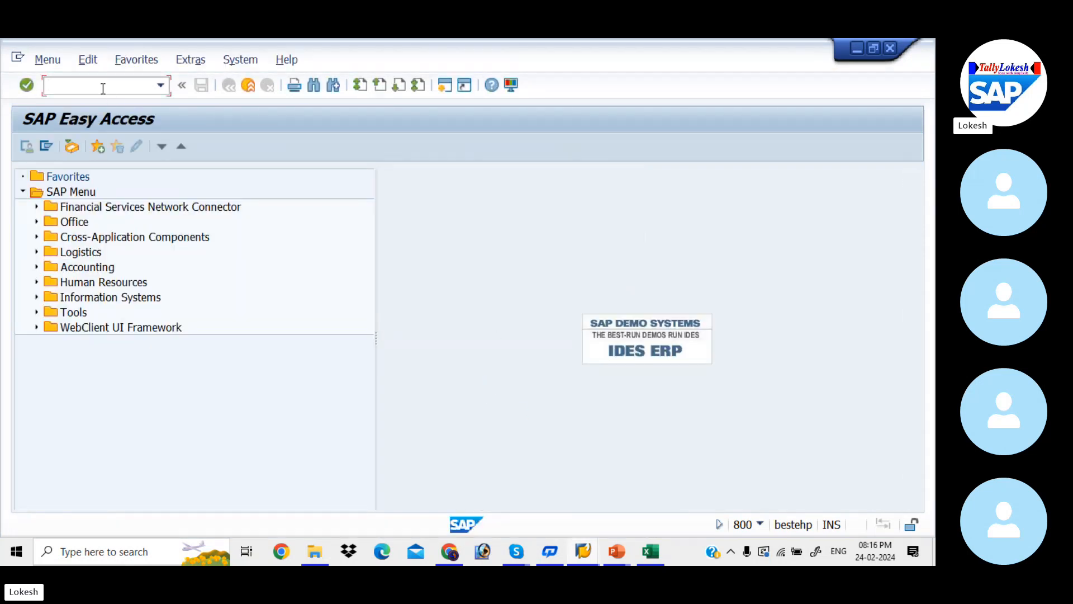
# Run transaction SPRO, display the SAP Reference IMG and expand Financial Accounting (New)
pyautogui.write('SPRO')
pyautogui.press('Return')
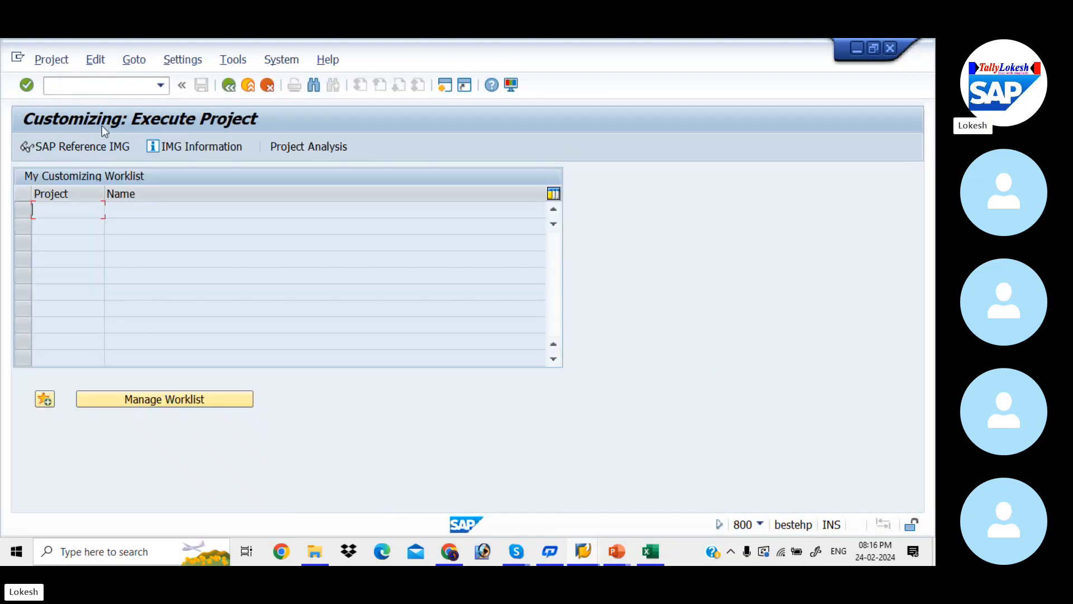
pyautogui.click(106, 147)
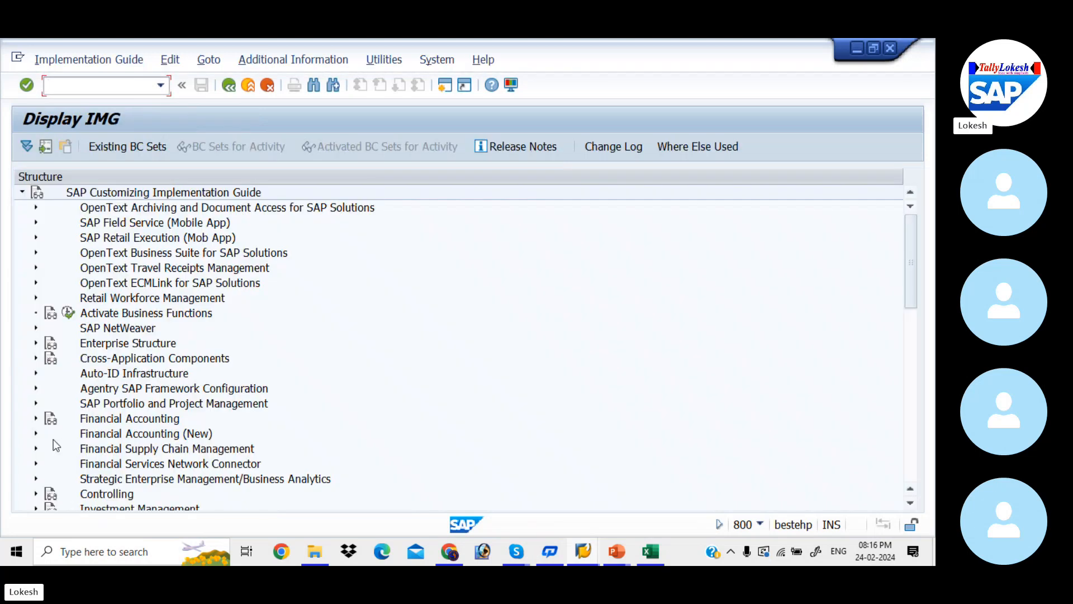
pyautogui.click(33, 432)
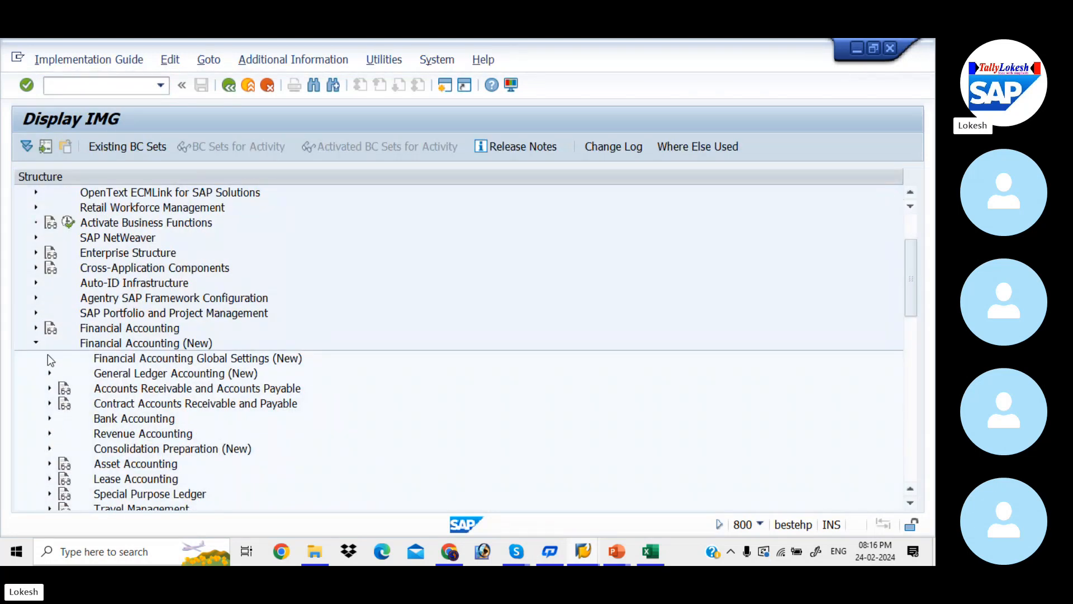
pyautogui.click(48, 354)
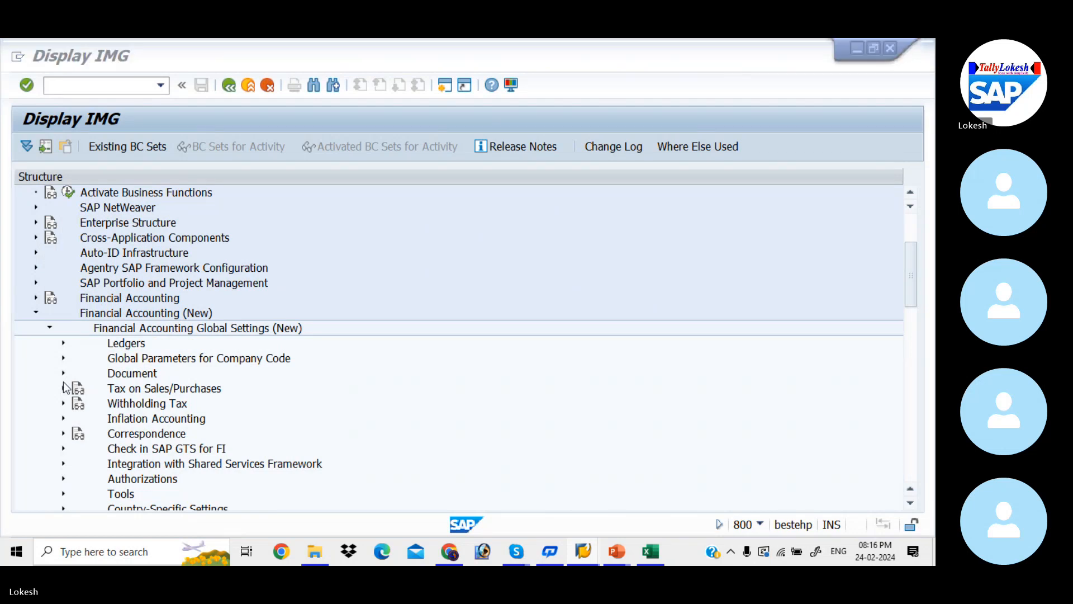
# Reread the path for Define Profit Center Standard Hierarchy in Controlling in the Excel notes and return to the IMG
pyautogui.hotkey('alt', 'Tab')
pyautogui.hotkey('alt', 'Tab')
pyautogui.hotkey('alt', 'Tab')
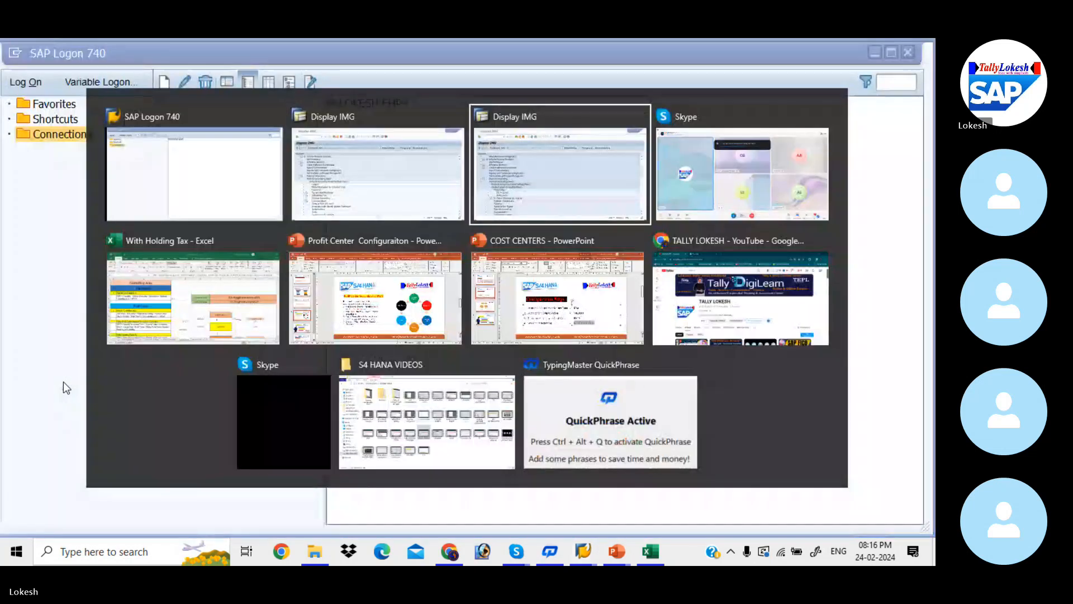
pyautogui.hotkey('alt', 'Tab')
pyautogui.hotkey('alt', 'Tab')
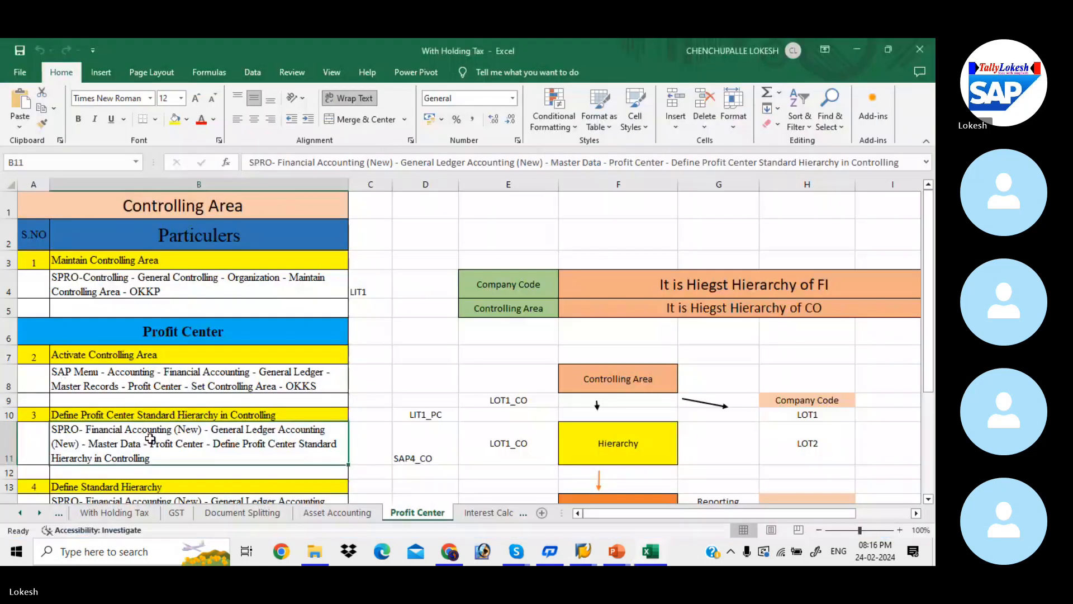
pyautogui.hotkey('alt', 'Tab')
pyautogui.hotkey('alt', 'Tab')
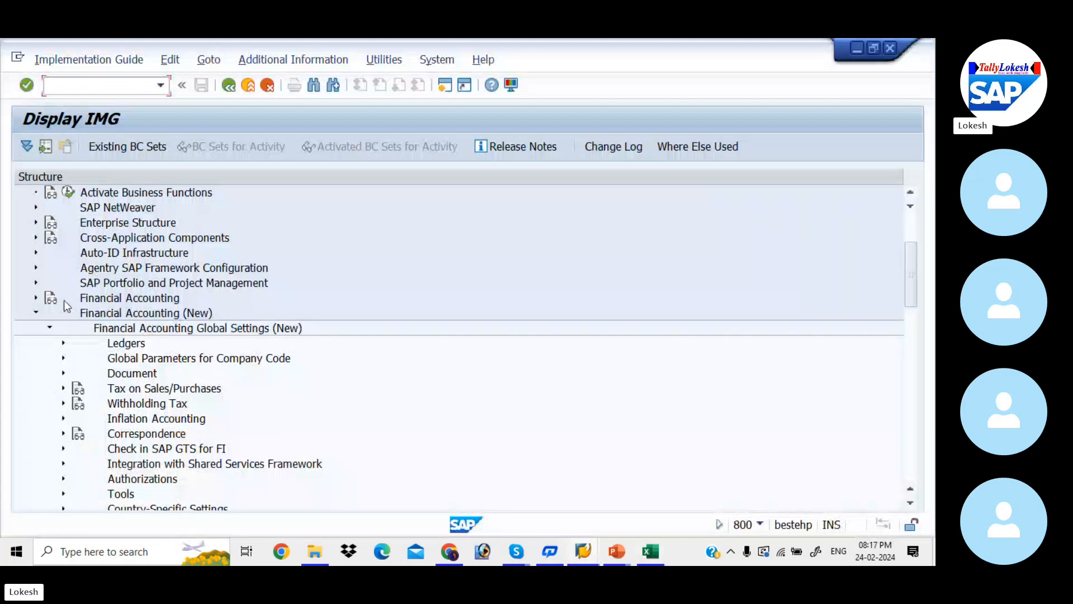
# Under General Ledger Accounting (New), Master Data, Profit Center, open Define Profit Center Standard Hierarchy in Controlling Area
pyautogui.click(50, 327)
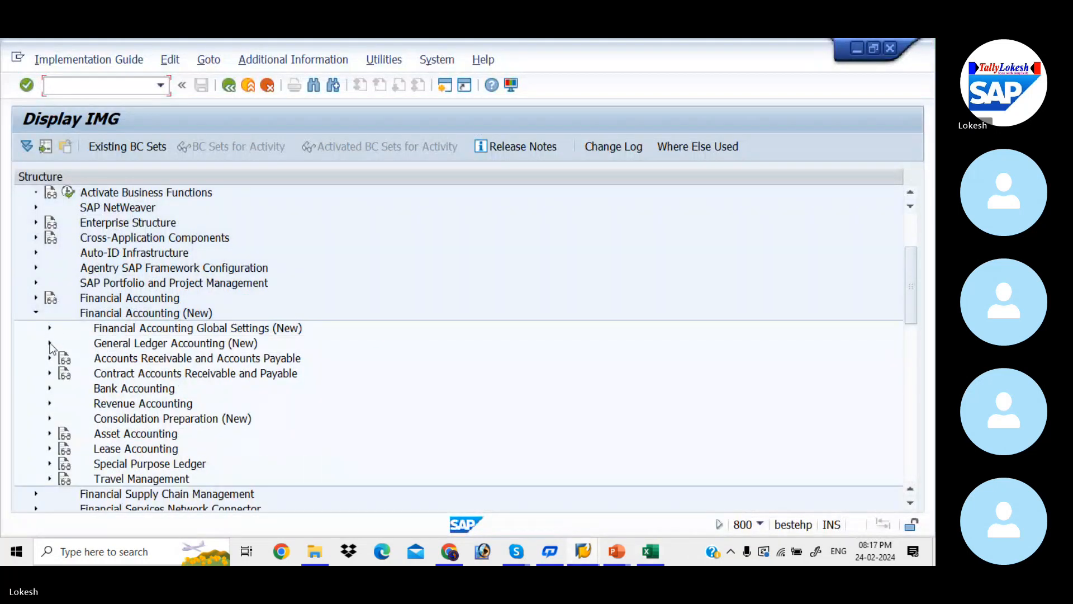
pyautogui.click(49, 343)
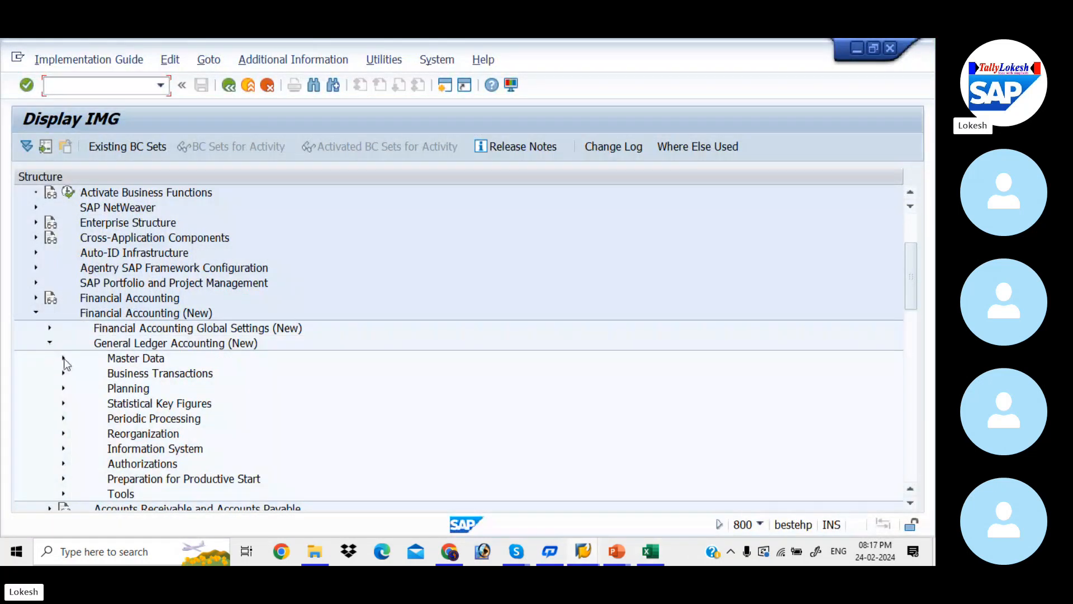
pyautogui.click(63, 359)
pyautogui.click(77, 388)
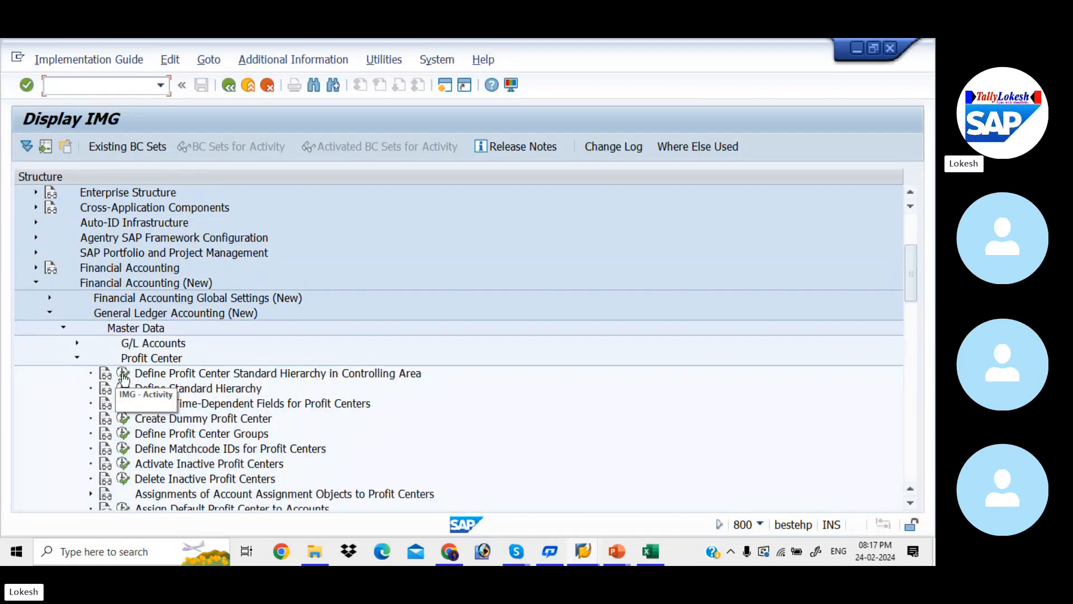
pyautogui.click(123, 373)
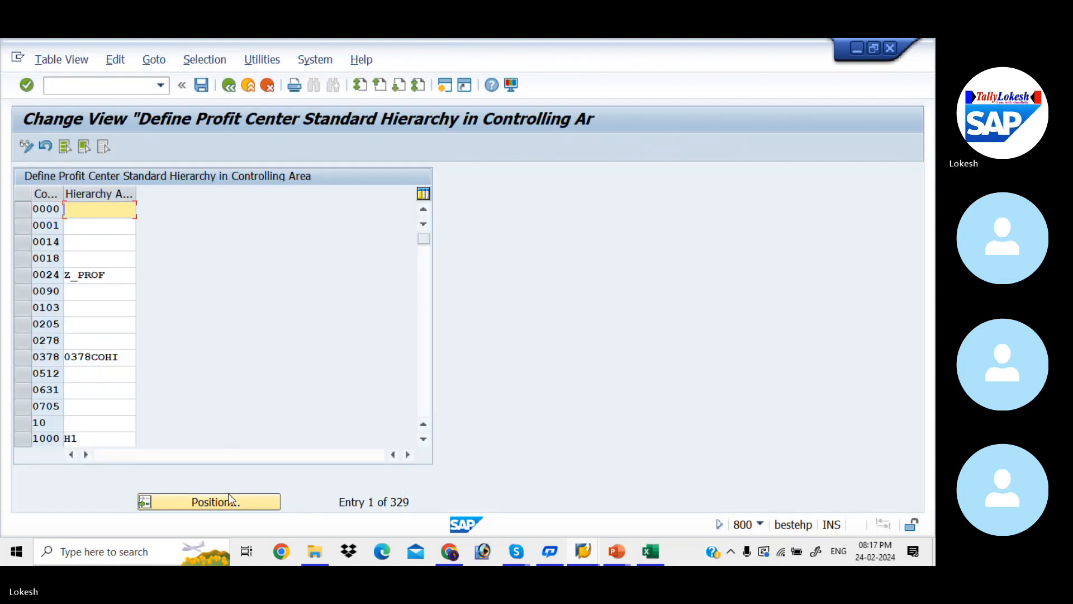
# Position to CO area KIAB, set its hierarchy area to KIAB_CO and save it under the customizing request for KIAB
pyautogui.click(229, 499)
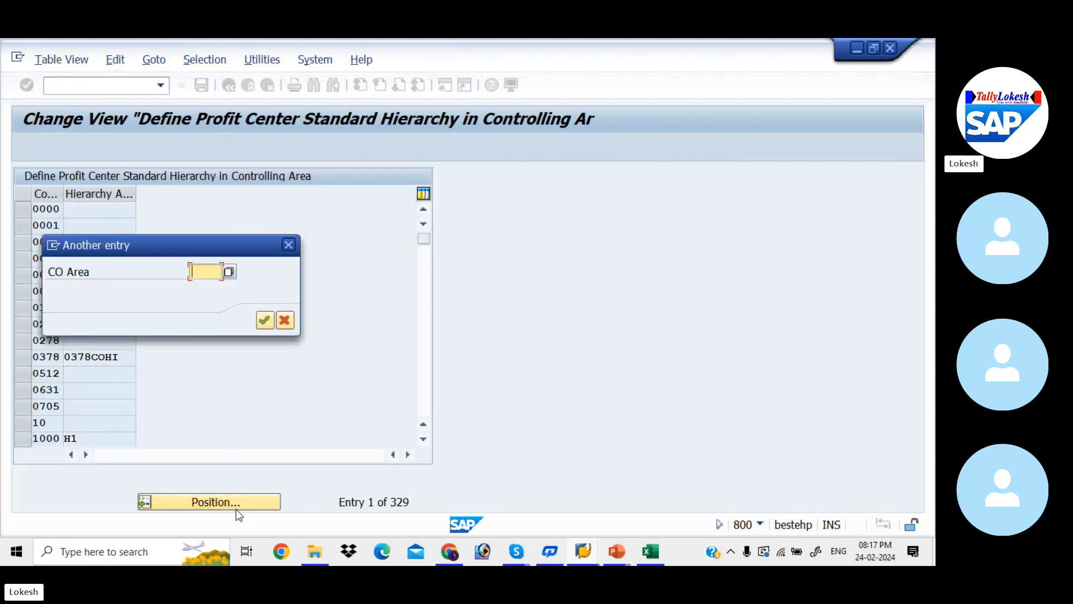
pyautogui.write('KIAB')
pyautogui.press('Return')
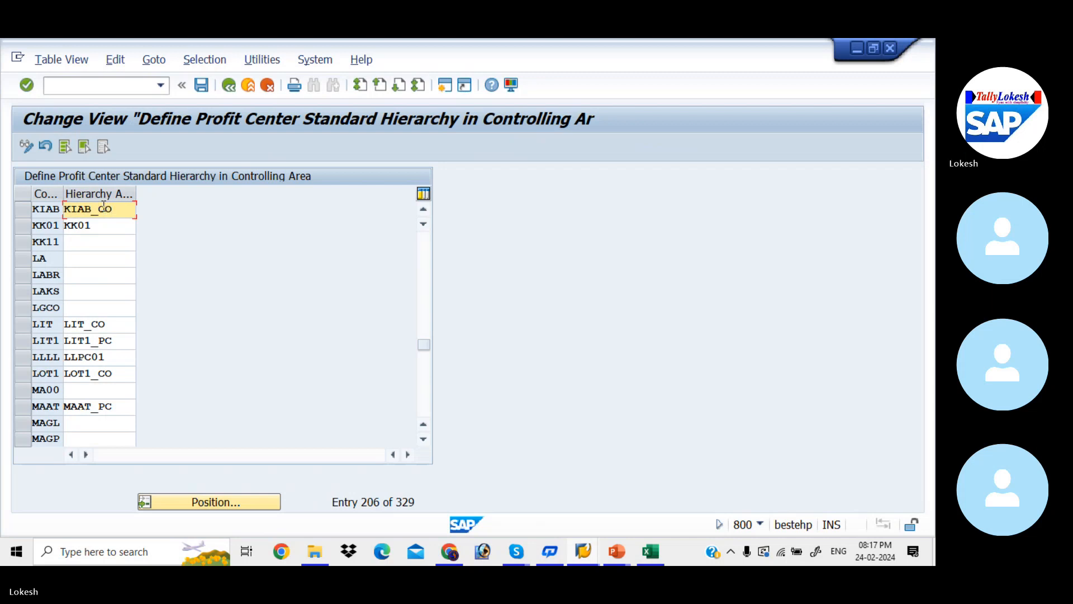
pyautogui.doubleClick(103, 206)
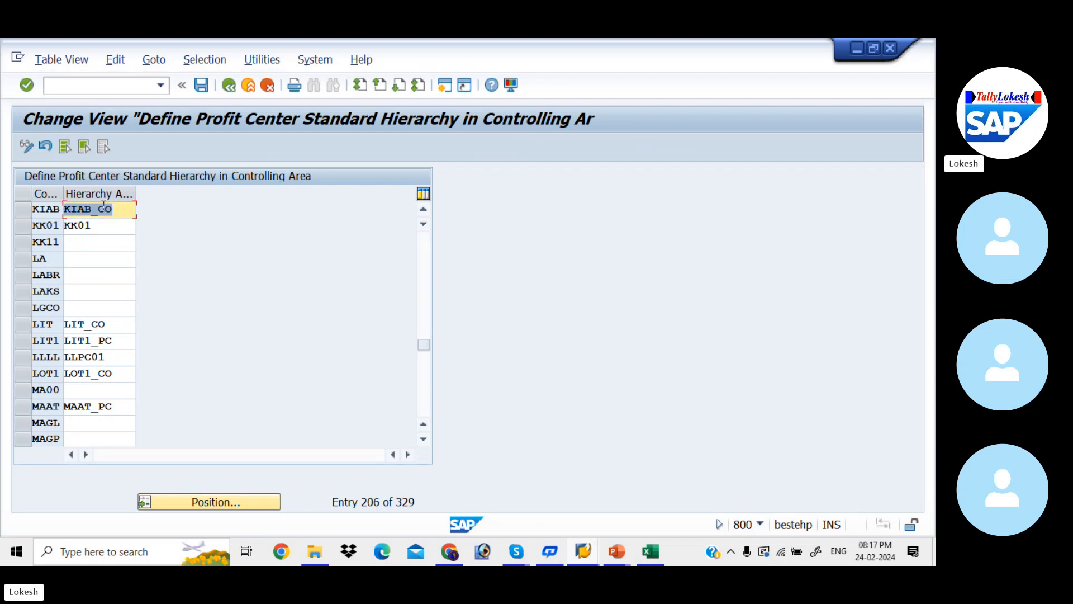
pyautogui.click(203, 88)
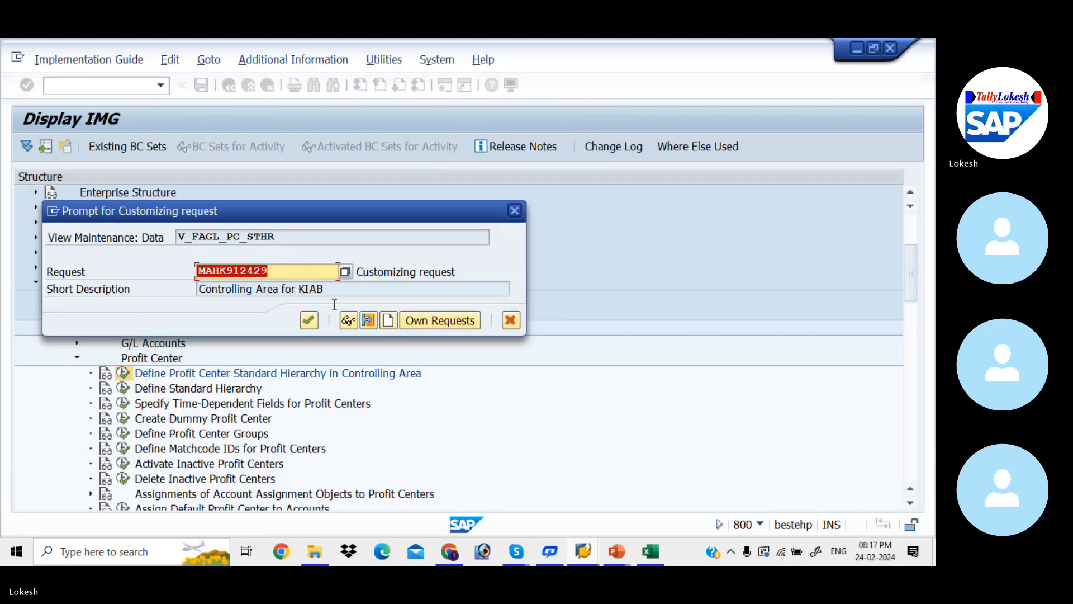
pyautogui.click(307, 320)
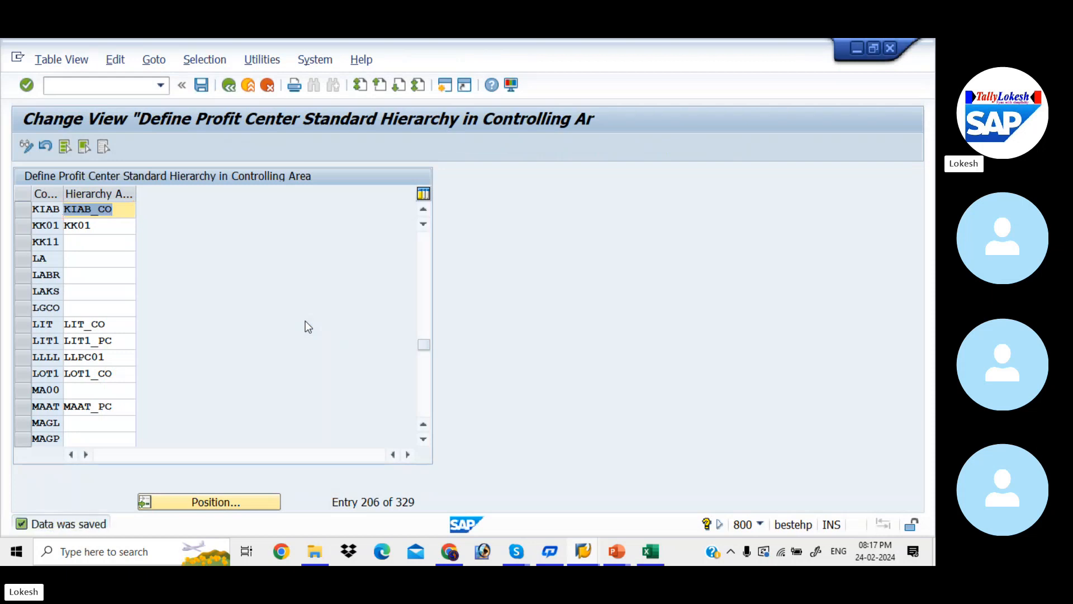
# In the Excel notes, enter KIAB_CO in cell C11 beside the Define Profit Center Standard Hierarchy path and widen column C
pyautogui.hotkey('alt', 'Tab')
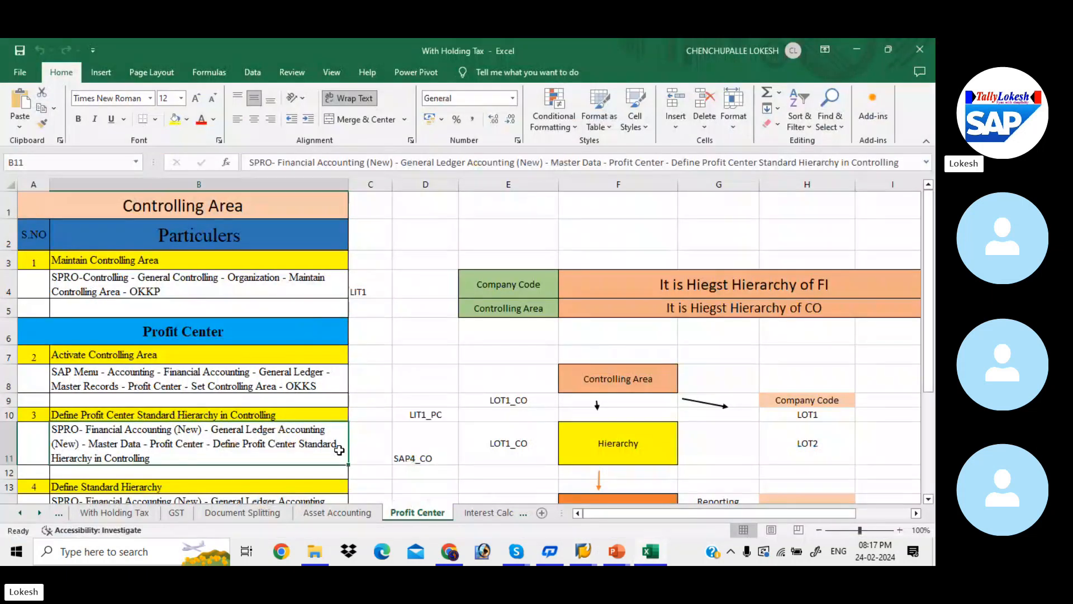
pyautogui.click(371, 454)
pyautogui.write('KIAB')
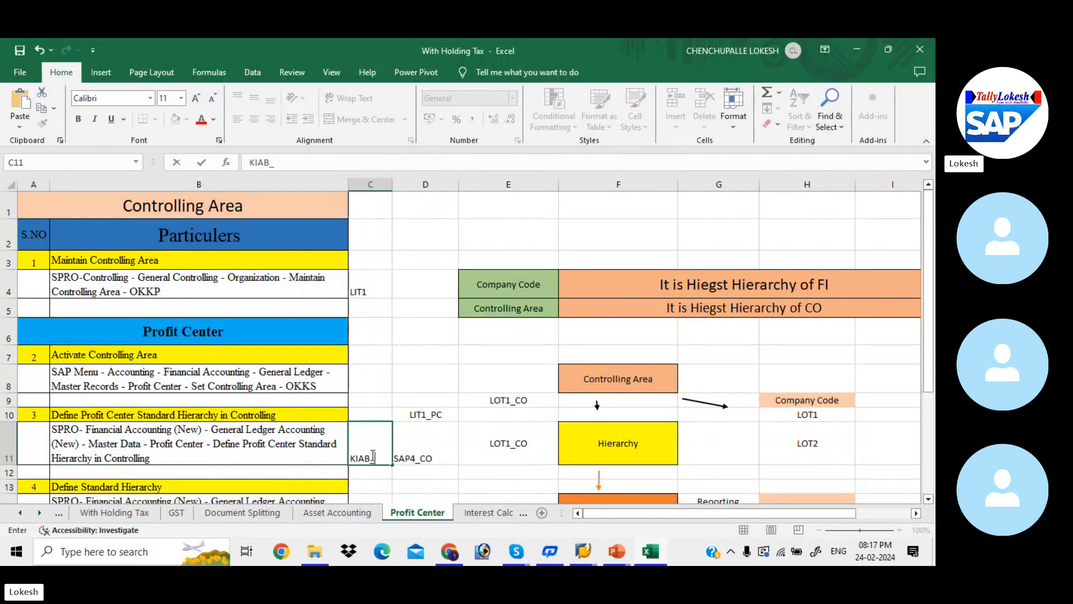
pyautogui.write('_CO')
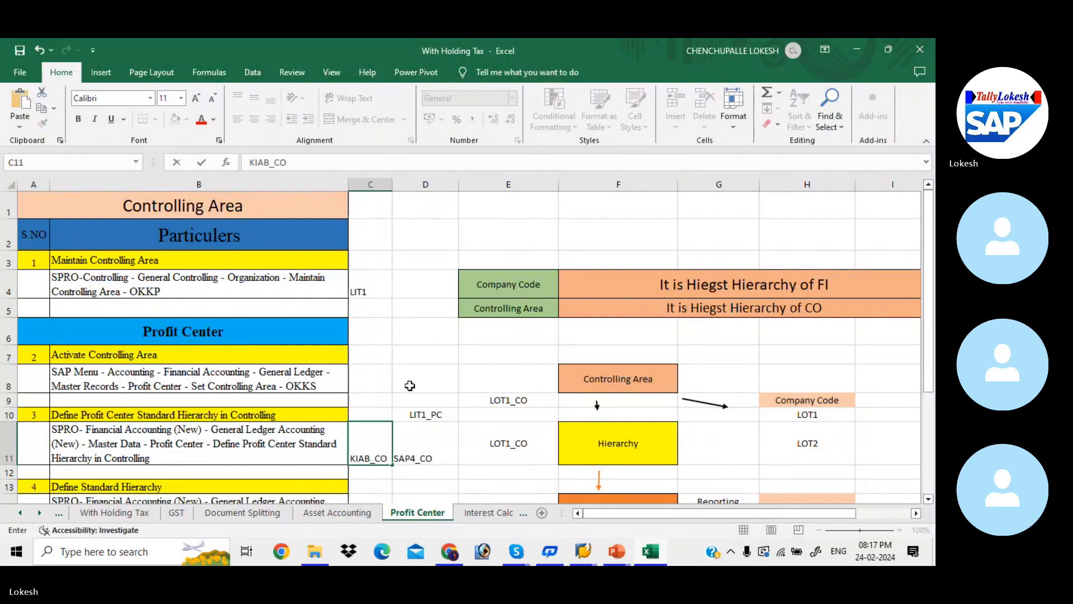
pyautogui.click(388, 183)
pyautogui.moveTo(391, 182); pyautogui.dragTo(440, 184)
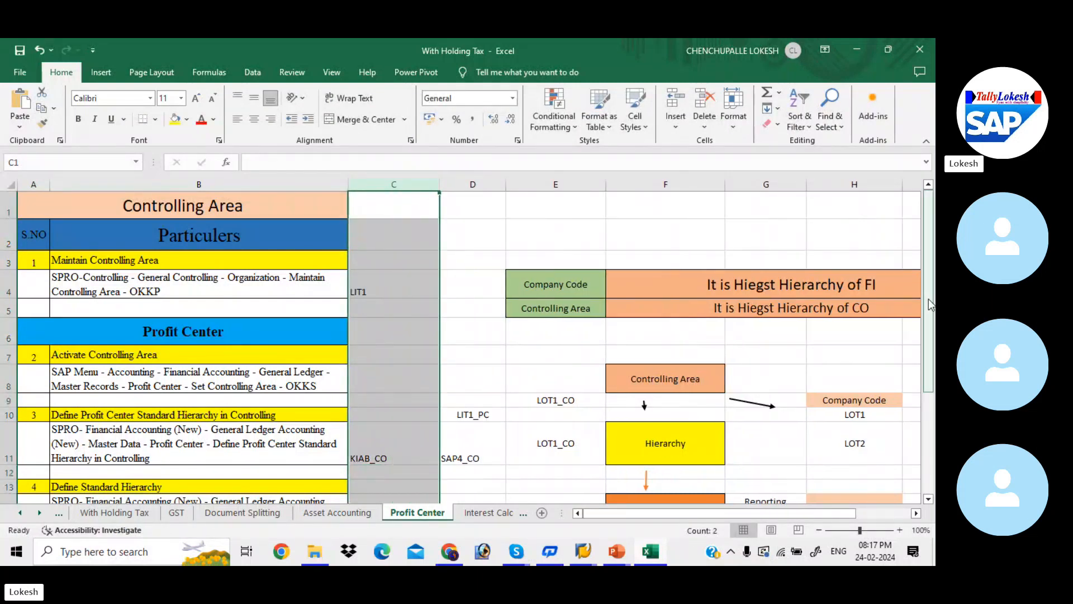
# Review the Define Standard Hierarchy path in the notes, return to SAP, open that IMG activity and expand the hierarchy it shows
pyautogui.moveTo(928, 300); pyautogui.dragTo(928, 377)
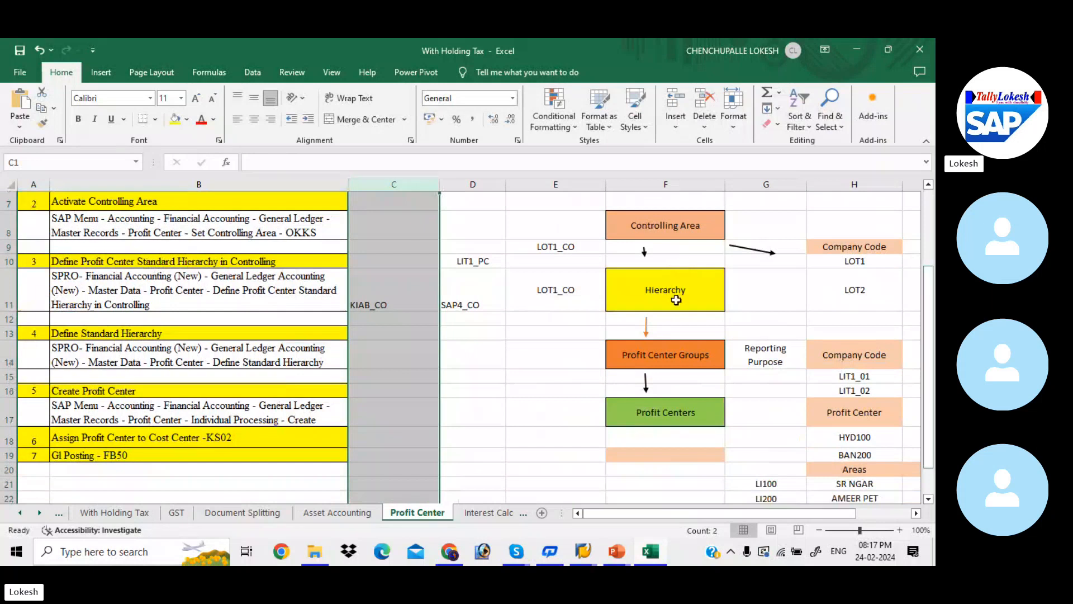
pyautogui.click(676, 300)
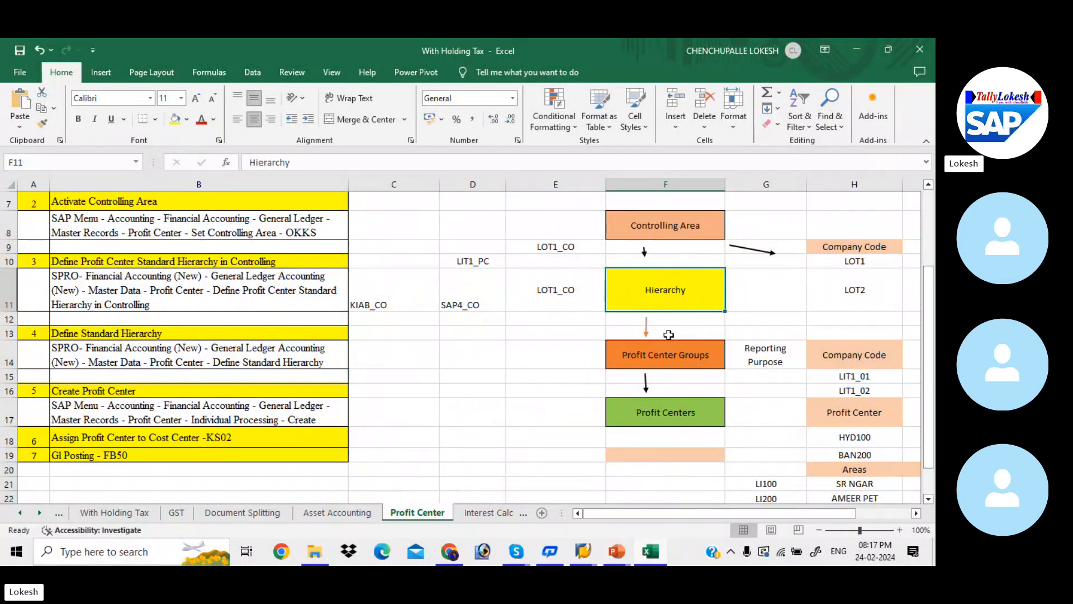
pyautogui.click(667, 356)
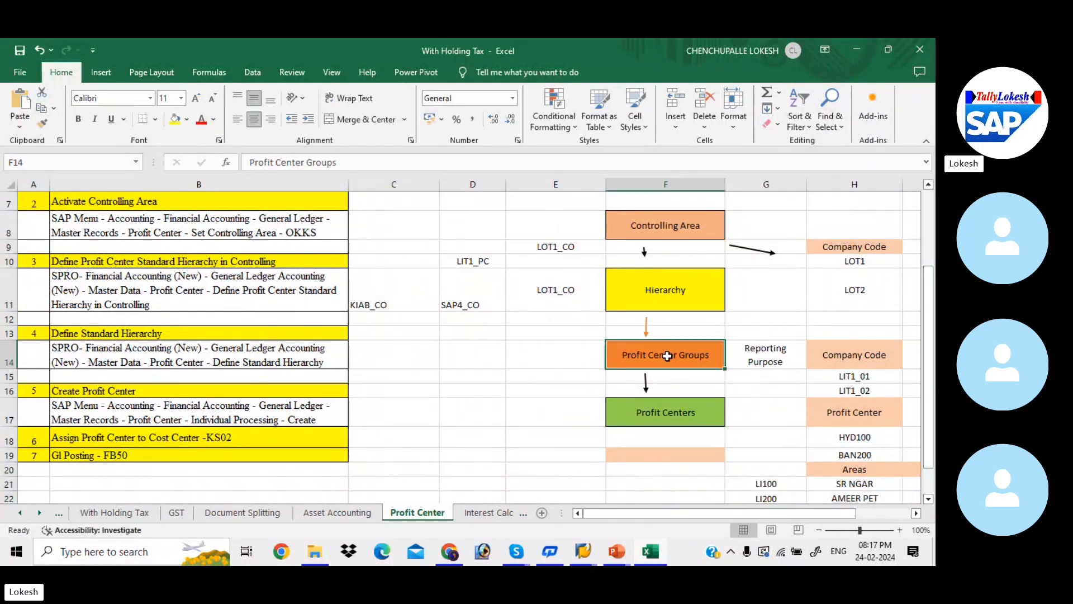
pyautogui.click(282, 357)
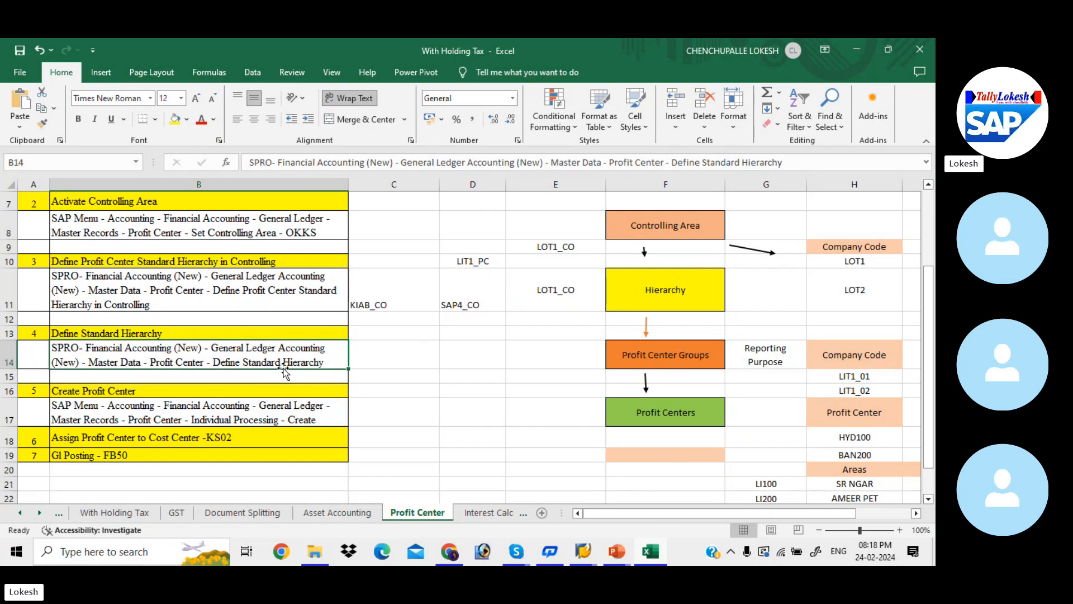
pyautogui.hotkey('alt', 'Tab')
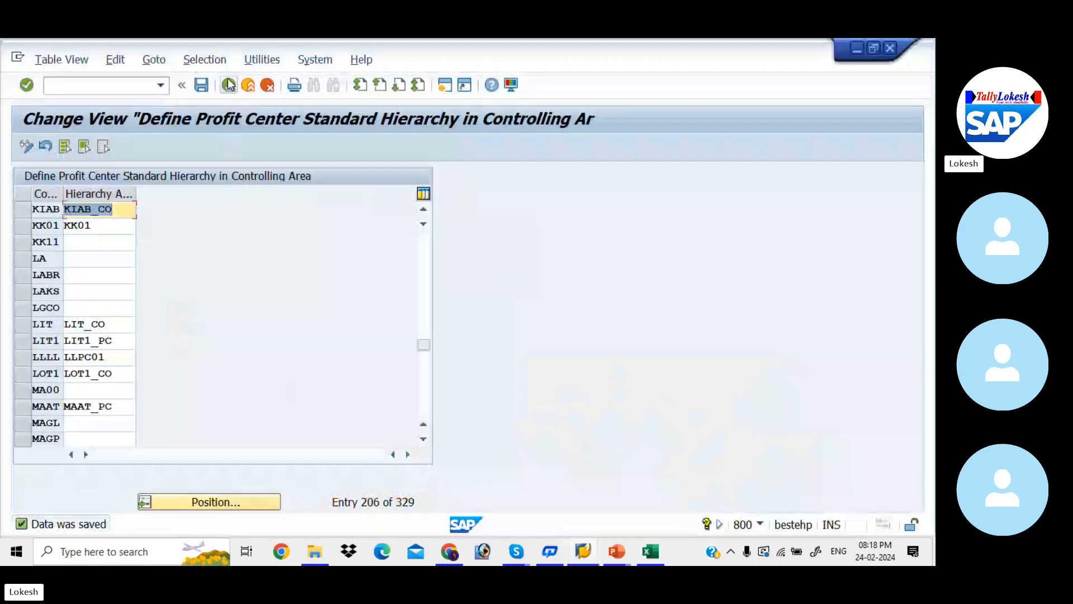
pyautogui.click(230, 85)
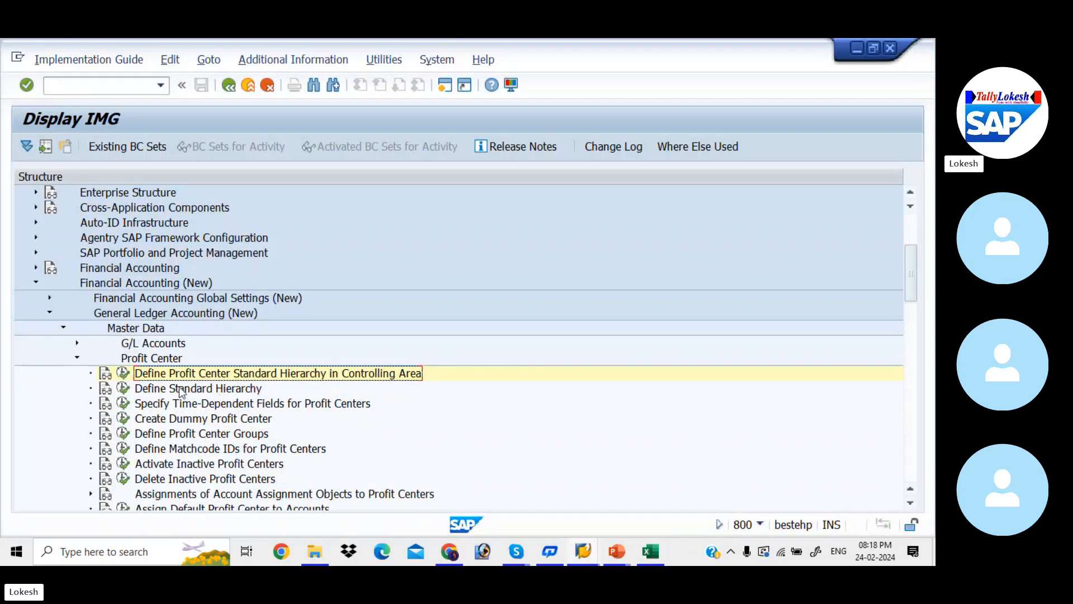
pyautogui.click(124, 388)
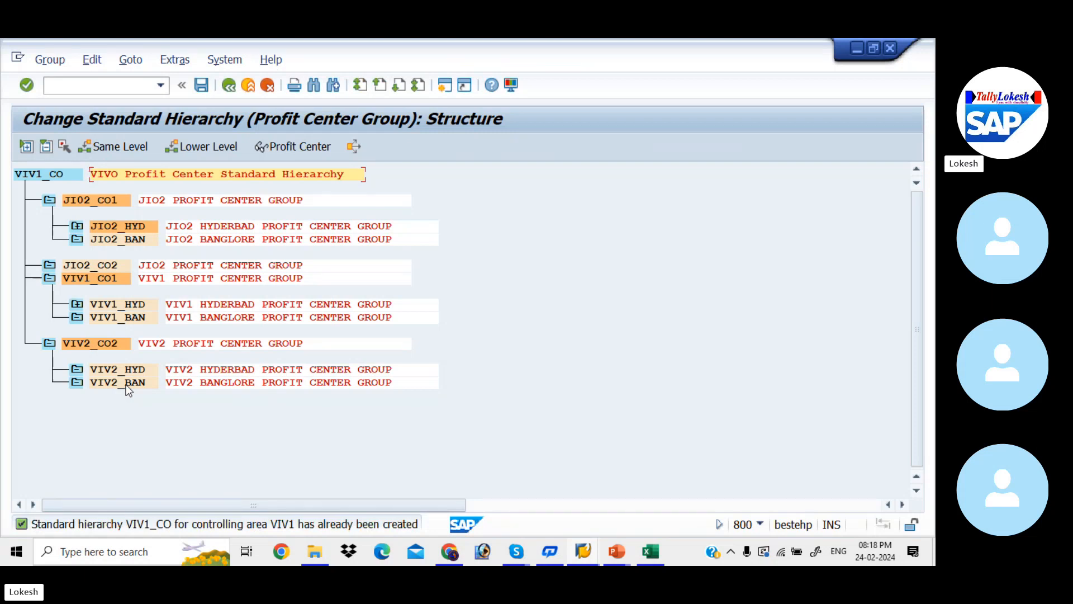
pyautogui.click(26, 147)
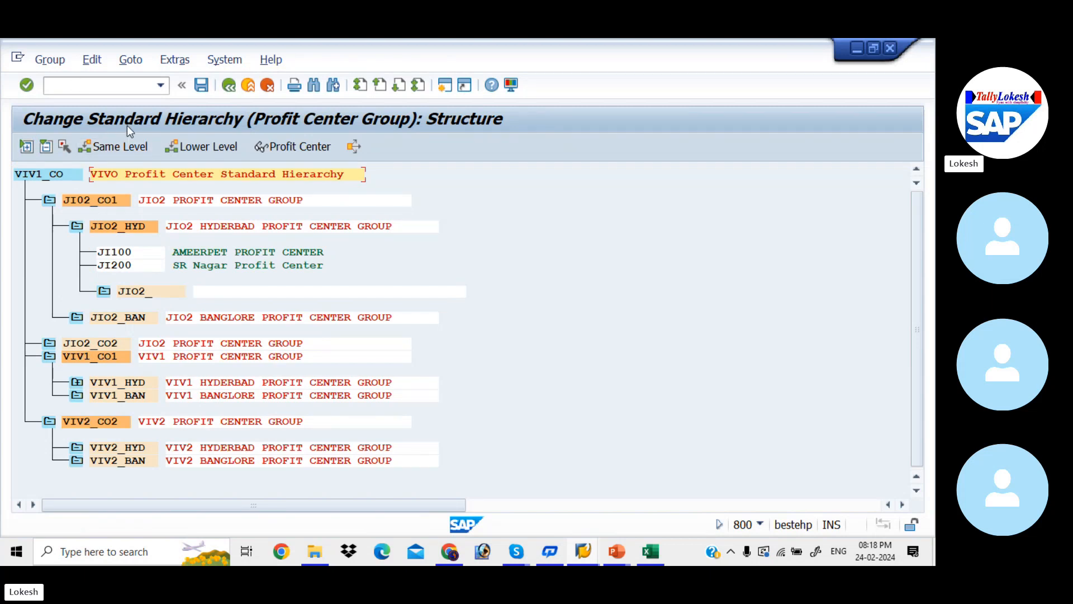
# Run transaction FS00, open G/L account 400001 Rent A/C of company code KIAB for change and edit its cost element
pyautogui.click(101, 85)
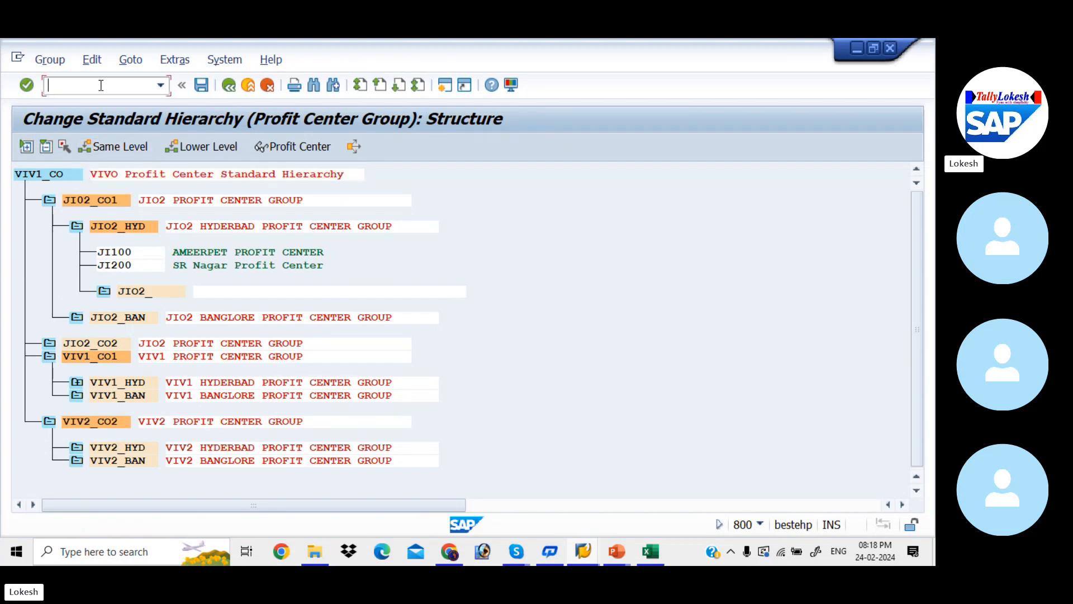
pyautogui.write('/NFS00')
pyautogui.press('Return')
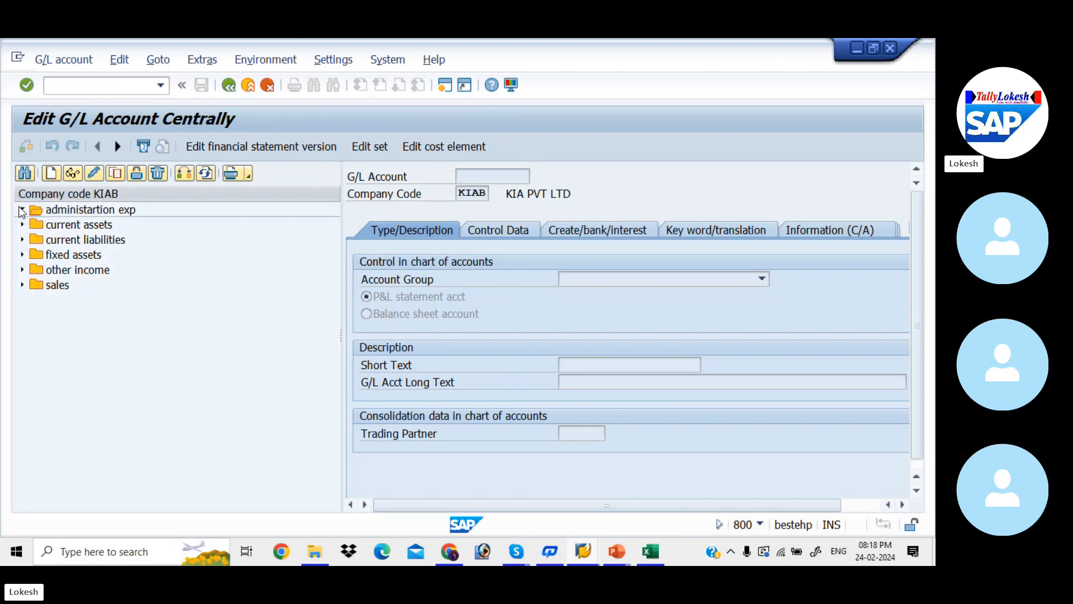
pyautogui.click(21, 210)
pyautogui.click(68, 227)
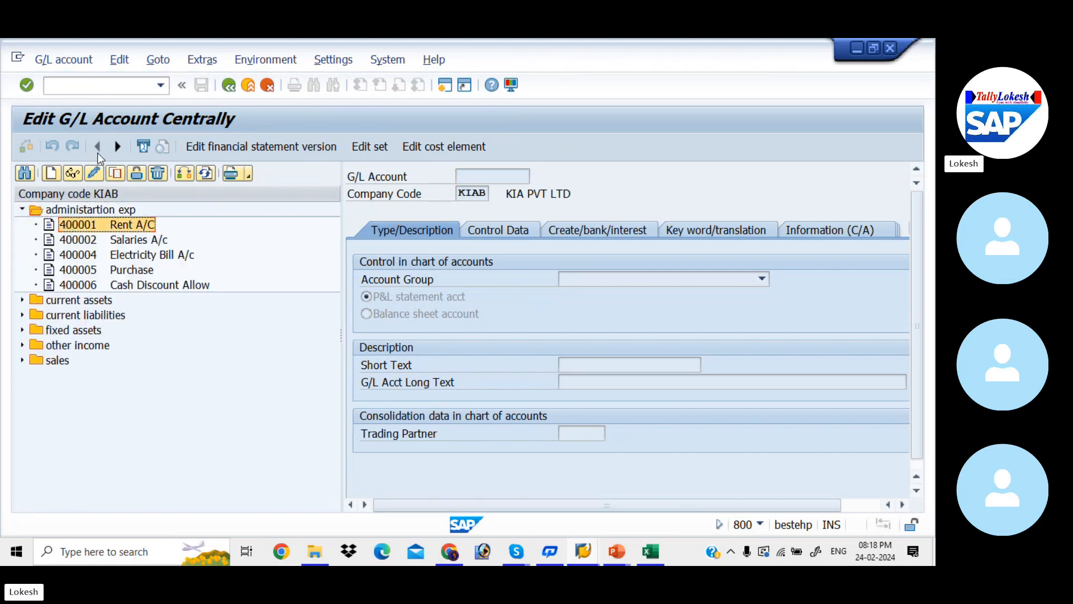
pyautogui.click(94, 174)
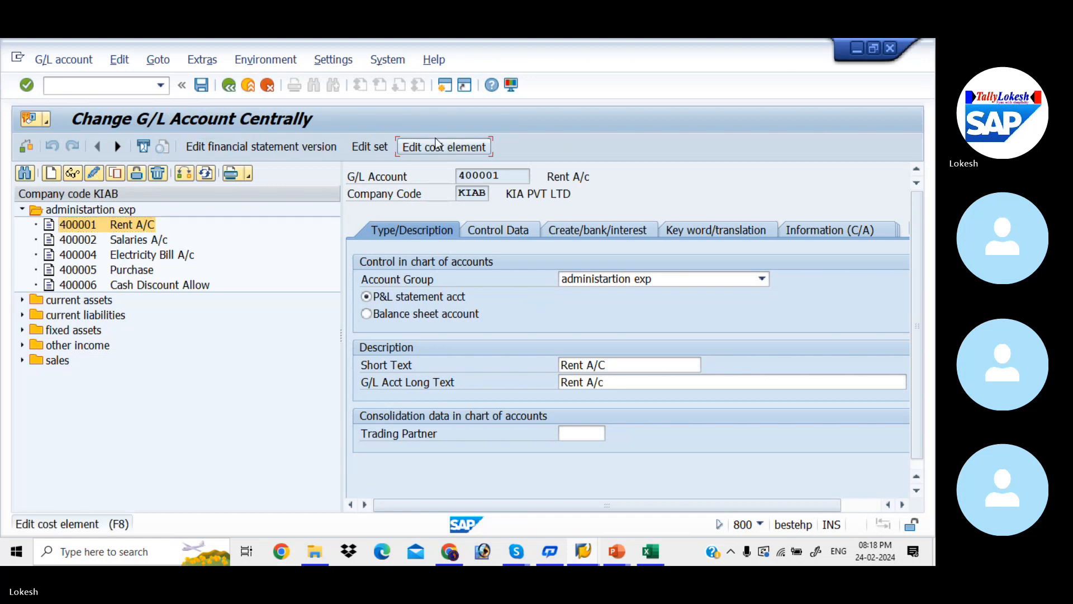
pyautogui.click(438, 144)
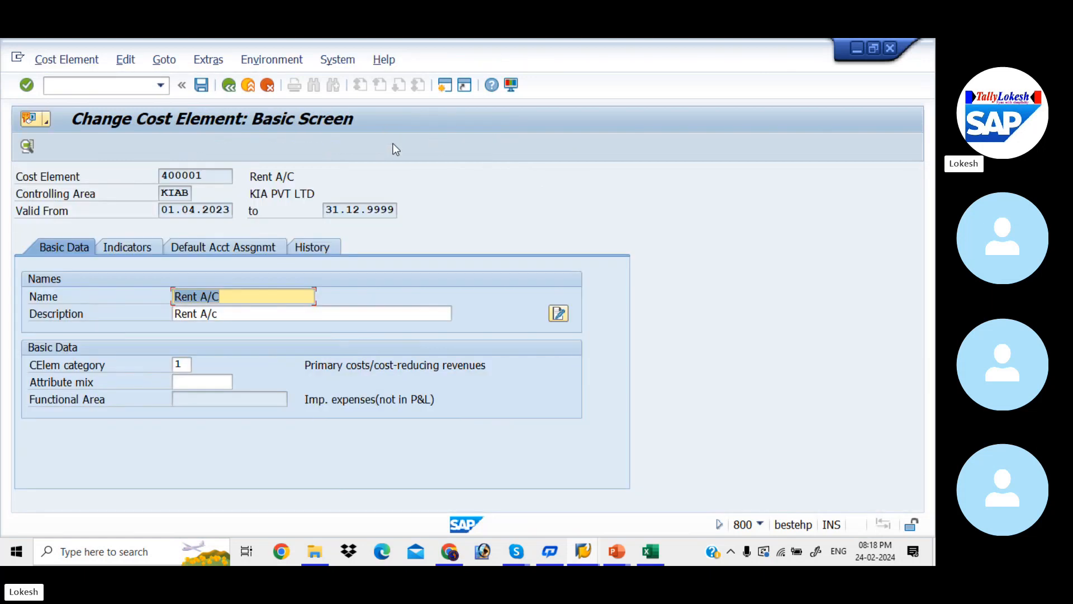
# Leave the cost element for the SAP Easy Access screen, run transaction SPRO and display the SAP Reference IMG
pyautogui.click(116, 87)
pyautogui.write('/')
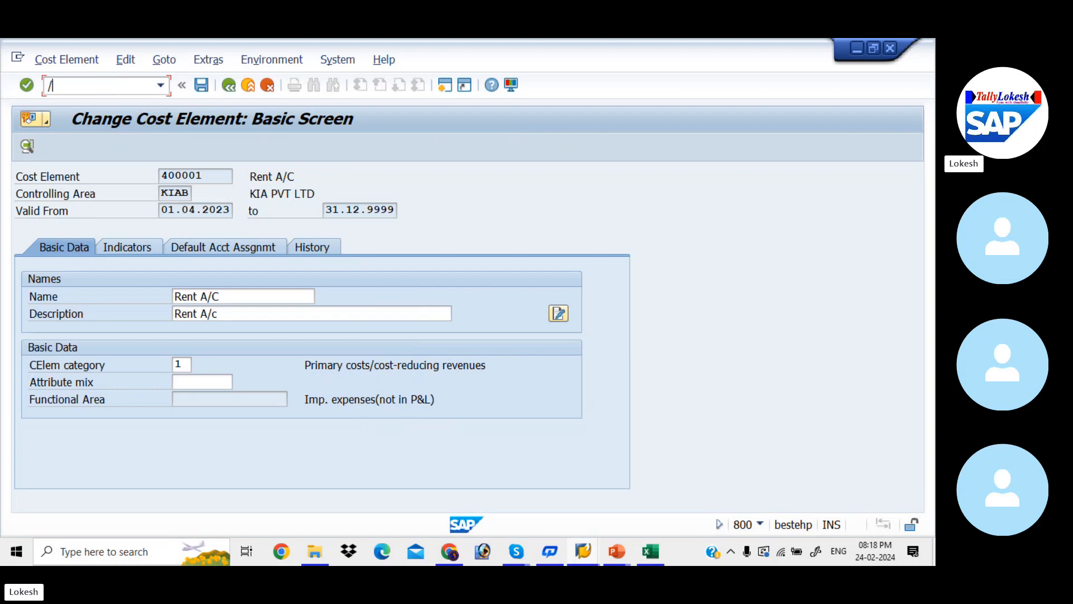
pyautogui.write('N')
pyautogui.press('Return')
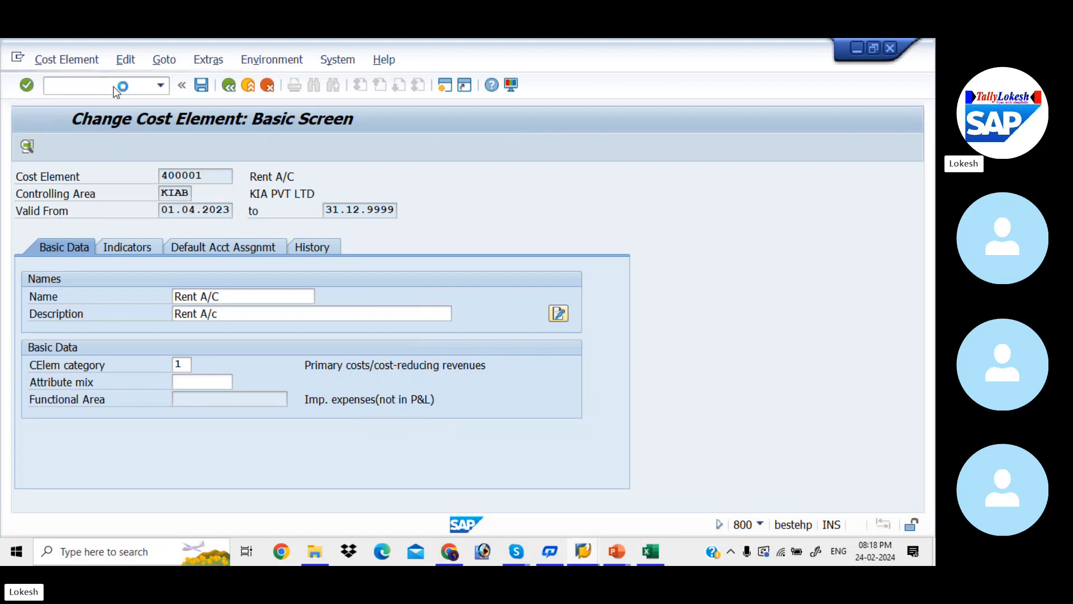
pyautogui.write('SPRO')
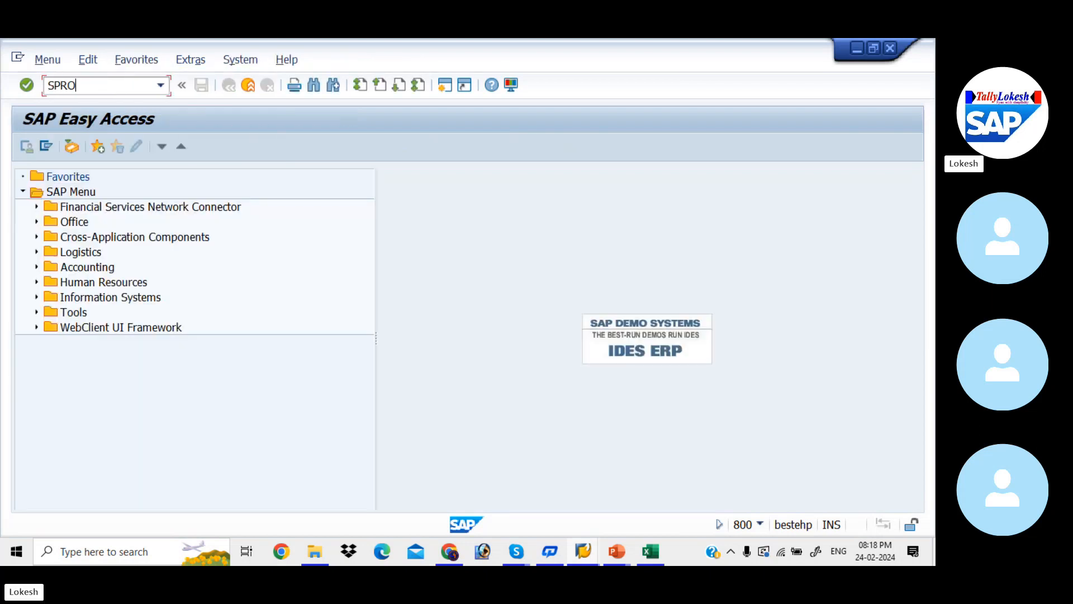
pyautogui.press('Return')
pyautogui.click(83, 147)
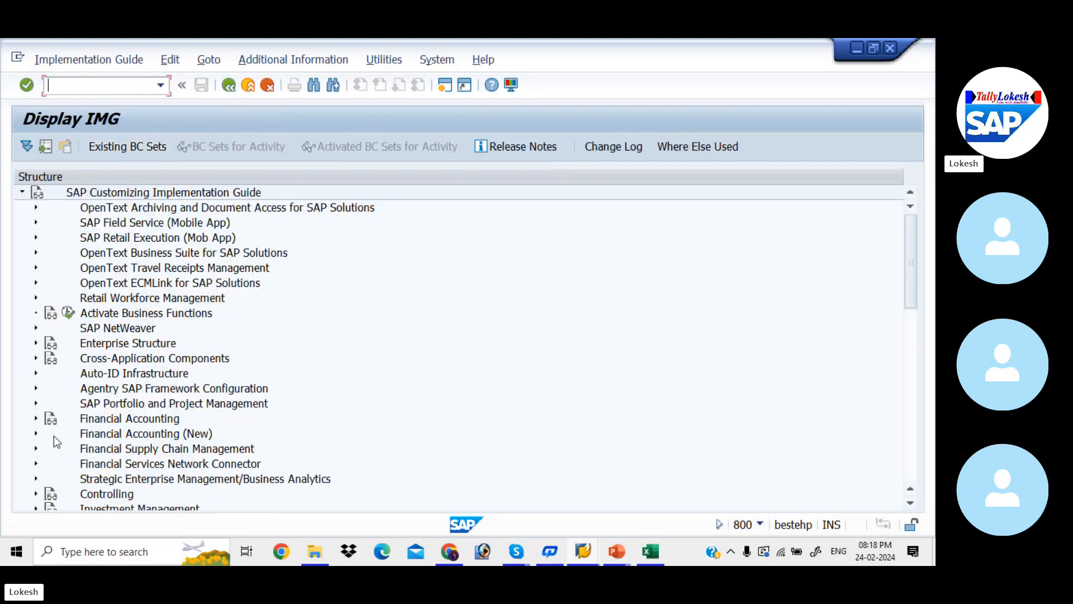
# Under Financial Accounting (New), General Ledger Accounting (New), Master Data, Profit Center, open Define Standard Hierarchy
pyautogui.click(35, 434)
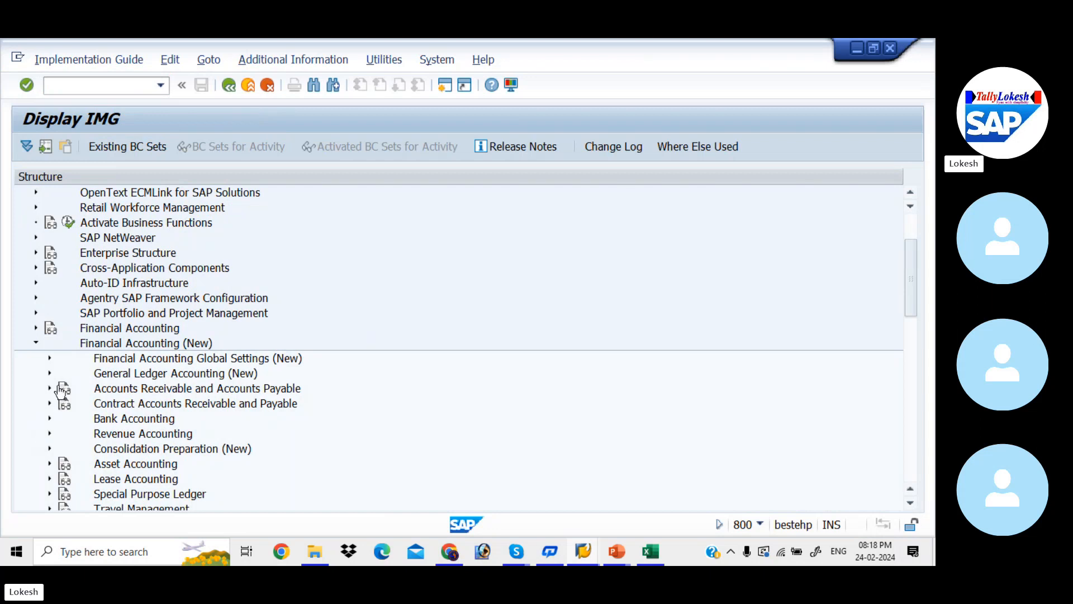
pyautogui.click(50, 374)
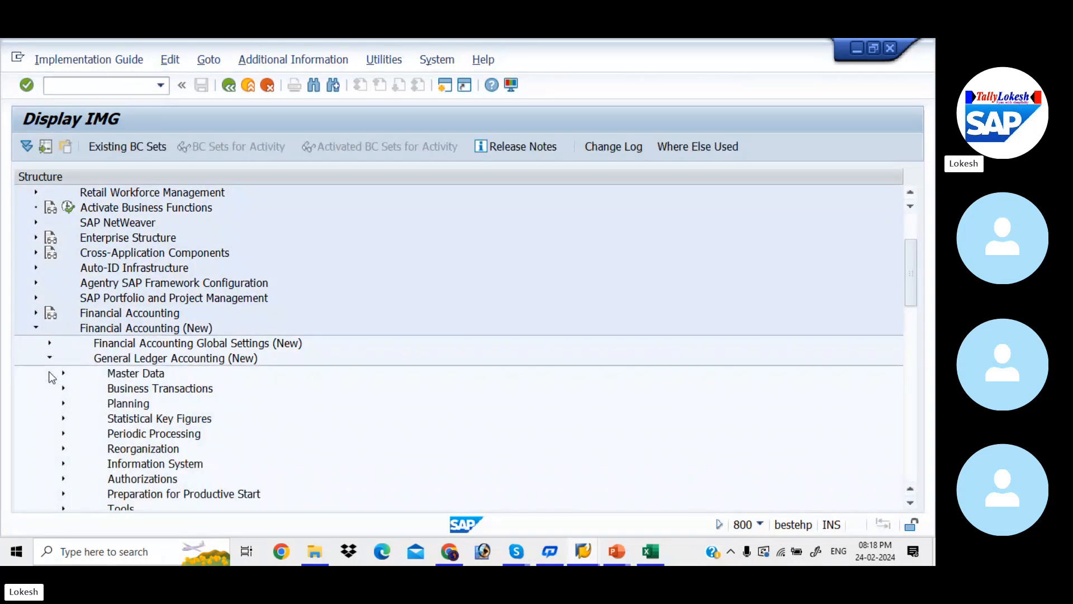
pyautogui.click(62, 373)
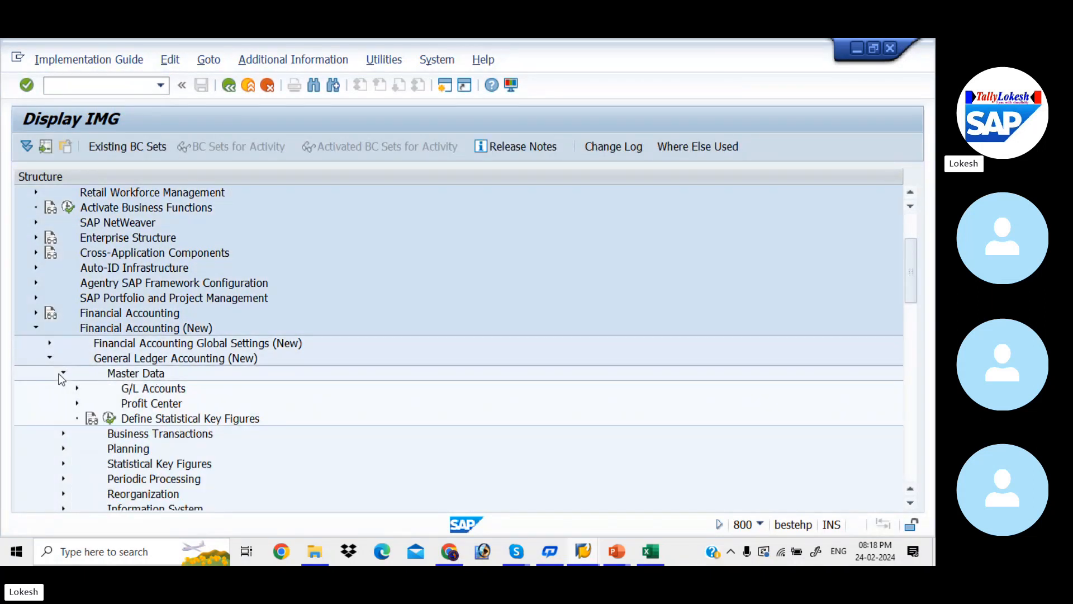
pyautogui.click(77, 403)
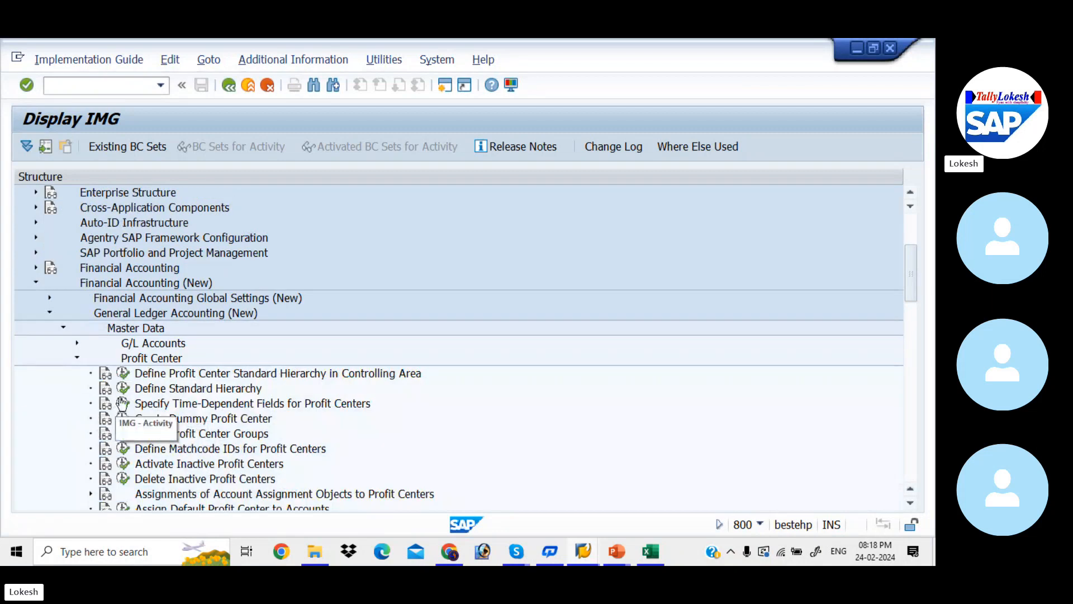
pyautogui.click(123, 388)
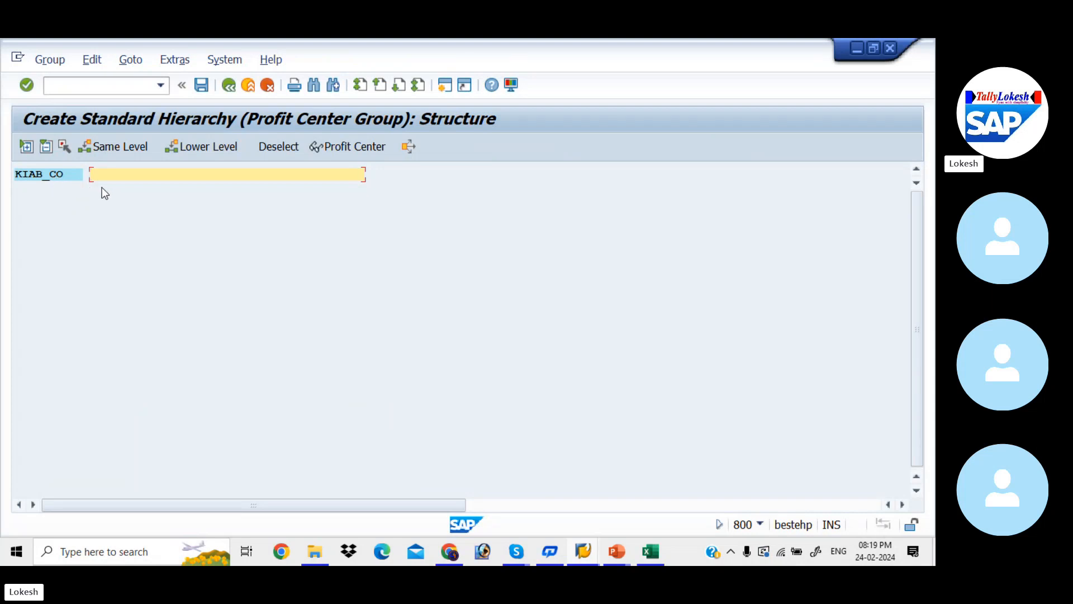
# Describe standard hierarchy KIAB_CO as PROFIT CENTER STANDAR HIRARCHY and save it
pyautogui.write('PROFIT CE')
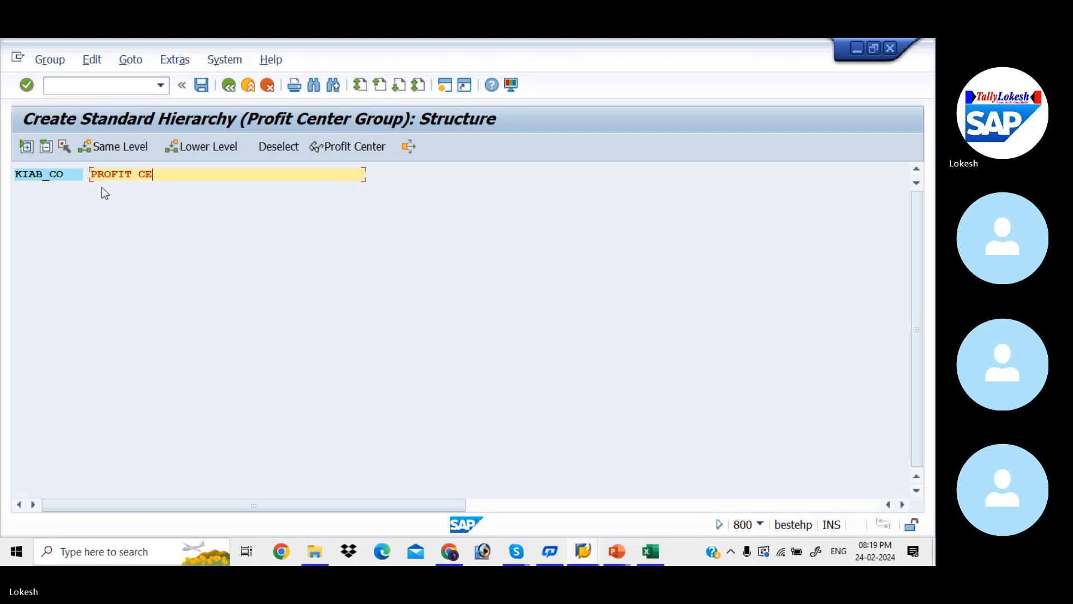
pyautogui.write('NTER HIRARCHY')
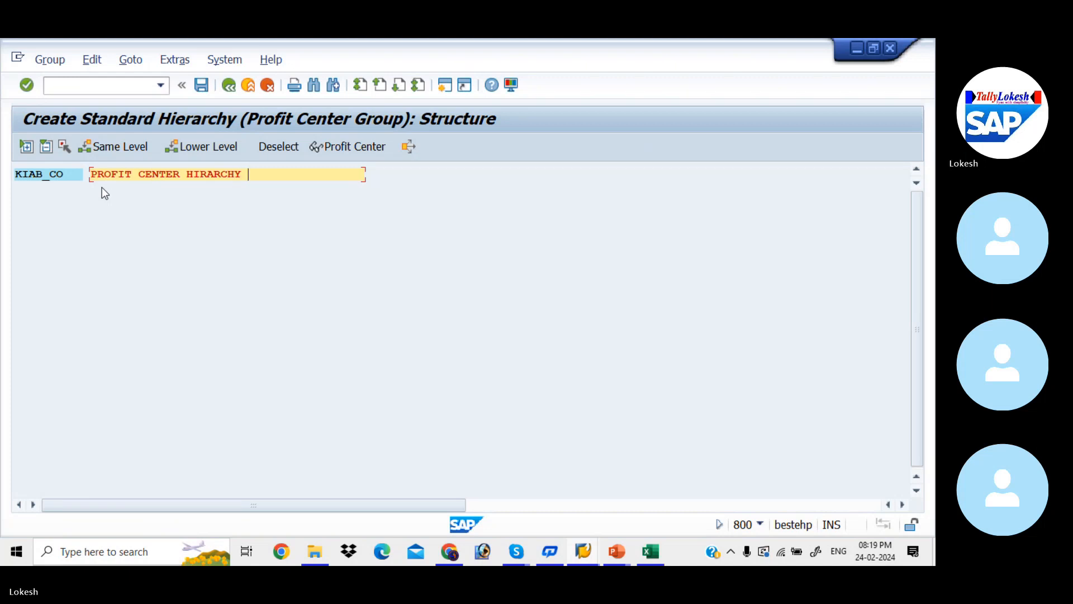
pyautogui.press('BackSpace')
pyautogui.press('BackSpace')
pyautogui.press('BackSpace')
pyautogui.press('BackSpace')
pyautogui.press('BackSpace')
pyautogui.press('BackSpace')
pyautogui.press('BackSpace')
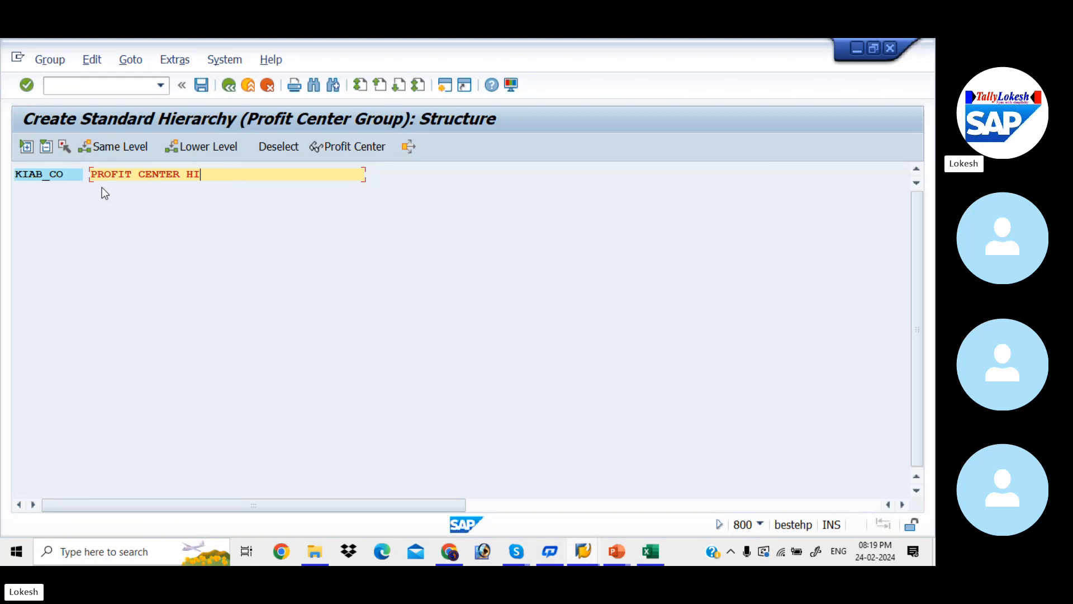
pyautogui.press('BackSpace')
pyautogui.press('BackSpace')
pyautogui.write('STANDAR HIRARC')
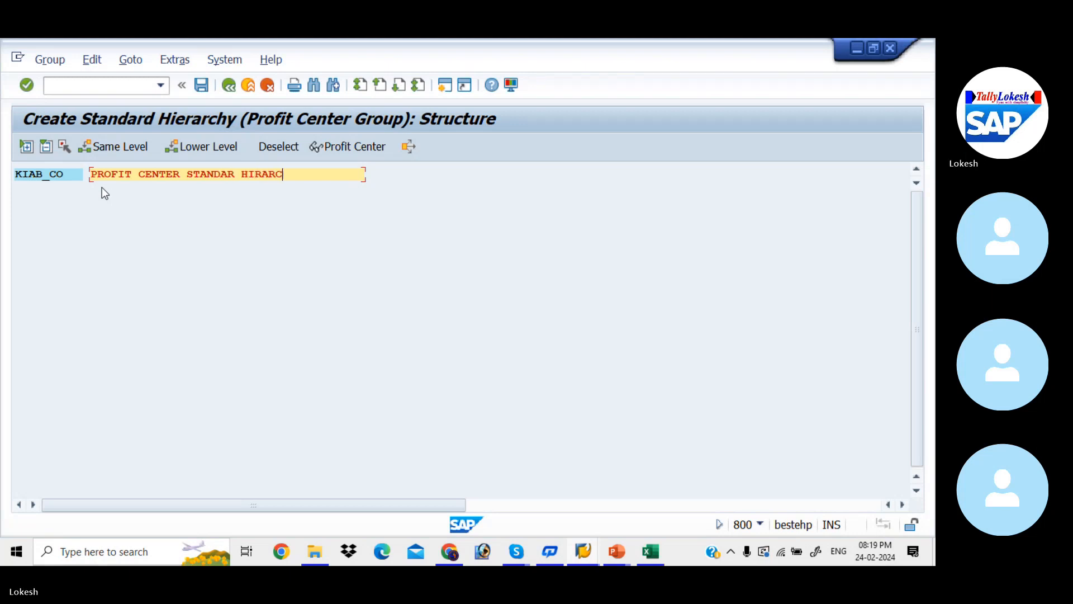
pyautogui.write('HY')
pyautogui.press('Return')
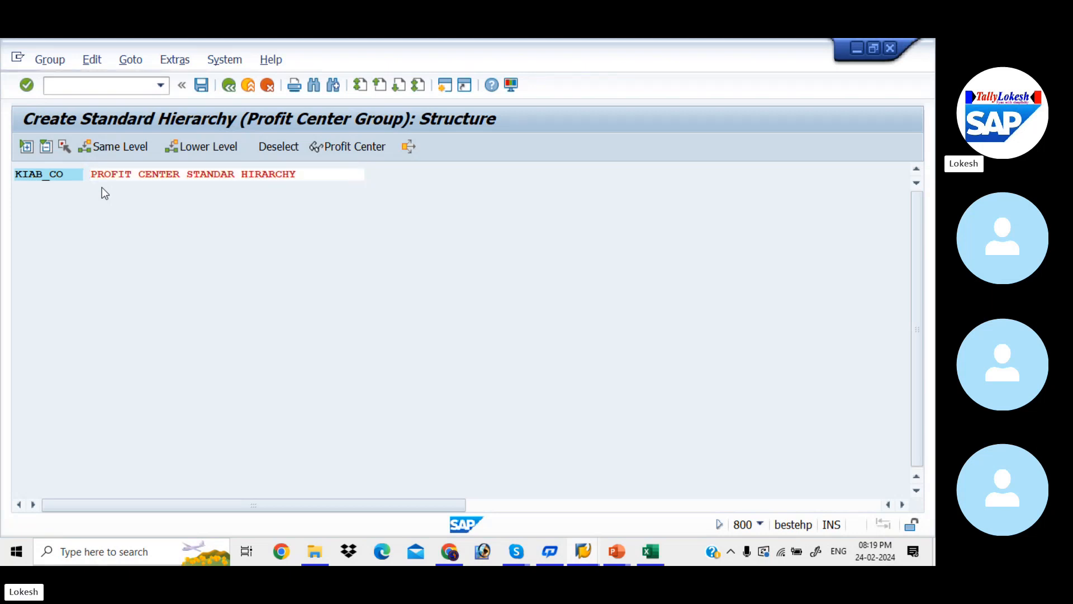
pyautogui.click(200, 87)
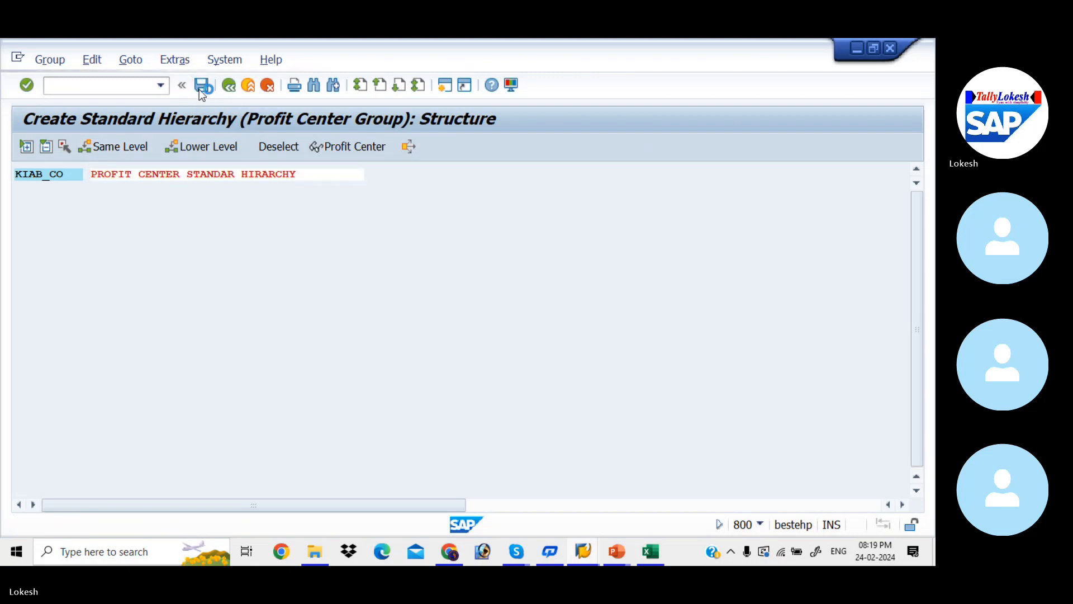
# Add an empty lower-level group under KIAB_CO and switch to the Excel notes to check the hierarchy and profit center group naming
pyautogui.click(69, 176)
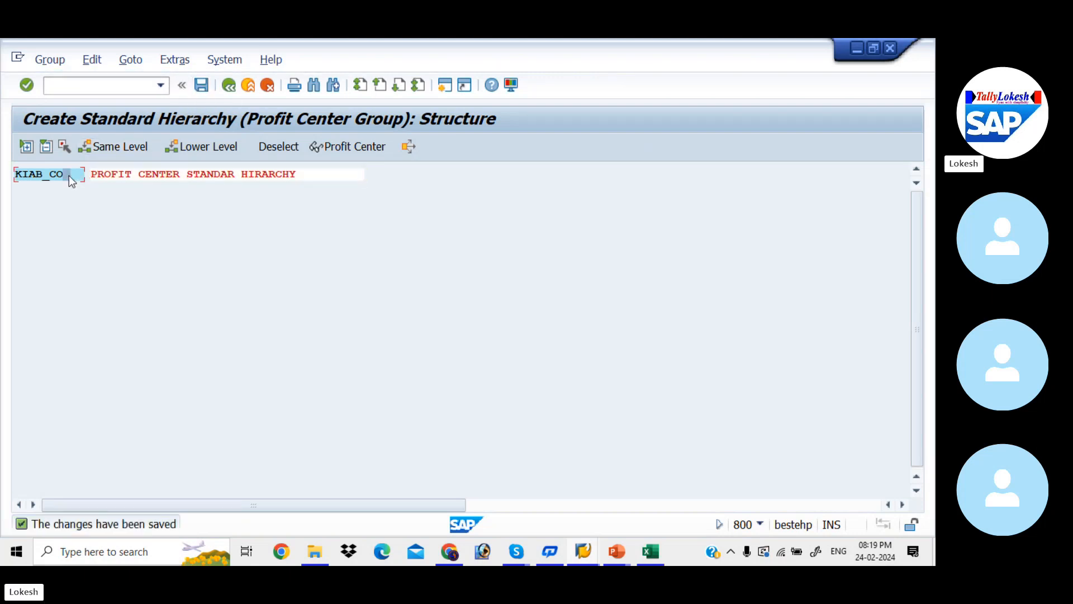
pyautogui.click(199, 145)
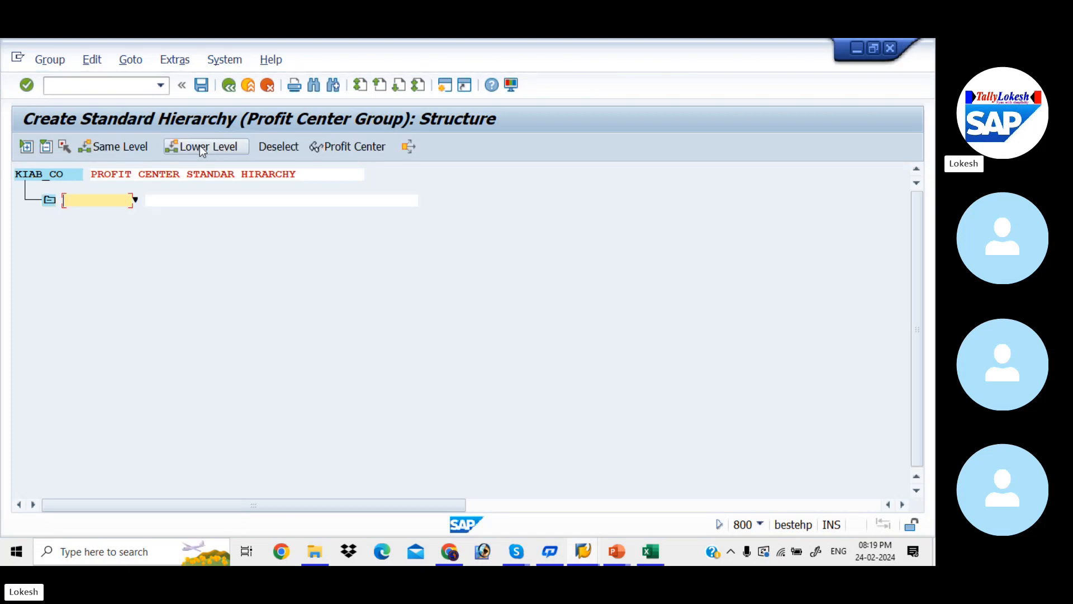
pyautogui.hotkey('alt', 'Tab')
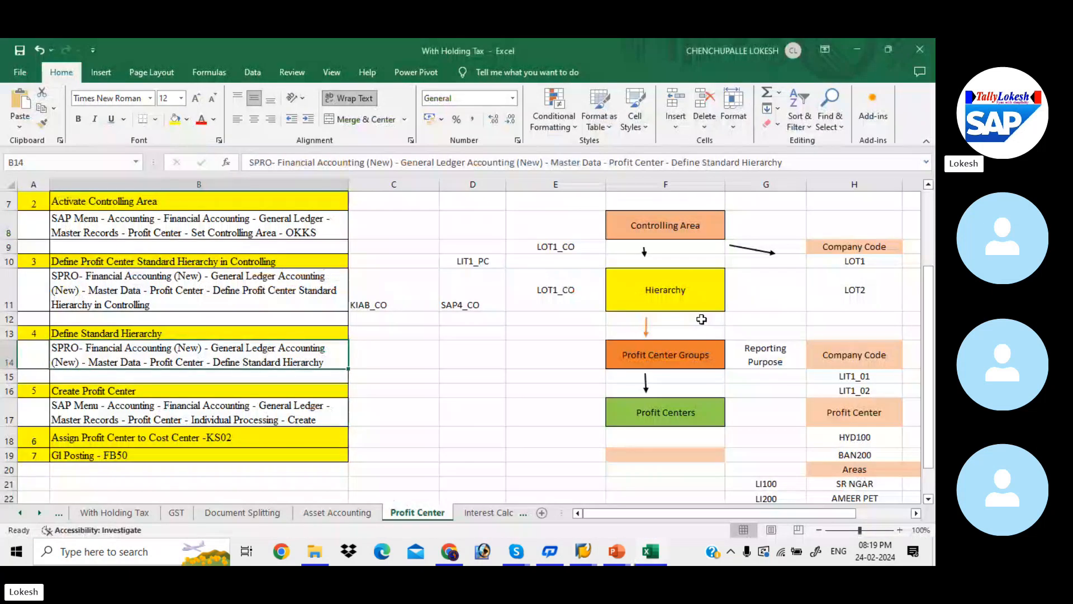
pyautogui.click(682, 298)
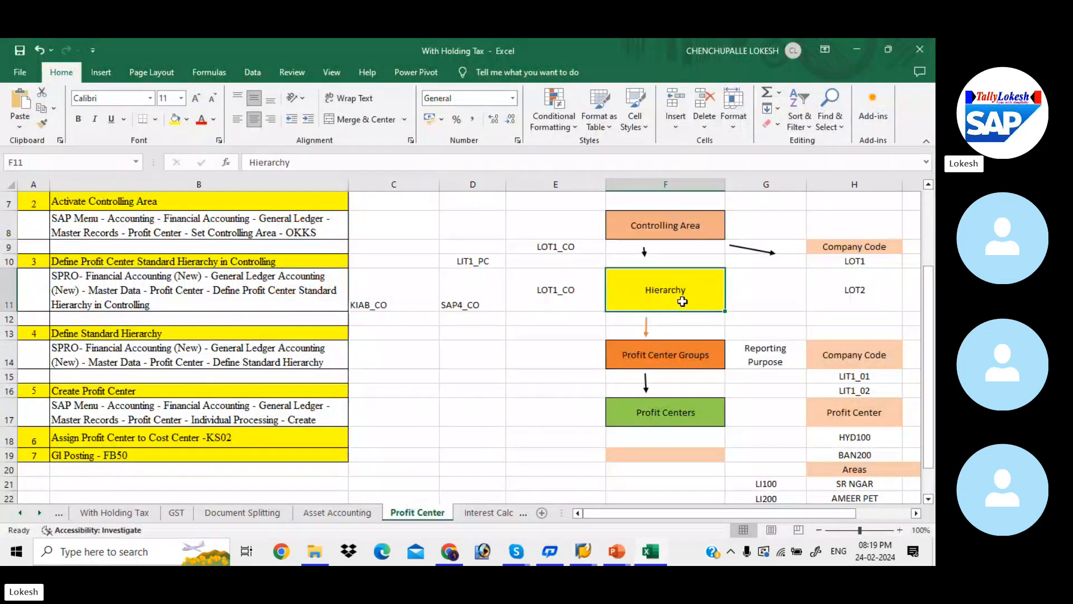
pyautogui.click(682, 354)
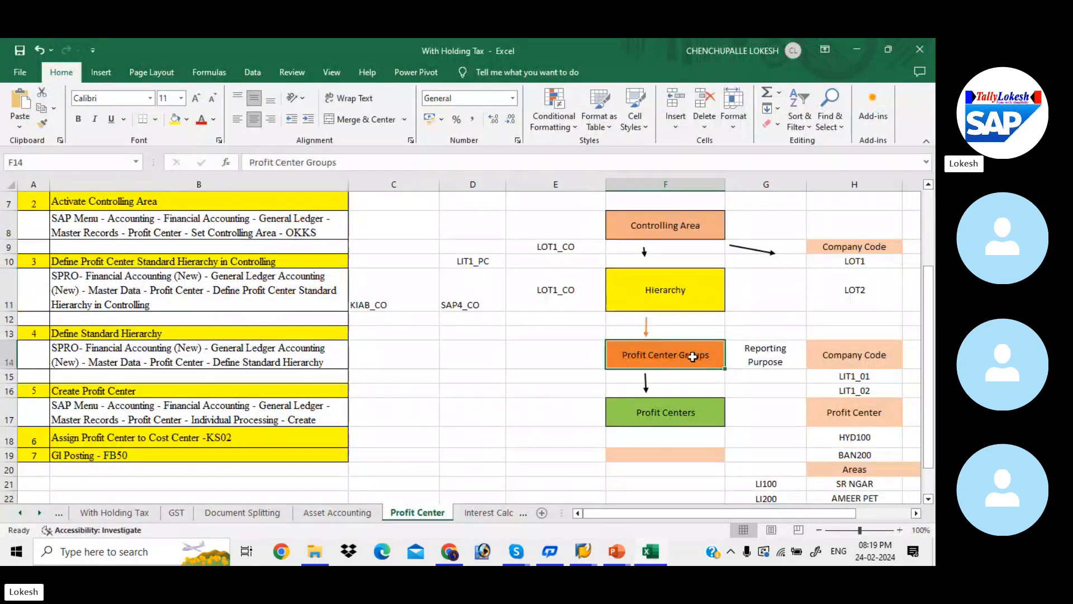
pyautogui.click(765, 357)
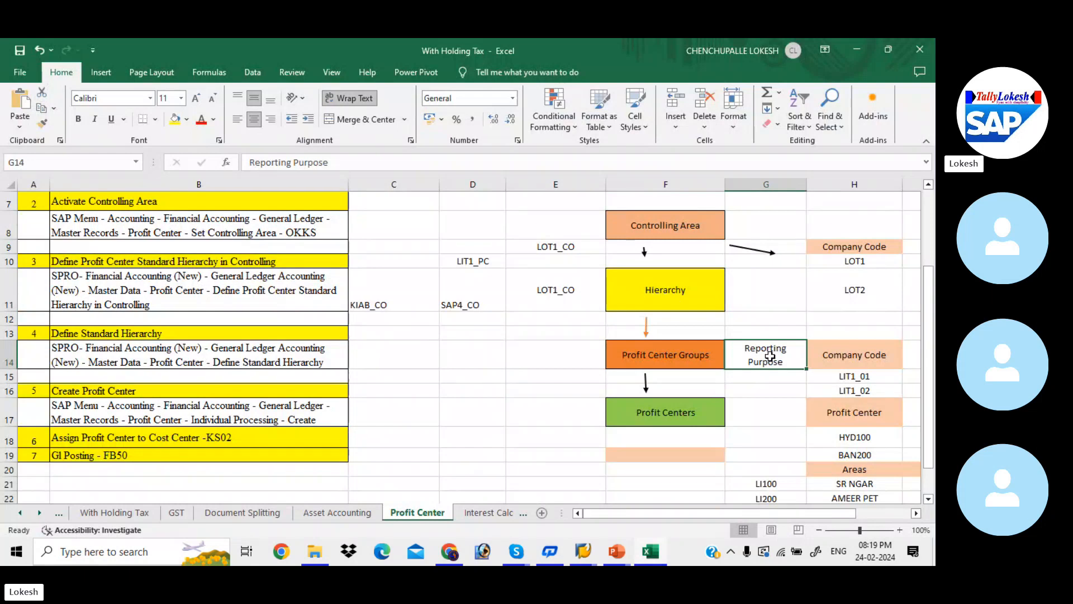
pyautogui.click(827, 357)
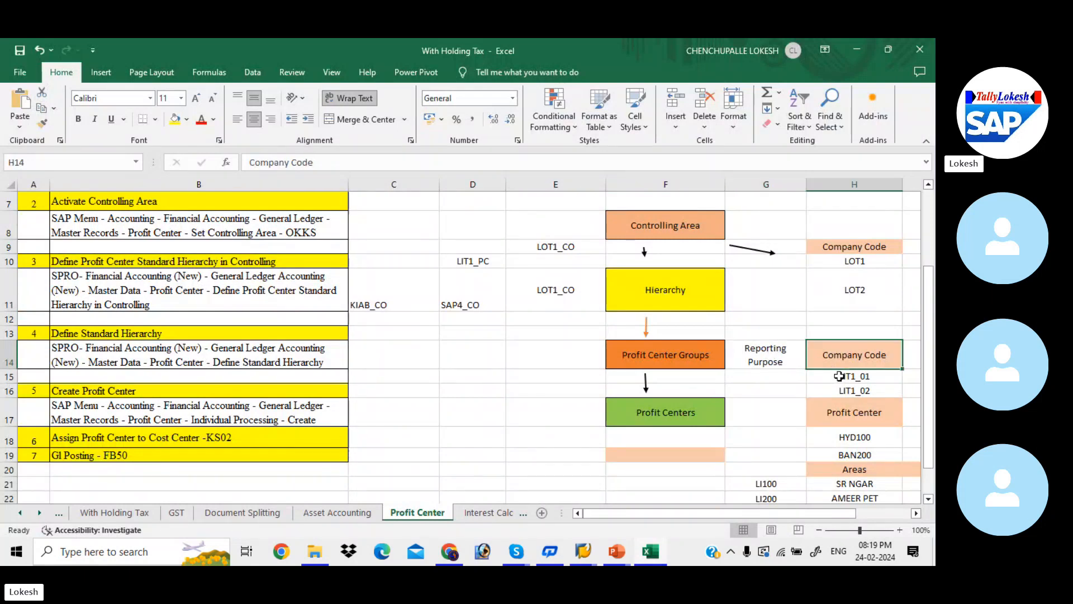
pyautogui.click(838, 376)
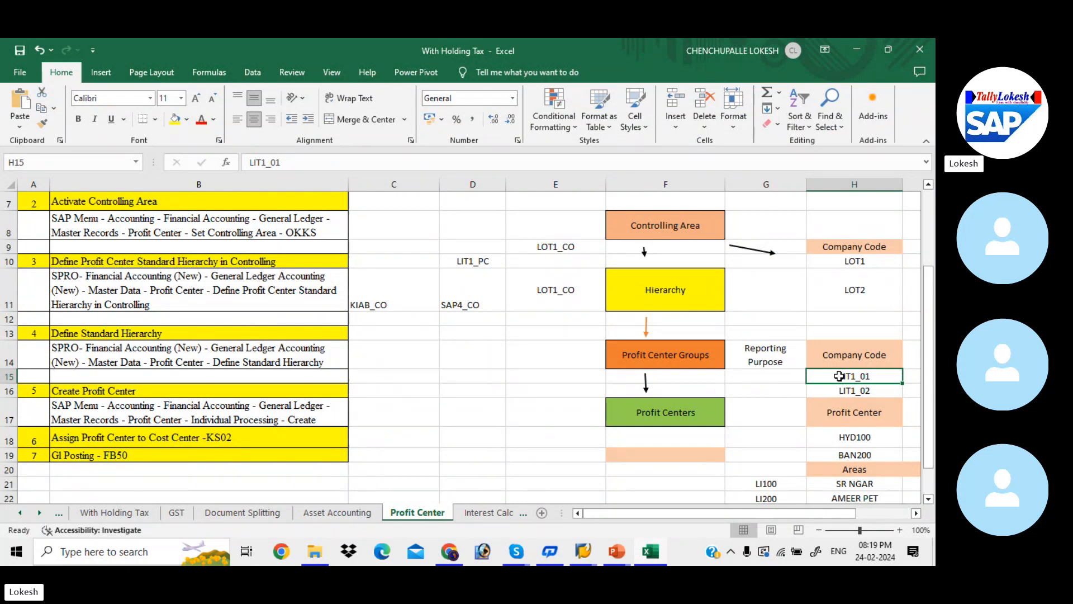
# Return to the SAP hierarchy and enter the new group under KIAB_CO as KIAB_01, PROFIT CENTER GROUP 01
pyautogui.hotkey('alt', 'Tab')
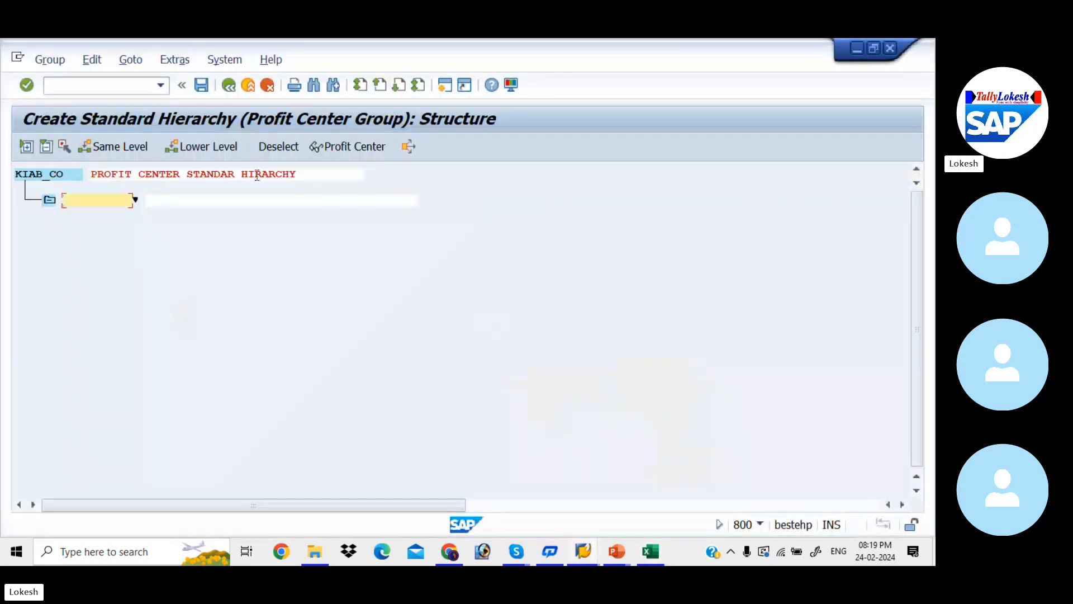
pyautogui.write('KIA')
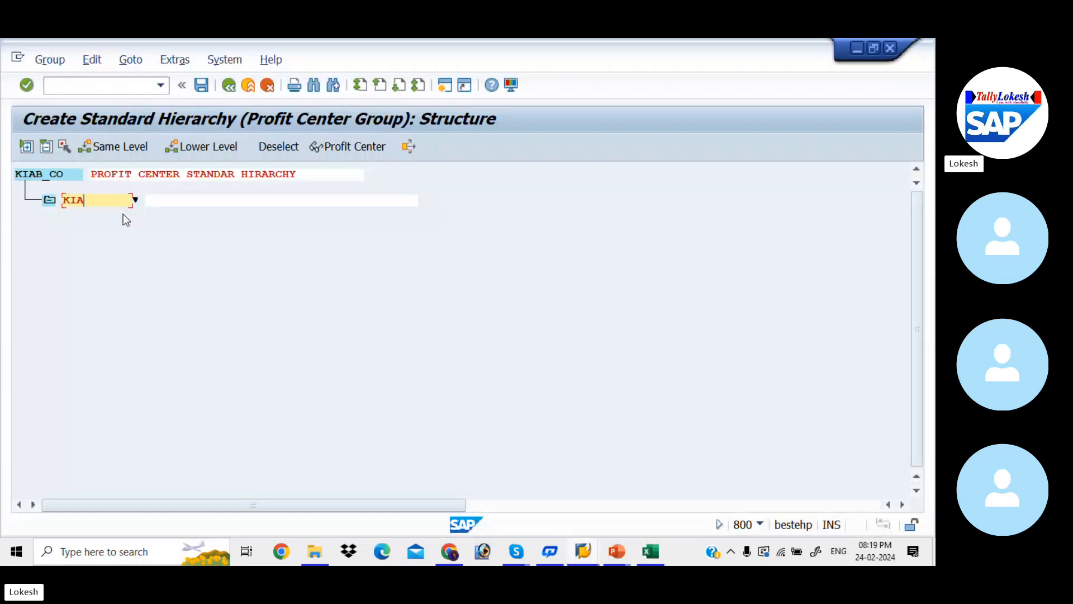
pyautogui.write('B_01')
pyautogui.press('Tab')
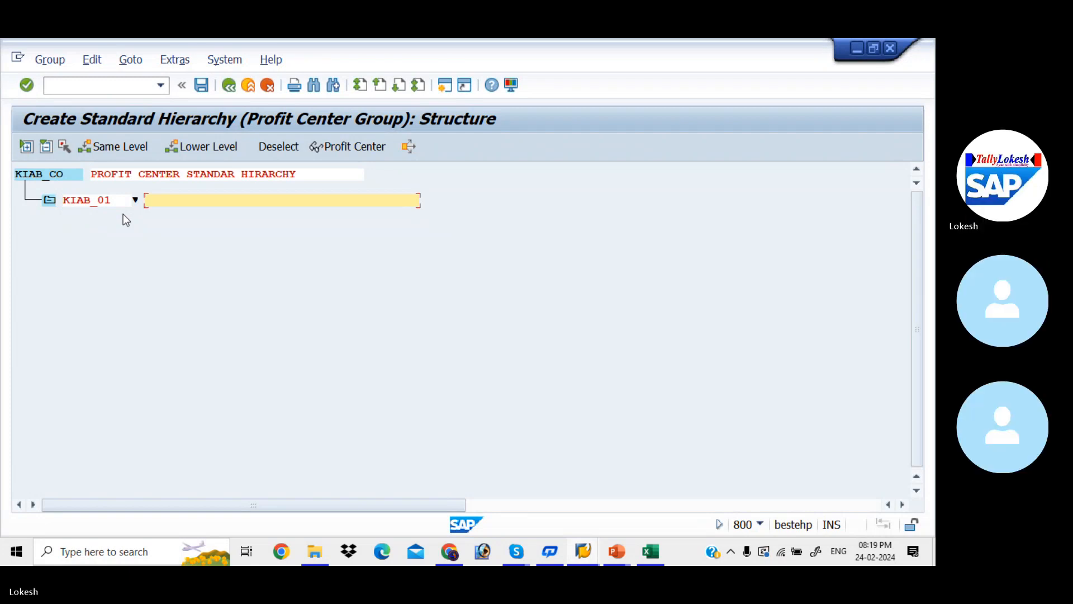
pyautogui.write('PROFIT CENTER GROU')
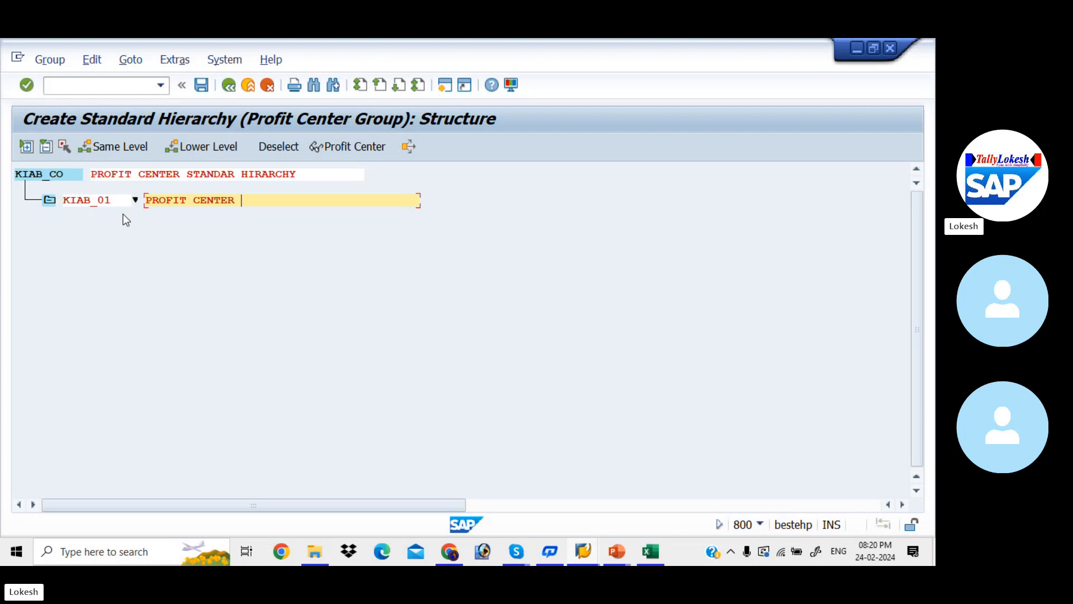
pyautogui.write('P 01')
pyautogui.press('Return')
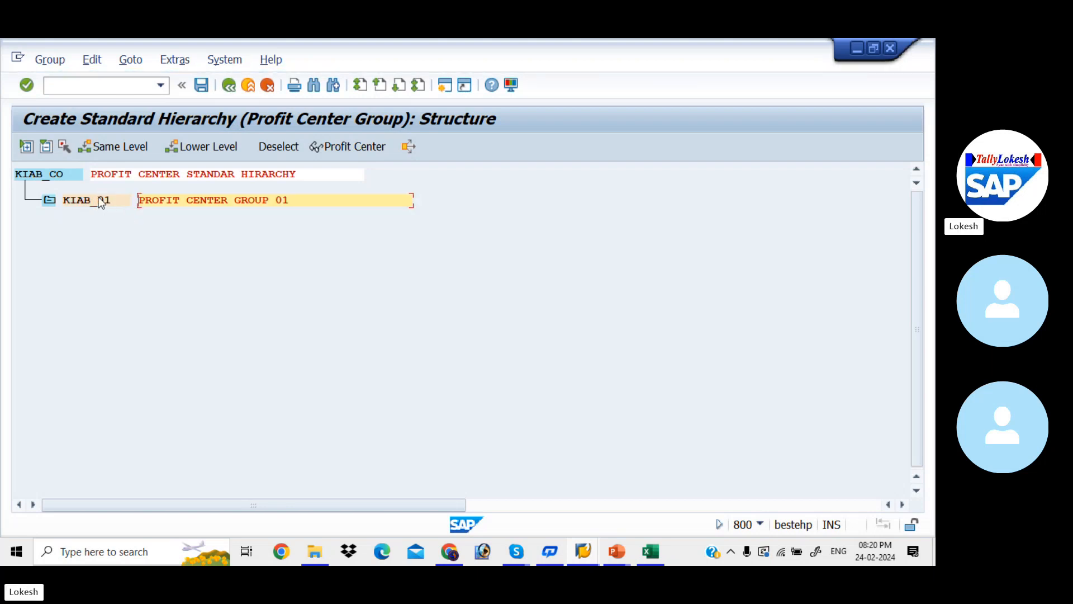
# Add group KIAB_02, PROFIT CENTER GROUP 02, at the same level as KIAB_01 and save the hierarchy
pyautogui.click(101, 202)
pyautogui.click(137, 155)
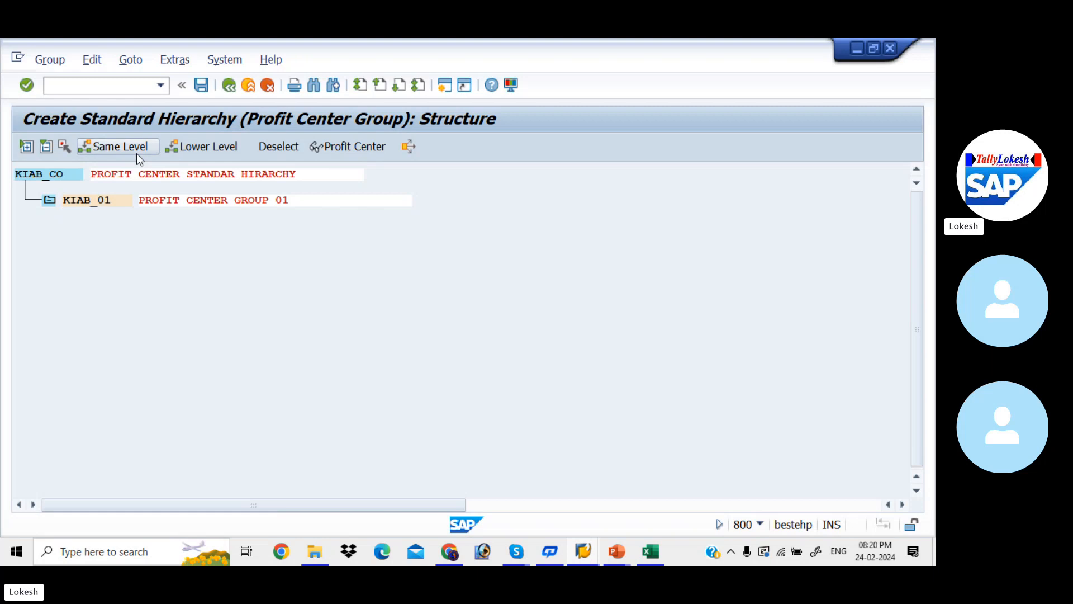
pyautogui.write('K')
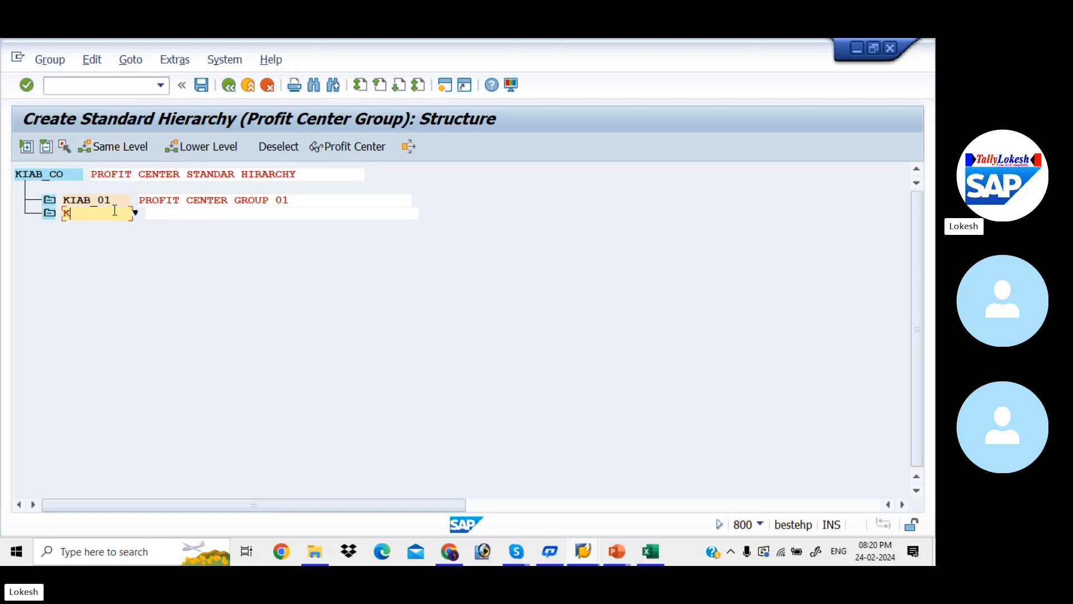
pyautogui.write('IA')
pyautogui.press('BackSpace')
pyautogui.press('BackSpace')
pyautogui.write('IAB_02')
pyautogui.press('Tab')
pyautogui.write('PROFIT CENTE')
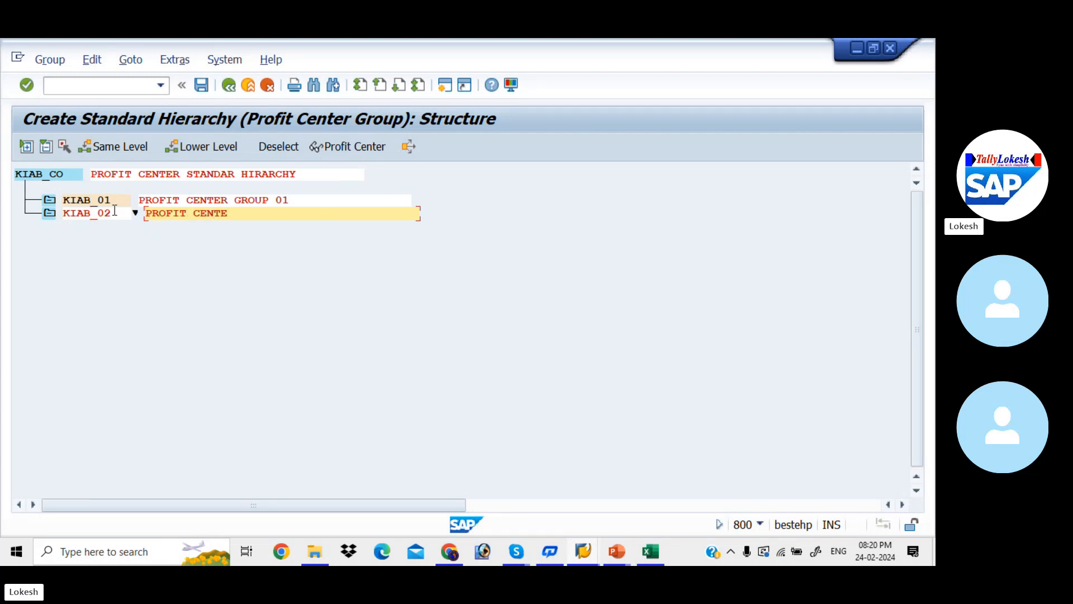
pyautogui.write('R GROUP 02')
pyautogui.press('Return')
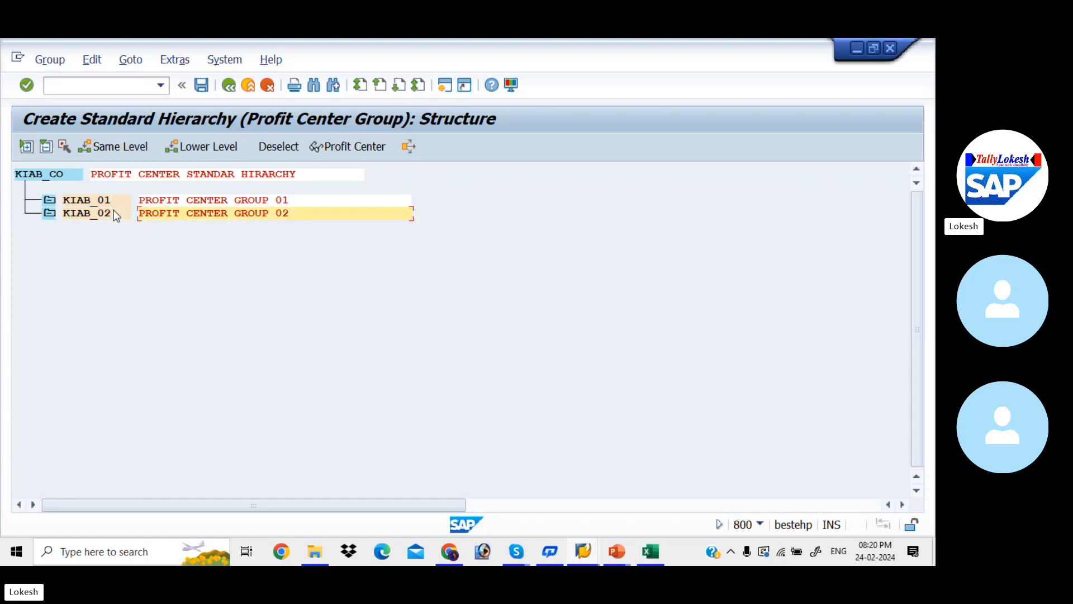
pyautogui.click(206, 85)
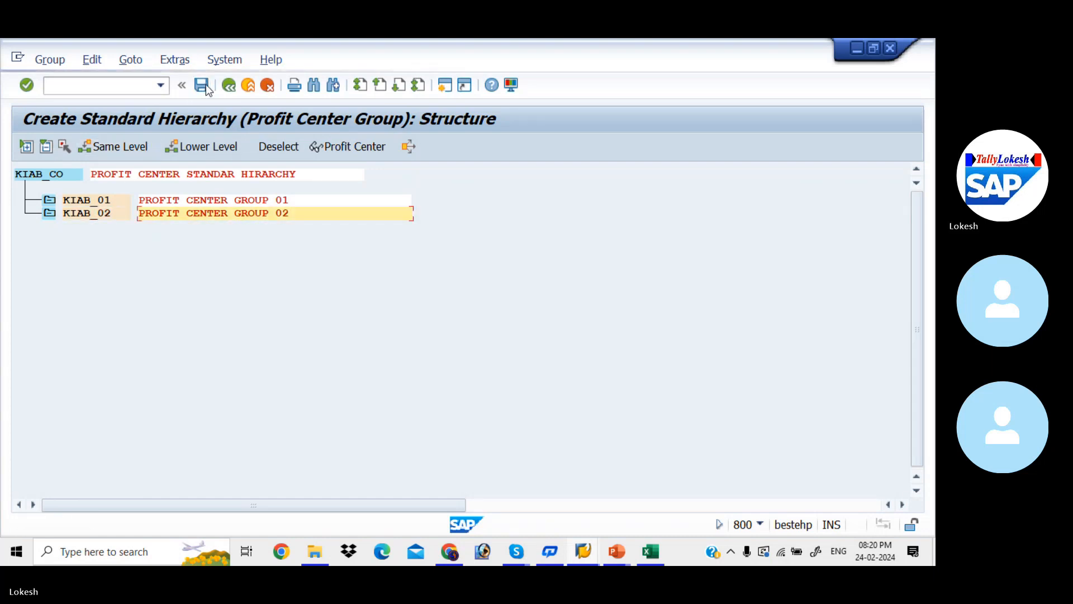
# Add an empty lower-level group under KIAB_01 and switch to the Excel notes to review the company code and profit center examples
pyautogui.click(103, 202)
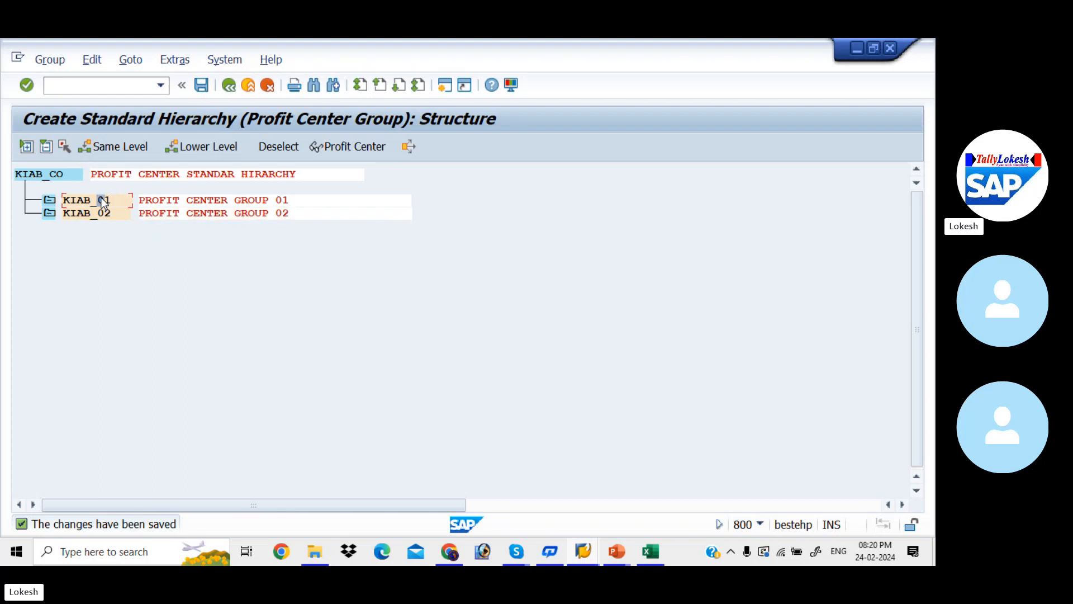
pyautogui.click(196, 150)
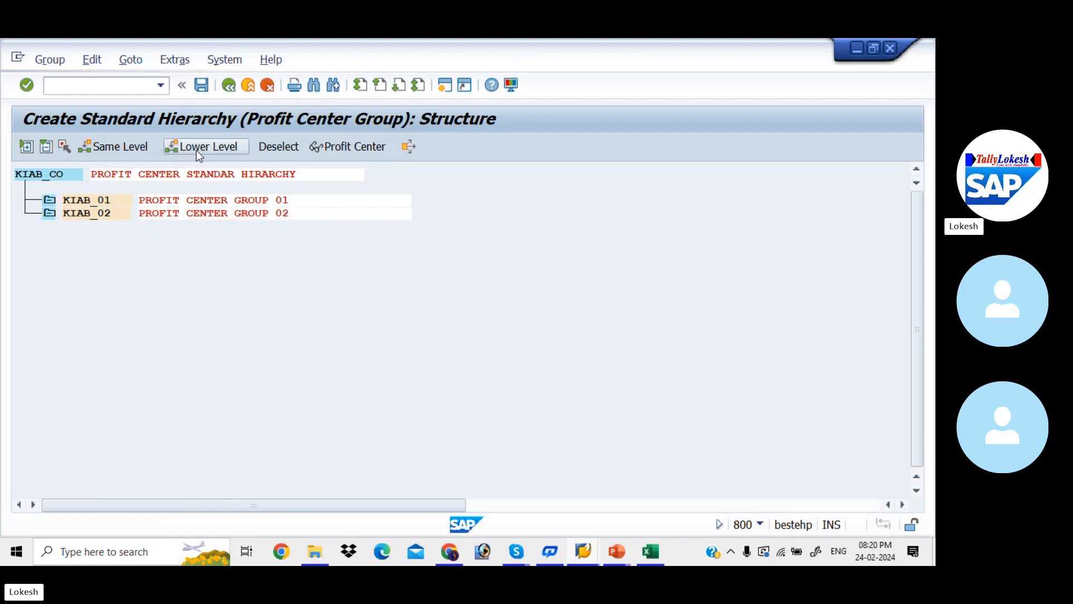
pyautogui.hotkey('alt', 'Tab')
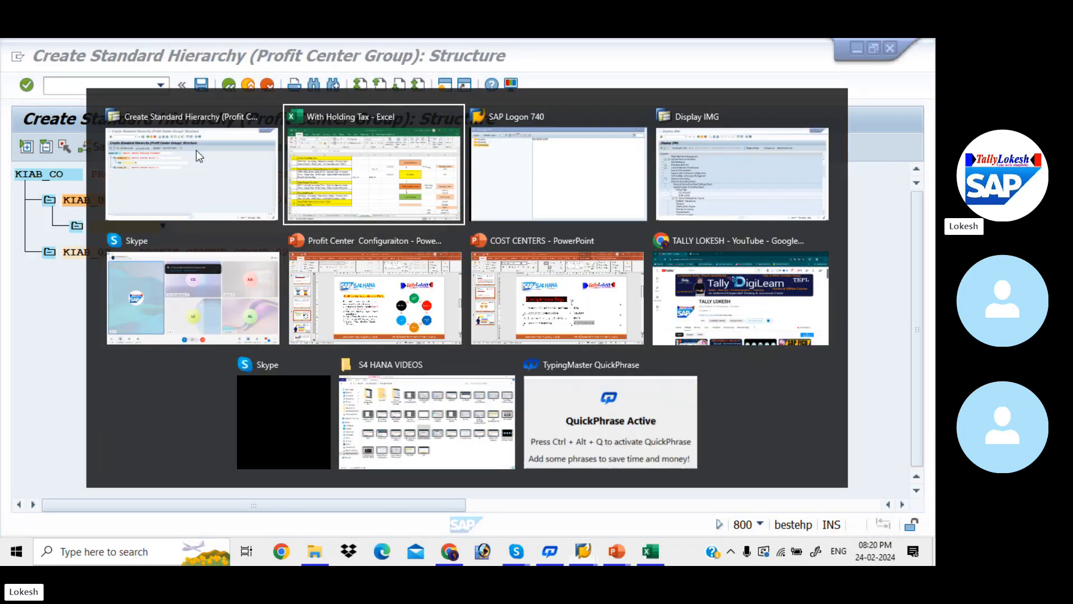
pyautogui.click(840, 360)
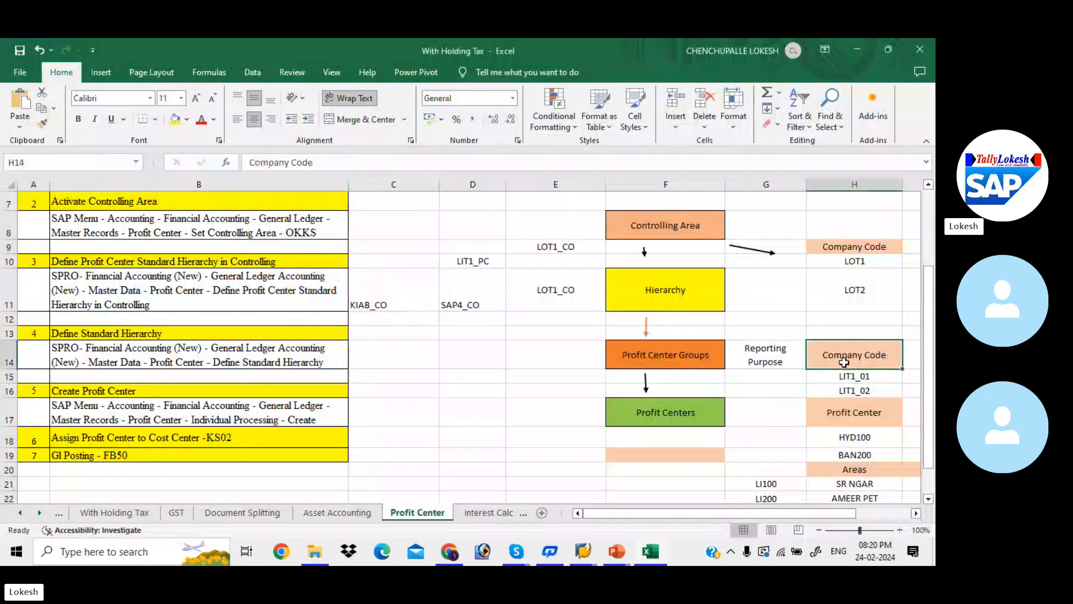
pyautogui.click(845, 376)
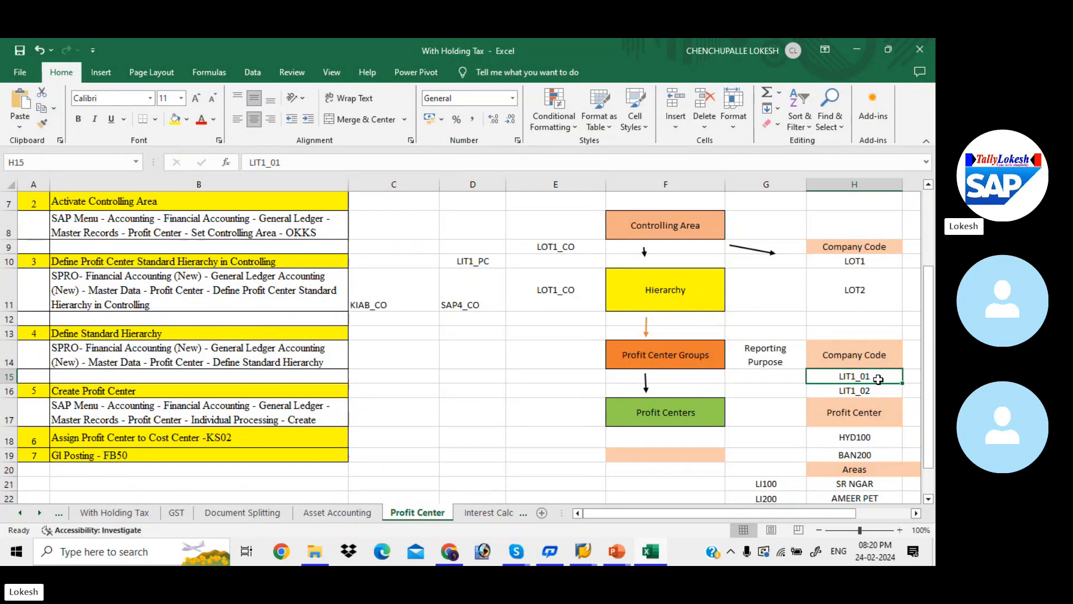
pyautogui.click(865, 435)
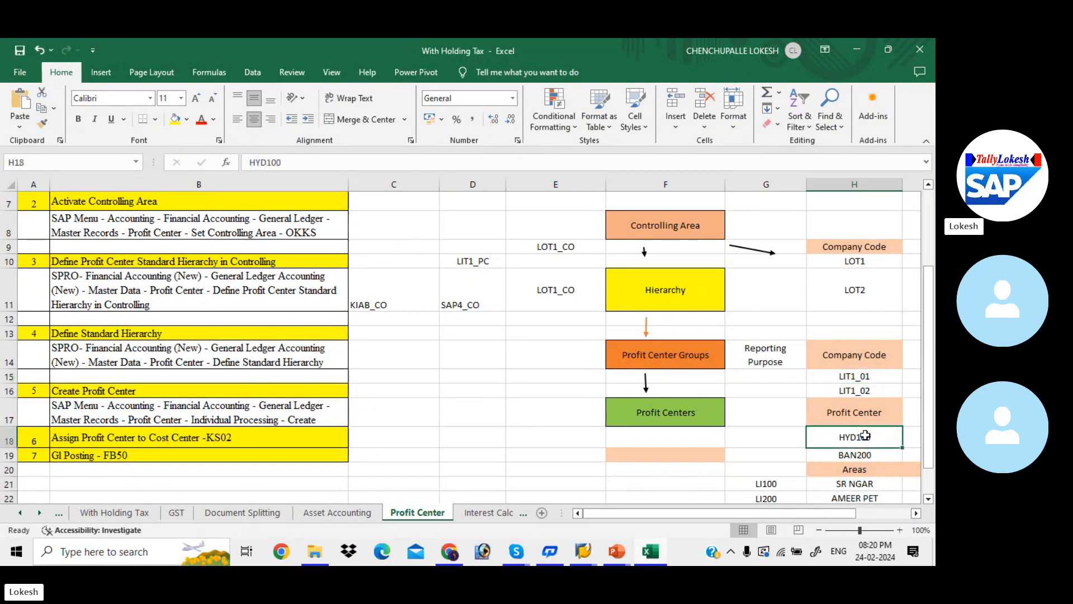
pyautogui.click(868, 455)
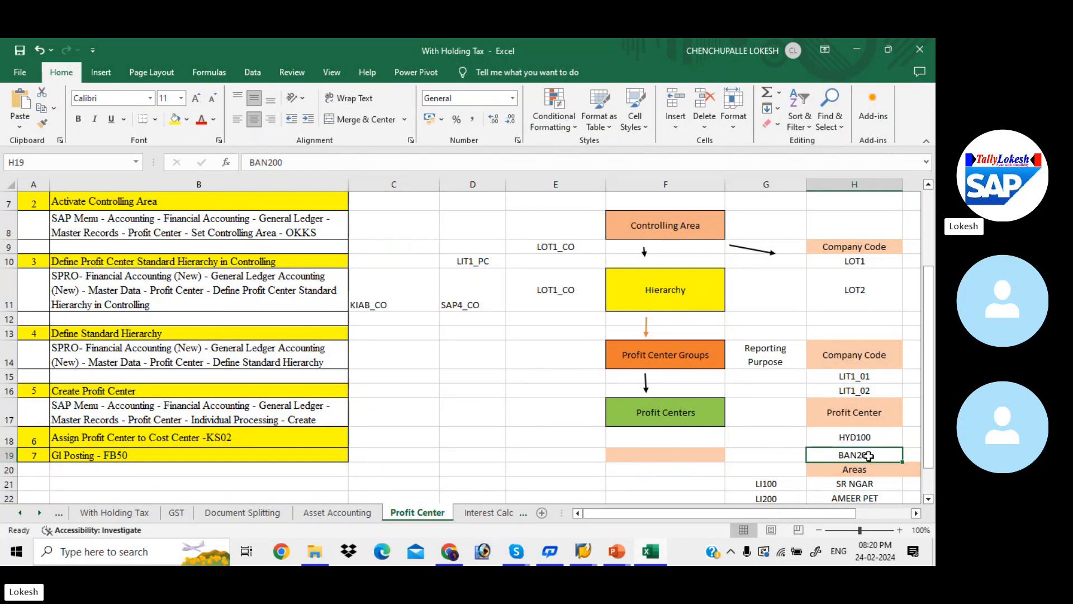
pyautogui.press('alt')
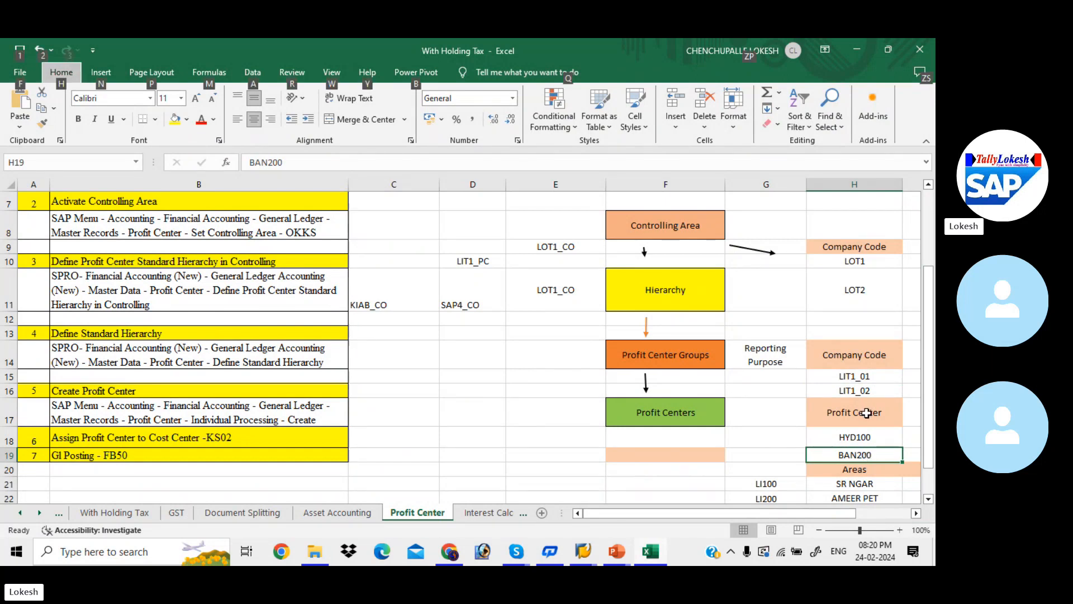
pyautogui.press('alt')
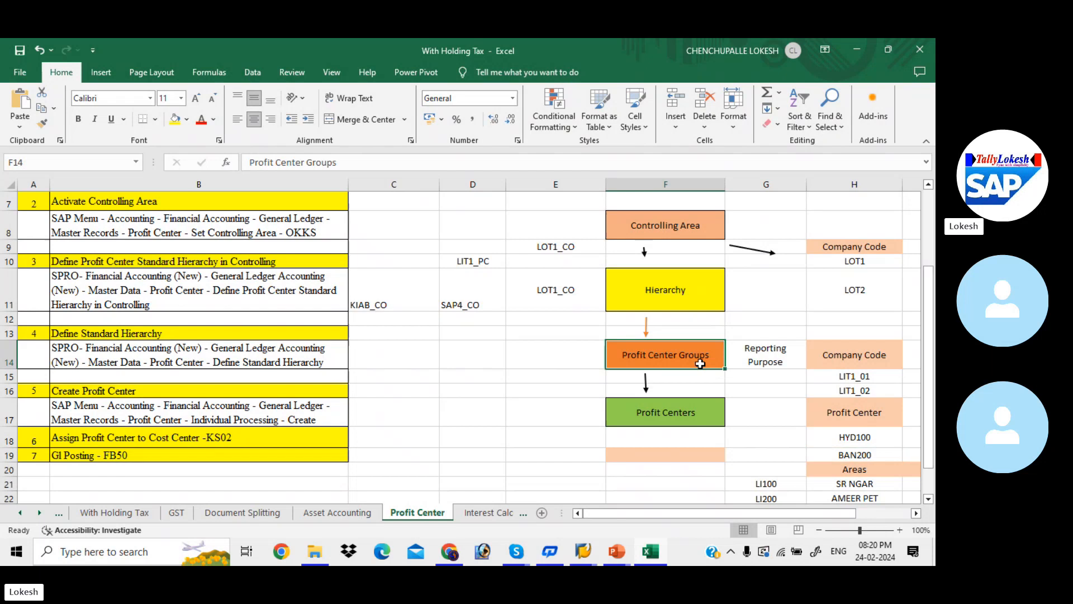
pyautogui.click(697, 413)
# Return to the SAP hierarchy and enter the subgroup of KIAB_01 as "KIAB_ HYD" with the description "HYDERBAD PROFIT CENTER GROUP\"
pyautogui.hotkey('alt', 'Tab')
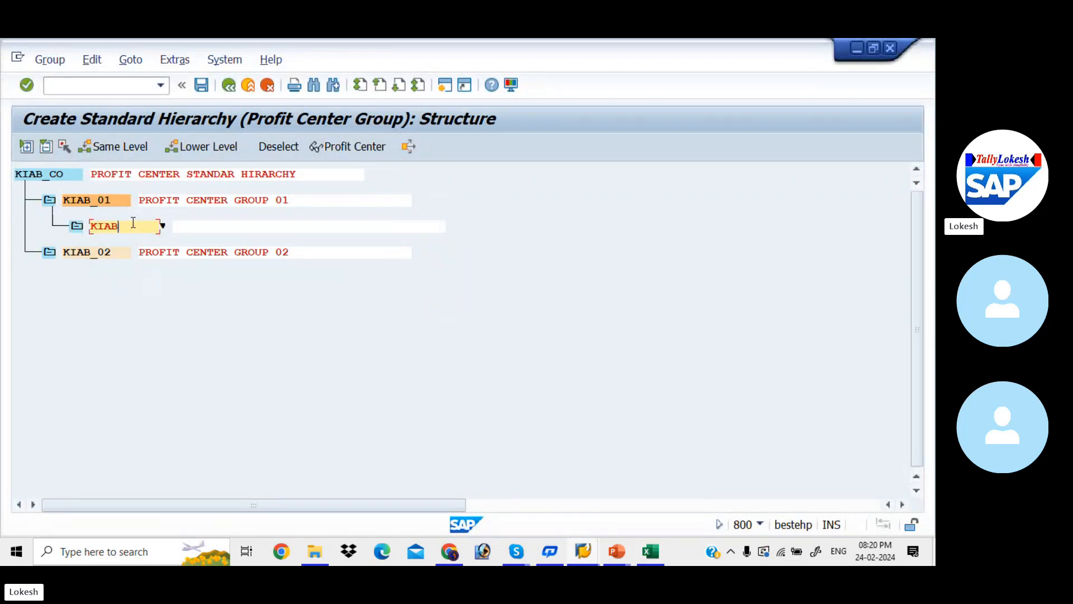
pyautogui.click(134, 223)
pyautogui.write('KIAB_HYD')
pyautogui.press('Tab')
pyautogui.write('HYDER')
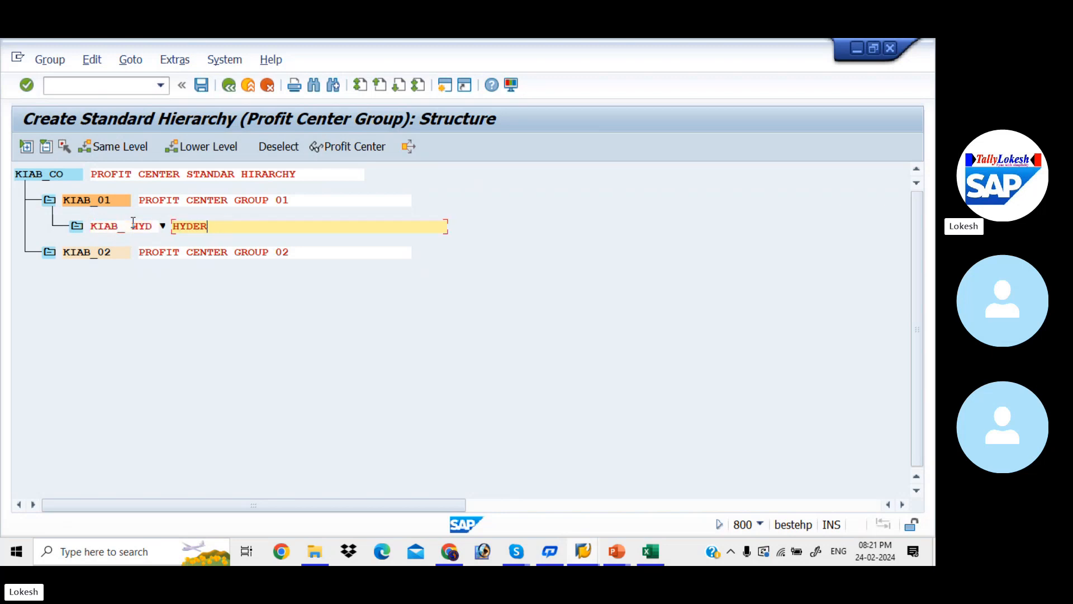
pyautogui.write('BAD PROFIT CENTER GP')
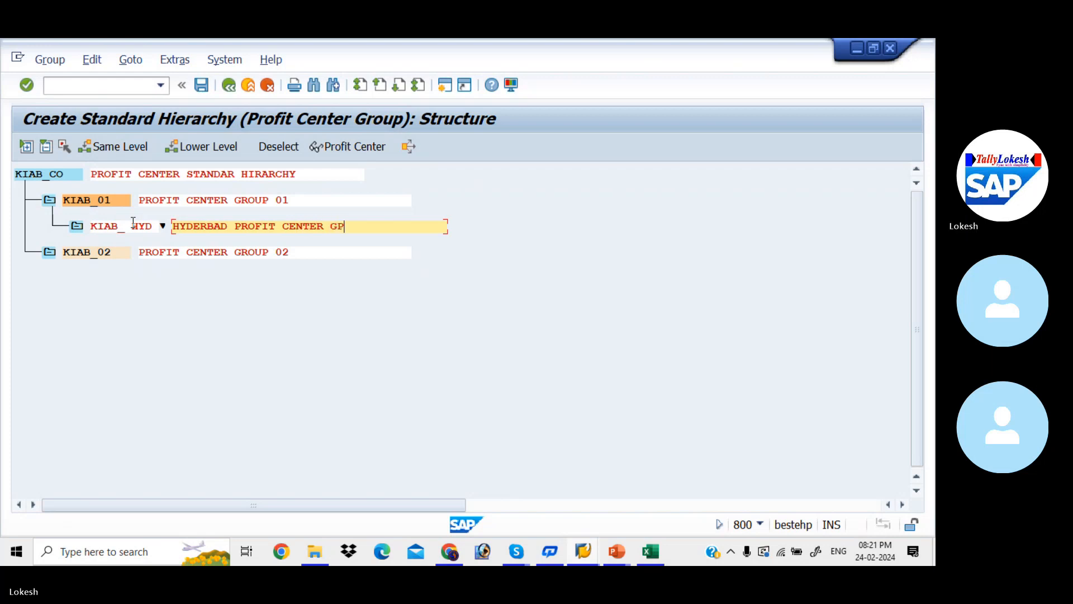
pyautogui.write('R')
pyautogui.press('BackSpace')
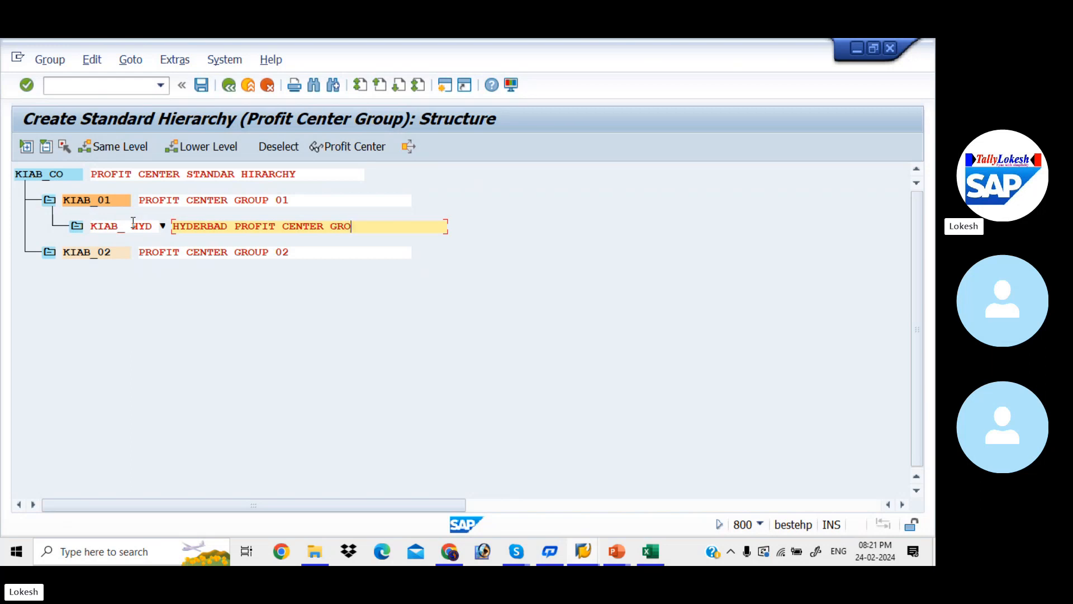
pyautogui.write('OUP\\')
pyautogui.press('Return')
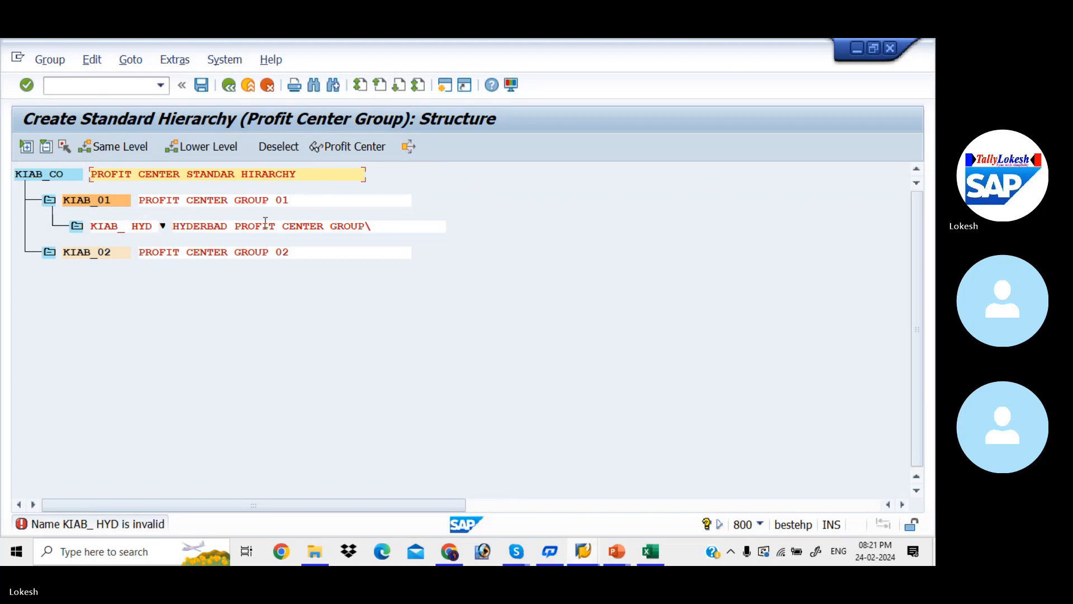
# Remove the trailing backslash from the Hyderabad subgroup's description and correct its name to KIAB_HYD
pyautogui.click(380, 227)
pyautogui.press('Return')
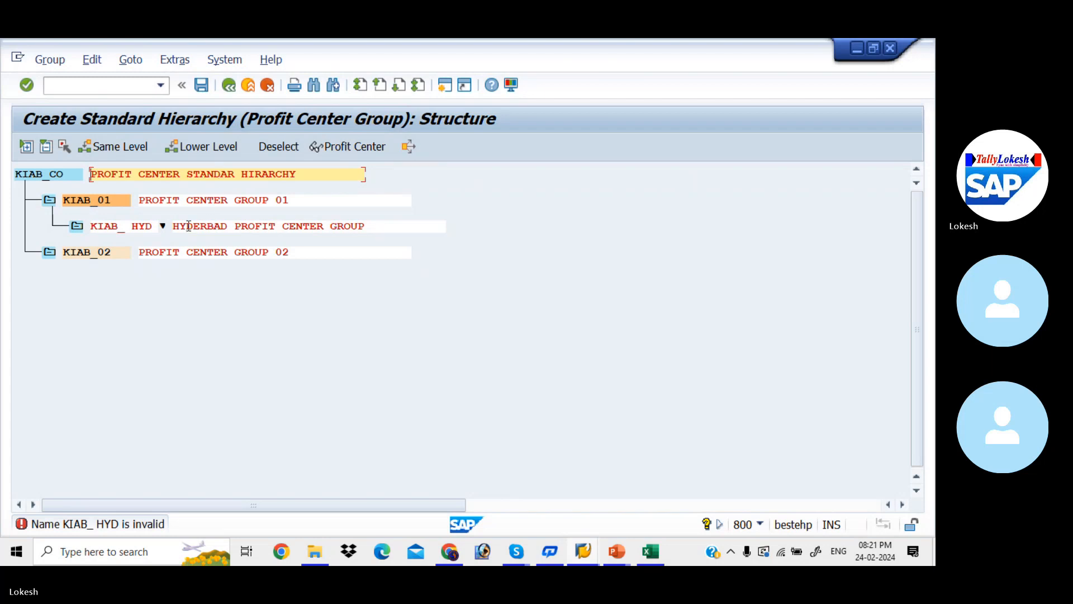
pyautogui.click(132, 226)
pyautogui.press('BackSpace')
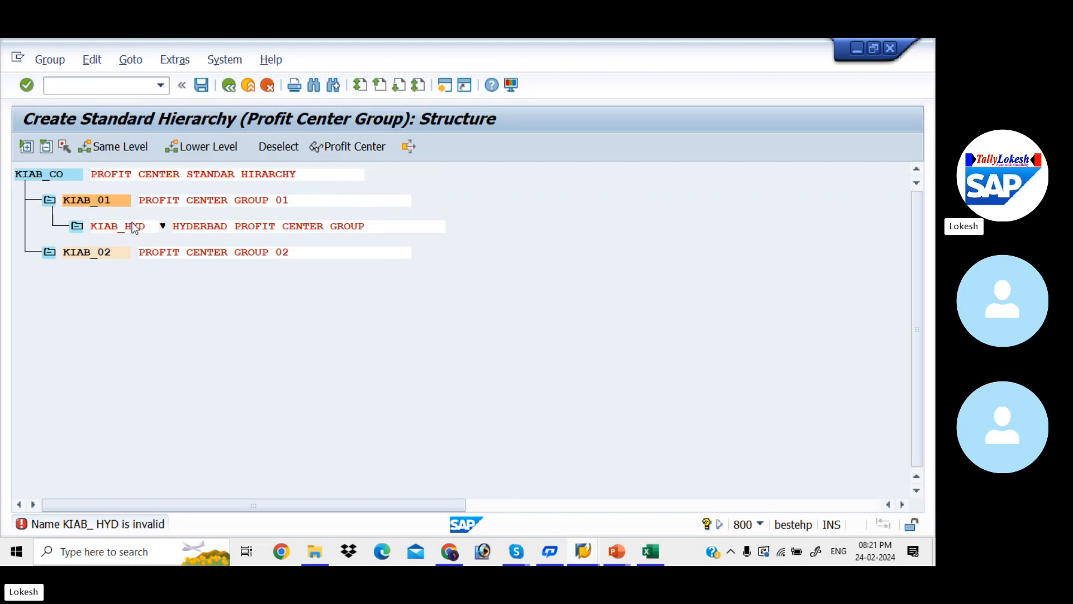
pyautogui.press('Return')
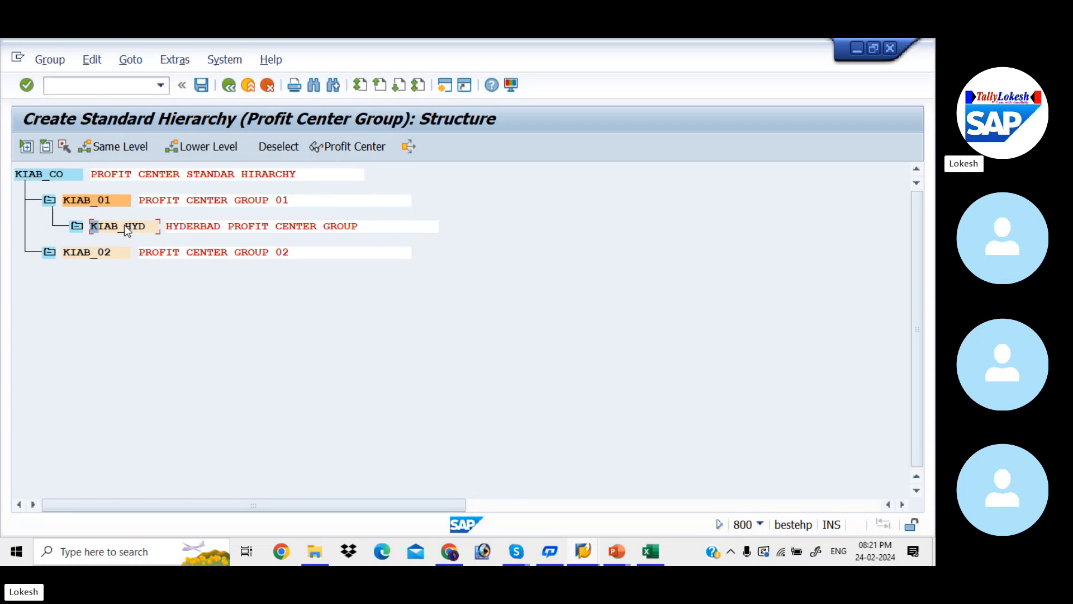
# Add group KIAB_BAN, BANGLORE PROFIT CENTER GROUP, at the same level as KIAB_HYD and save the hierarchy
pyautogui.rightClick(125, 226)
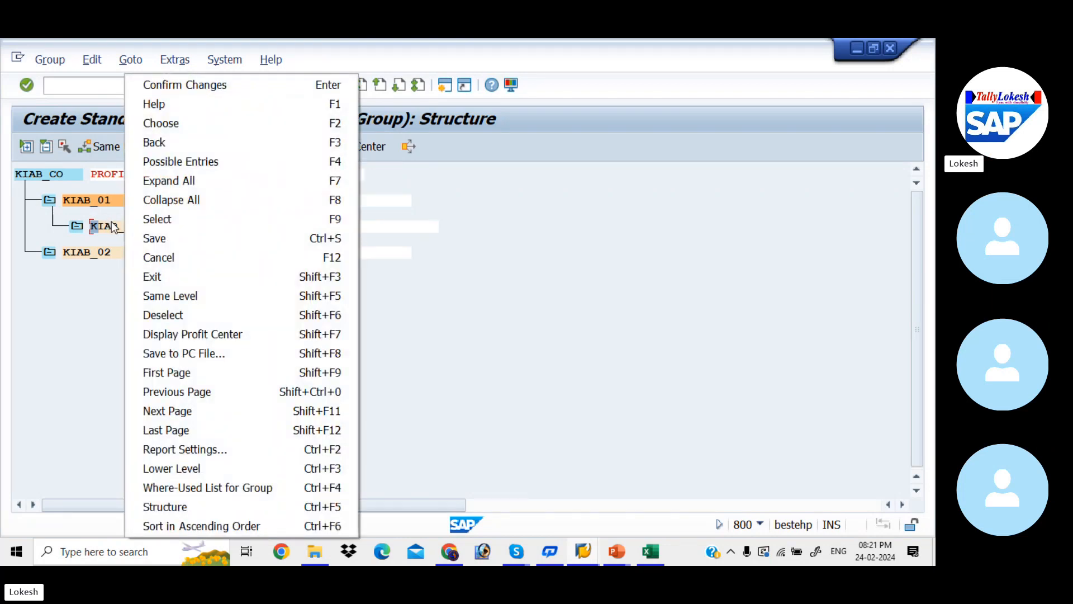
pyautogui.click(113, 226)
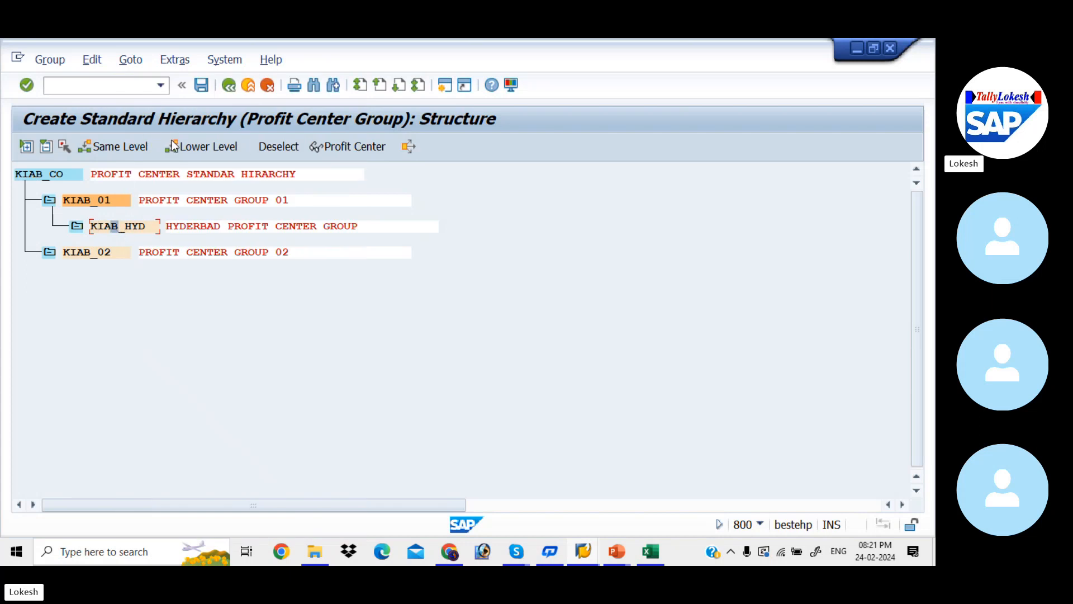
pyautogui.click(132, 151)
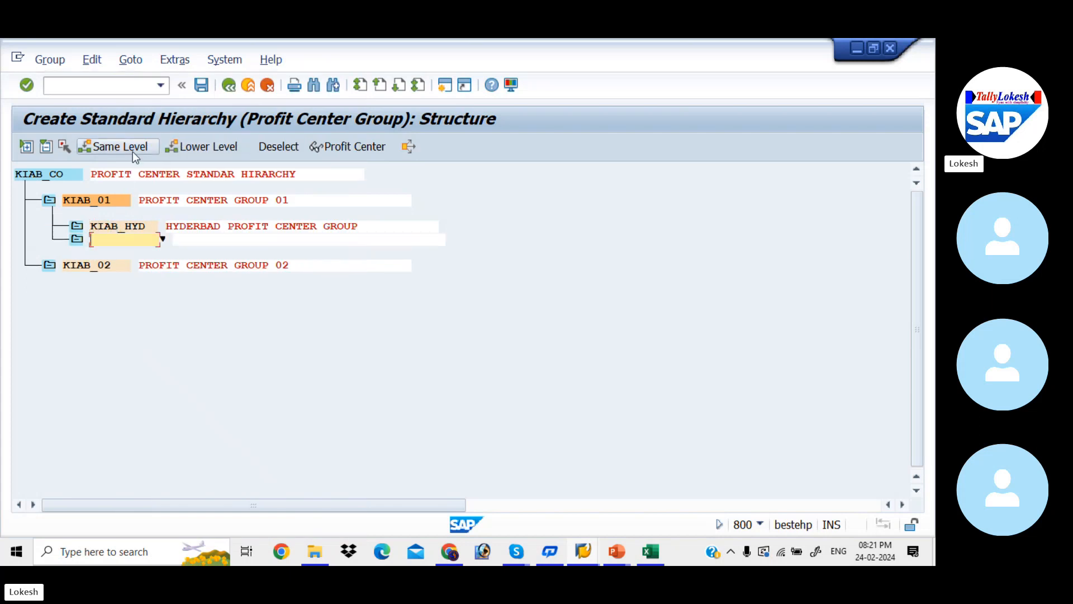
pyautogui.write('KIAB')
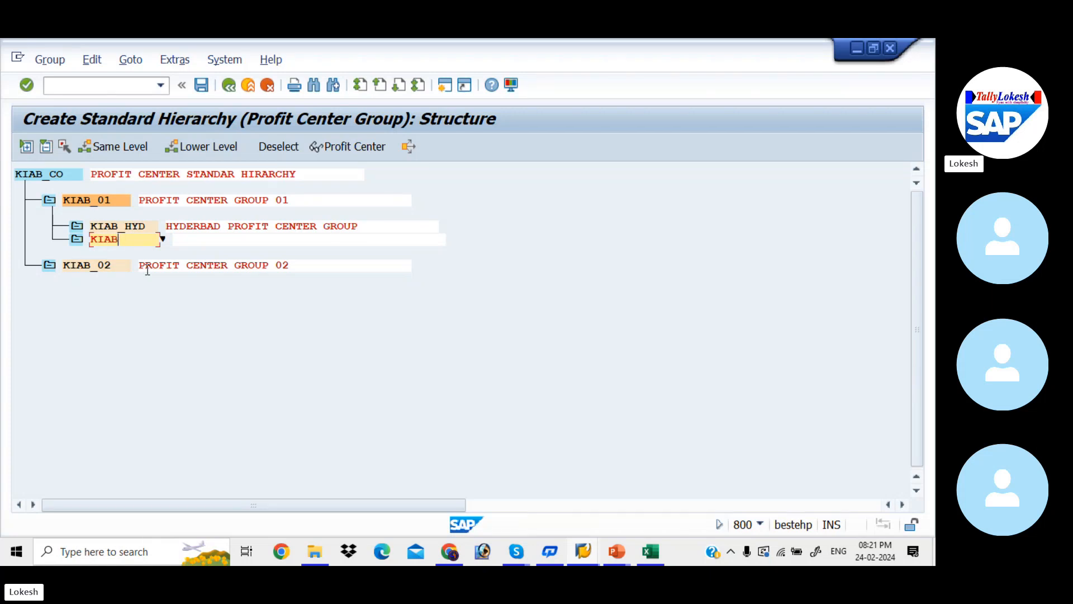
pyautogui.write('_BAN')
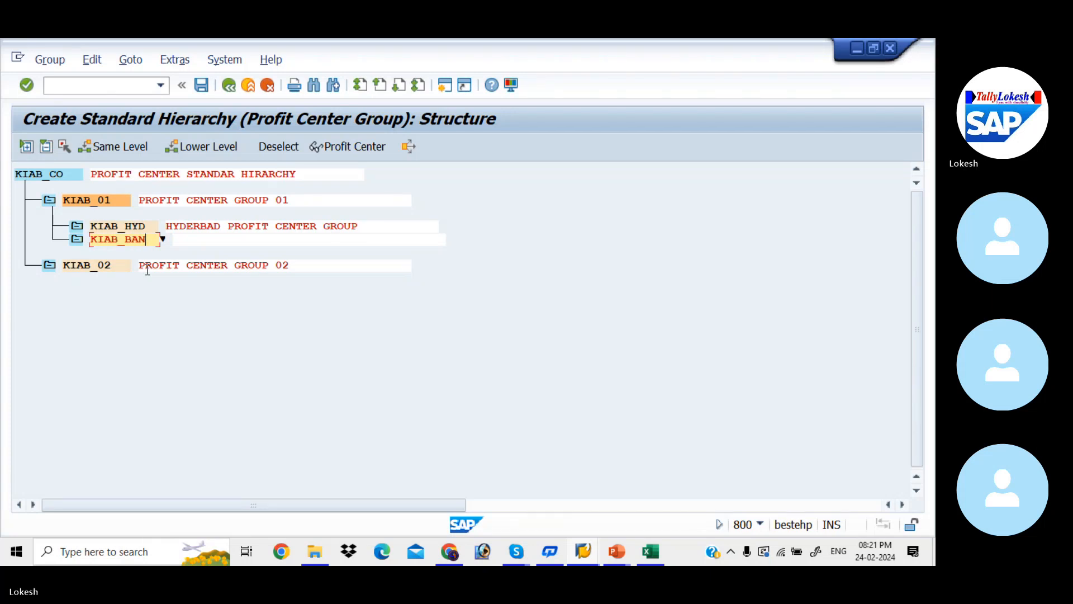
pyautogui.press('Tab')
pyautogui.write('B')
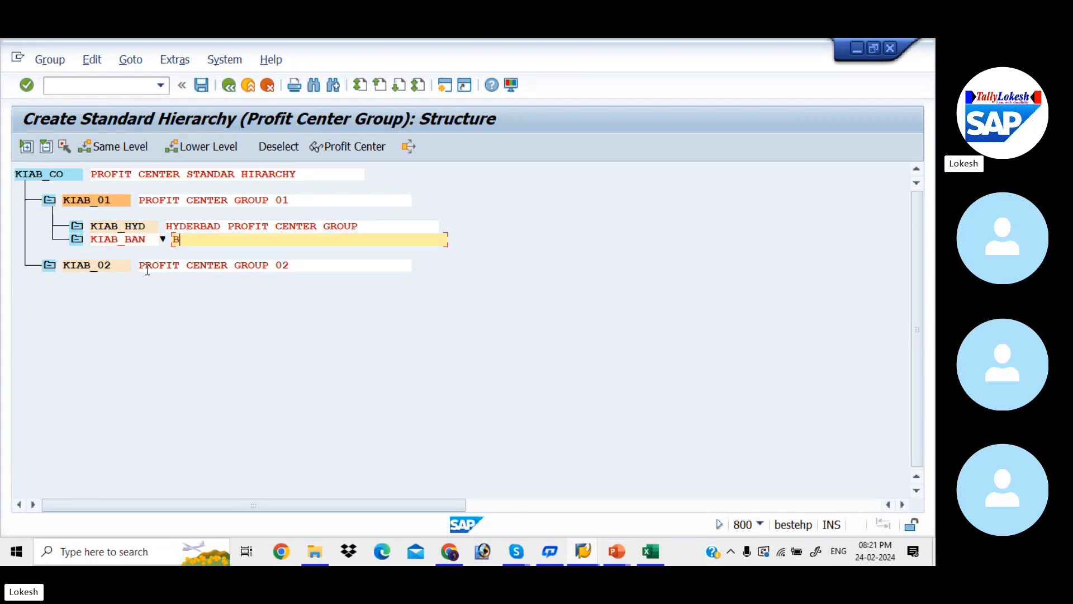
pyautogui.write('ANGLORE PROFIT CENTER GRP')
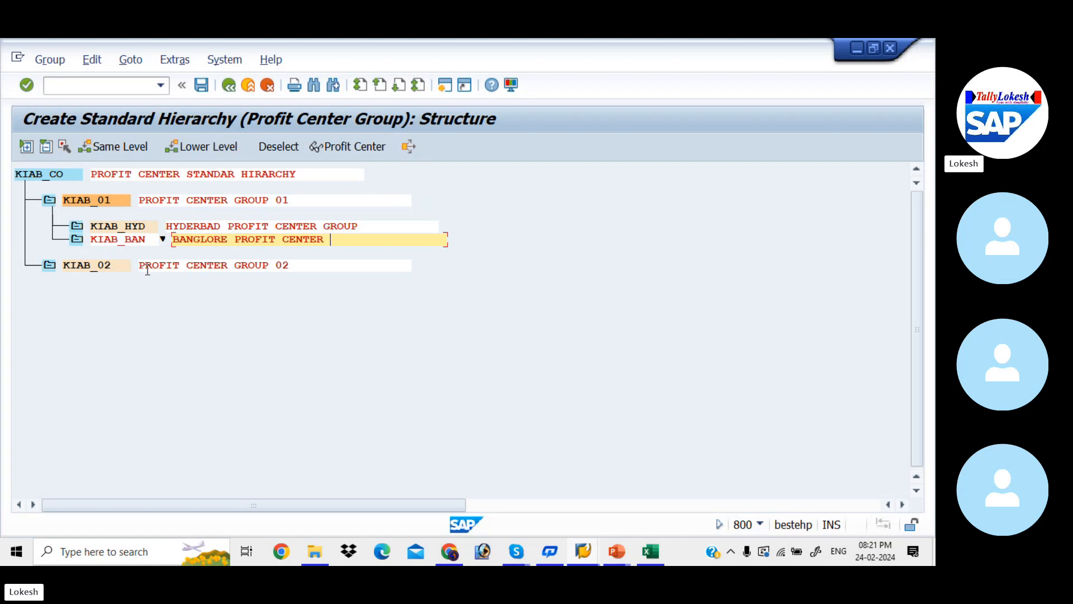
pyautogui.press('BackSpace')
pyautogui.press('BackSpace')
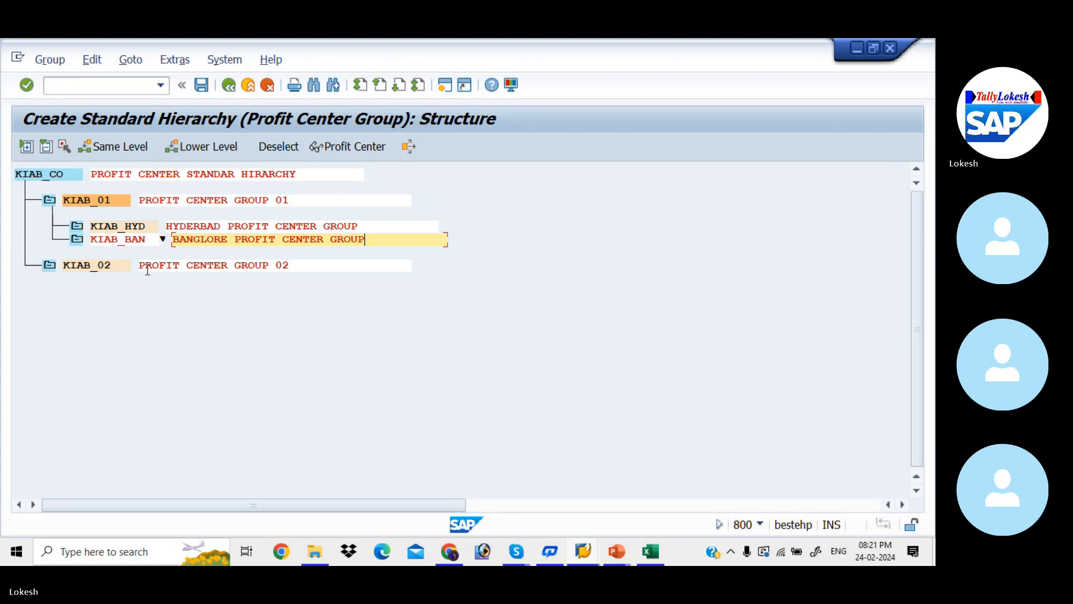
pyautogui.press('Return')
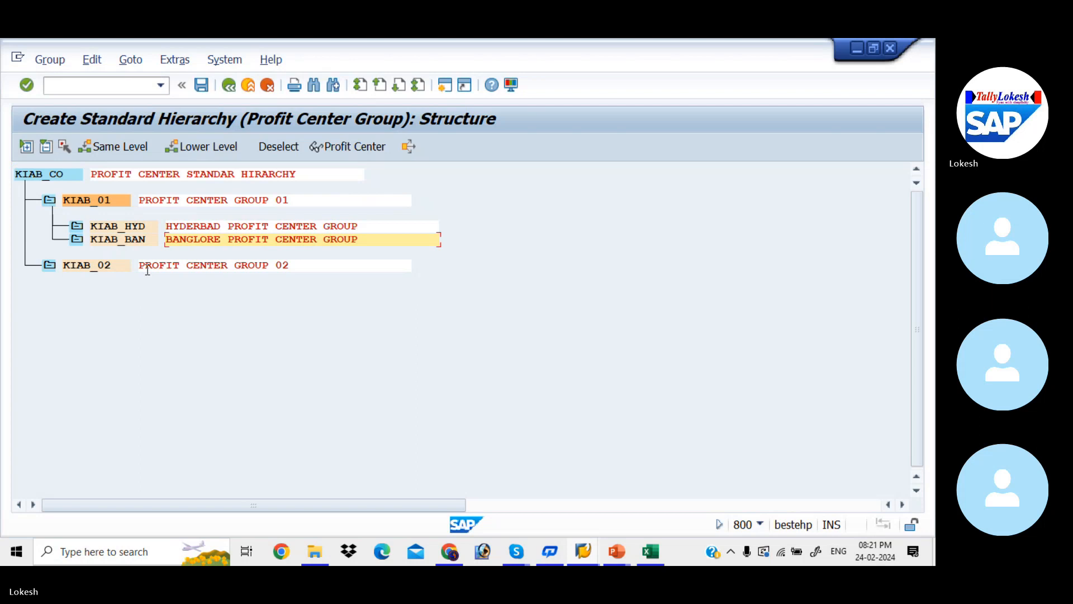
pyautogui.click(206, 88)
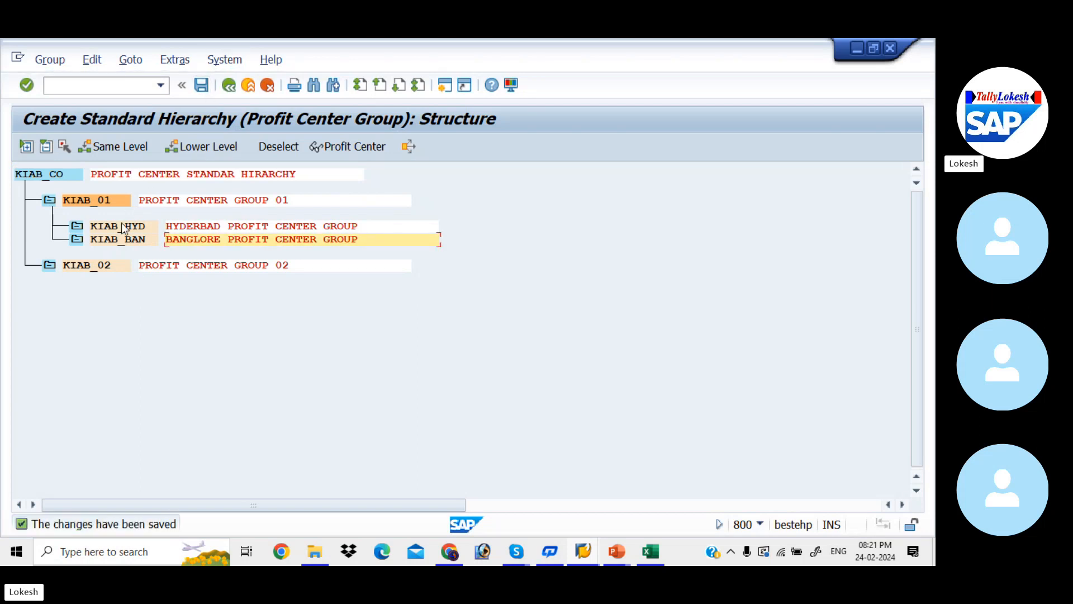
# Add an empty lower-level group under KIAB_HYD and switch to the Excel notes to review the areas belonging to each profit center
pyautogui.click(123, 227)
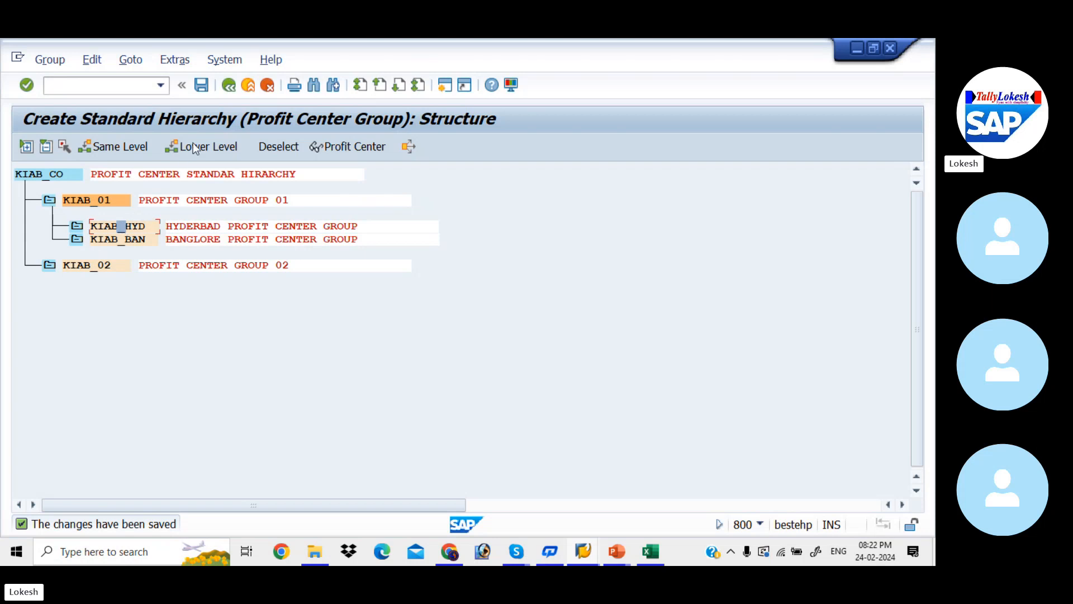
pyautogui.click(213, 147)
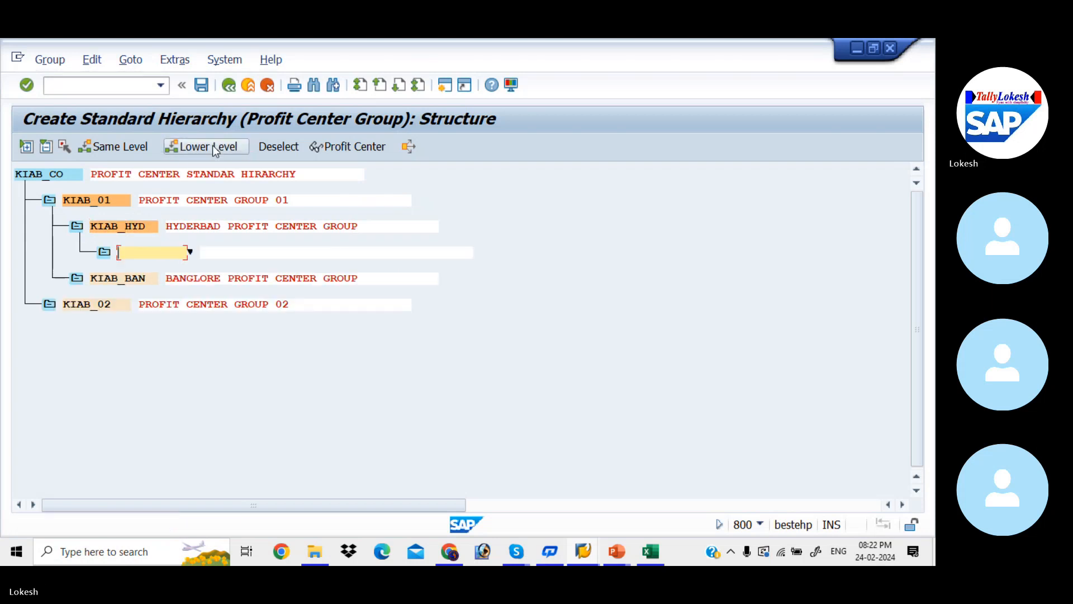
pyautogui.hotkey('alt', 'Tab')
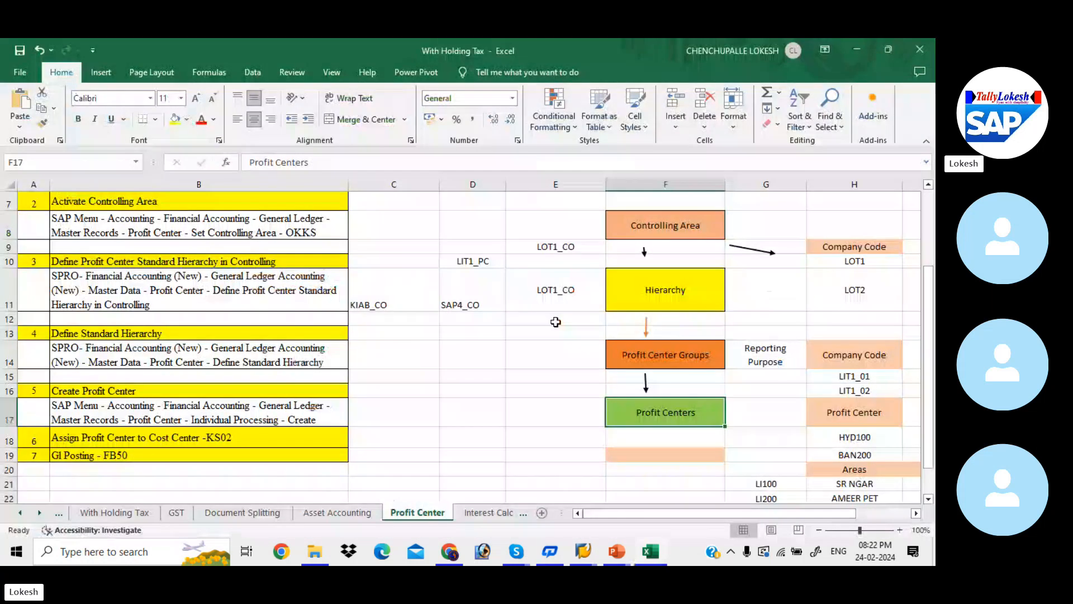
pyautogui.click(851, 439)
pyautogui.press('Down')
pyautogui.press('Down')
pyautogui.press('Down')
pyautogui.press('Down')
pyautogui.press('Down')
pyautogui.press('Down')
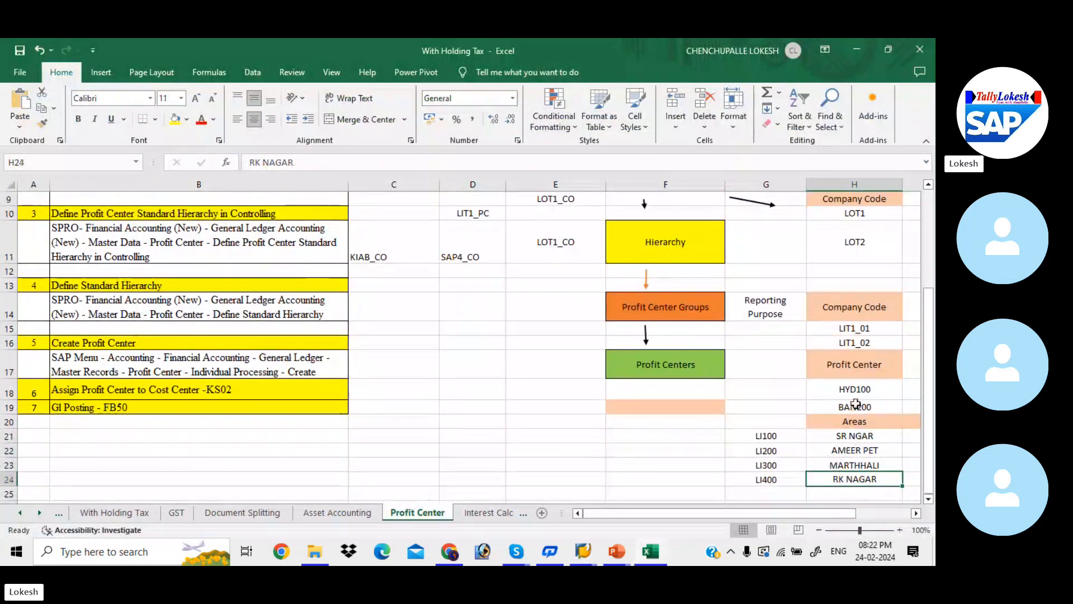
pyautogui.click(850, 436)
pyautogui.click(849, 452)
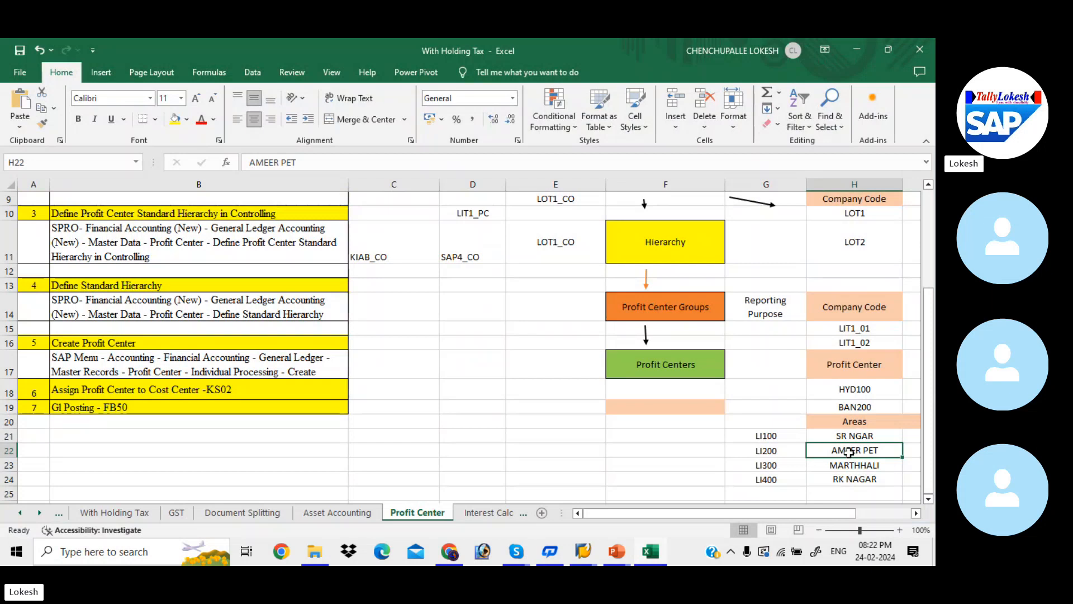
pyautogui.click(854, 408)
pyautogui.click(854, 465)
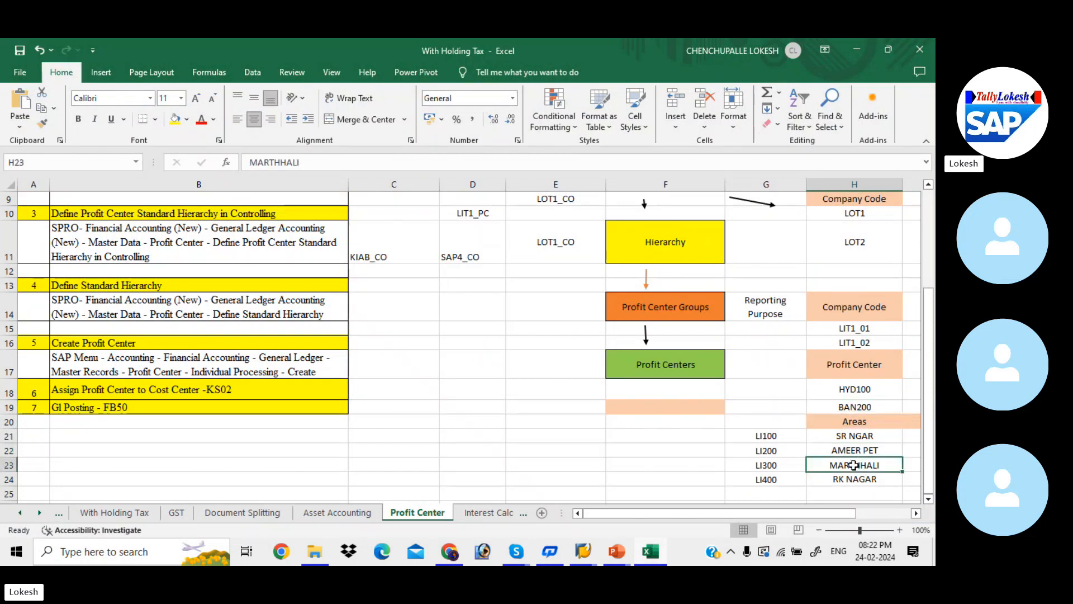
pyautogui.click(855, 481)
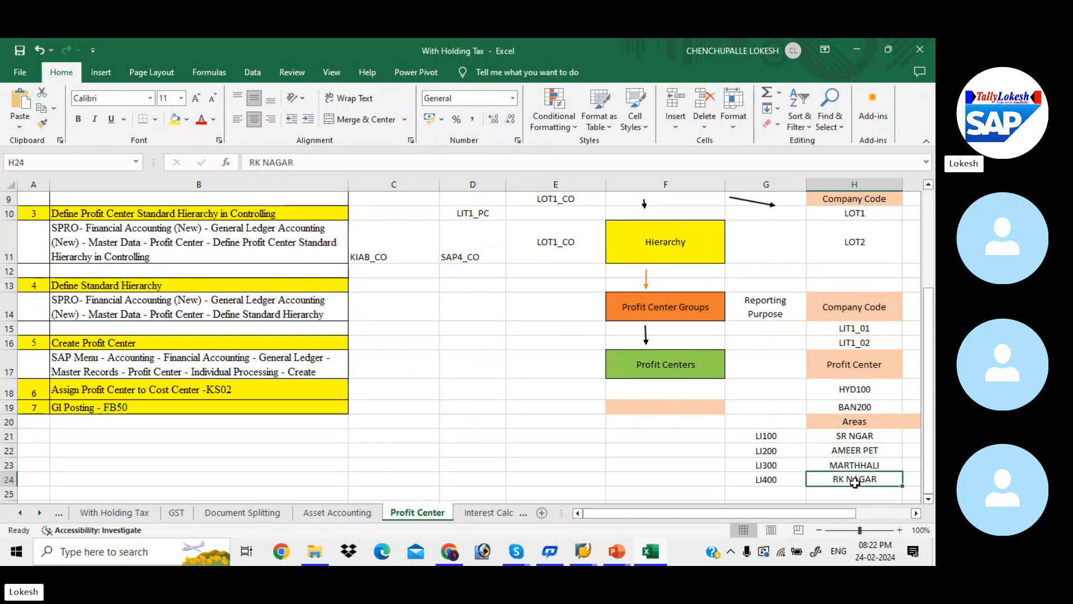
# Return to the SAP hierarchy and enter the subgroup of KIAB_HYD as KIAB_SR with the description SR NAGAR PROFIT CENTER
pyautogui.hotkey('alt', 'Tab')
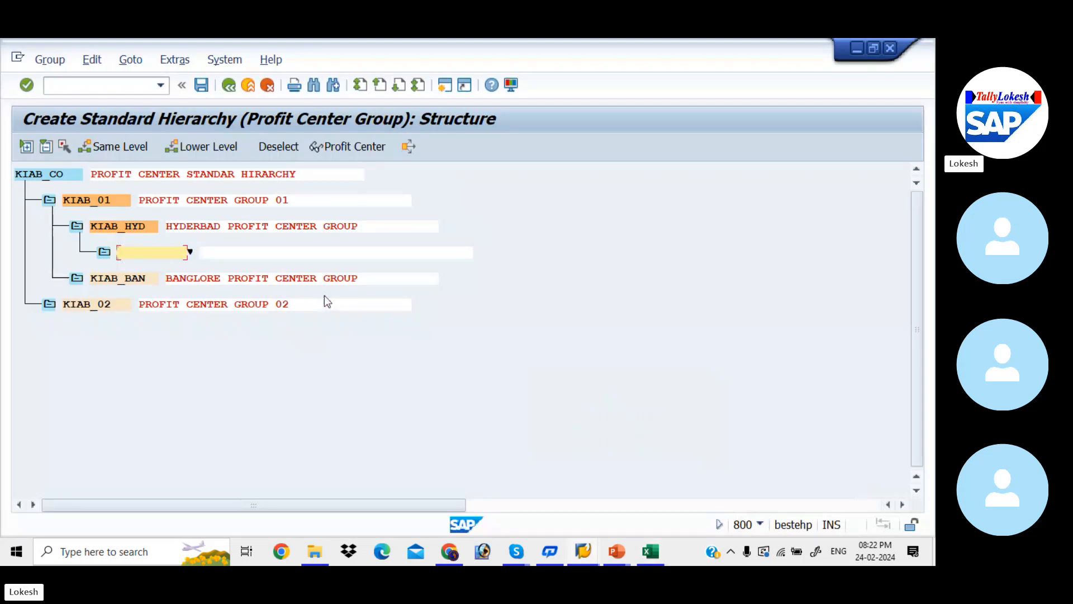
pyautogui.write('J')
pyautogui.write('IAB')
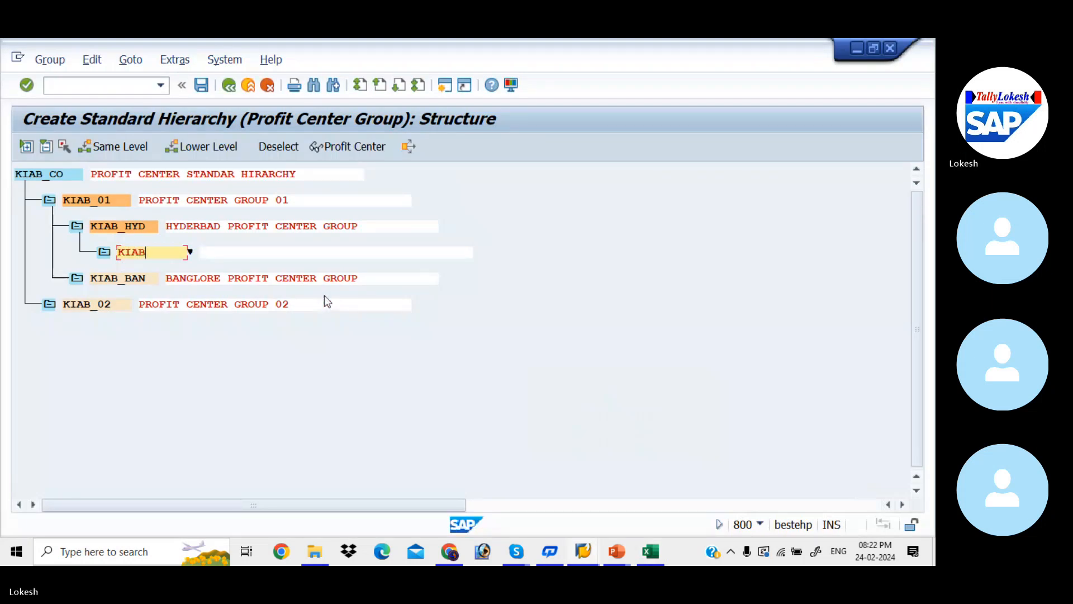
pyautogui.write('_SR')
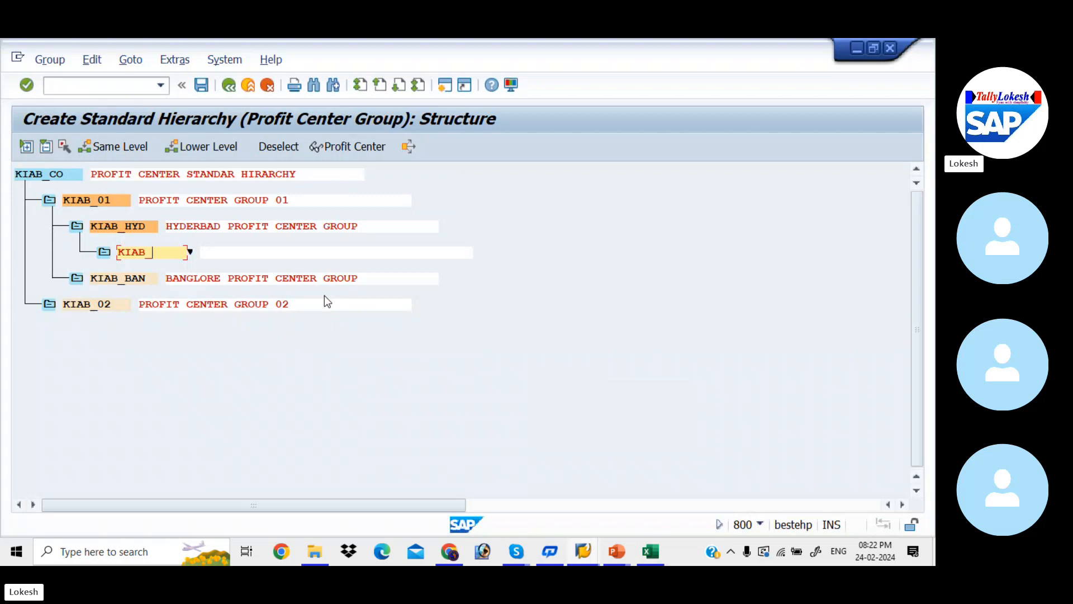
pyautogui.press('Tab')
pyautogui.write('S')
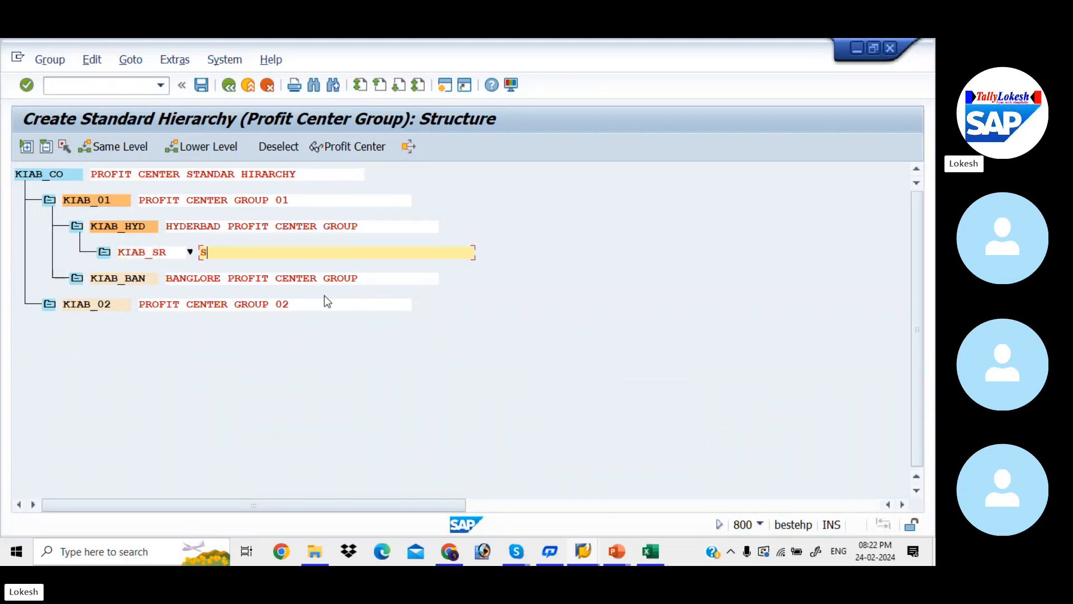
pyautogui.write('R NAGAR PROFIT CENTER')
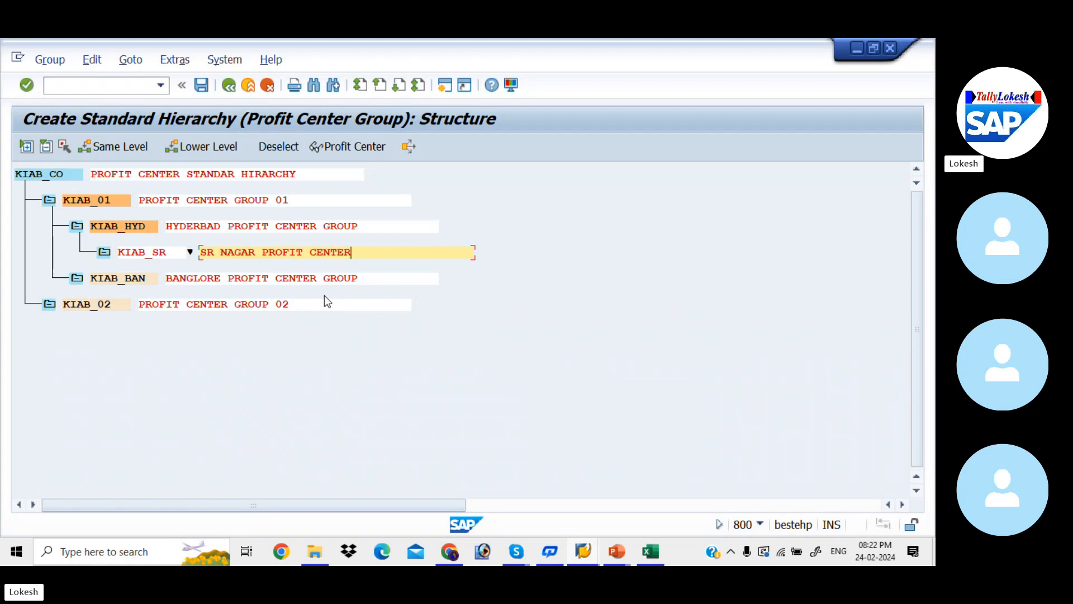
pyautogui.press('Return')
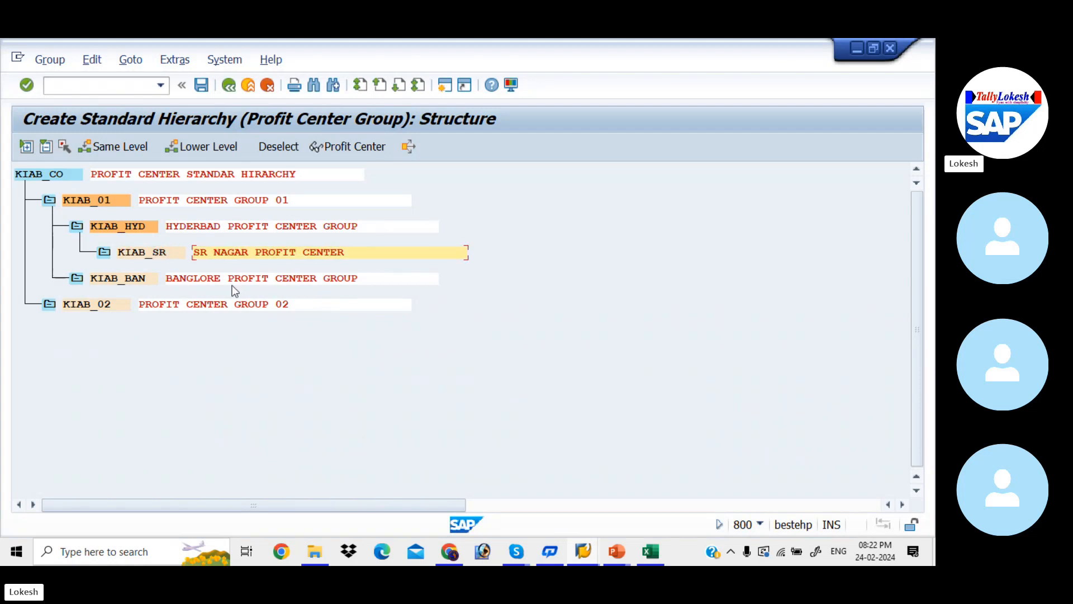
# Add group KIAB_AM, AMEER PET PROFIT CENTER, at the same level as KIAB_SR and save the hierarchy
pyautogui.click(162, 257)
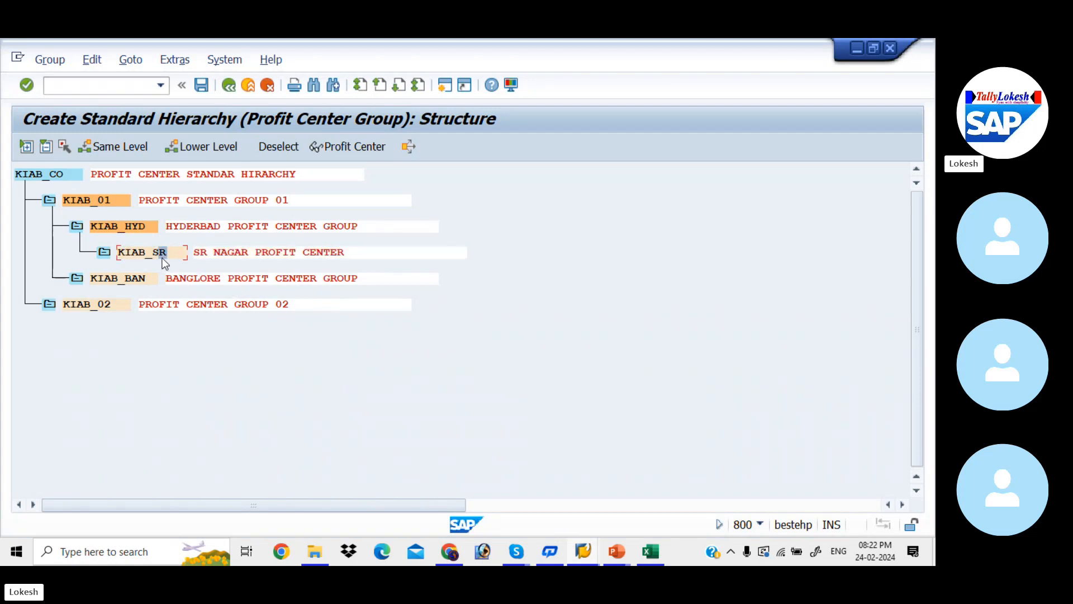
pyautogui.click(129, 146)
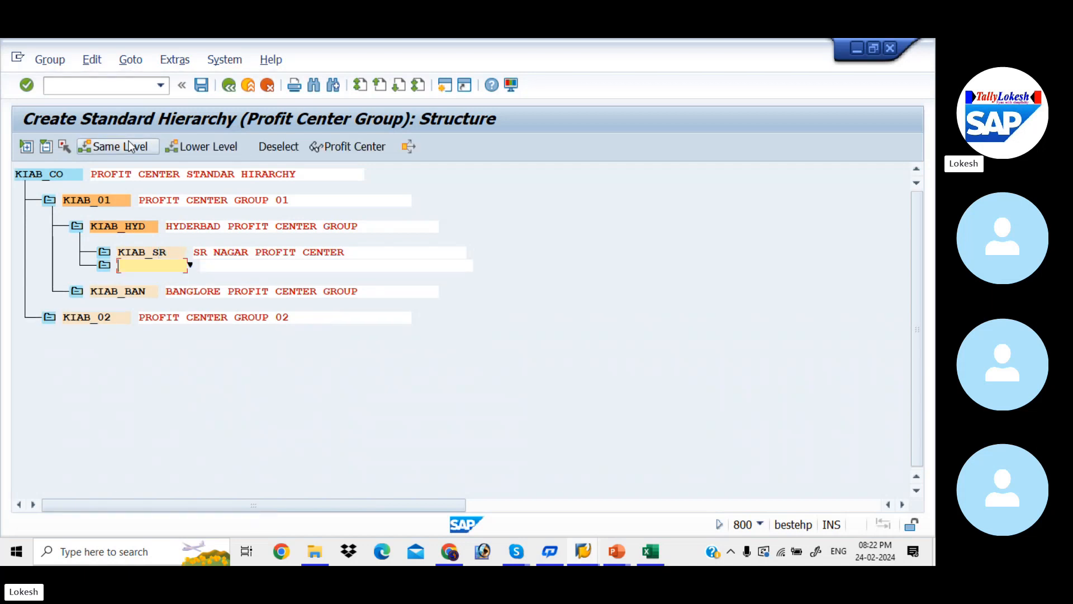
pyautogui.write('KIAN')
pyautogui.write('_')
pyautogui.write('AM')
pyautogui.press('Tab')
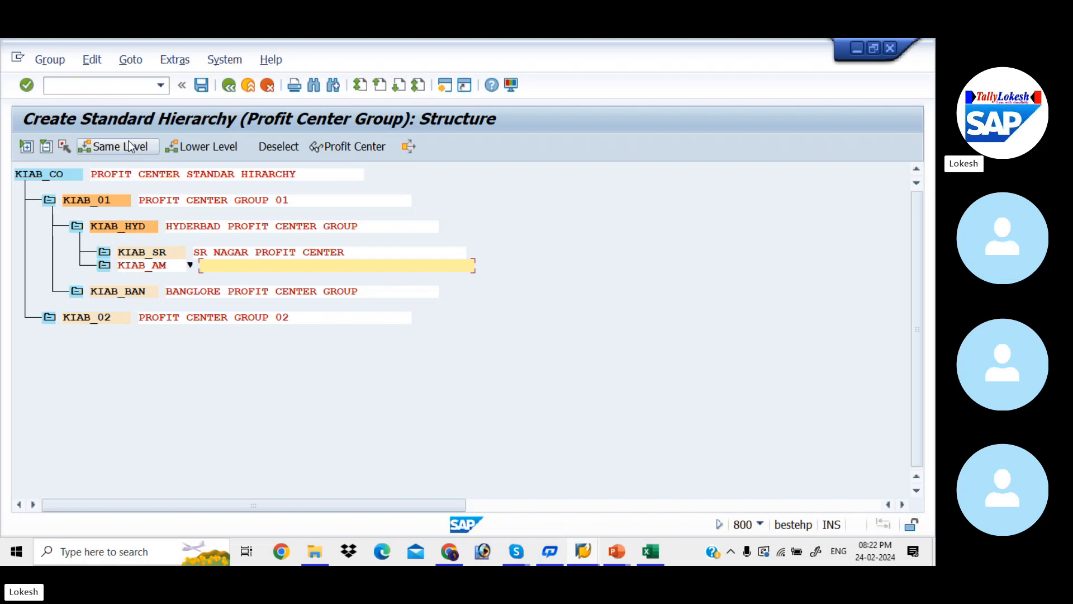
pyautogui.write('AMEER PET PROFIT CENTER')
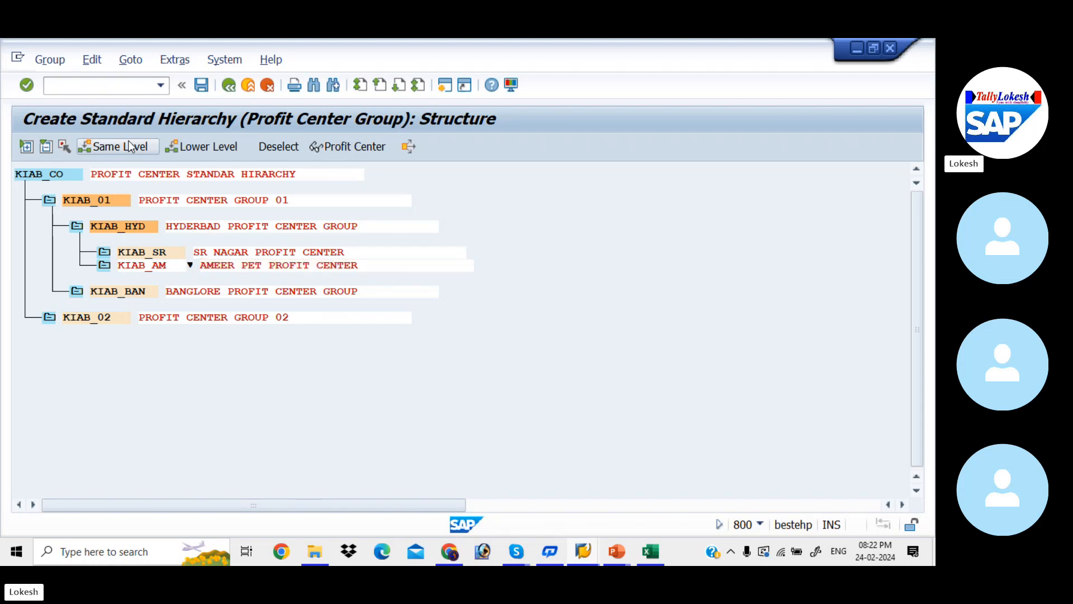
pyautogui.press('Return')
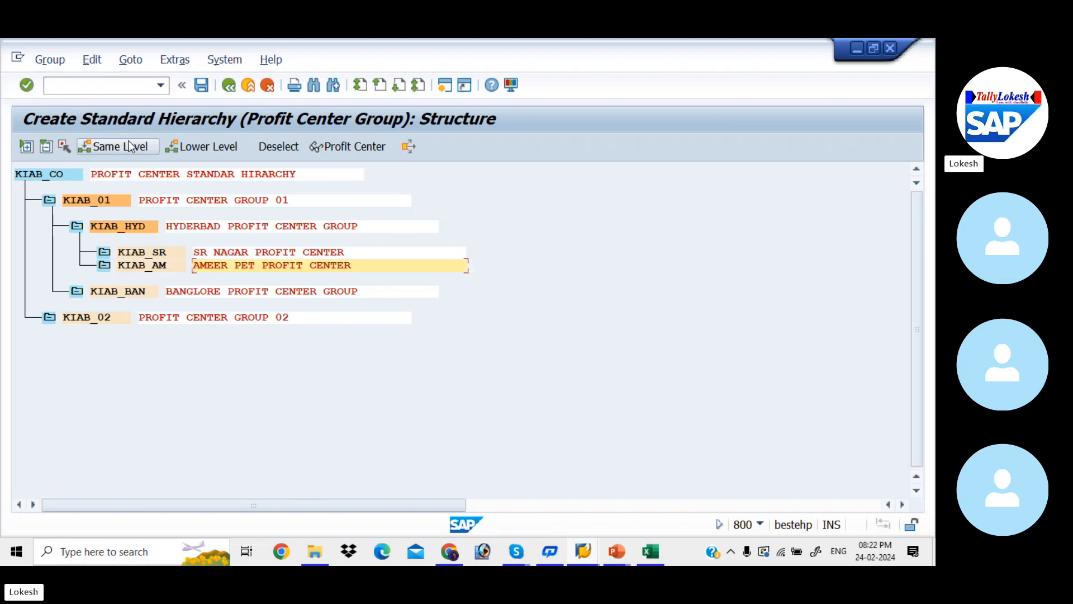
pyautogui.click(201, 85)
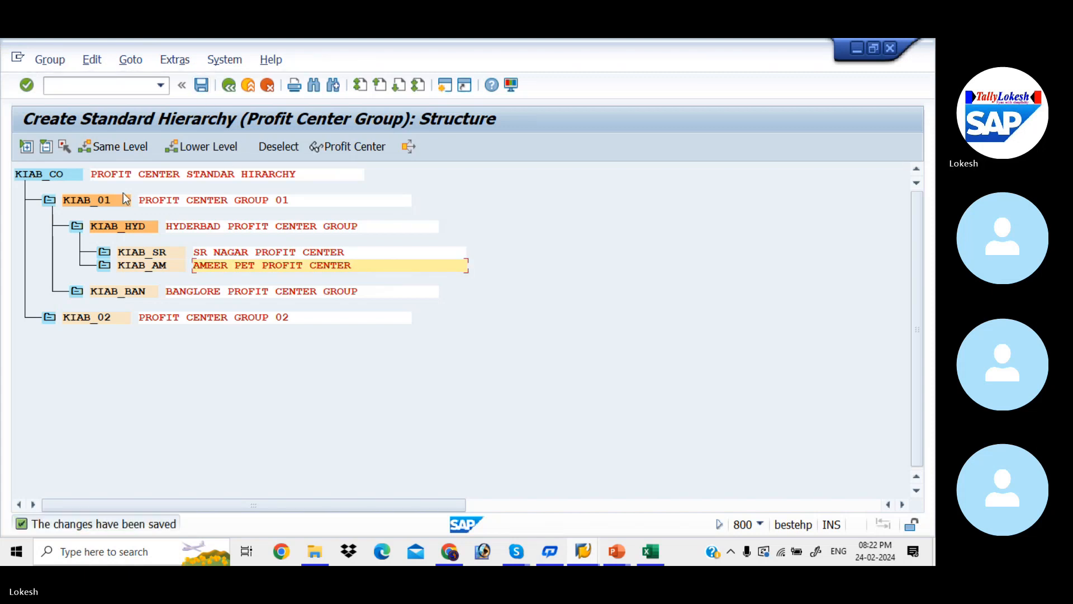
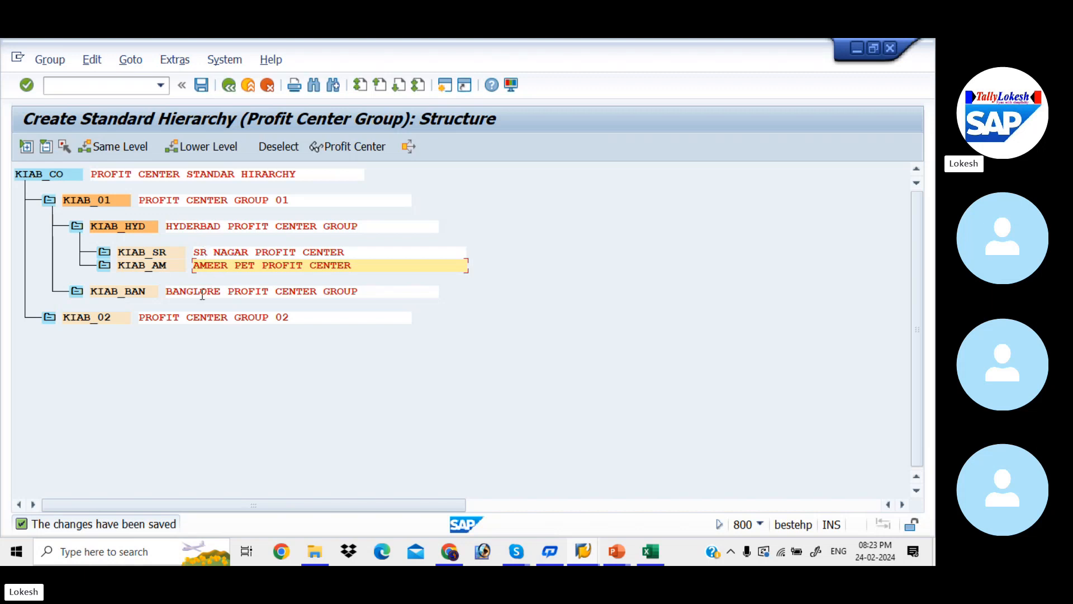
# Add a lower-level group KIAB_MA under KIAB_BAN, checking the Excel notes for the area name
pyautogui.click(138, 292)
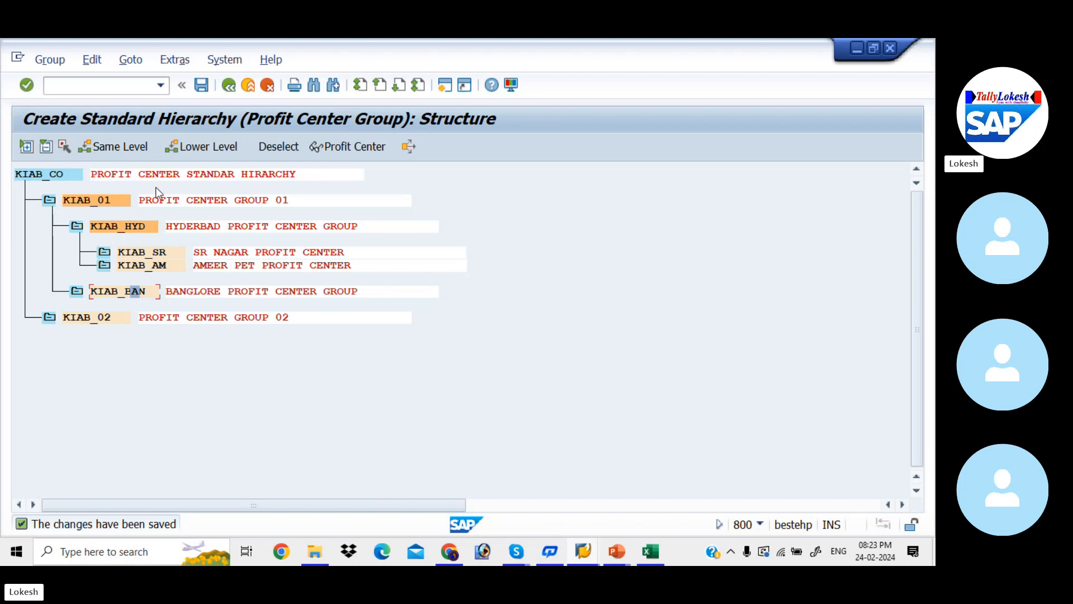
pyautogui.click(199, 148)
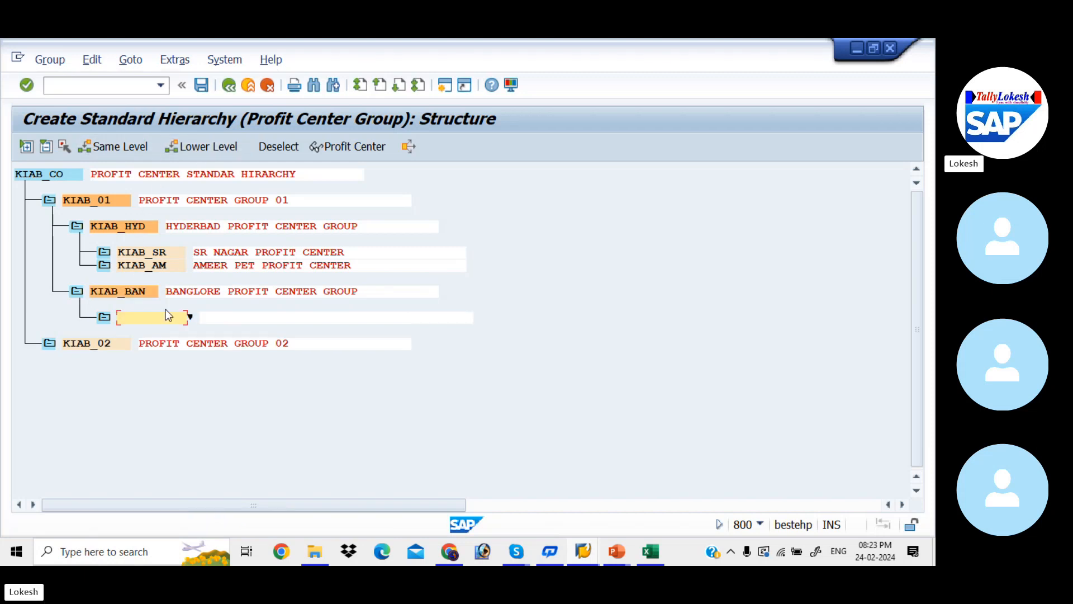
pyautogui.write('KIAB')
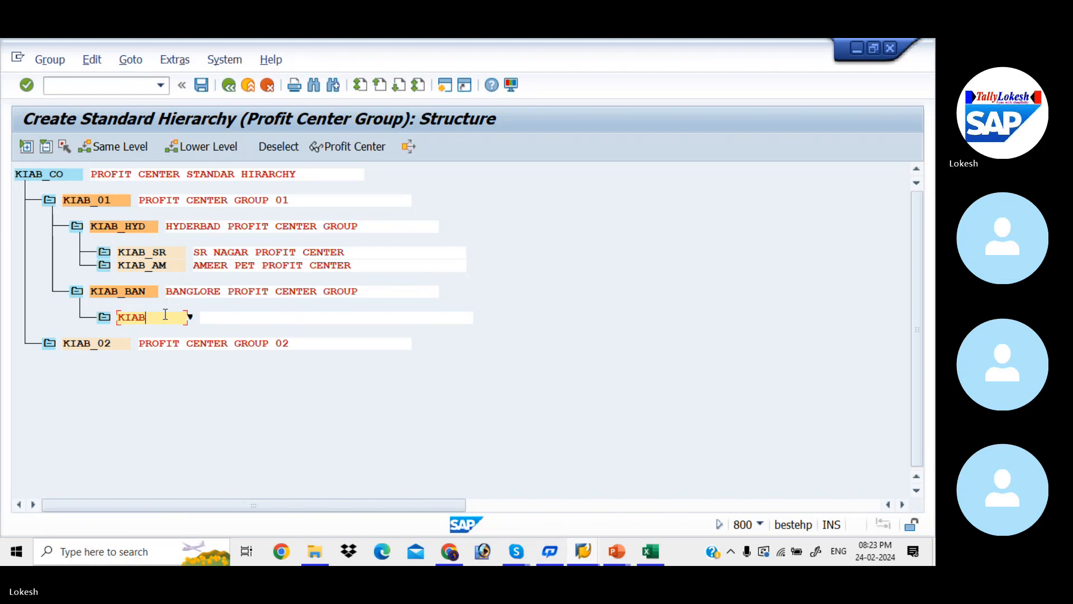
pyautogui.write('_')
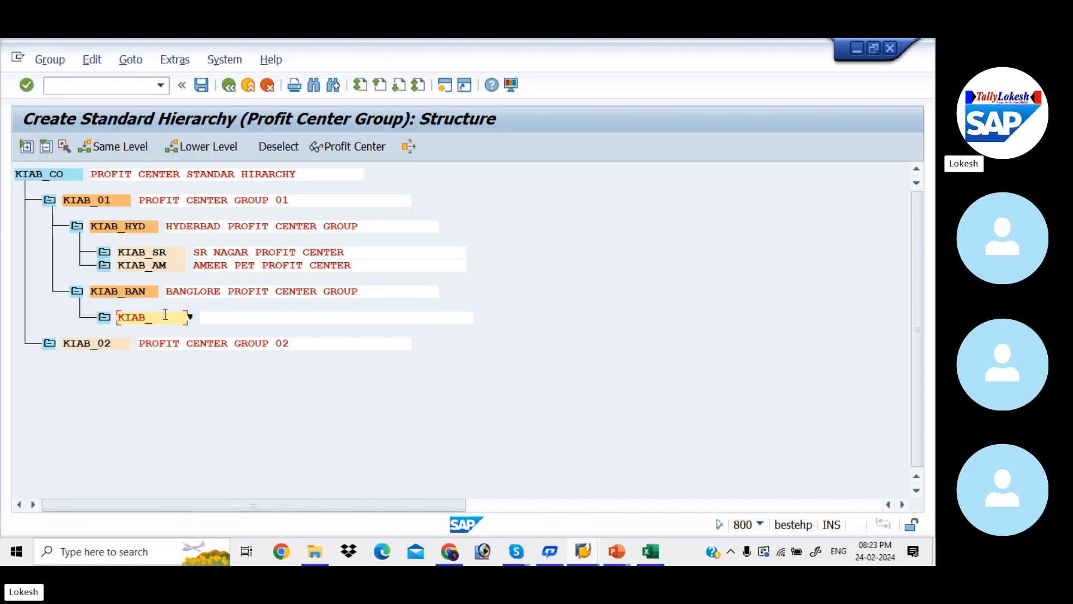
pyautogui.hotkey('alt', 'Tab')
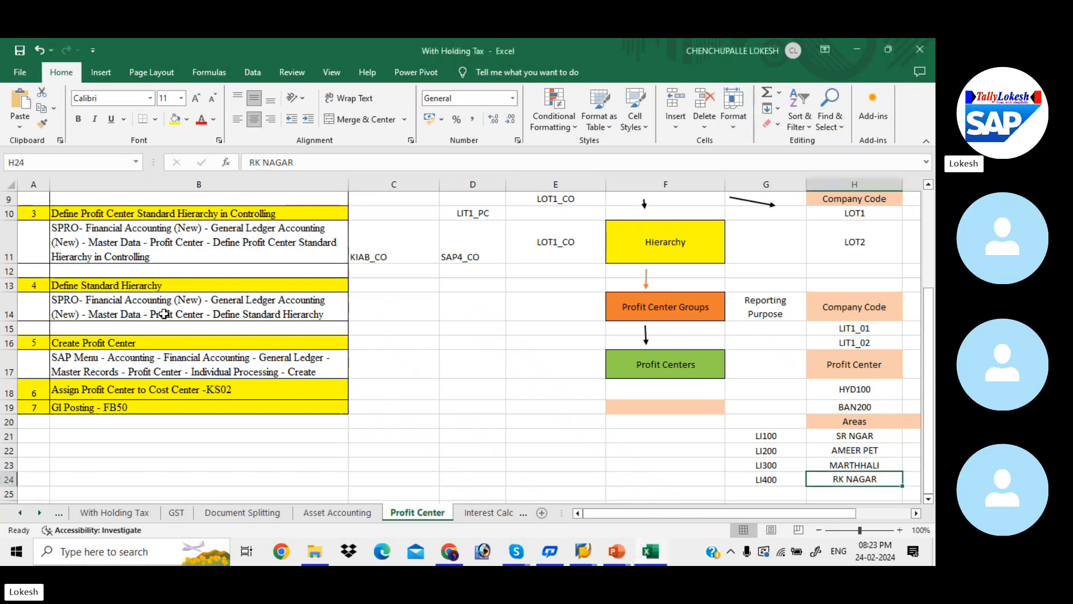
pyautogui.hotkey('alt', 'Tab')
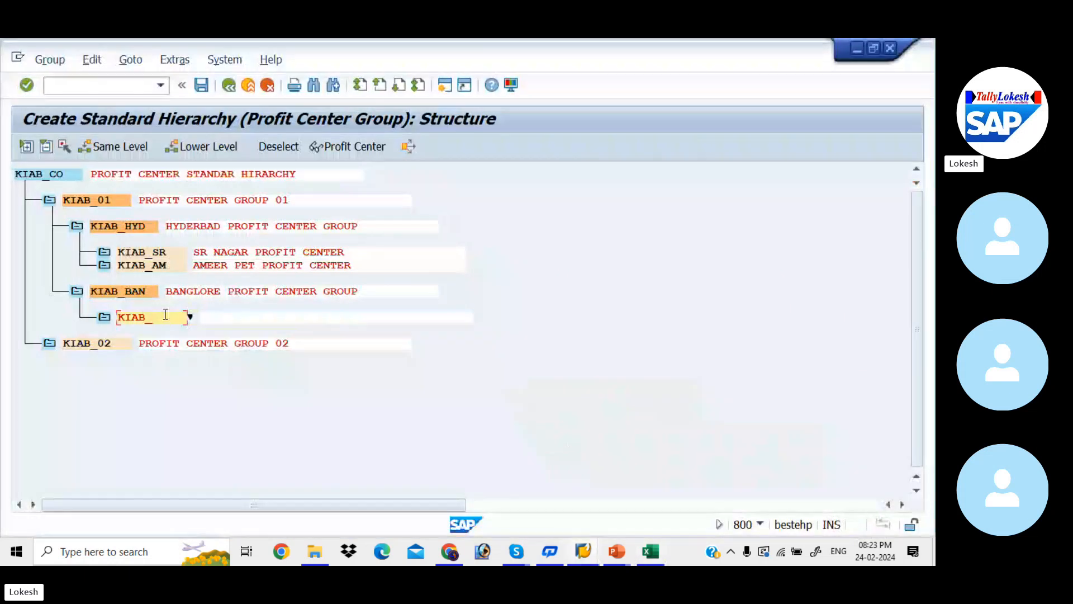
pyautogui.write('Ma')
pyautogui.press('BackSpace')
pyautogui.write('A')
pyautogui.press('Tab')
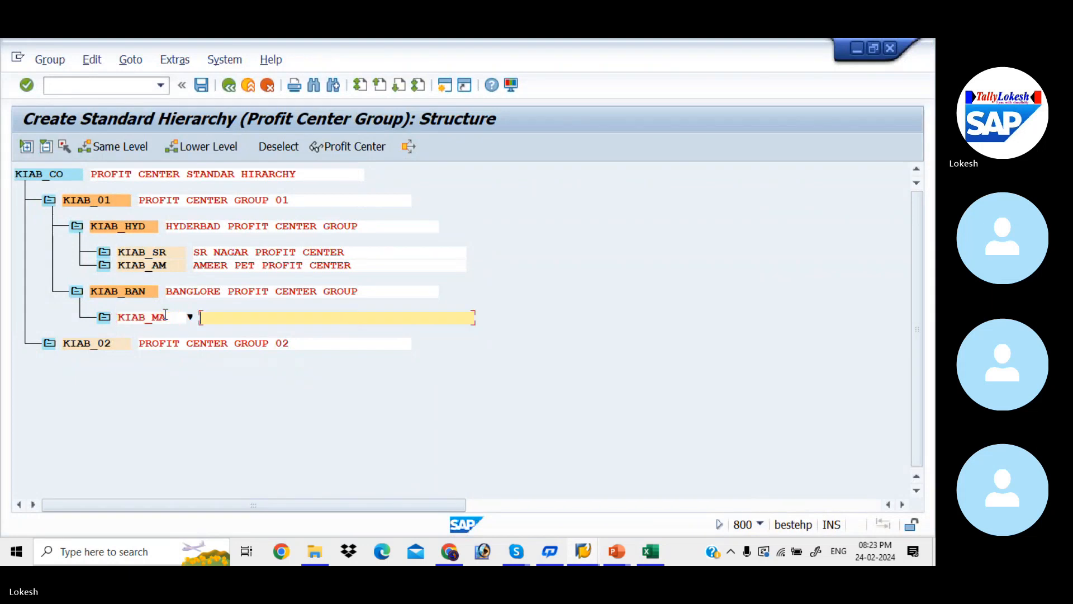
# Enter MARATHAHALI PROFIT CENTER GROUP as the description of group KIAB_MA
pyautogui.write('MARATHAHALI PROFIT ')
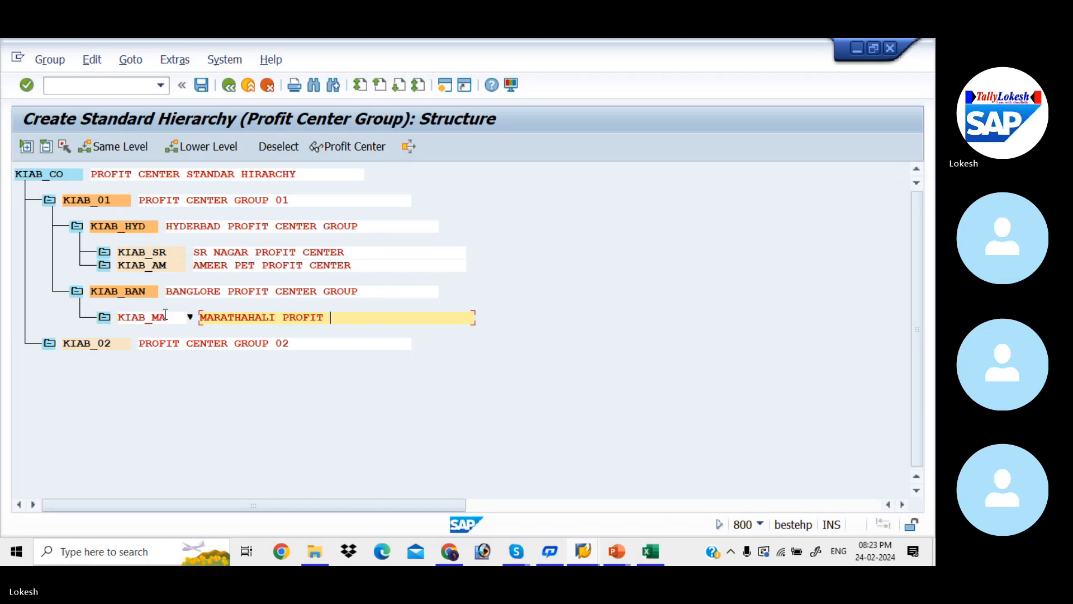
pyautogui.write('CENER')
pyautogui.press('BackSpace')
pyautogui.press('BackSpace')
pyautogui.write('TER GROUP')
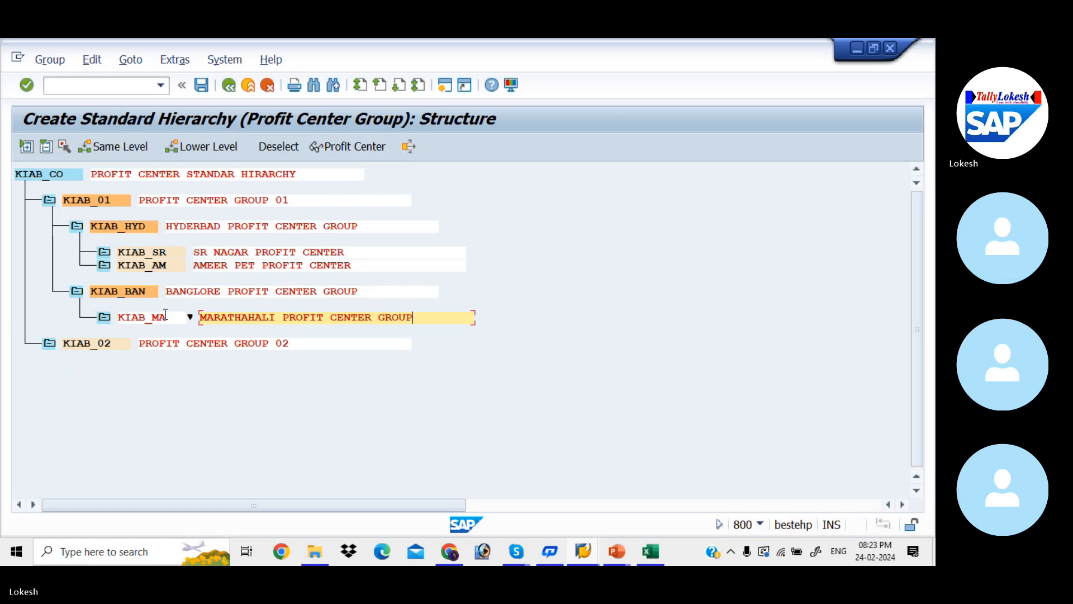
# Add group KIAB_RK at the same level as KIAB_MA under KIAB_BAN
pyautogui.click(148, 318)
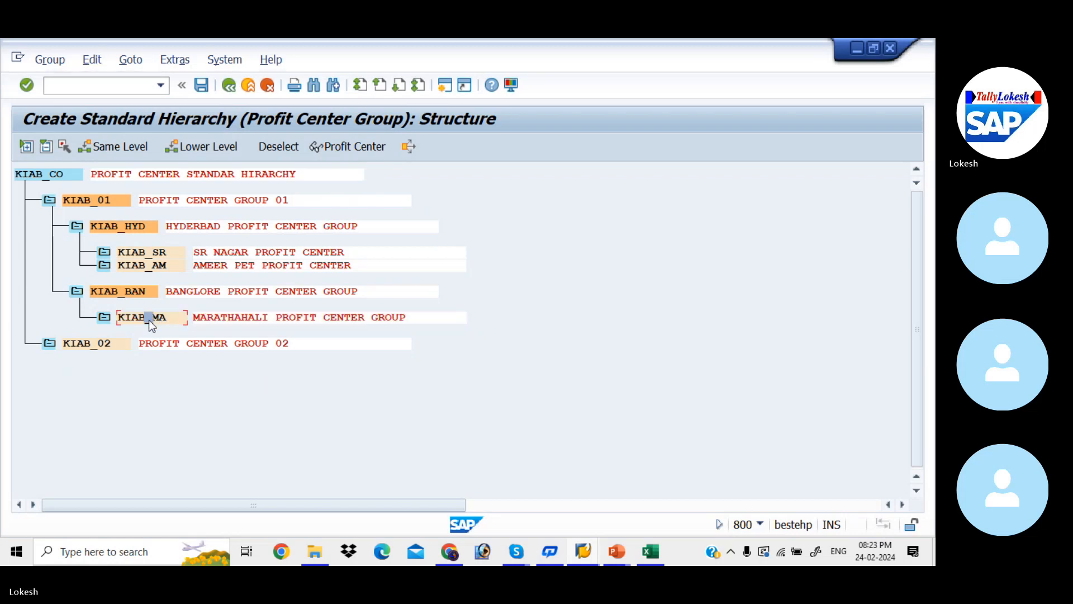
pyautogui.click(130, 149)
pyautogui.write('KIAB')
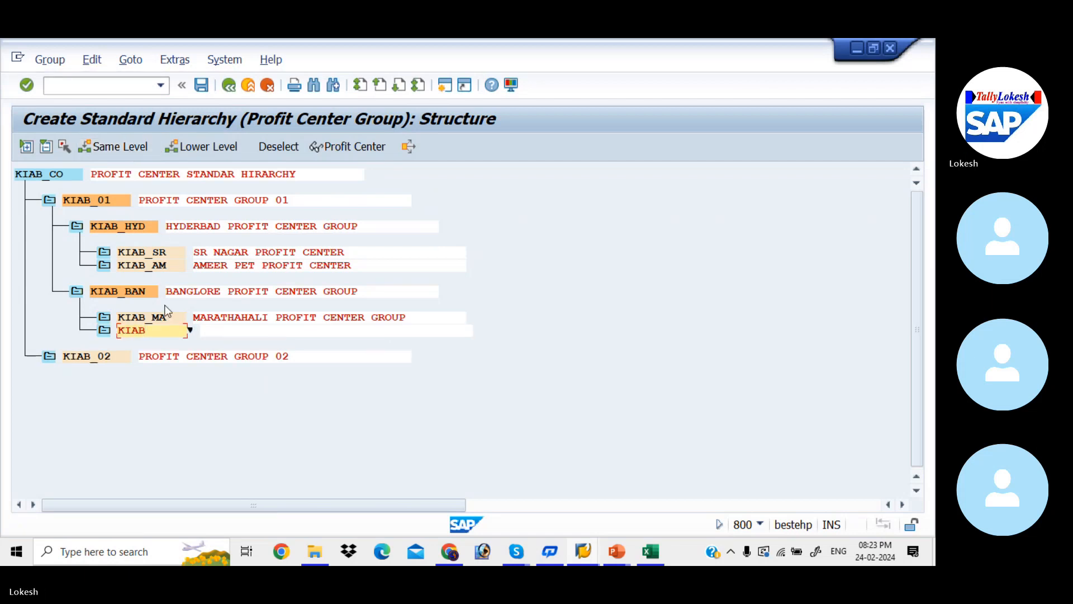
pyautogui.write('_RK')
pyautogui.press('Tab')
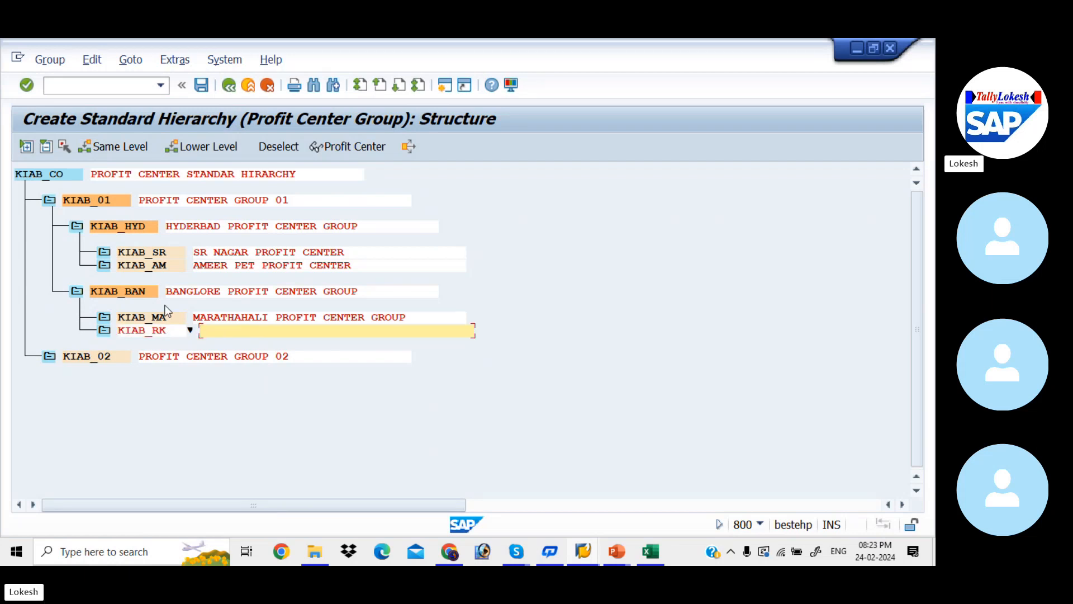
# Describe group KIAB_RK as "RK NAGAR PROFIT CENTER GROUP" and save the standard hierarchy
pyautogui.write('RK NAGAR ')
pyautogui.write('PRP')
pyautogui.write('OFIT CENTER')
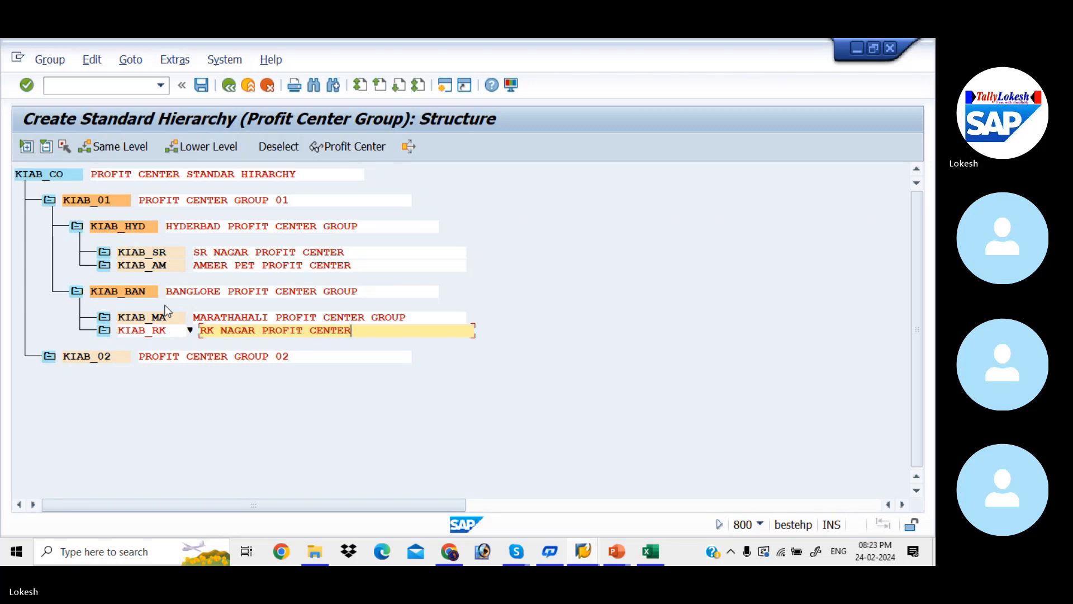
pyautogui.write(' GROUP')
pyautogui.press('Return')
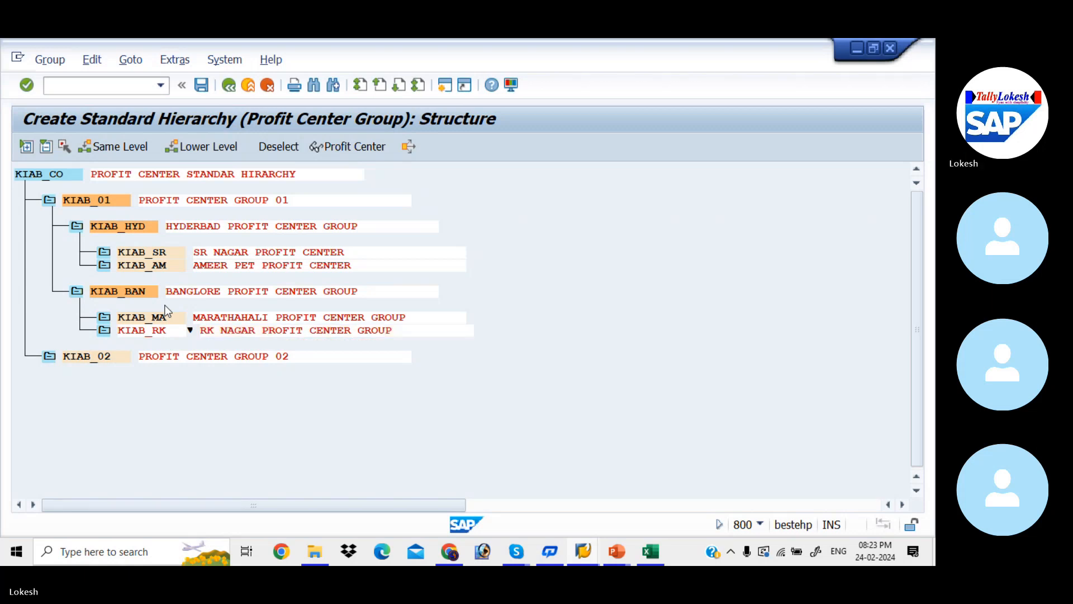
pyautogui.click(203, 86)
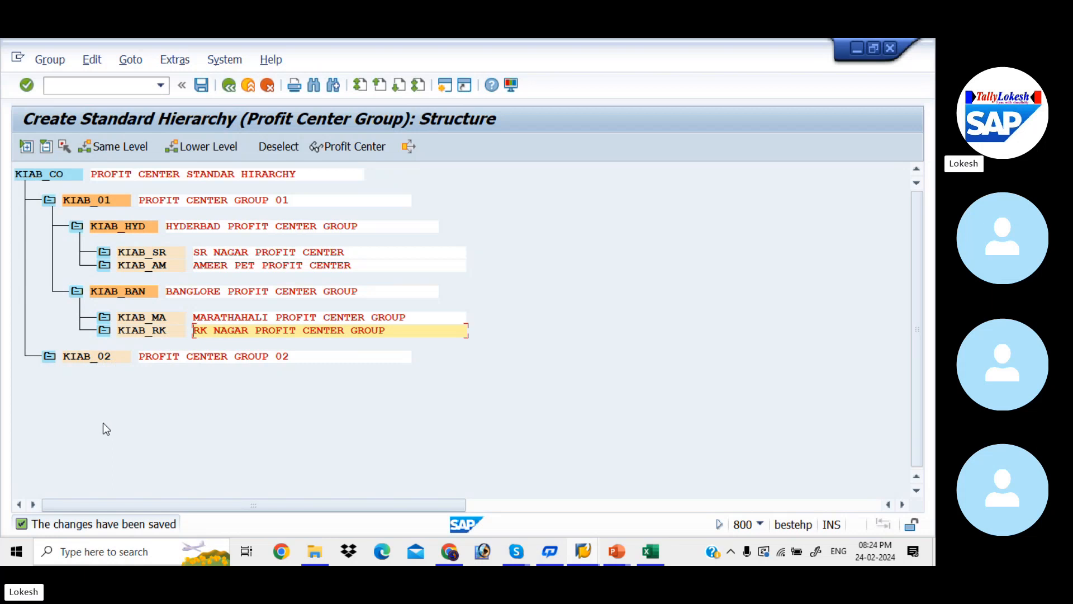
# Switch to the Excel Profit Center sheet and look up the menu path for creating a profit center
pyautogui.hotkey('alt', 'Tab')
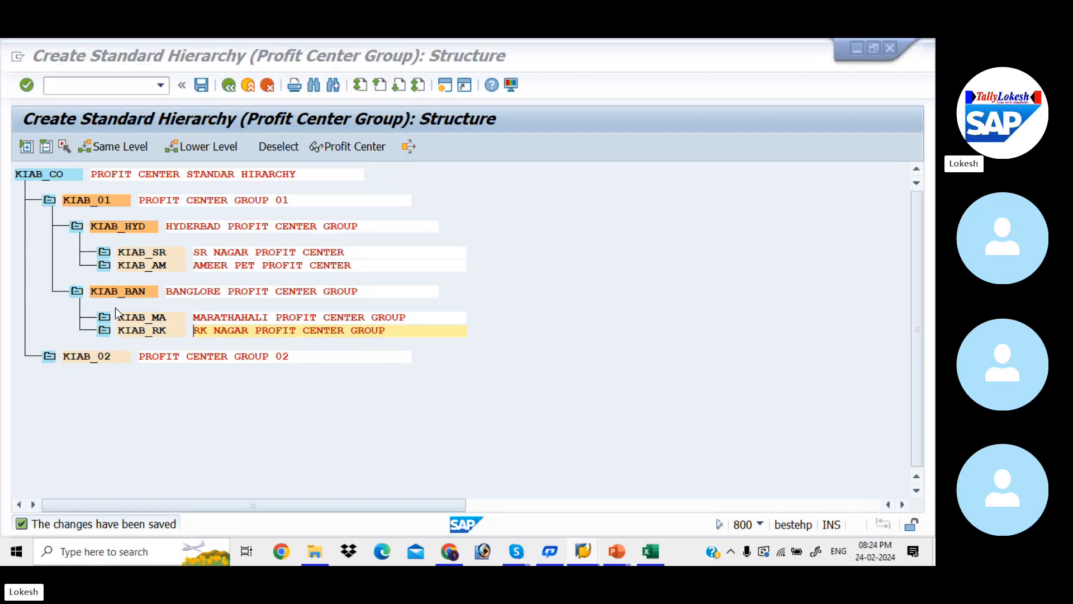
pyautogui.click(302, 307)
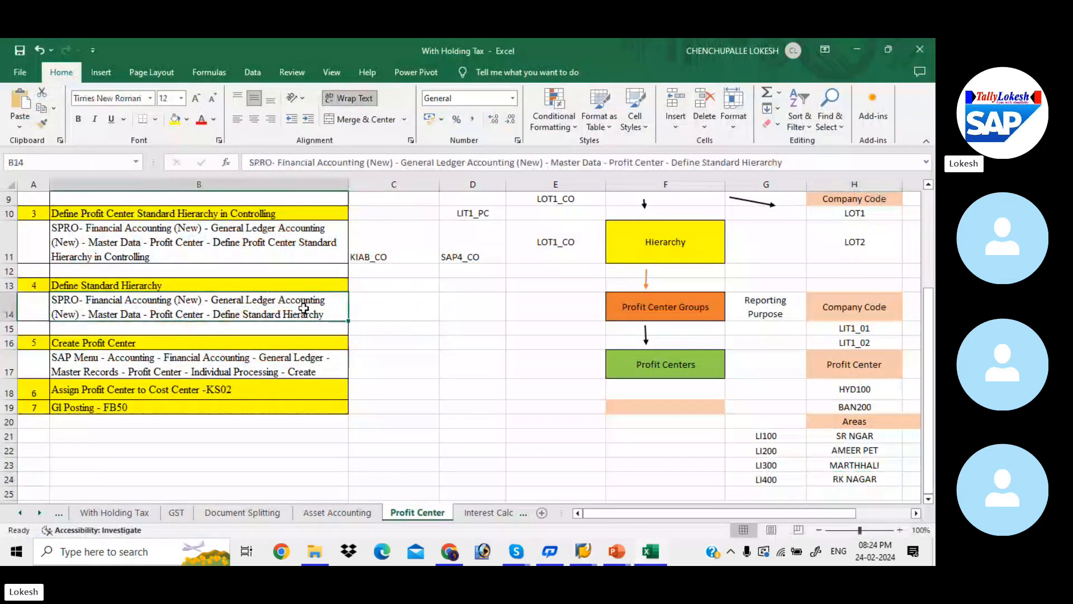
pyautogui.click(302, 359)
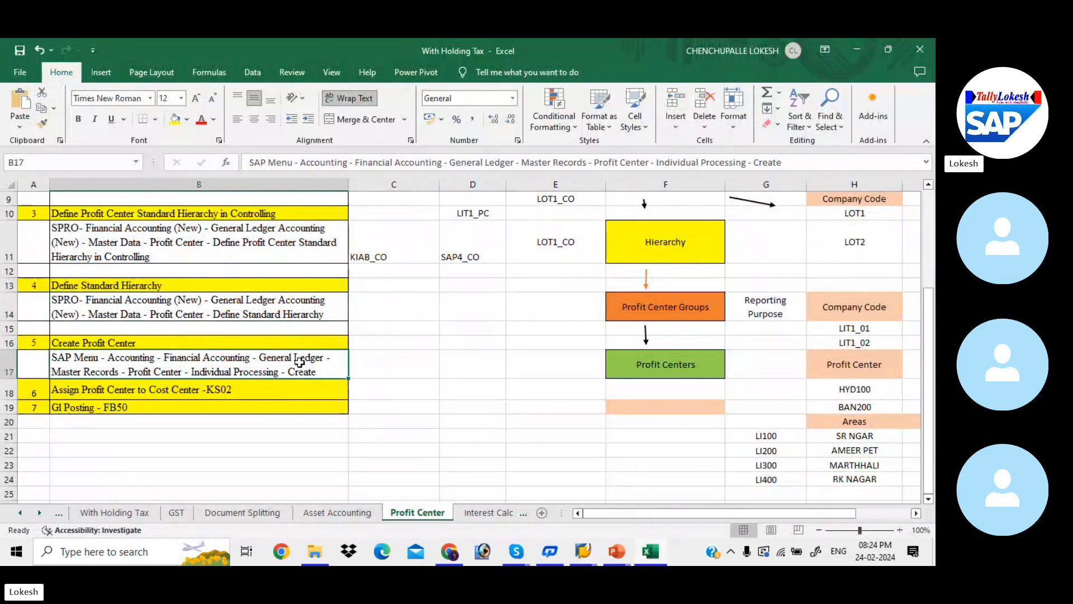
# Return to SAP and leave the hierarchy structure for the SAP Easy Access screen with /n
pyautogui.hotkey('alt', 'Tab')
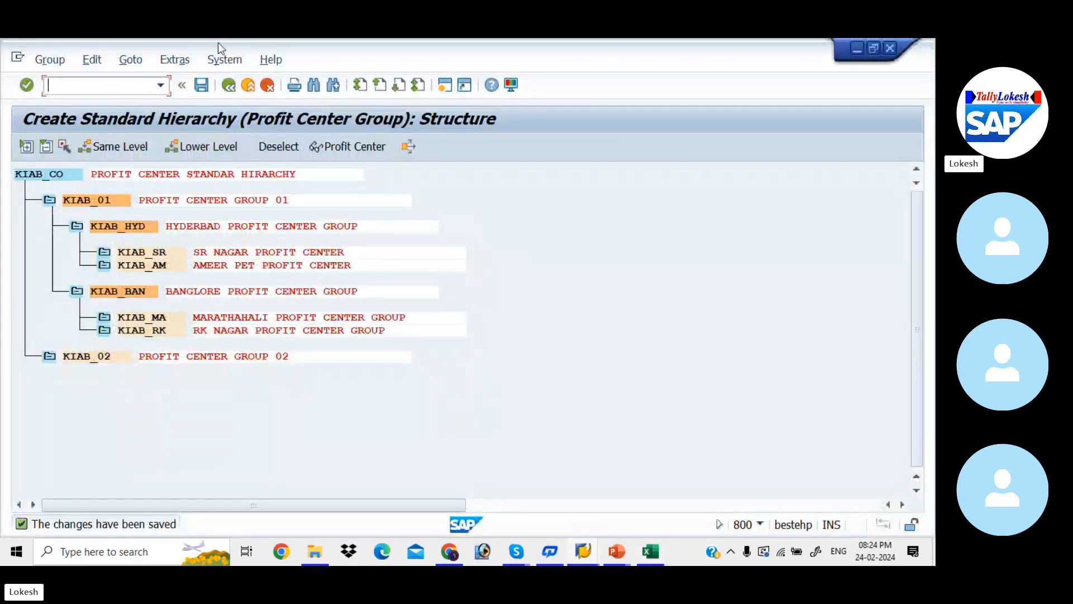
pyautogui.click(205, 86)
pyautogui.write('/n')
pyautogui.press('Return')
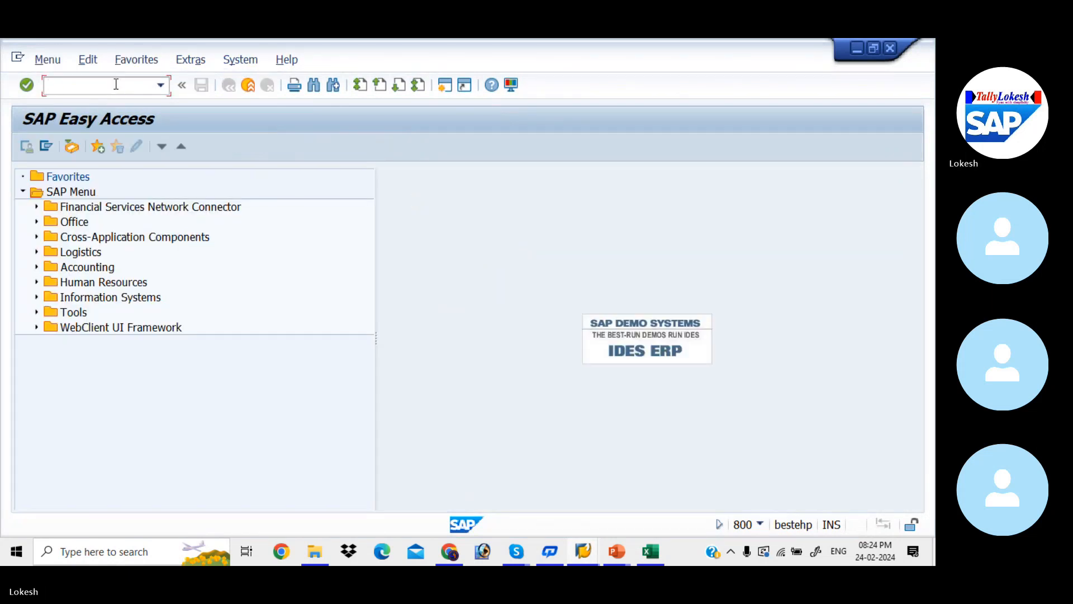
# Expand Accounting, Financial Accounting and General Ledger in the SAP Menu tree, checking each level against the path in the Excel sheet
pyautogui.click(36, 268)
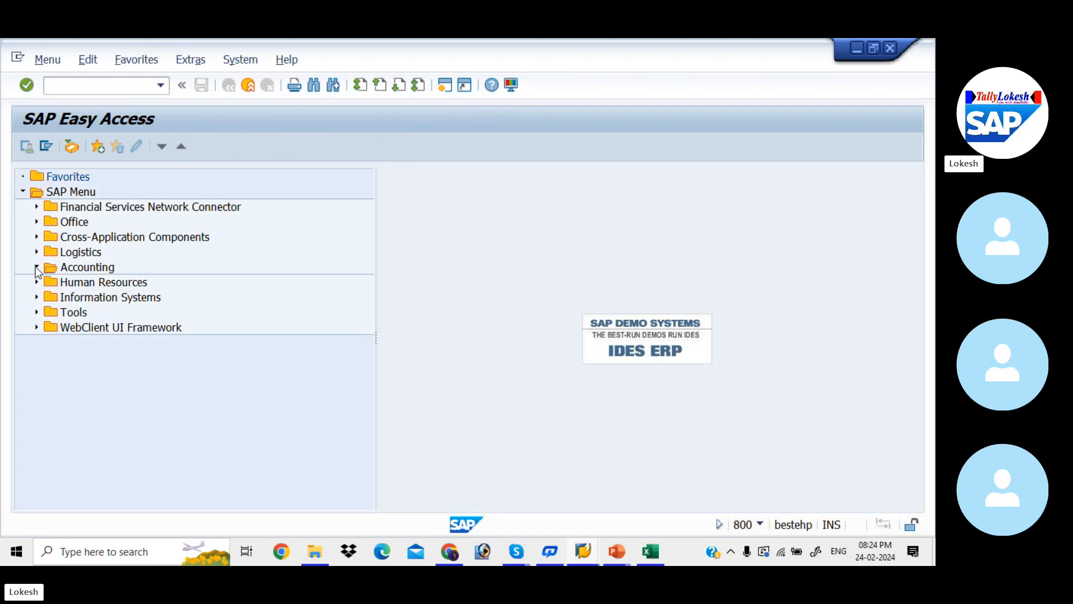
pyautogui.hotkey('alt', 'Tab')
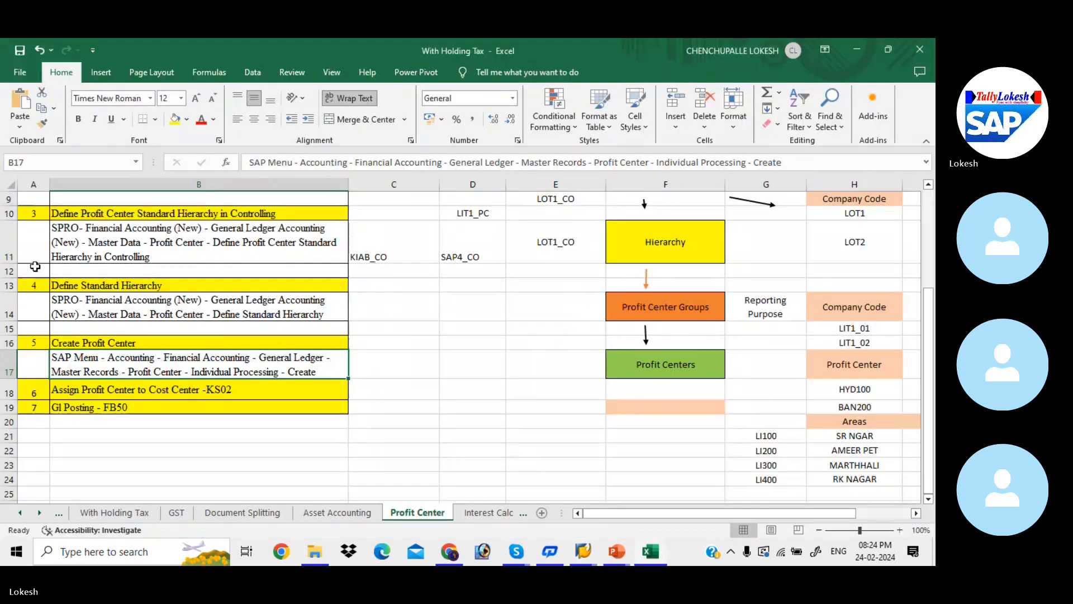
pyautogui.hotkey('alt', 'Tab')
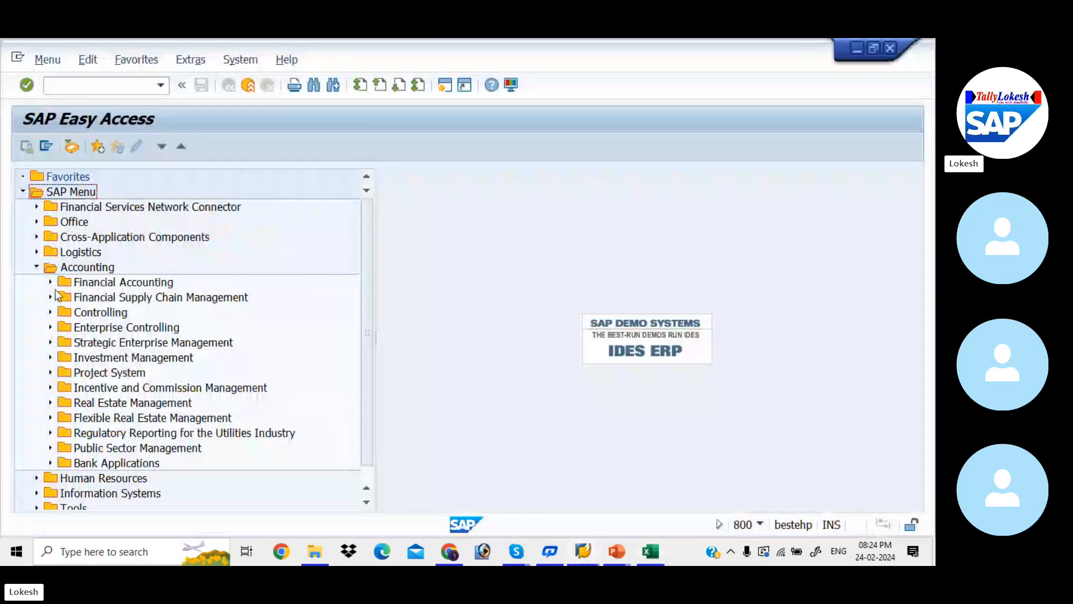
pyautogui.click(50, 282)
pyautogui.hotkey('alt', 'Tab')
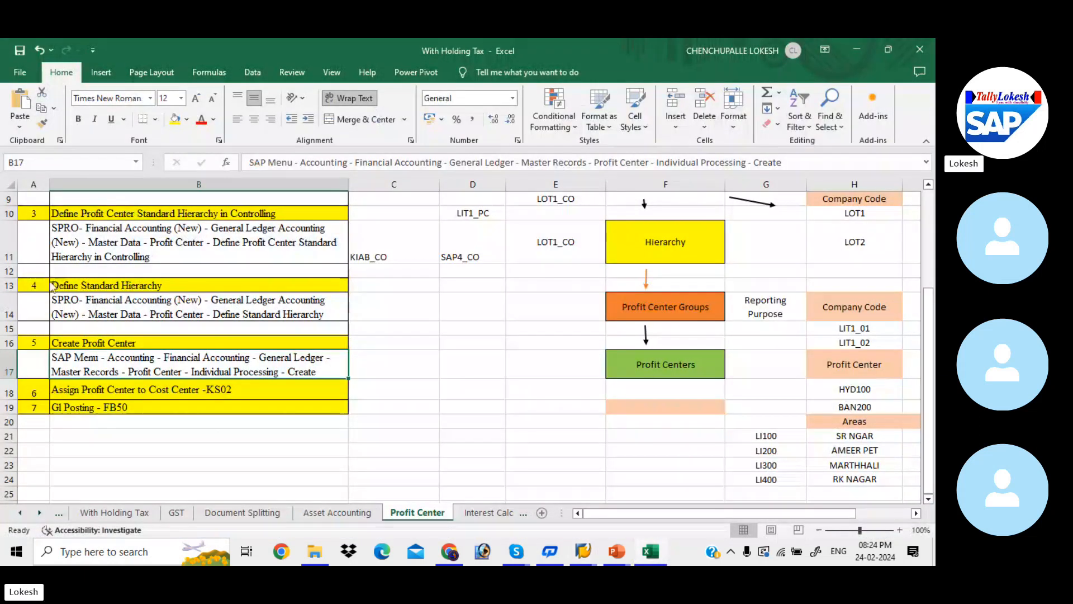
pyautogui.hotkey('alt', 'Tab')
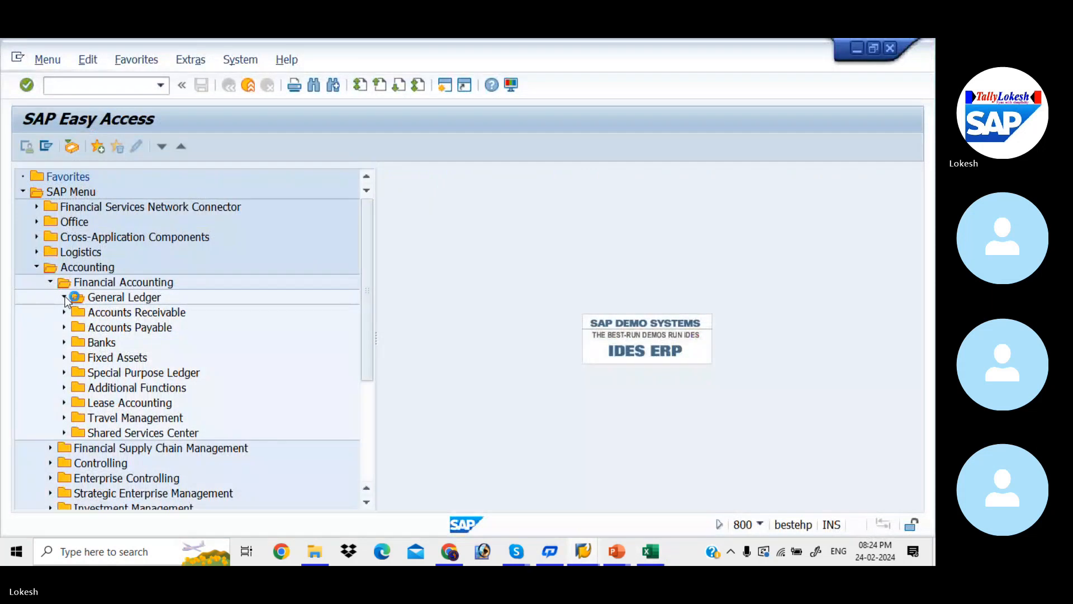
pyautogui.click(65, 297)
pyautogui.hotkey('alt', 'Tab')
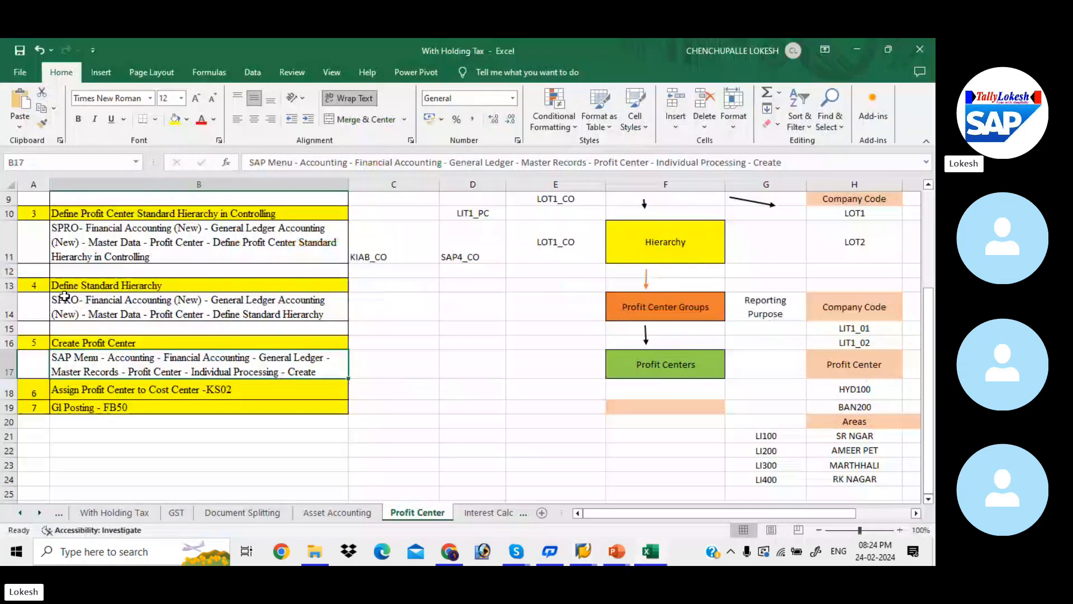
pyautogui.hotkey('alt', 'Tab')
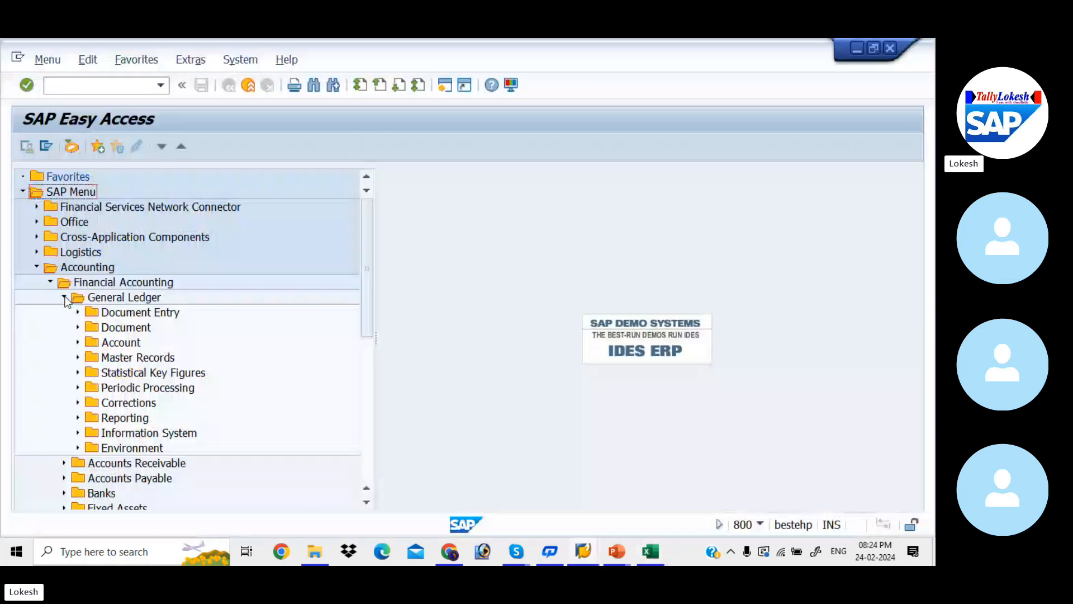
# Expand Master Records, Profit Center and Individual Processing, and start transaction KE51 - Create
pyautogui.click(78, 358)
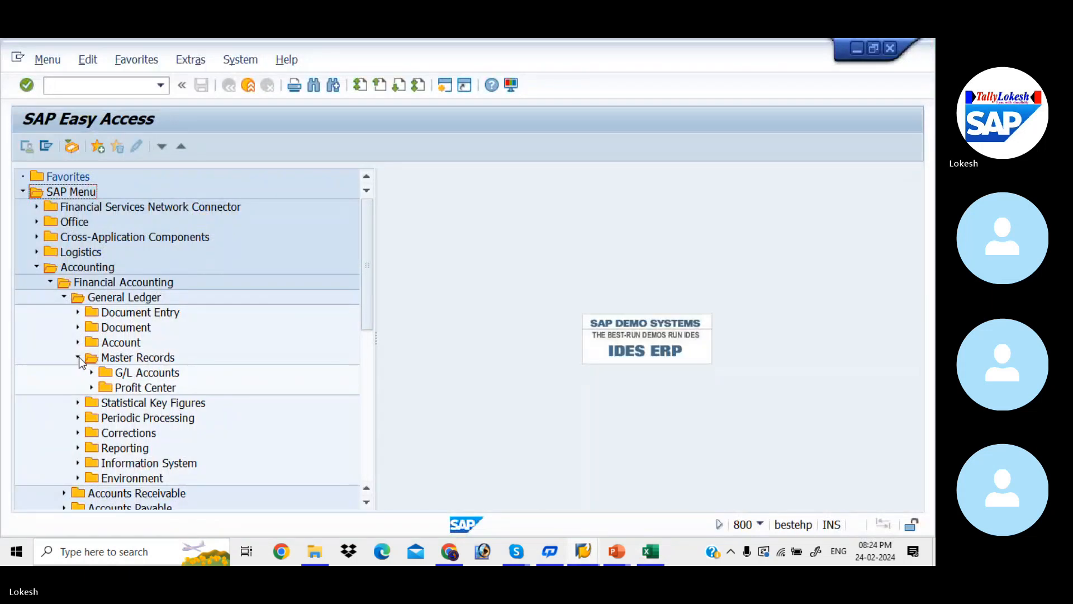
pyautogui.hotkey('alt', 'Tab')
pyautogui.hotkey('alt', 'Tab')
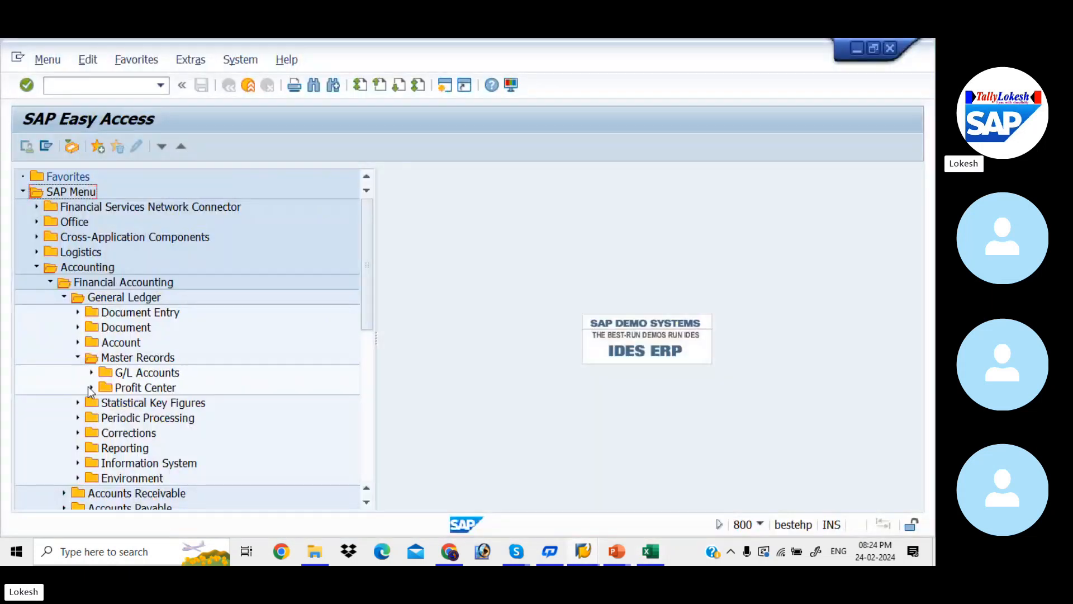
pyautogui.click(89, 387)
pyautogui.click(105, 418)
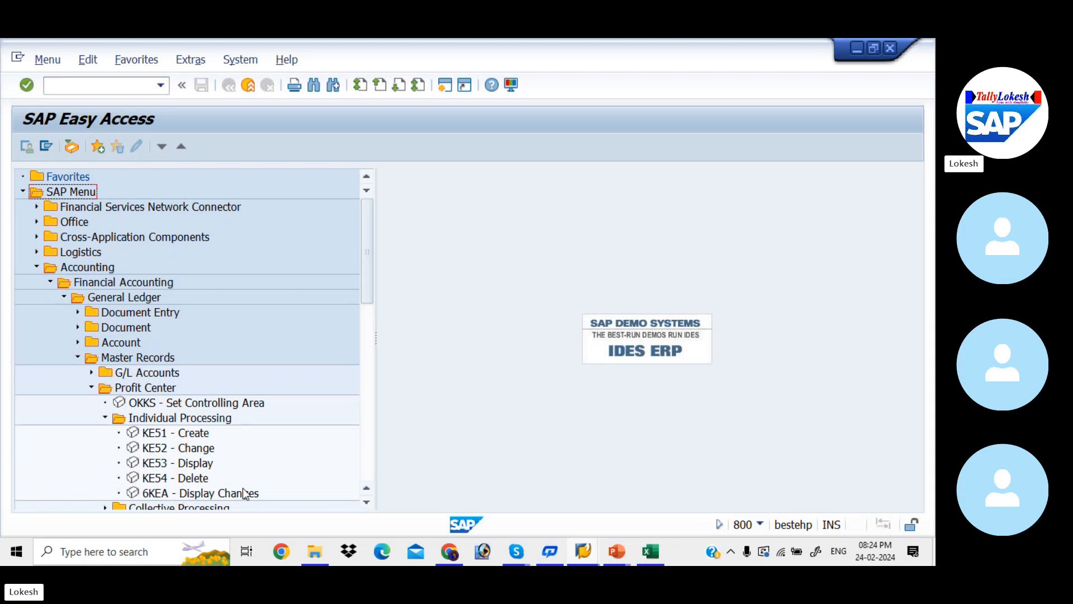
pyautogui.click(192, 437)
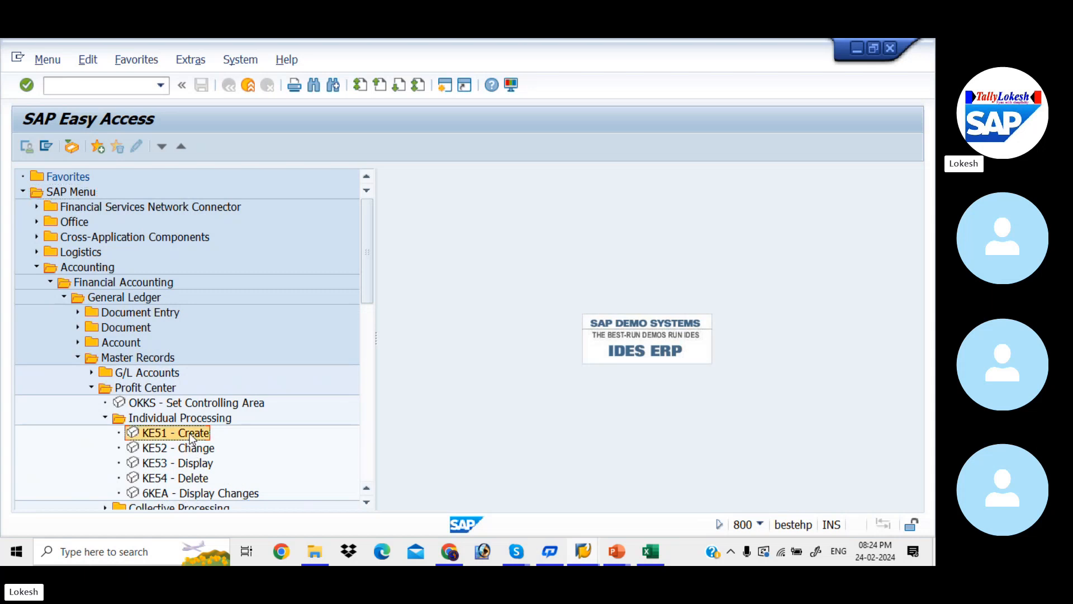
pyautogui.doubleClick(191, 437)
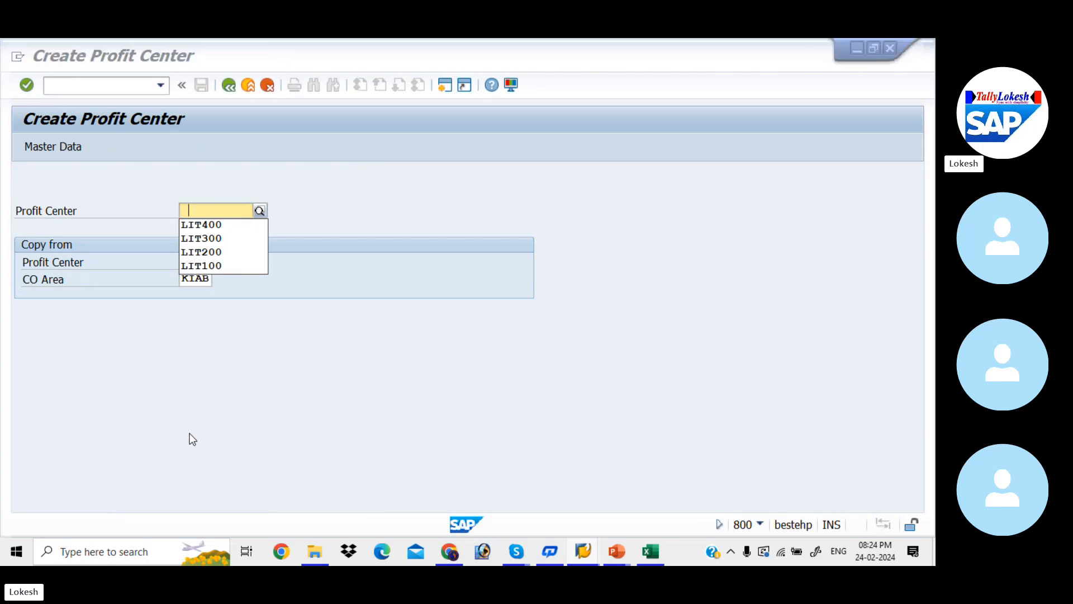
# Check the profit center codes in the Excel sheet, enter KI100 as the new SAP profit center and open its master data
pyautogui.hotkey('alt', 'Tab')
pyautogui.click(766, 436)
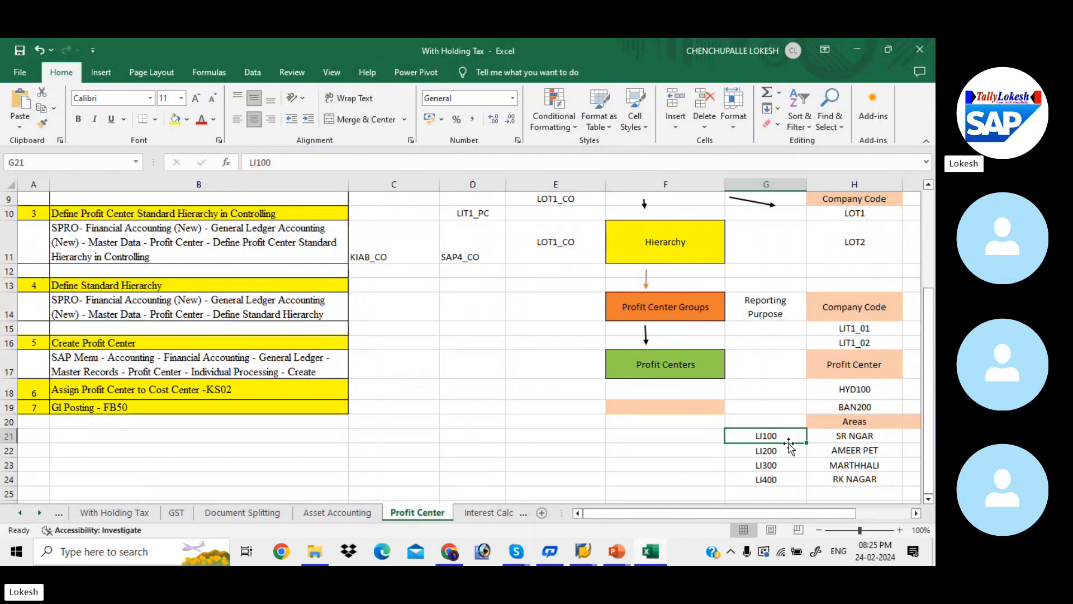
pyautogui.hotkey('alt', 'Tab')
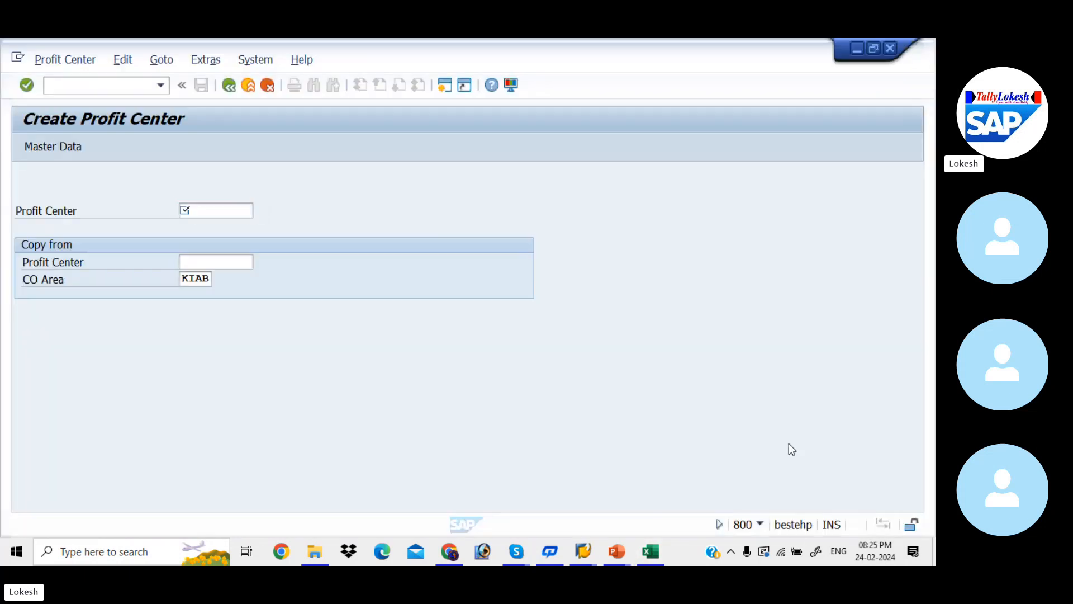
pyautogui.press('BackSpace')
pyautogui.write('KI100')
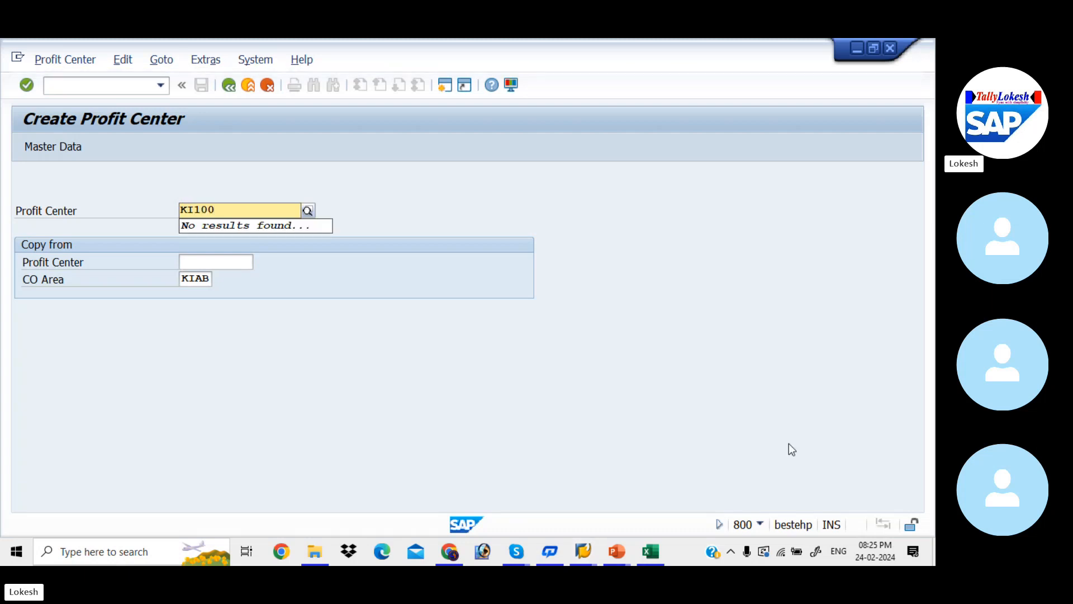
pyautogui.press('Tab')
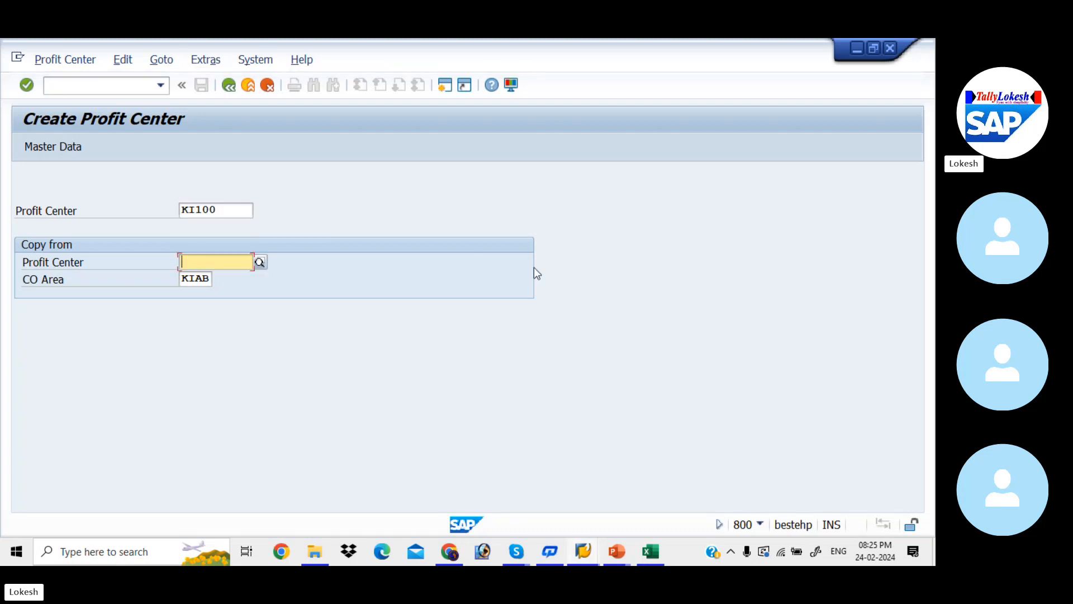
pyautogui.click(51, 145)
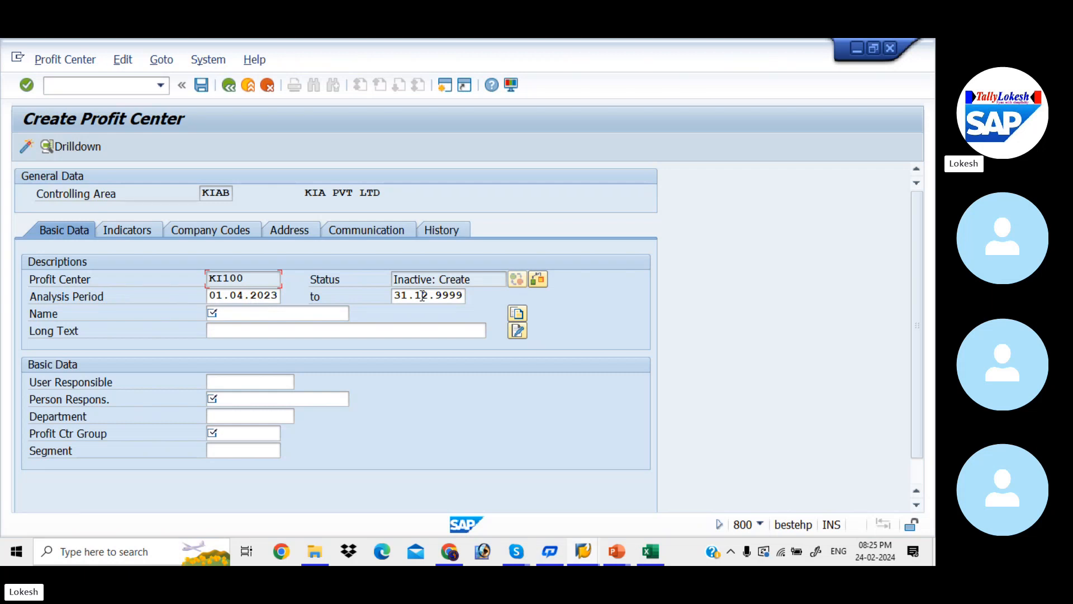
# Enter "SR NAGAR PC" as both the name and the long text of profit center KI100
pyautogui.click(277, 314)
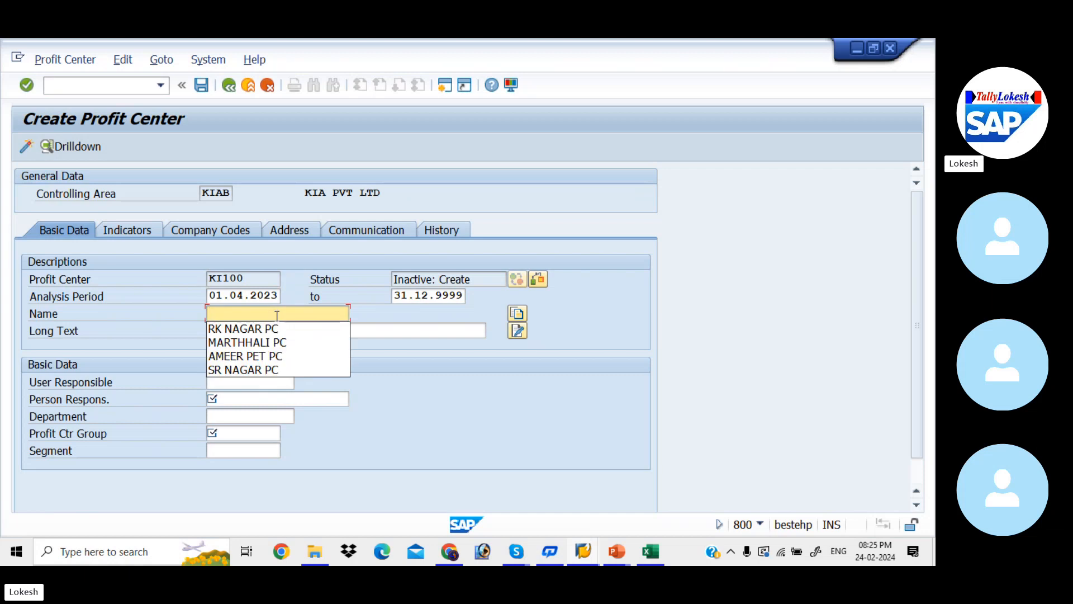
pyautogui.hotkey('alt', 'Tab')
pyautogui.hotkey('alt', 'Tab')
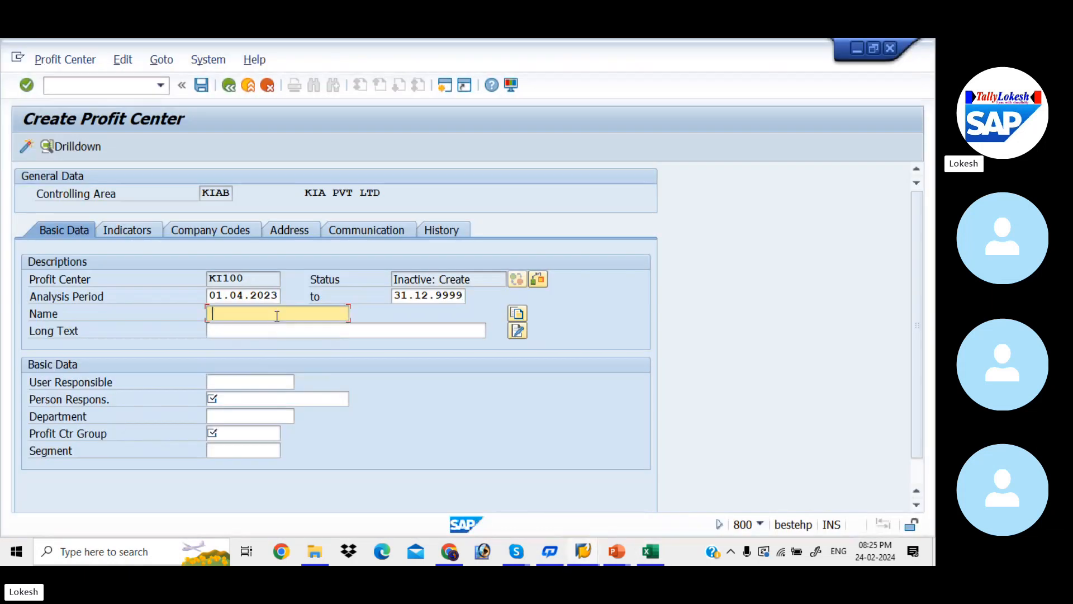
pyautogui.press('Down')
pyautogui.press('Down')
pyautogui.press('Down')
pyautogui.press('Down')
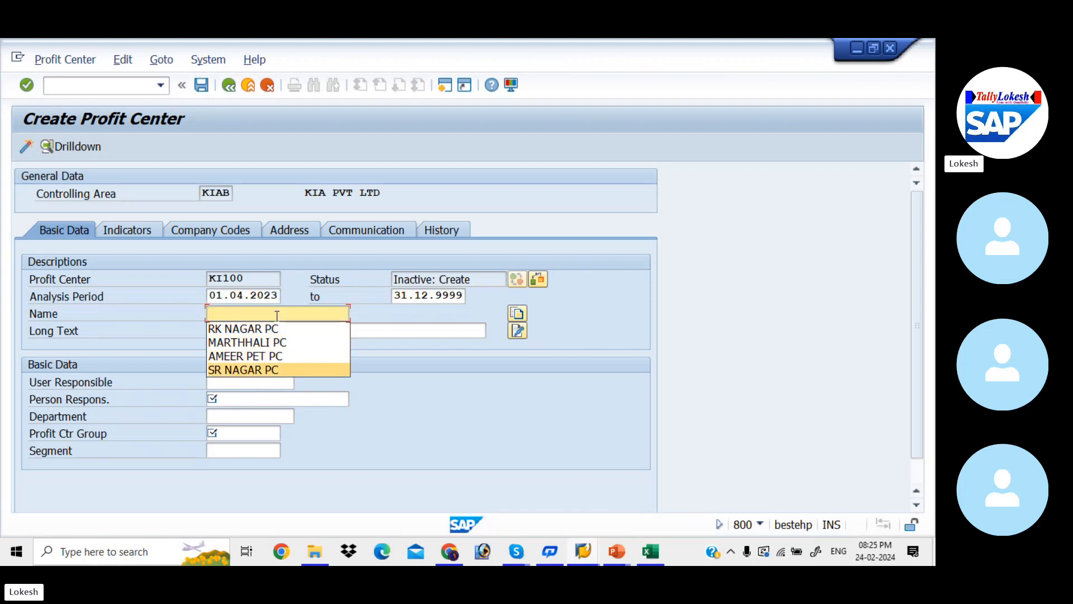
pyautogui.press('Tab')
pyautogui.press('Tab')
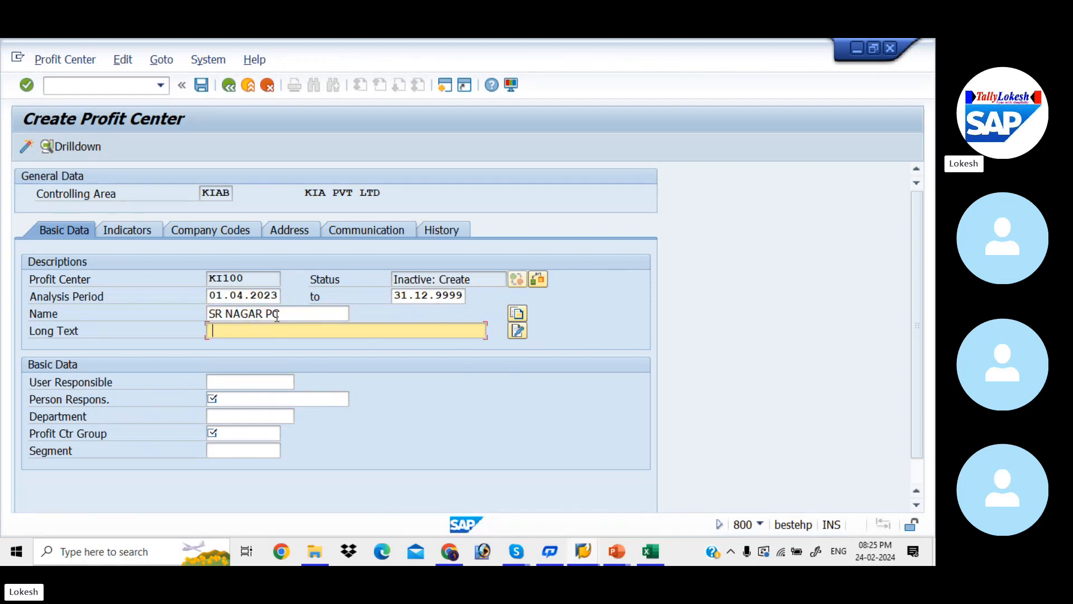
pyautogui.press('Down')
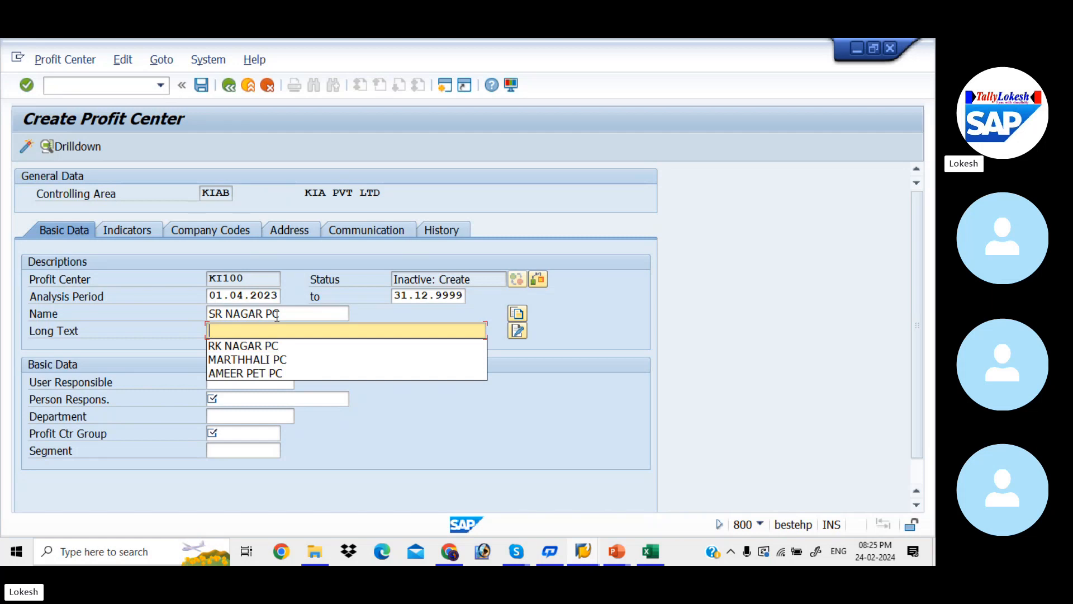
pyautogui.write('SR NAGAR PC')
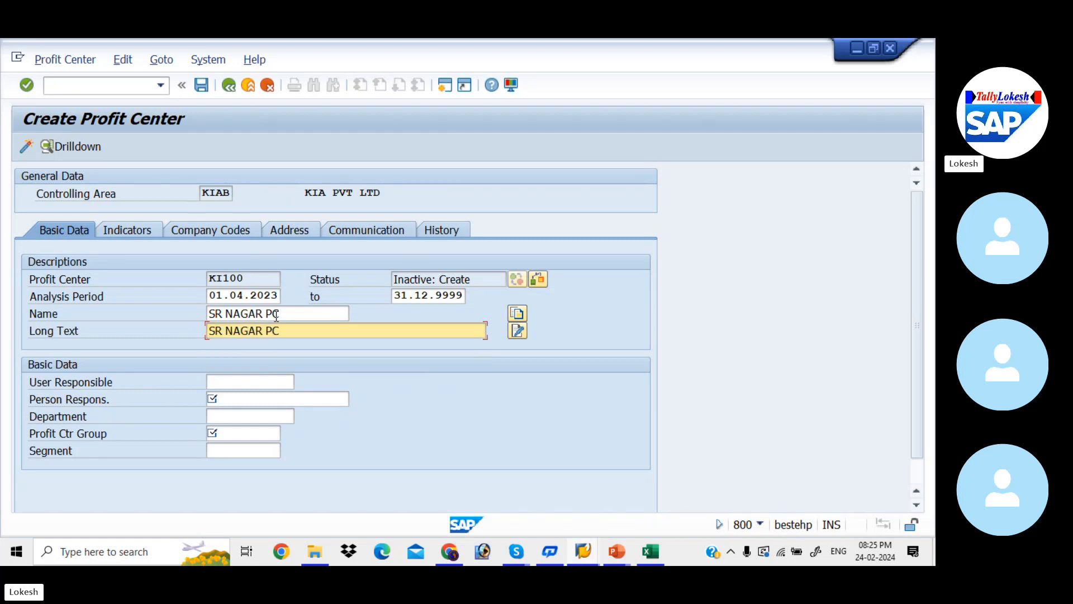
# Select the second suggested name as person responsible for profit center KI100 and set the department to FINANCE
pyautogui.click(229, 381)
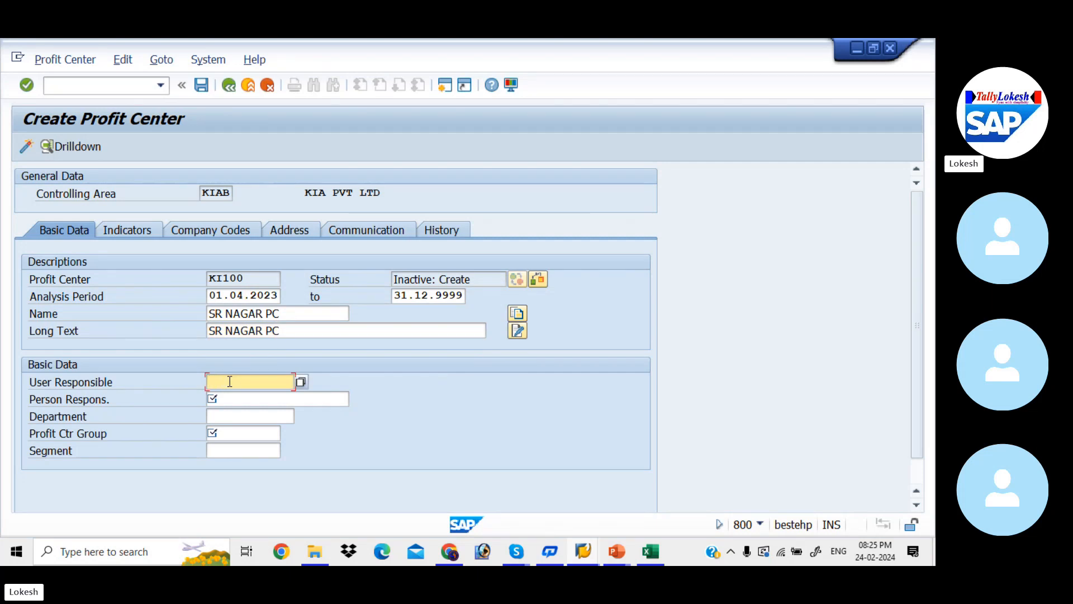
pyautogui.press('Tab')
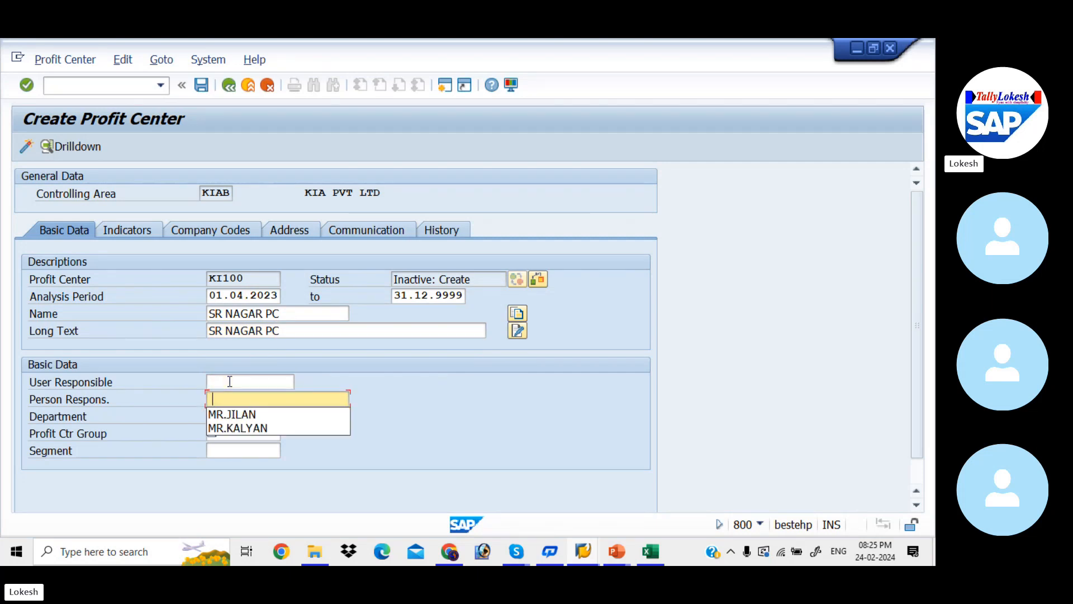
pyautogui.press('Down')
pyautogui.press('Down')
pyautogui.press('Return')
pyautogui.press('Tab')
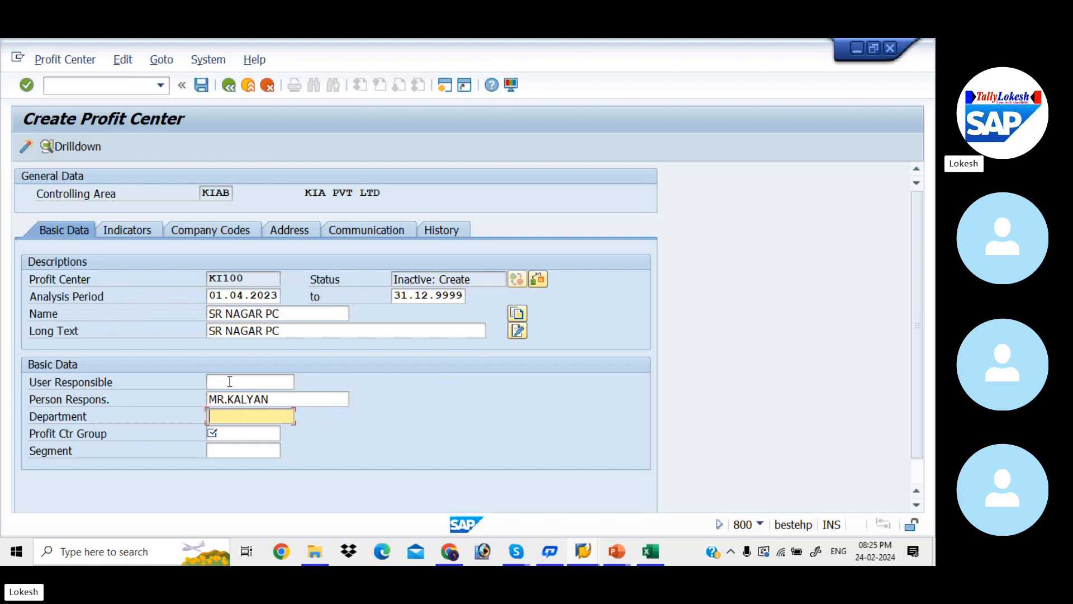
pyautogui.press('Down')
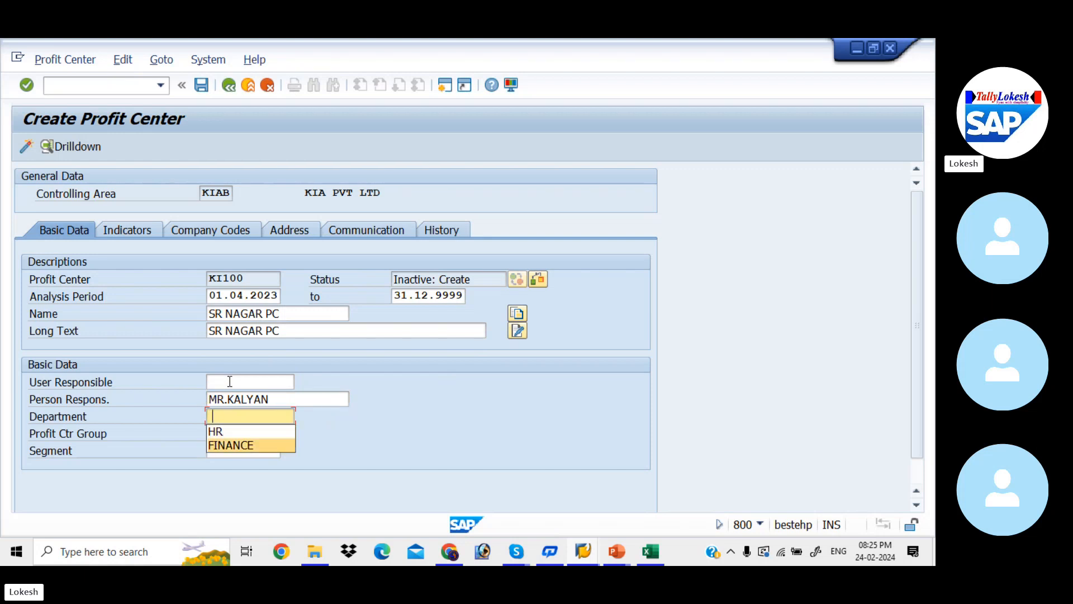
pyautogui.press('Return')
pyautogui.press('Tab')
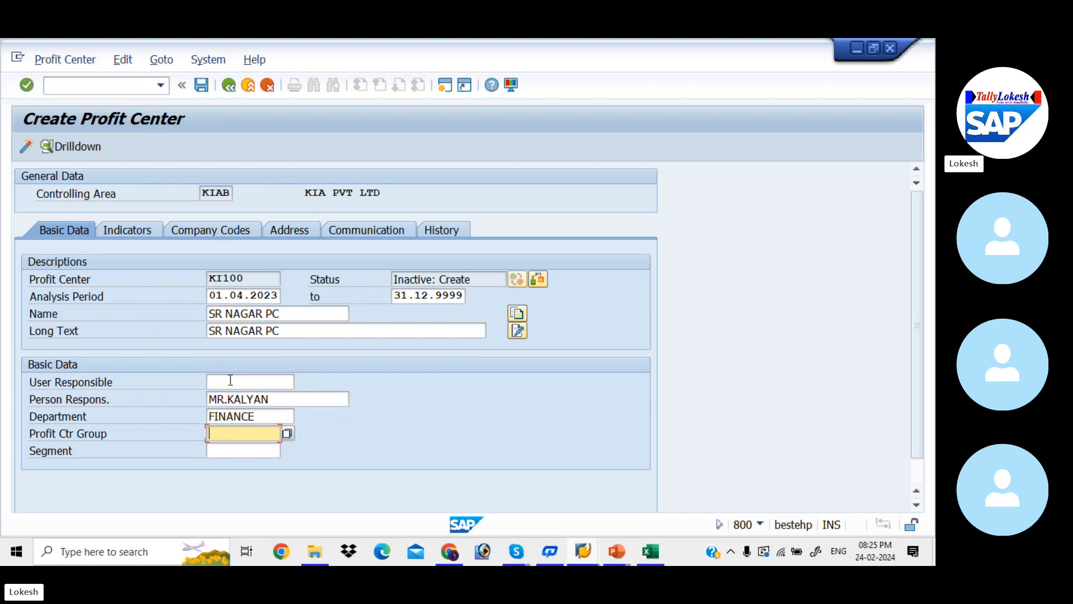
# Assign profit center group KIAB_SR (SR NAGAR PROFIT CENTER) and segment 1235 (RENT) to profit center KI100
pyautogui.click(287, 432)
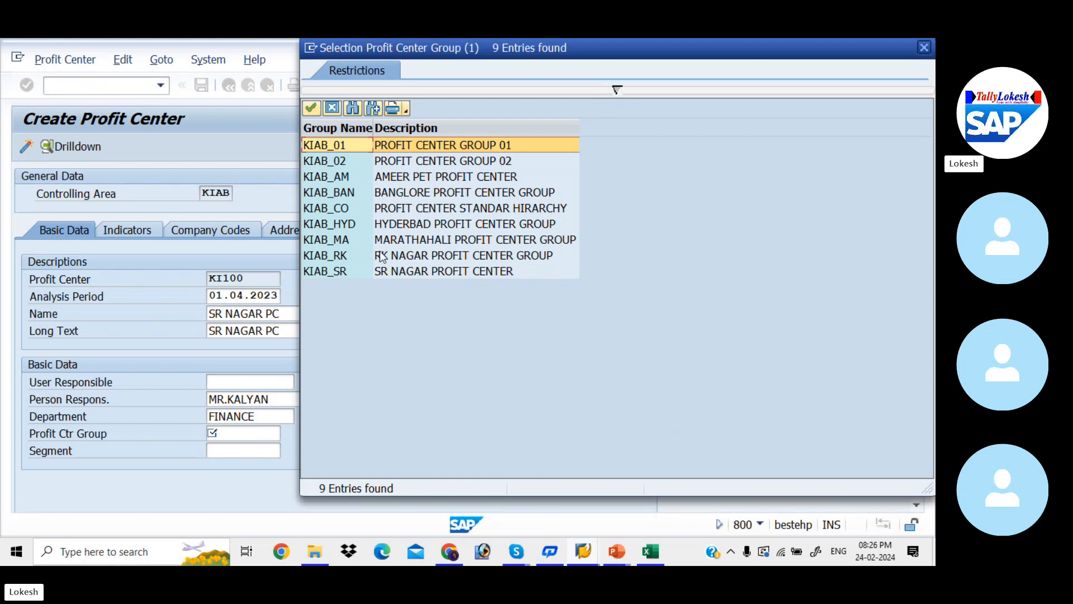
pyautogui.click(427, 229)
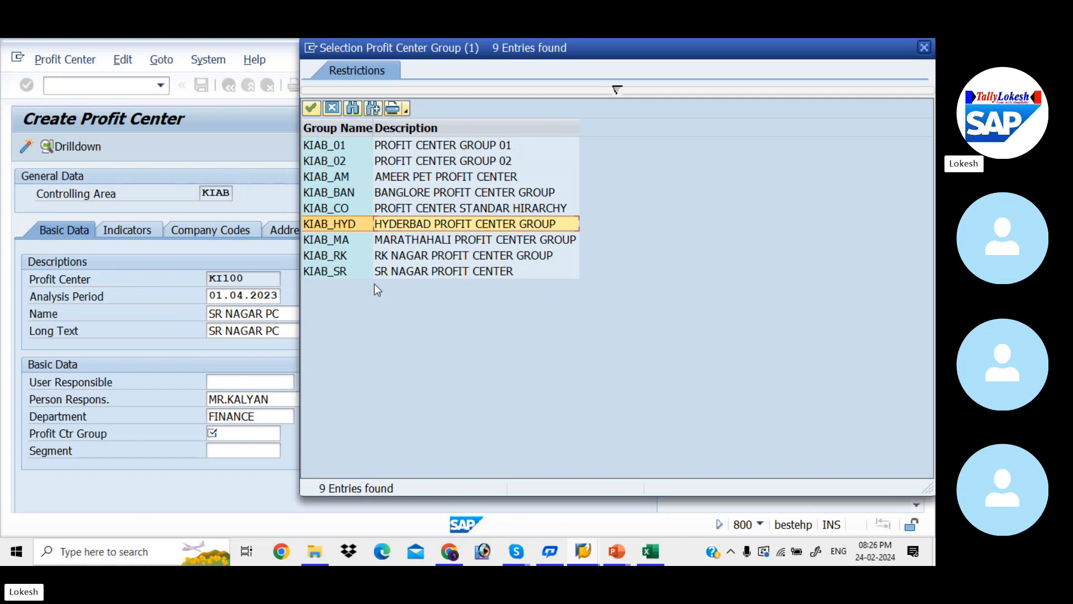
pyautogui.click(411, 273)
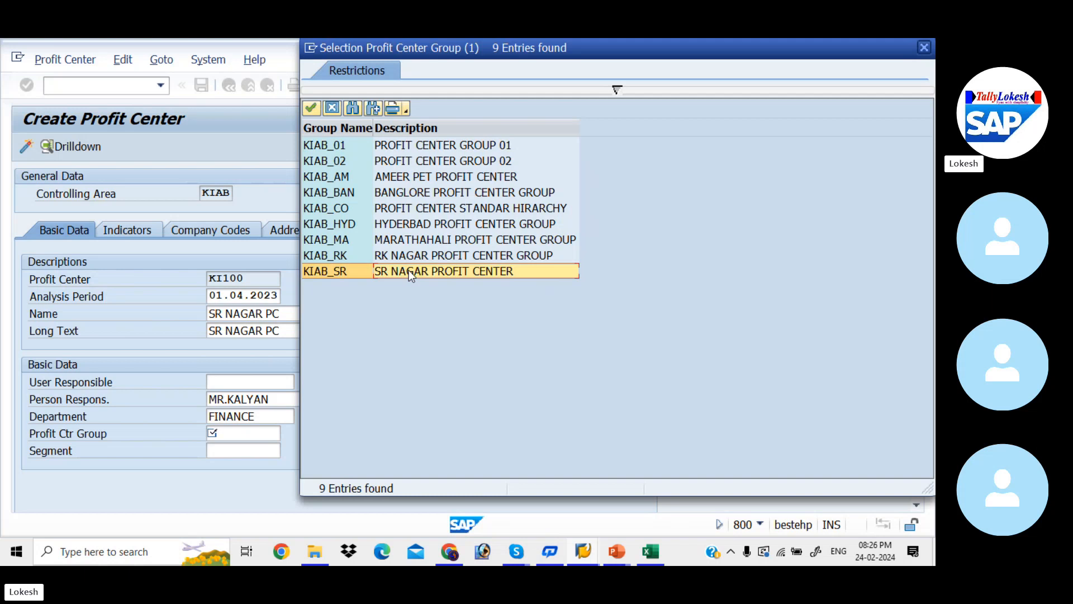
pyautogui.doubleClick(408, 270)
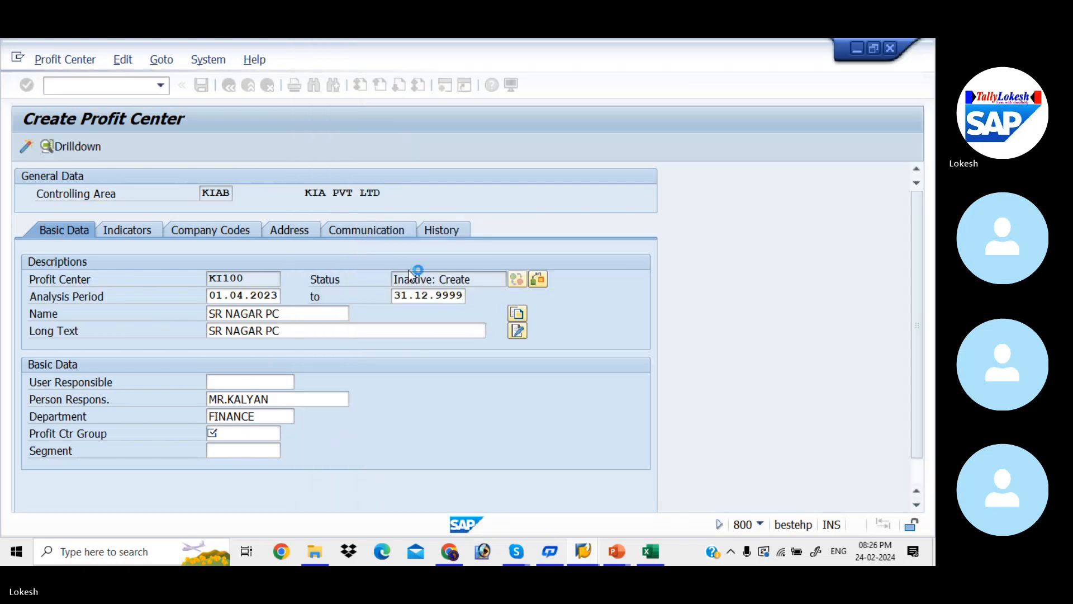
pyautogui.click(255, 450)
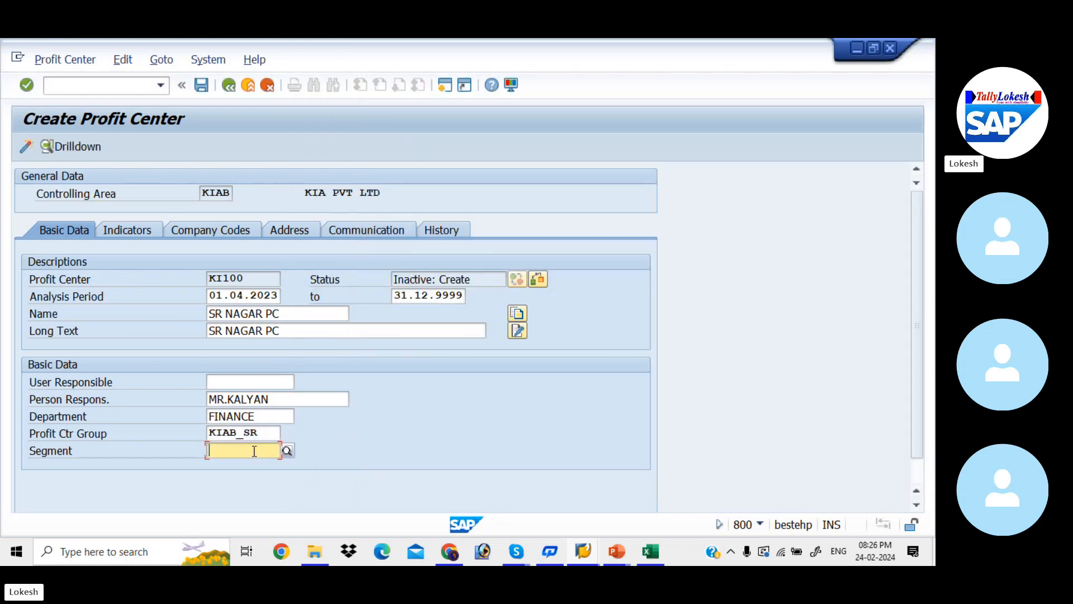
pyautogui.click(286, 452)
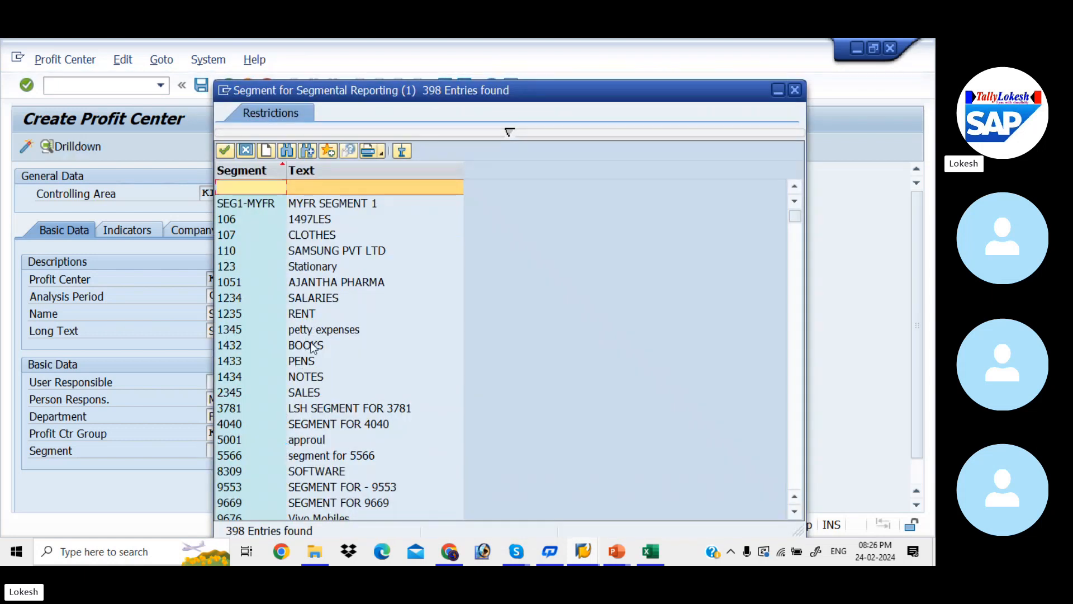
pyautogui.click(300, 313)
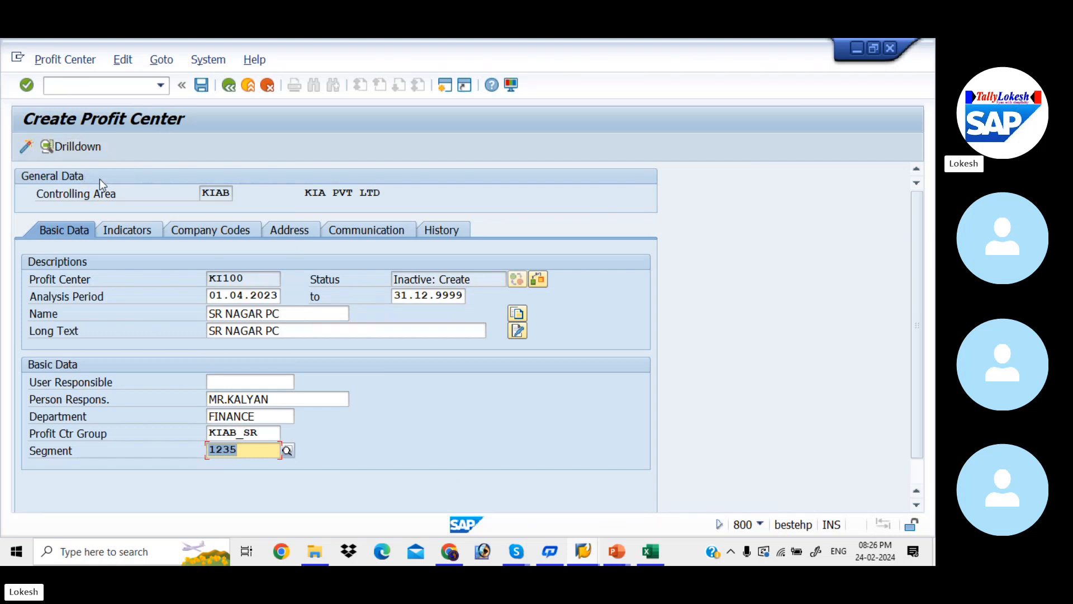
# Review the indicators, company codes, address, communication and history data of profit center KI100, and activate it
pyautogui.click(132, 226)
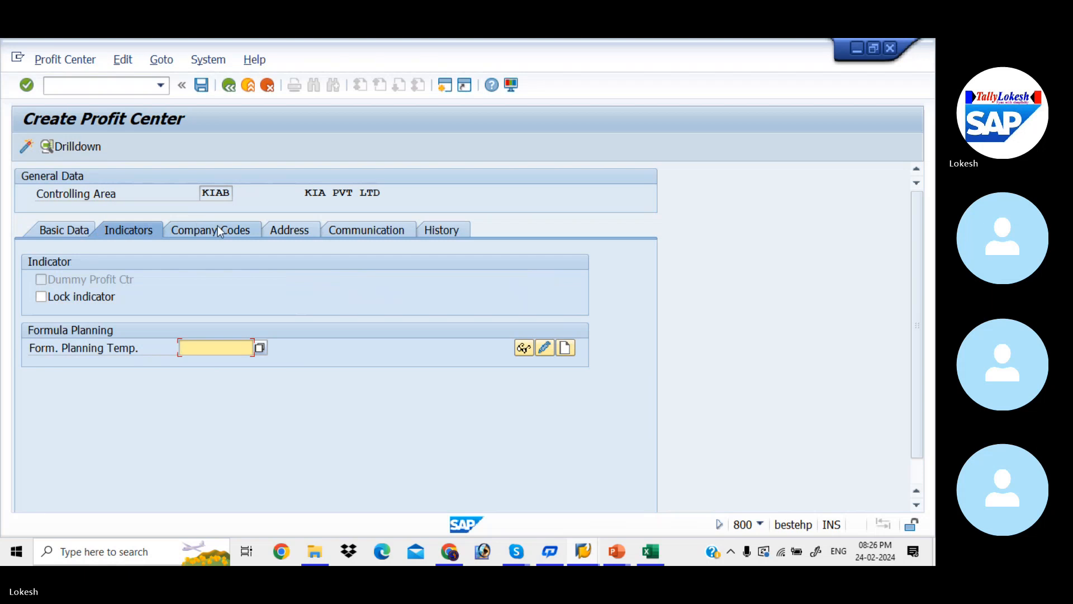
pyautogui.click(236, 231)
pyautogui.click(303, 229)
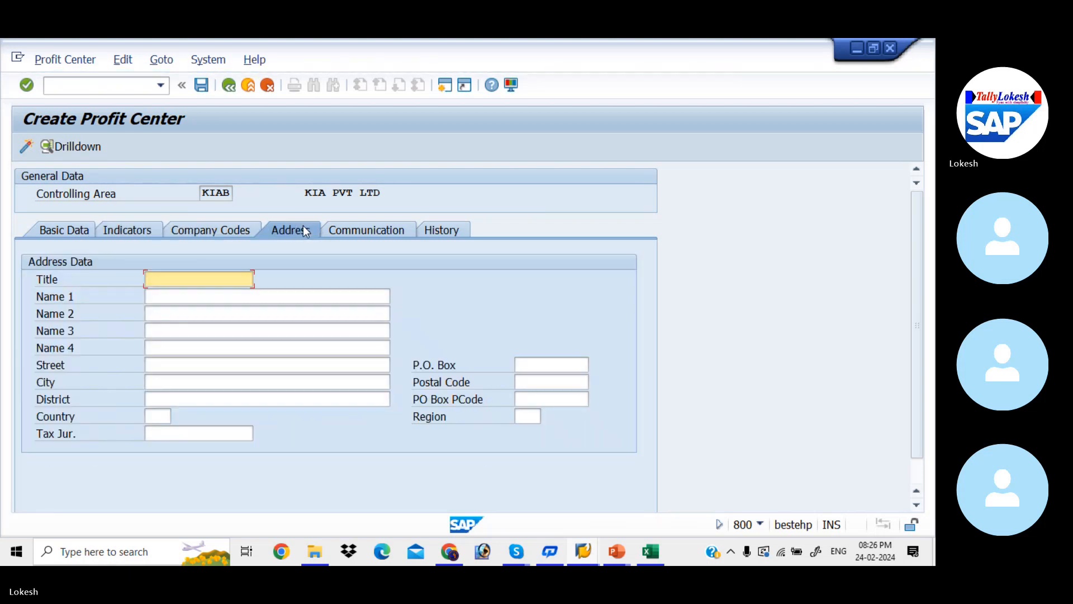
pyautogui.click(345, 235)
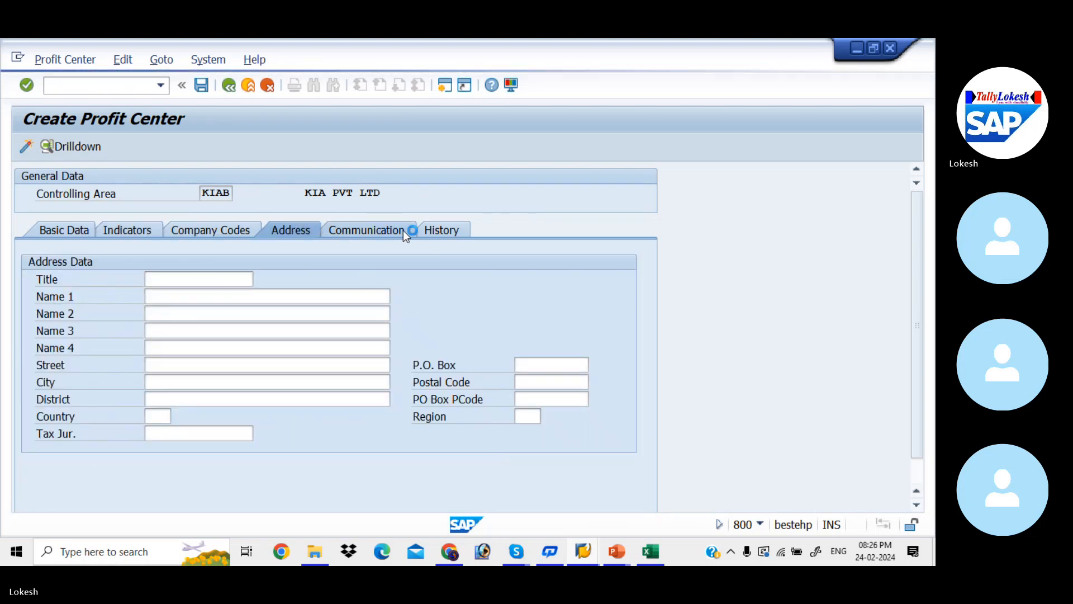
pyautogui.click(435, 232)
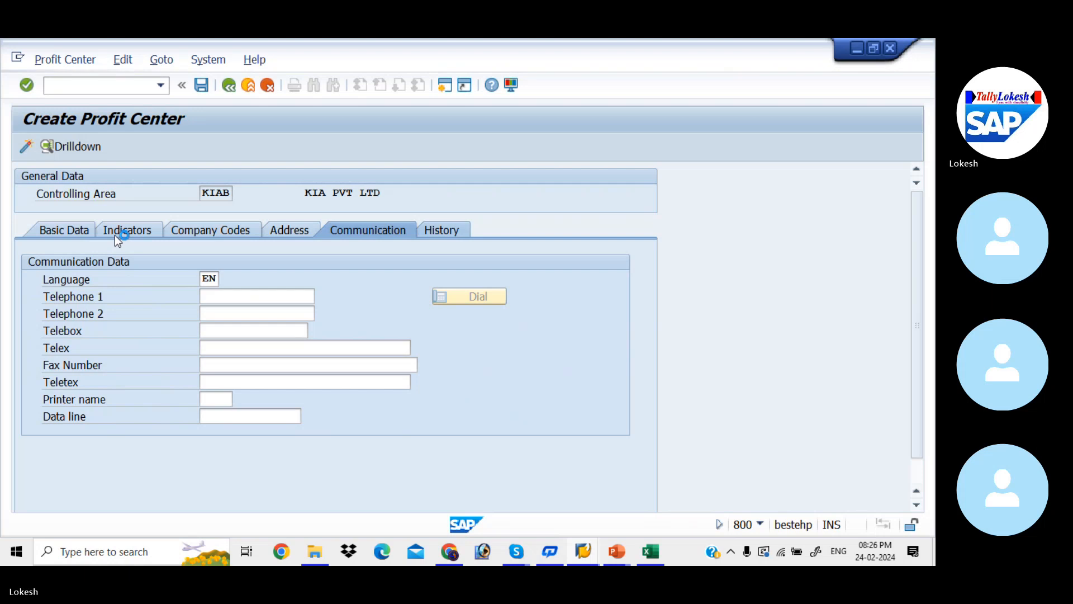
pyautogui.click(77, 232)
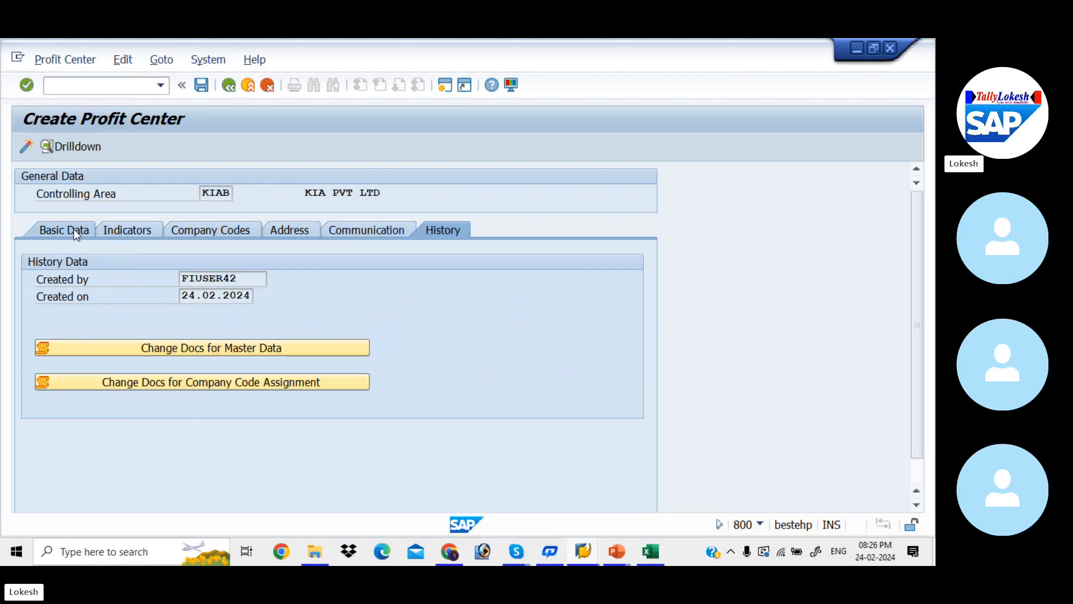
pyautogui.click(25, 147)
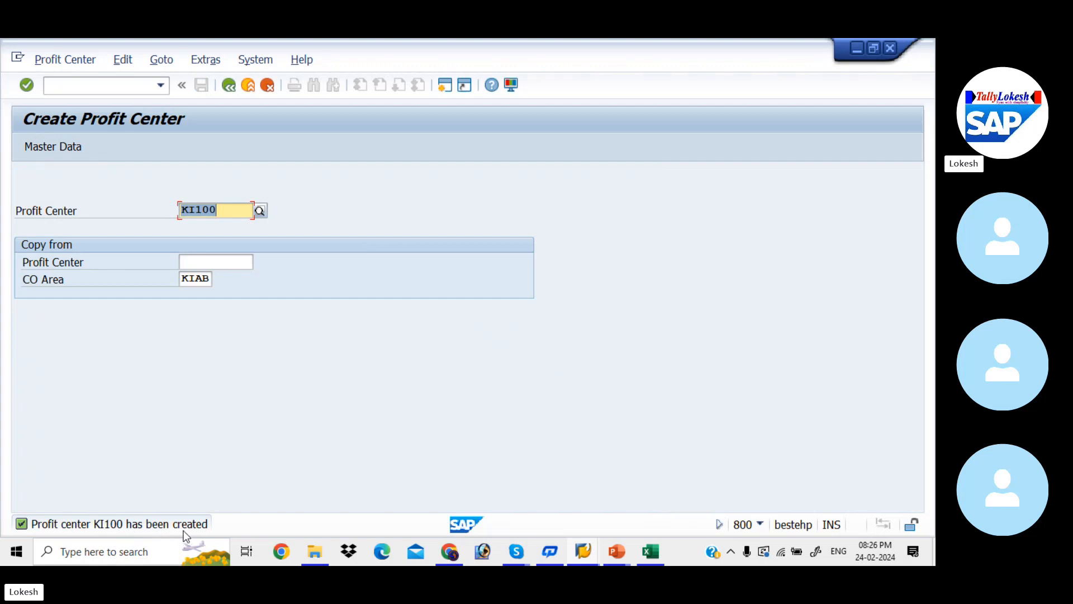
# Check the next profit center code in the Excel sheet, enter KI200 as the new SAP profit center and open its master data
pyautogui.hotkey('alt', 'Tab')
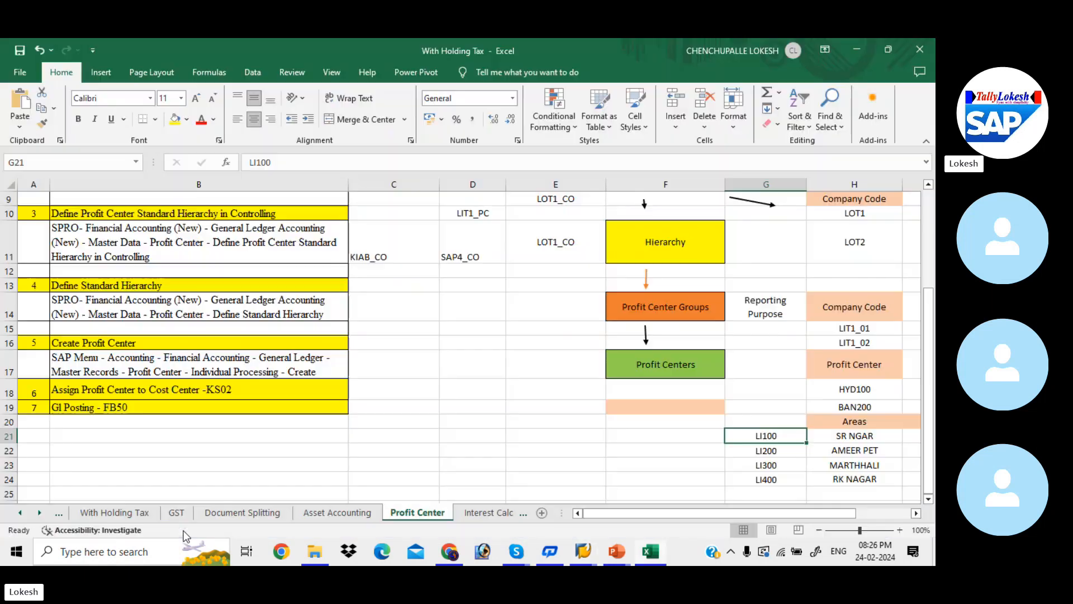
pyautogui.hotkey('alt', 'Tab')
pyautogui.press('BackSpace')
pyautogui.write('KI')
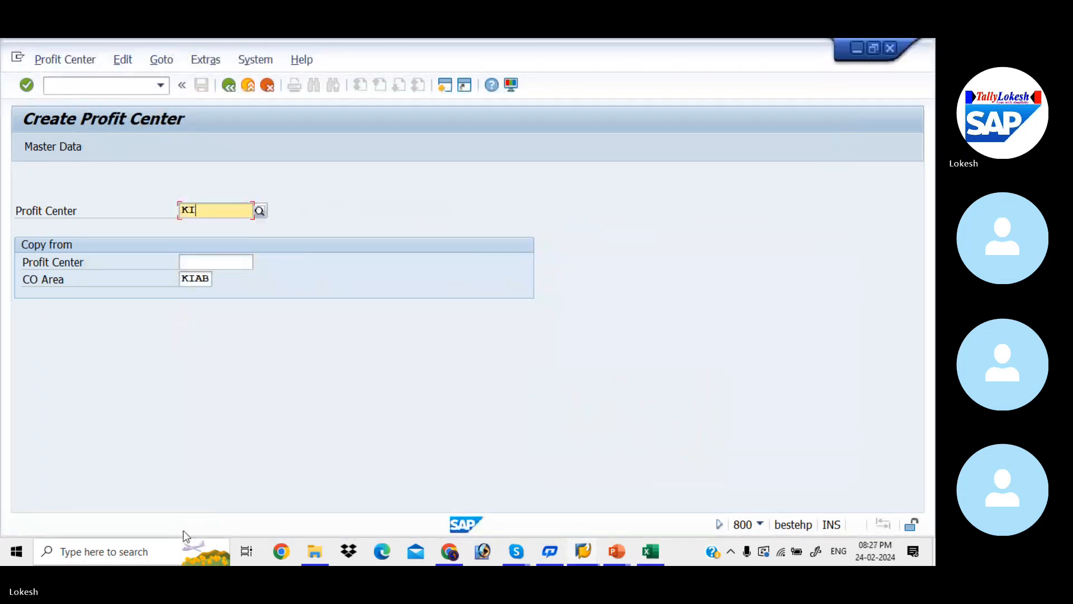
pyautogui.hotkey('alt', 'Tab')
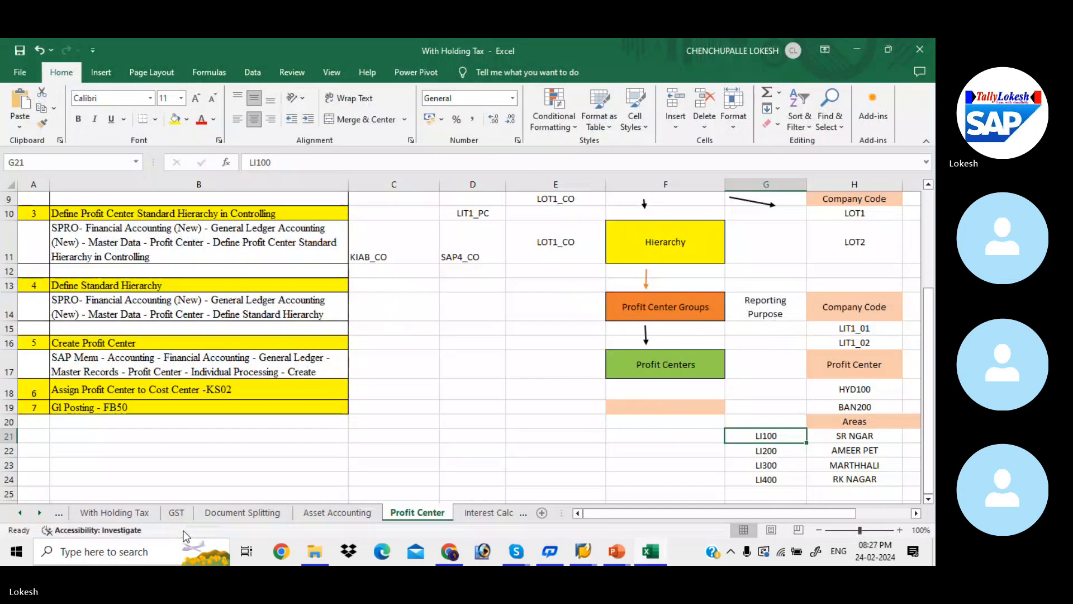
pyautogui.hotkey('alt', 'Tab')
pyautogui.write('200')
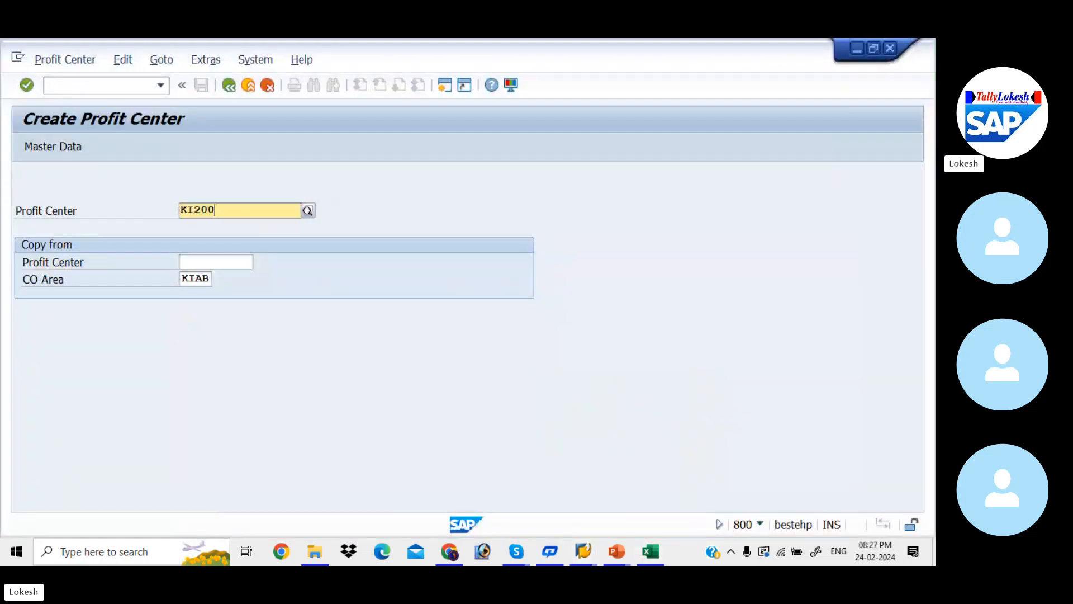
pyautogui.press('Return')
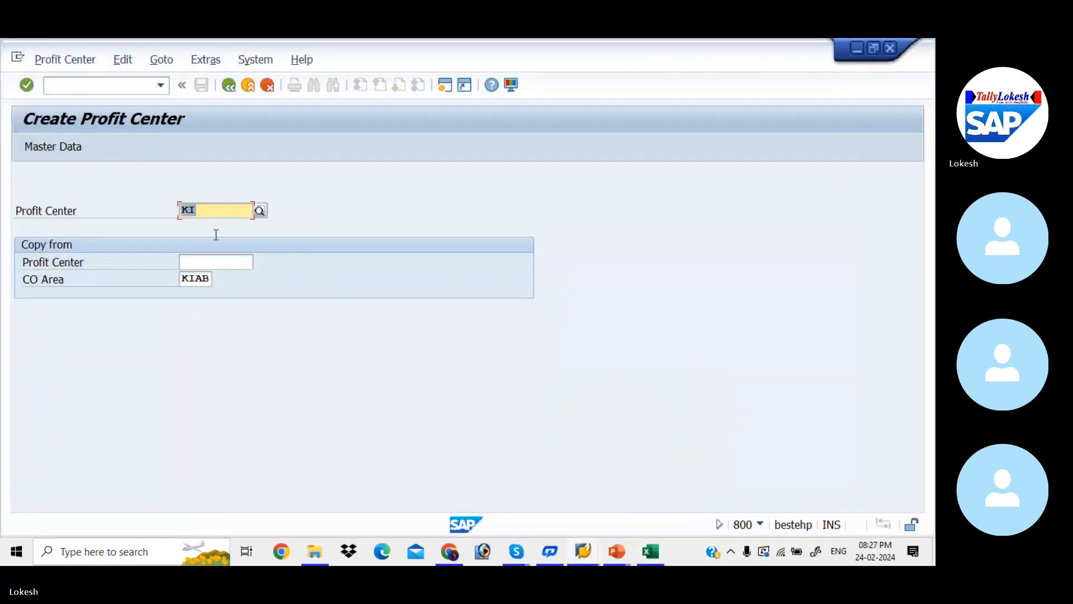
pyautogui.click(214, 210)
pyautogui.write('200')
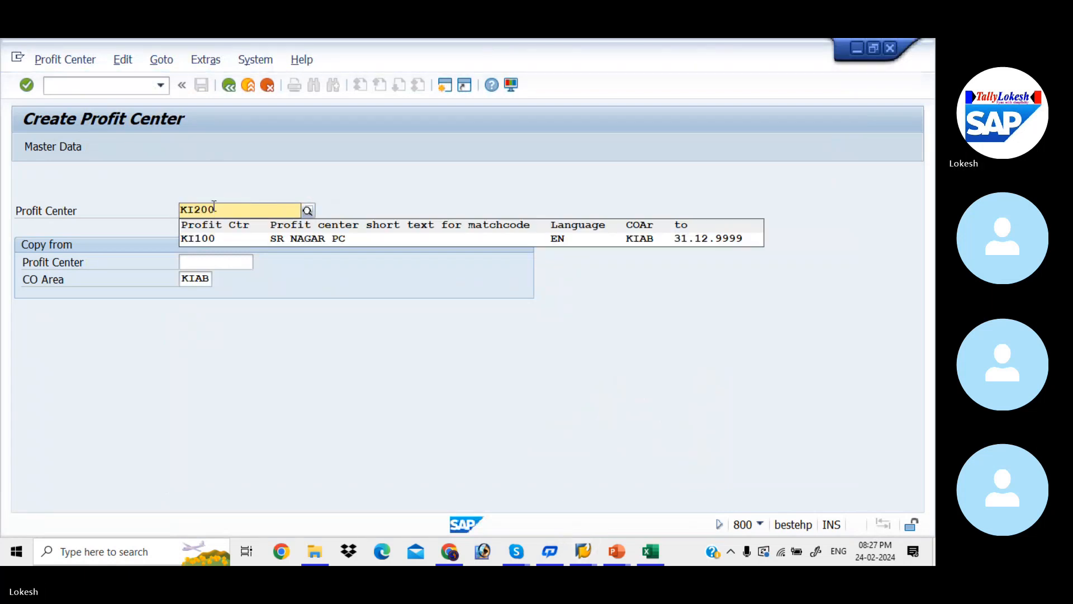
pyautogui.press('Tab')
pyautogui.click(73, 145)
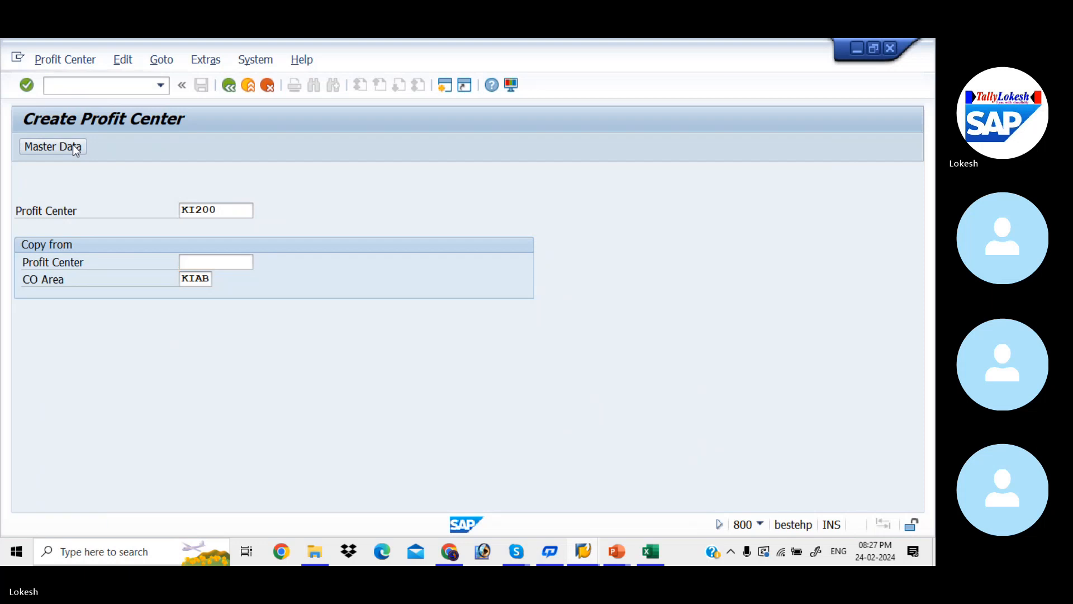
# Enter "AMEER PET PC" as the name of profit center KI200 and select the first suggested name as person responsible
pyautogui.click(224, 314)
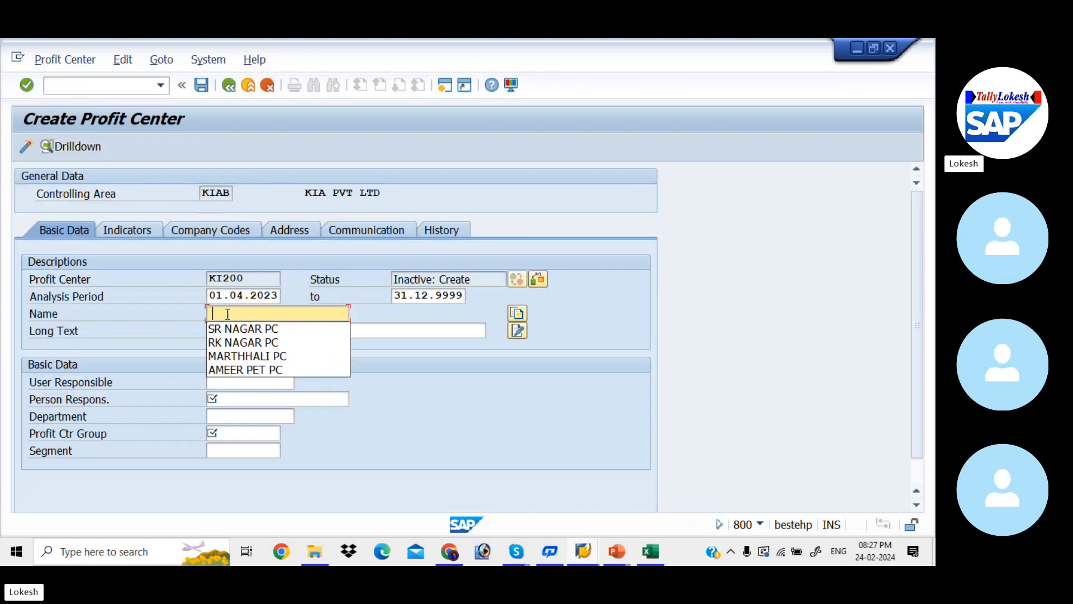
pyautogui.press('Down')
pyautogui.press('Down')
pyautogui.press('Down')
pyautogui.press('Down')
pyautogui.press('Return')
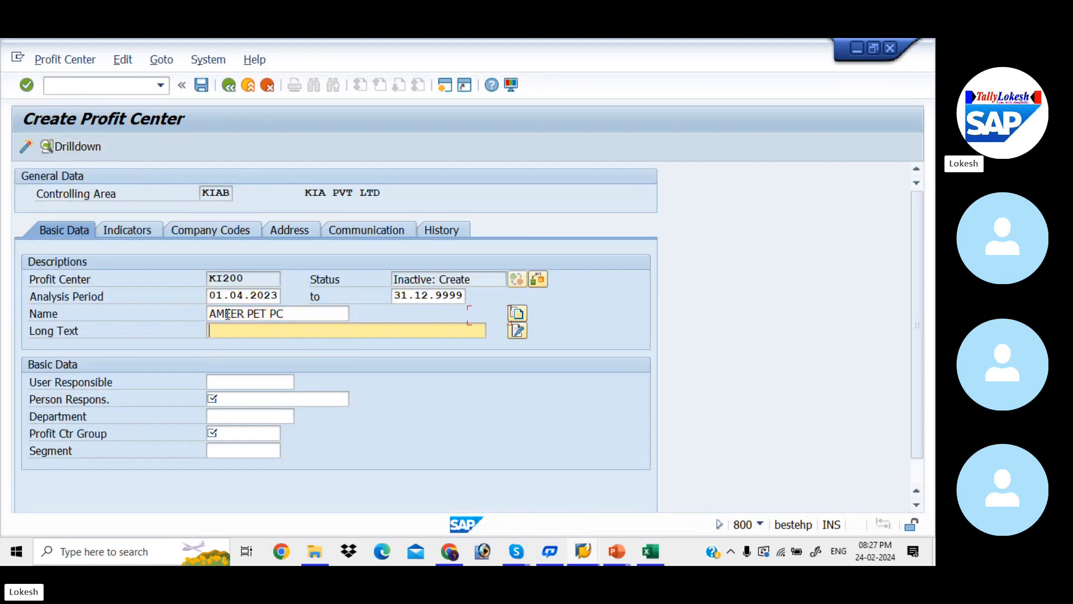
pyautogui.press('Tab')
pyautogui.press('Tab')
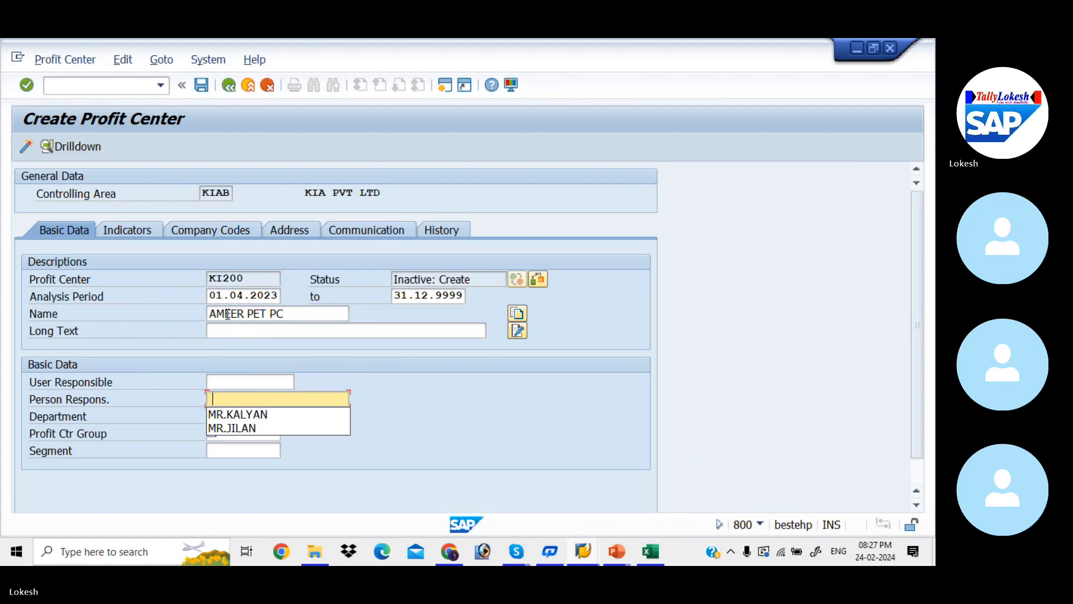
pyautogui.press('Down')
pyautogui.press('Return')
# Set the department of profit center KI200 to FINANCE and assign profit center group KIAB_AM (AMEER PET PROFIT CENTER)
pyautogui.press('Tab')
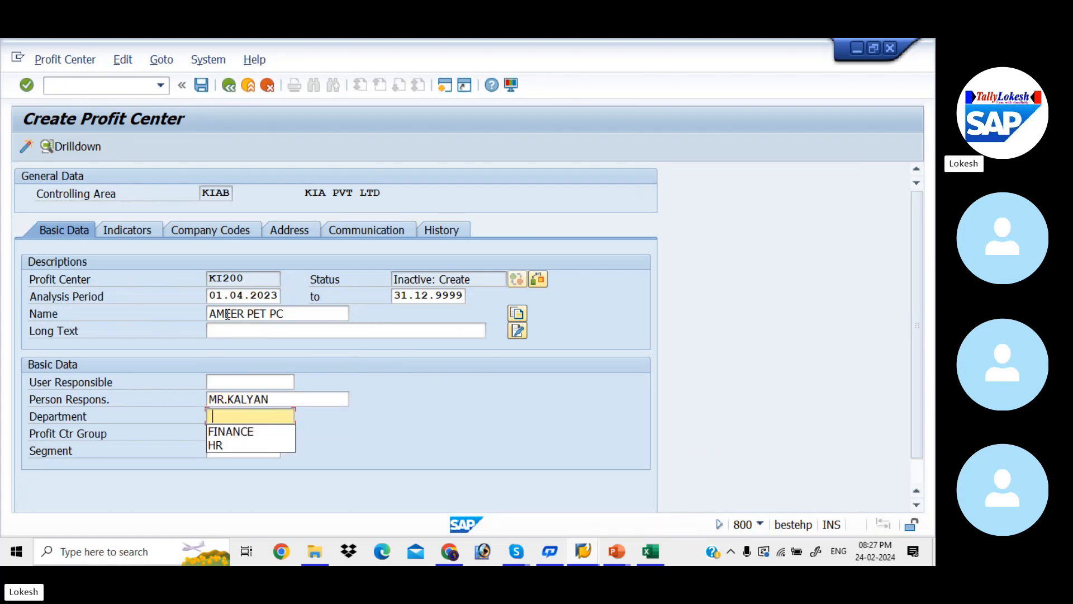
pyautogui.press('Down')
pyautogui.press('Return')
pyautogui.press('Tab')
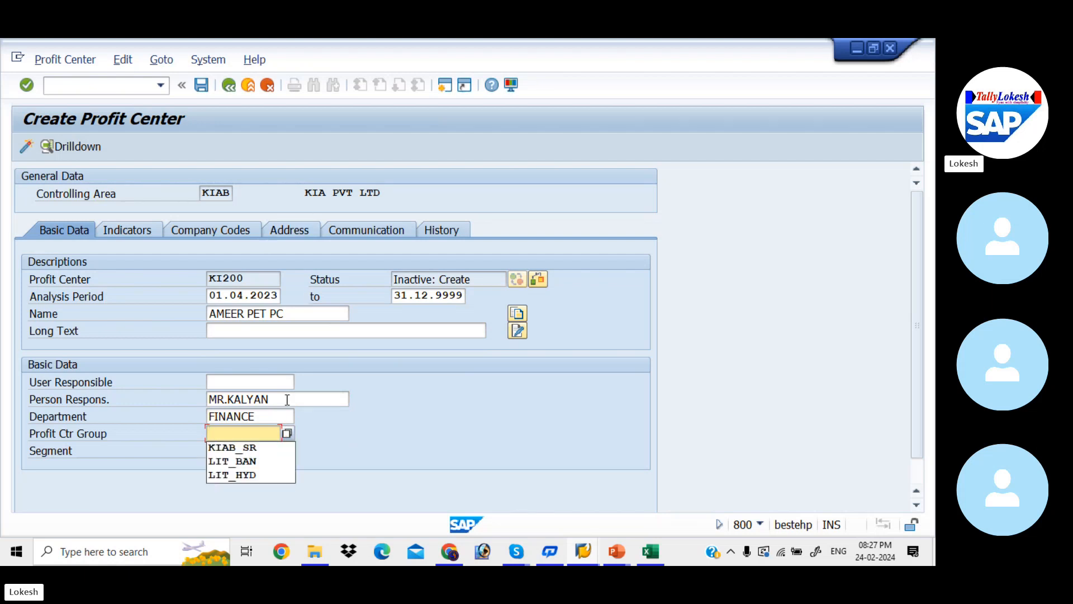
pyautogui.click(287, 434)
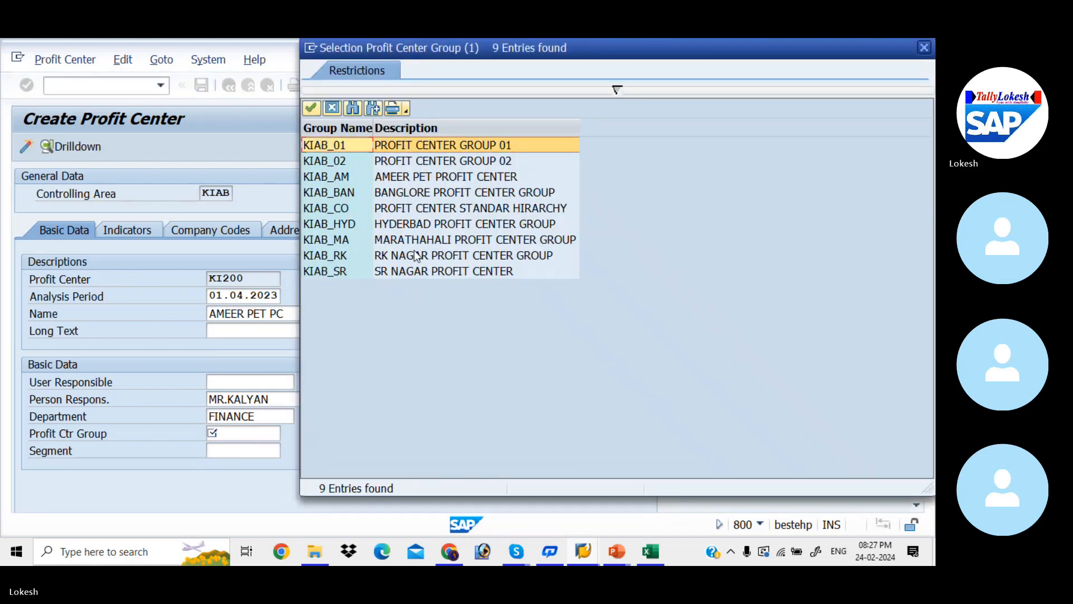
pyautogui.doubleClick(416, 177)
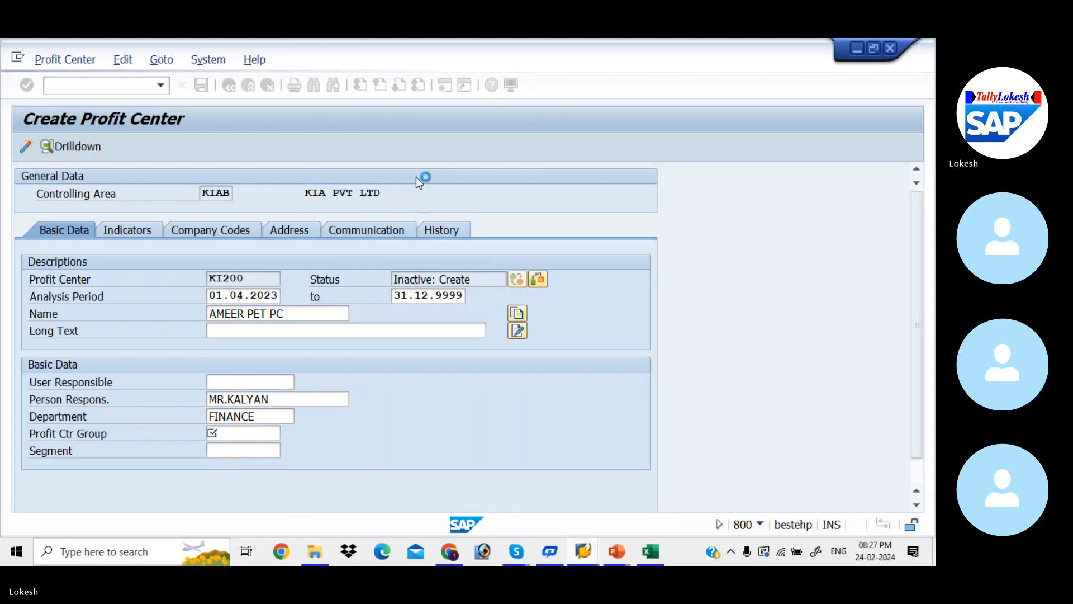
# Assign segment 1235 (RENT) to profit center KI200 and activate the profit center
pyautogui.click(255, 450)
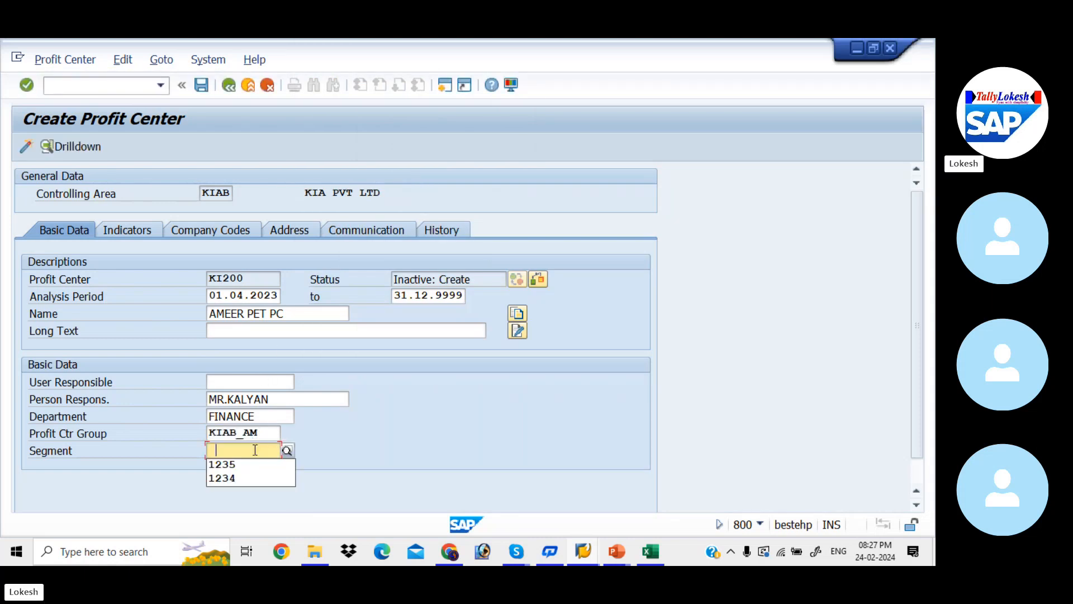
pyautogui.click(287, 450)
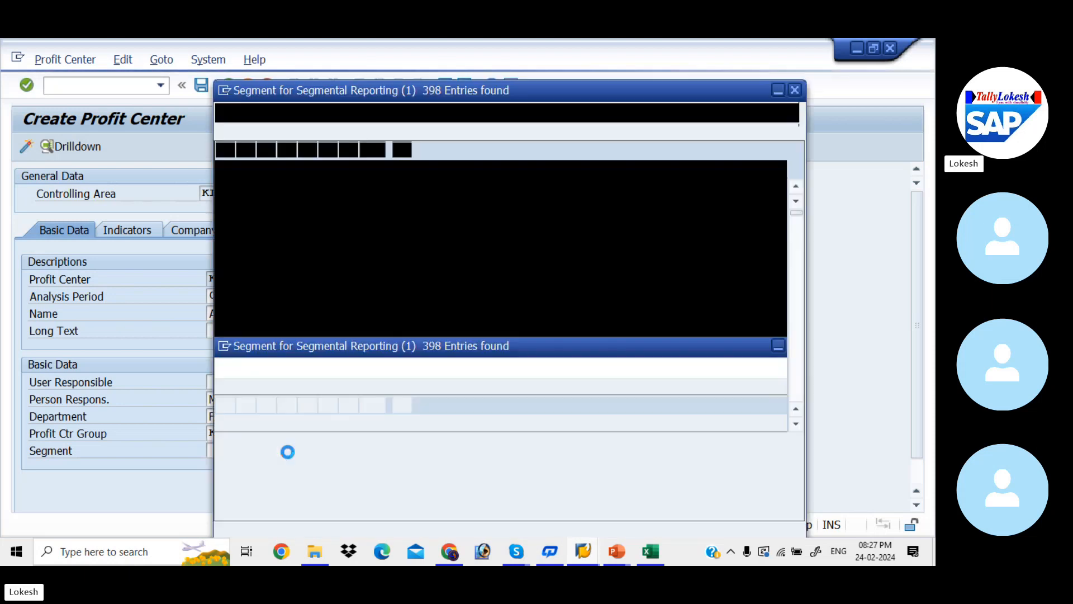
pyautogui.press('Down')
pyautogui.press('Down')
pyautogui.press('Down')
pyautogui.press('Down')
pyautogui.press('Down')
pyautogui.press('Down')
pyautogui.press('Down')
pyautogui.press('Down')
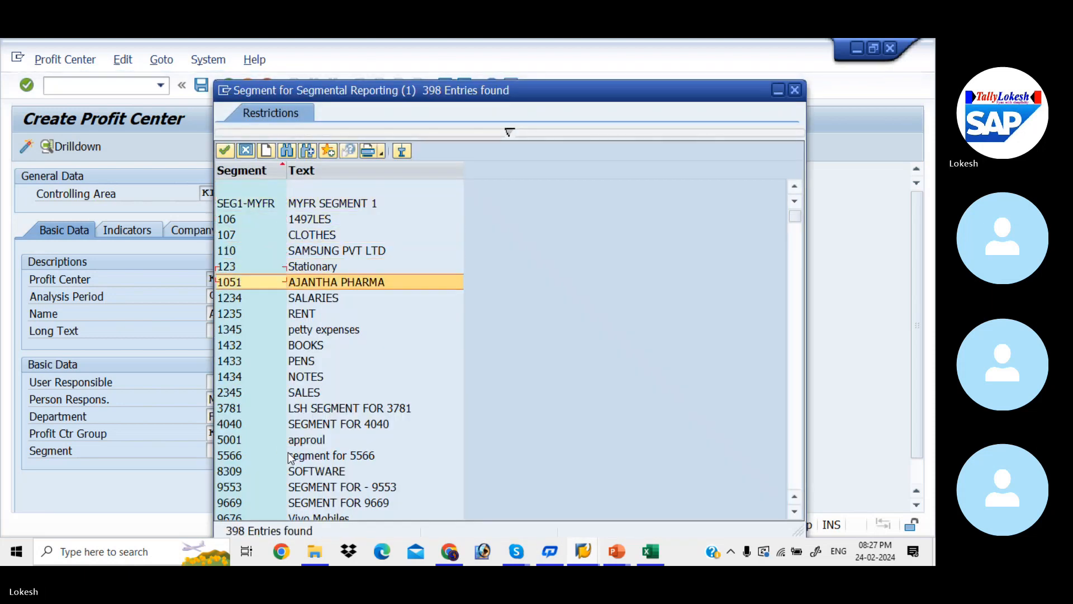
pyautogui.press('Return')
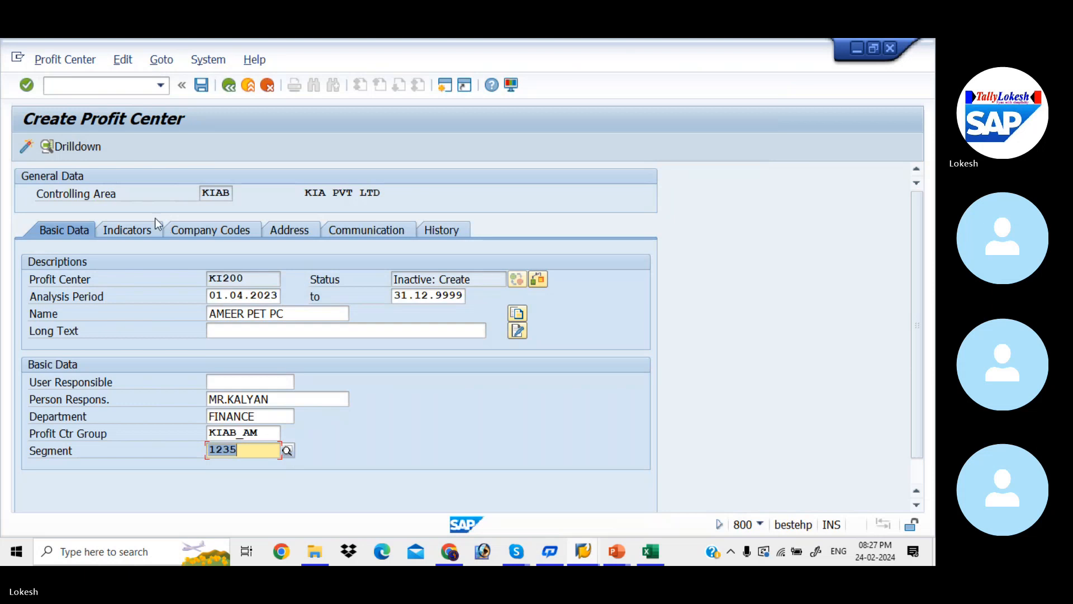
pyautogui.click(27, 147)
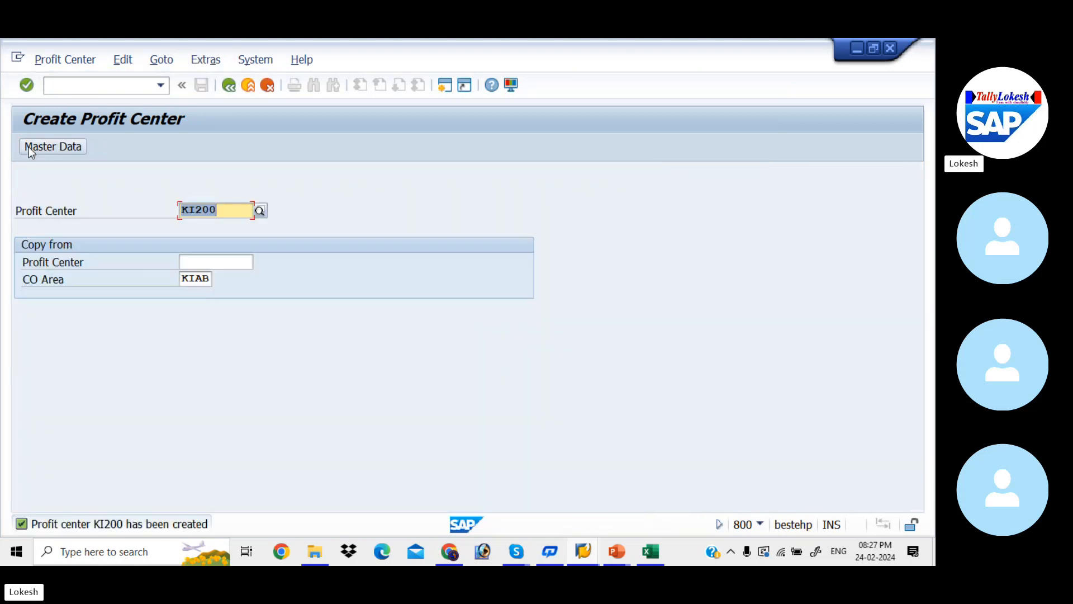
# Enter KI300 as the next new profit center and open its master data
pyautogui.press('BackSpace')
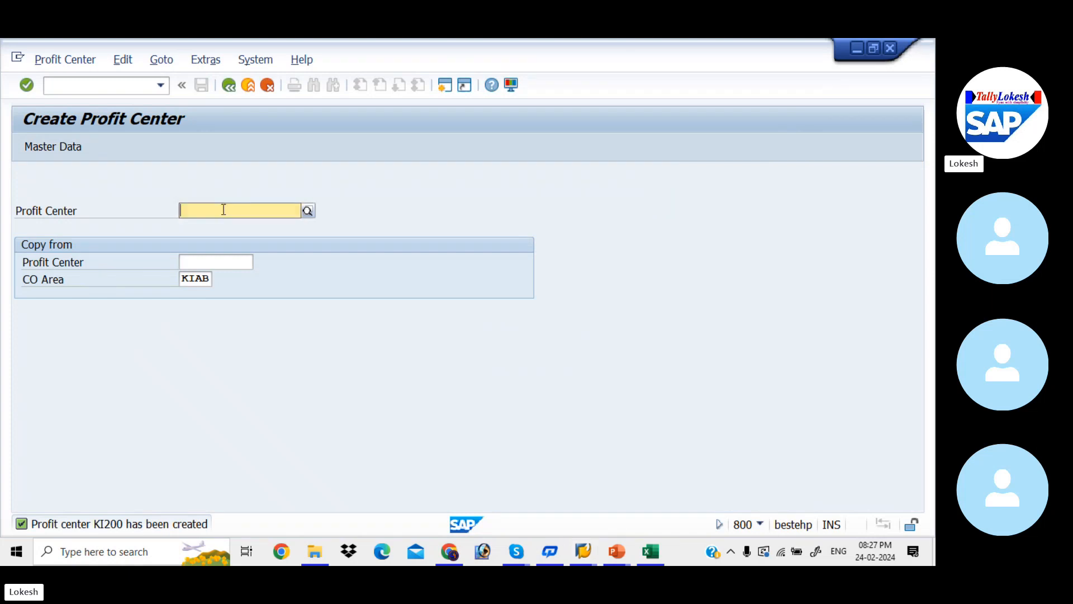
pyautogui.write('KI300')
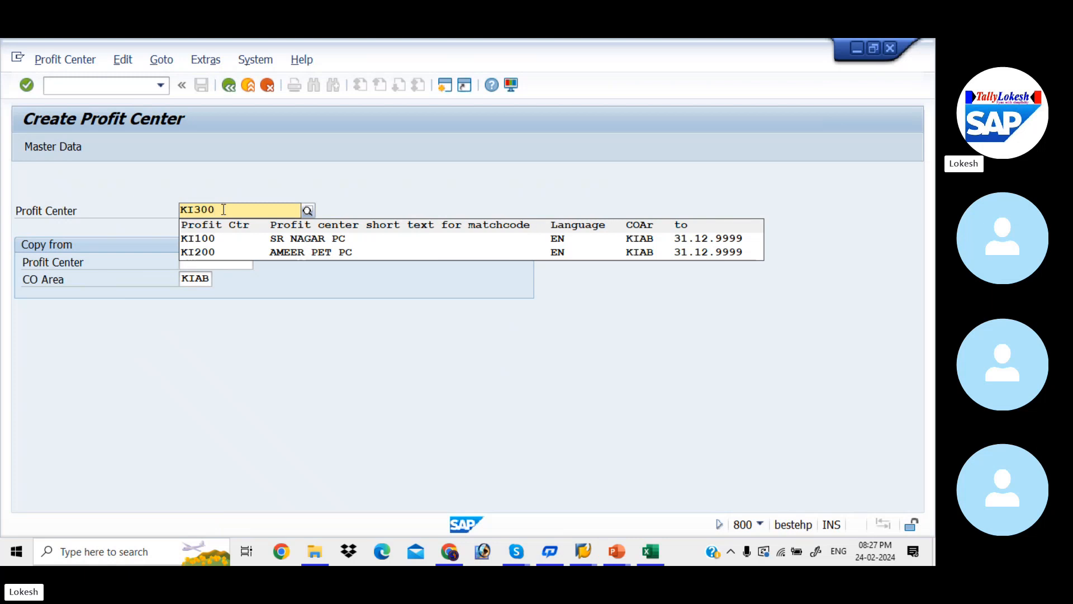
pyautogui.press('Tab')
pyautogui.click(60, 147)
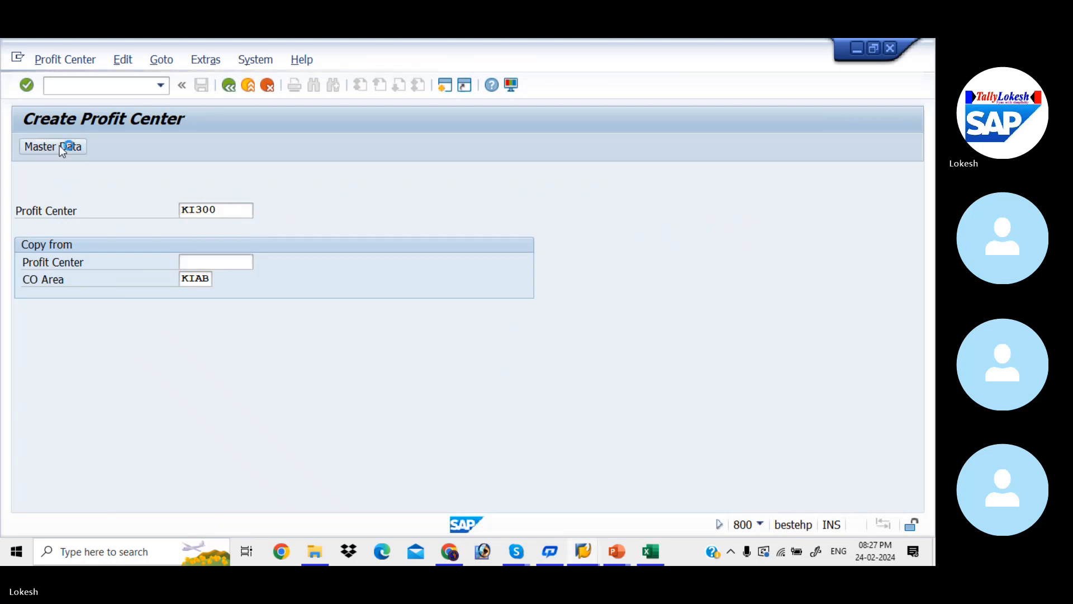
# Enter "MARTHHALI PC" as both the name and the long text of profit center KI300
pyautogui.click(236, 314)
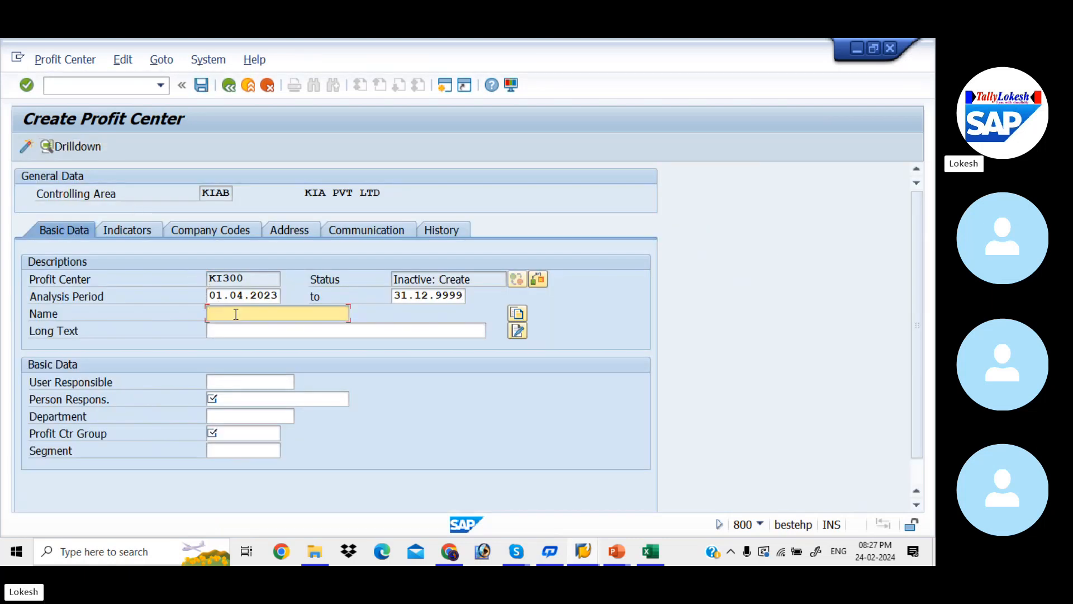
pyautogui.press('Down')
pyautogui.press('Down')
pyautogui.press('Down')
pyautogui.press('Down')
pyautogui.press('Return')
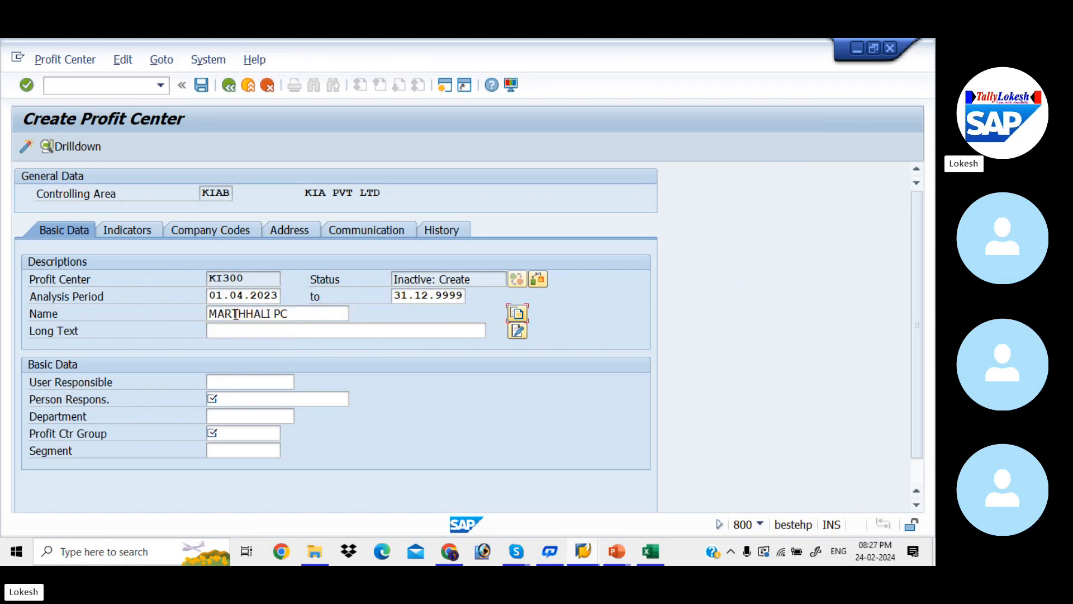
pyautogui.press('Tab')
pyautogui.press('Down')
pyautogui.press('Down')
pyautogui.press('Down')
pyautogui.press('Down')
pyautogui.press('Down')
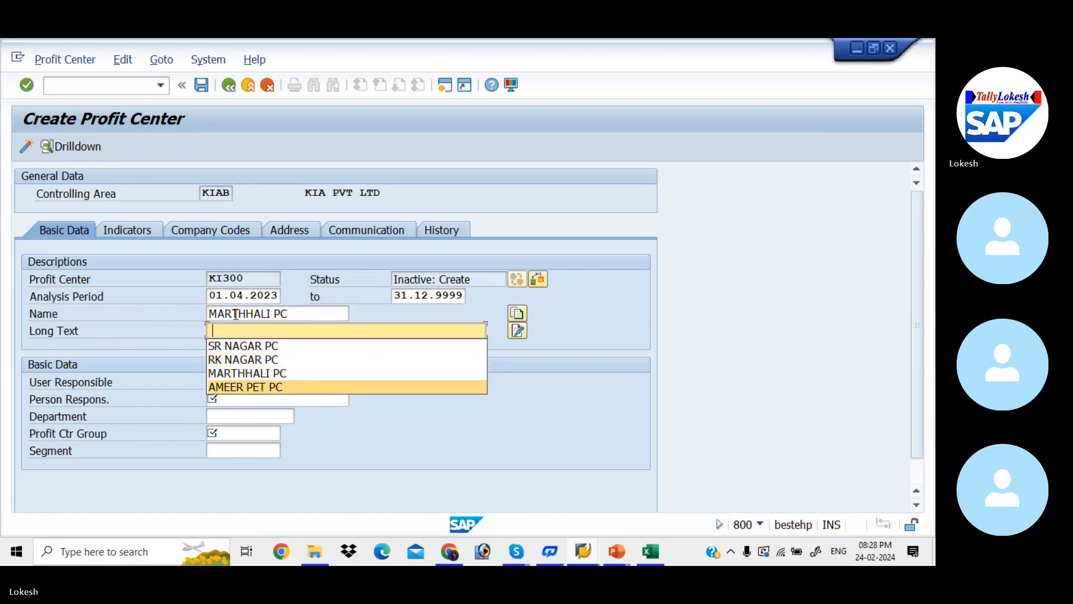
pyautogui.press('Up')
pyautogui.press('Return')
# Select the second suggested name as person responsible for profit center KI300 and set its department to HR
pyautogui.press('Tab')
pyautogui.press('Tab')
pyautogui.press('Down')
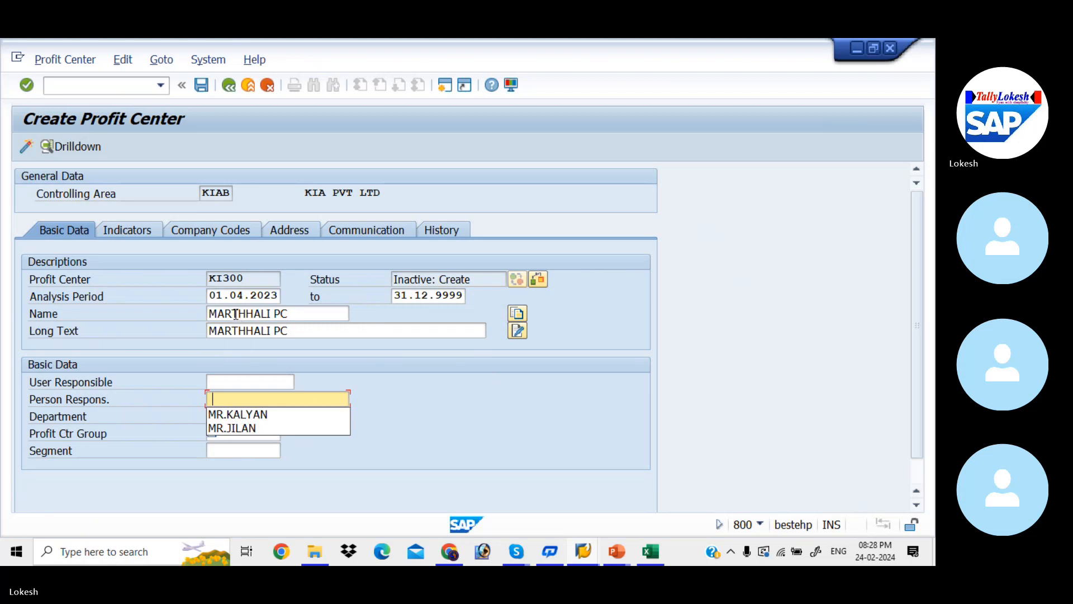
pyautogui.press('Down')
pyautogui.press('Down')
pyautogui.press('Return')
pyautogui.press('Tab')
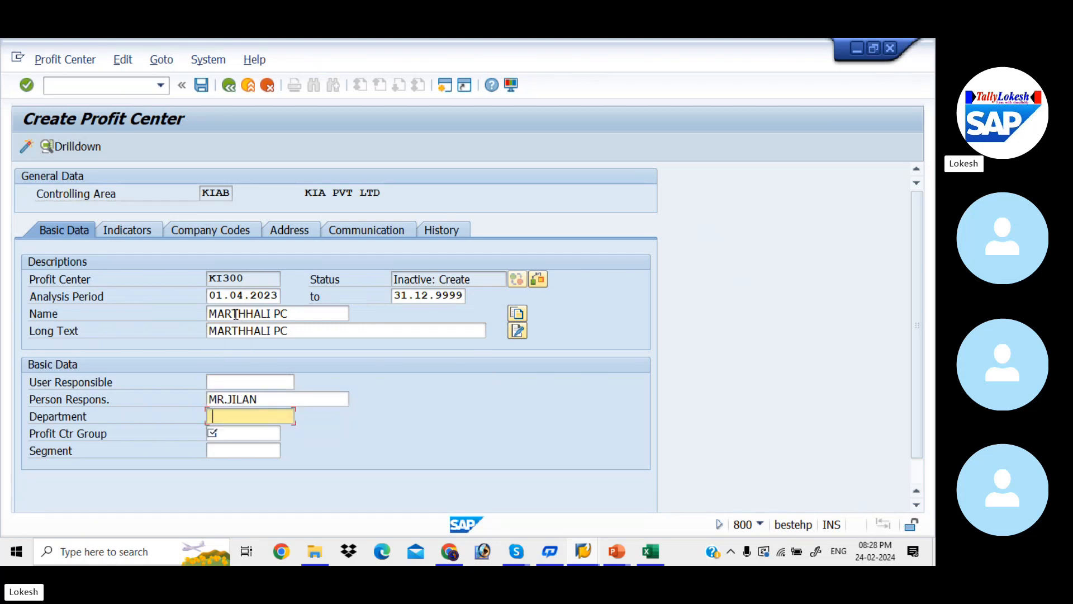
pyautogui.press('Down')
pyautogui.press('Down')
pyautogui.press('Return')
# Assign profit center group KIAB_MA (MARATHAHALI PROFIT CENTER GROUP) to profit center KI300
pyautogui.press('Tab')
pyautogui.press('Down')
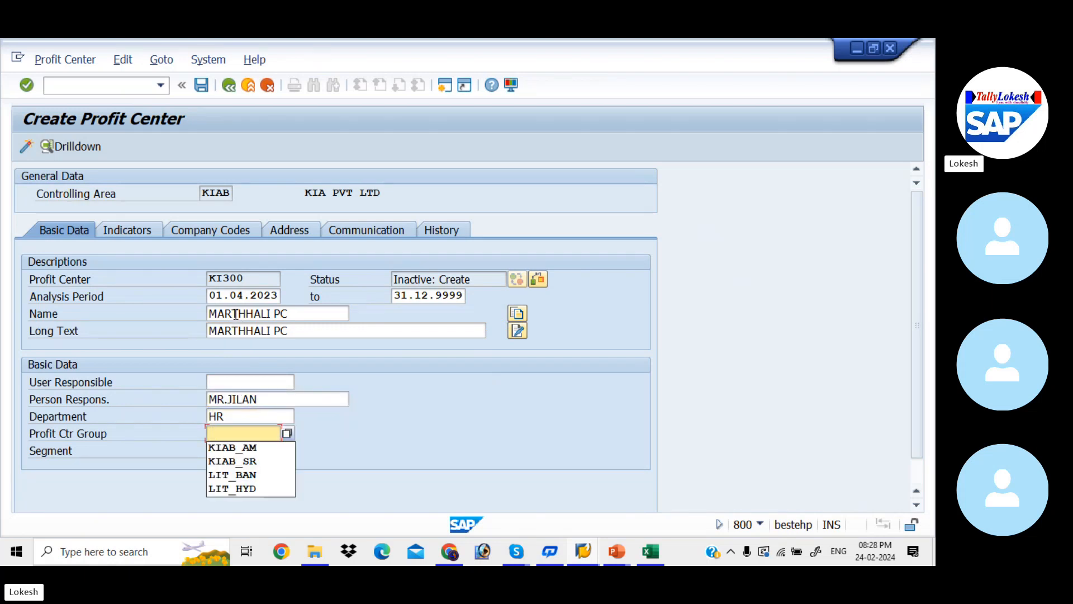
pyautogui.click(287, 434)
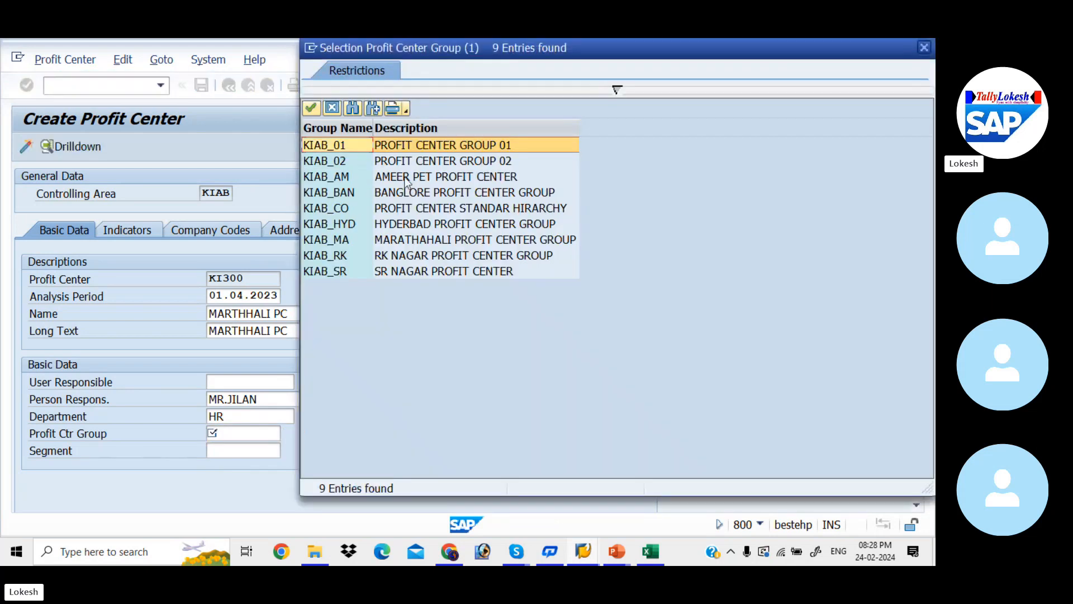
pyautogui.doubleClick(411, 239)
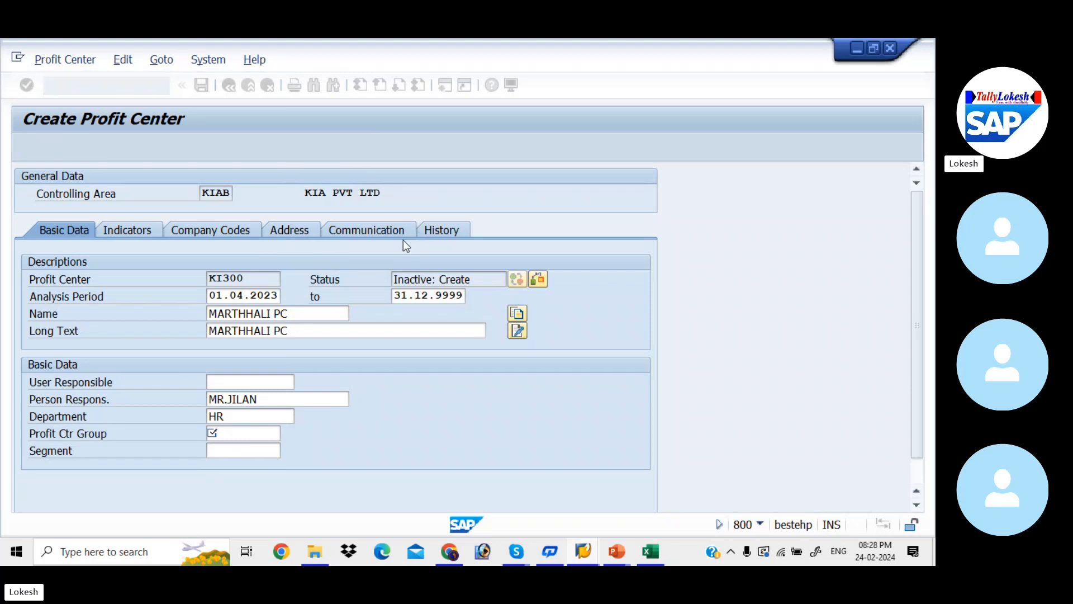
# Assign segment 1234 (SALARIES) to profit center KI300 and activate the profit center
pyautogui.click(252, 452)
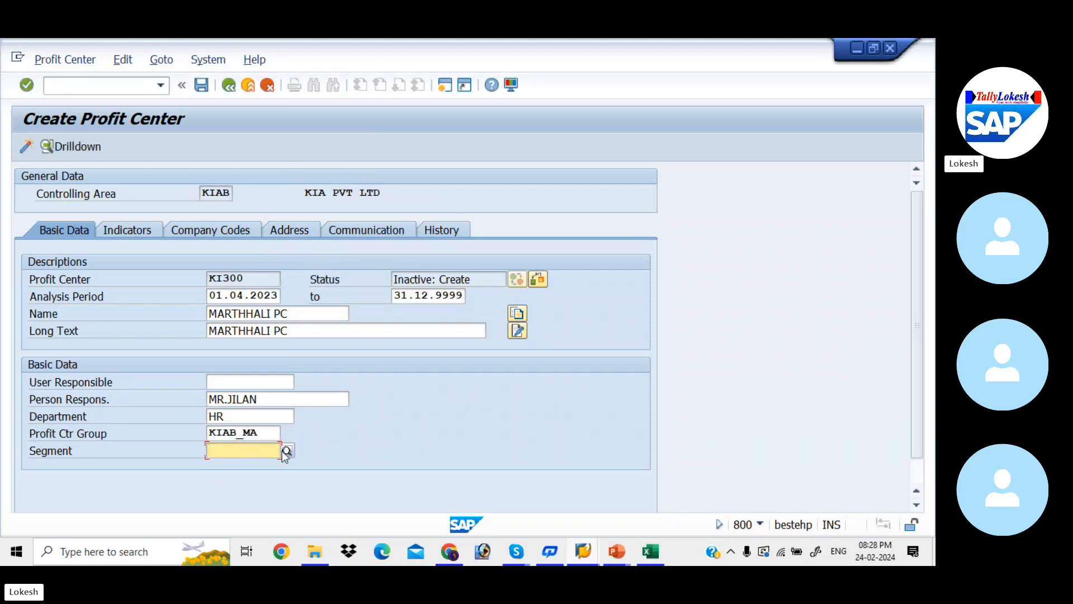
pyautogui.click(287, 452)
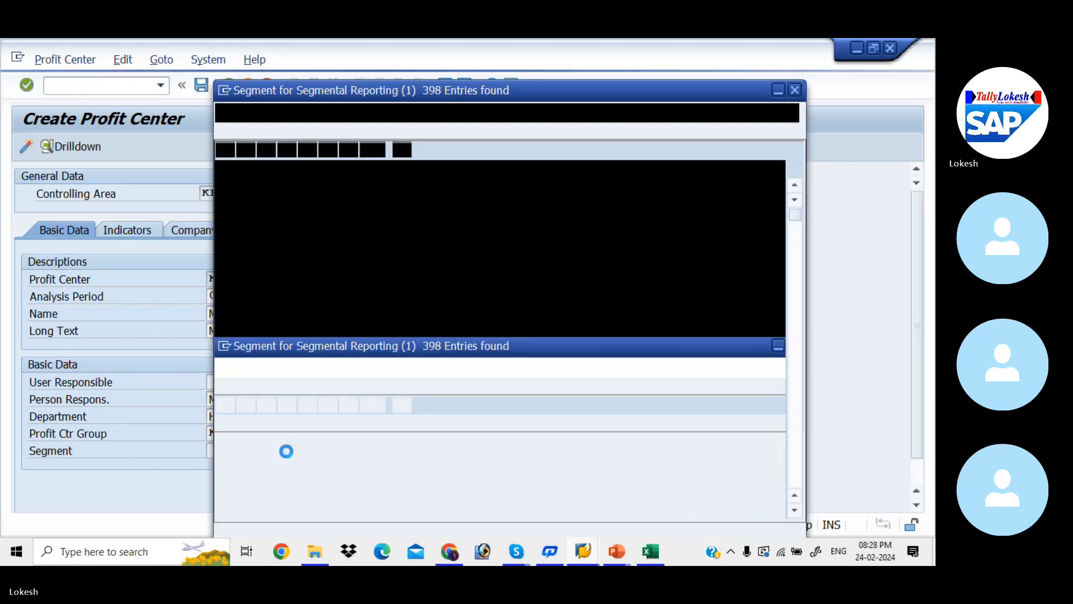
pyautogui.press('Down')
pyautogui.press('Down')
pyautogui.press('Down')
pyautogui.press('Down')
pyautogui.press('Down')
pyautogui.press('Down')
pyautogui.press('Down')
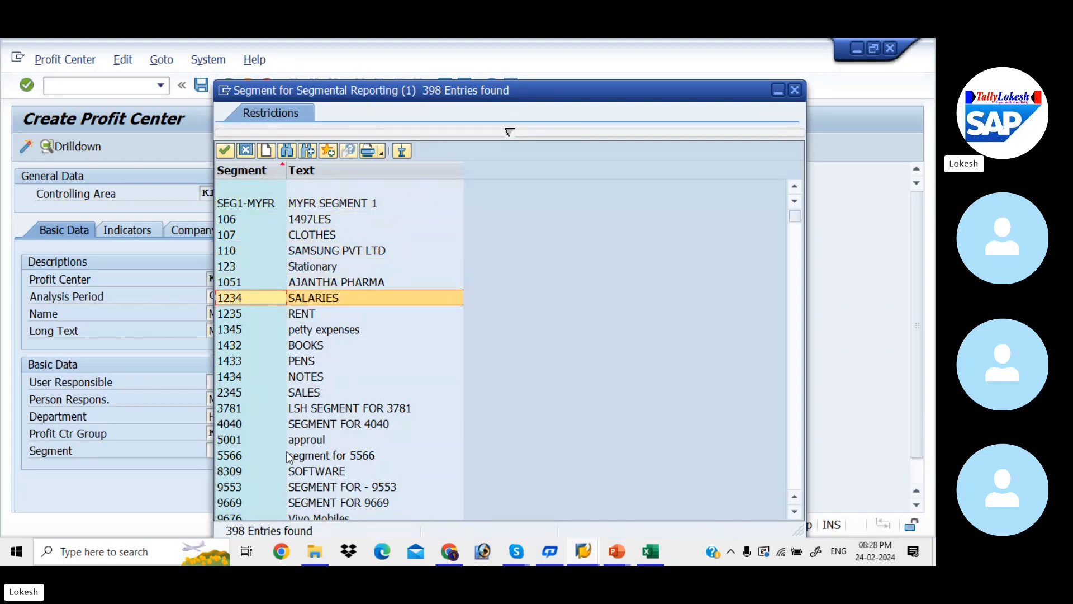
pyautogui.press('Return')
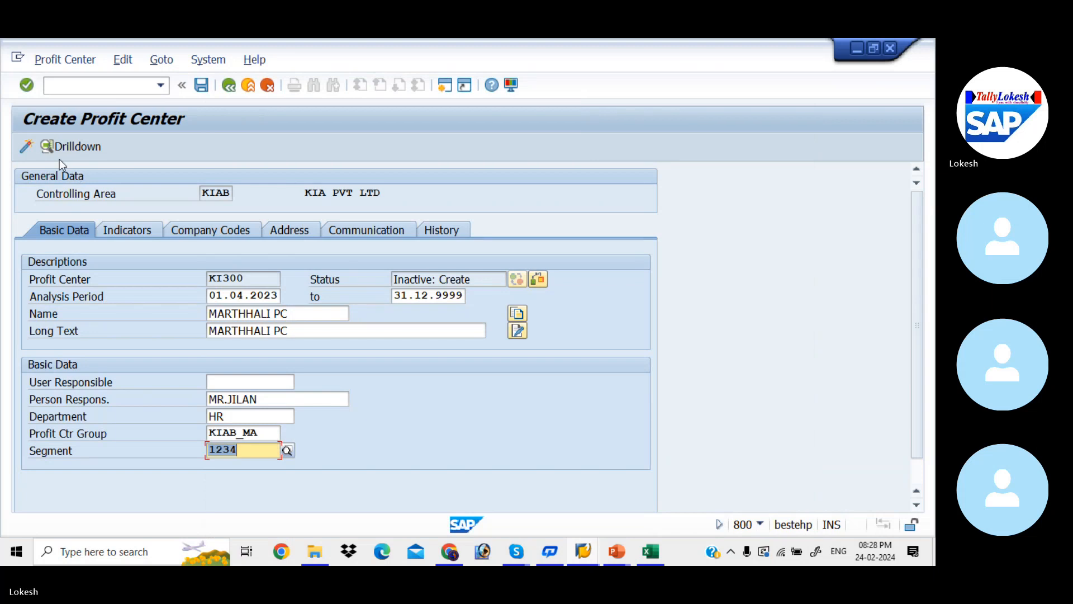
pyautogui.click(33, 149)
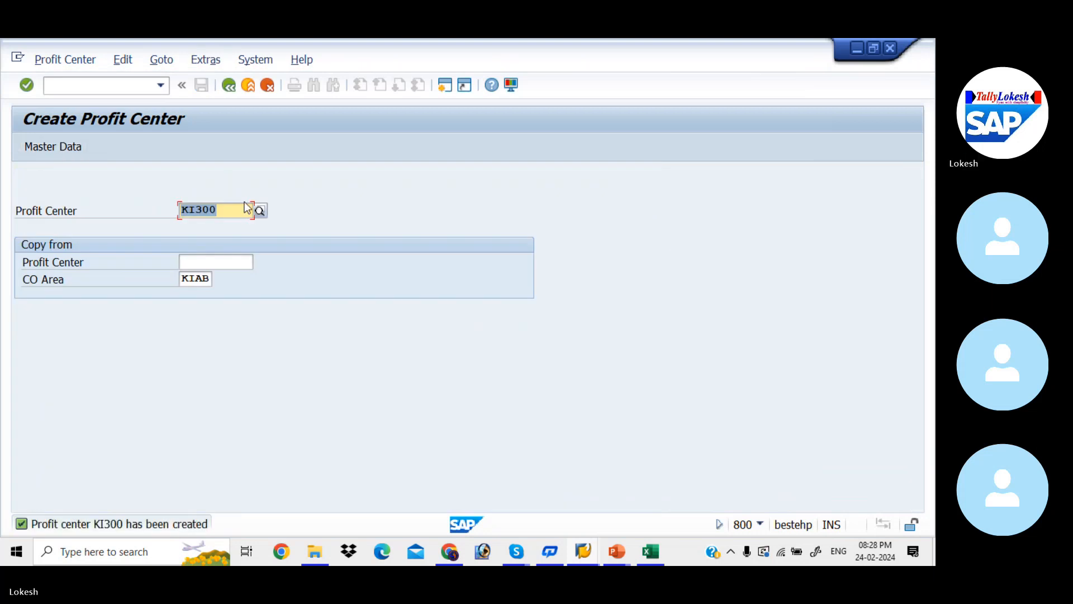
# Enter KI400 as the next new profit center and open its master data
pyautogui.write('KI')
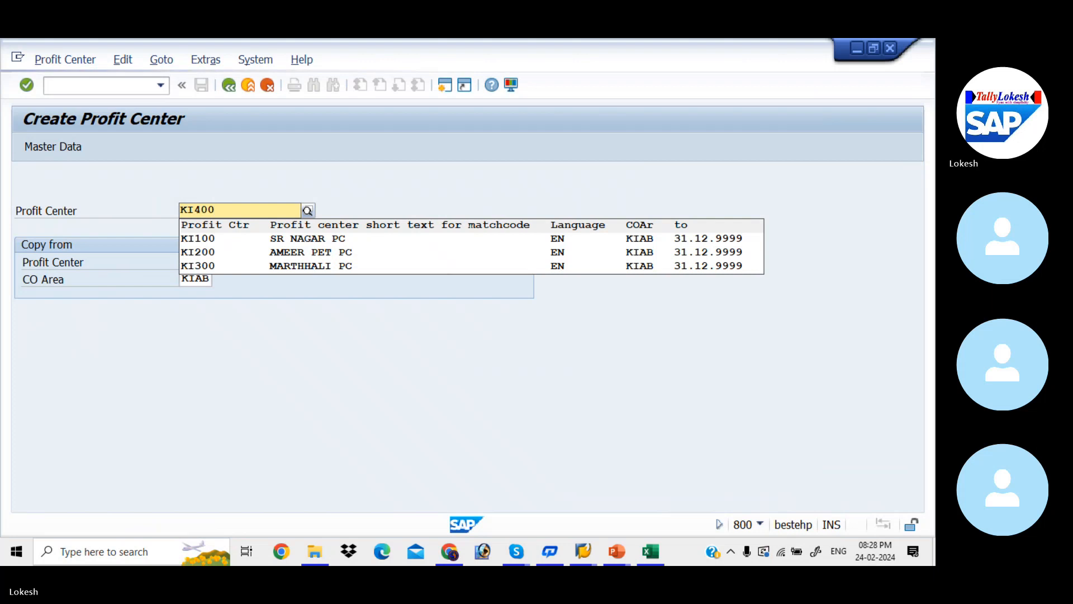
pyautogui.press('Tab')
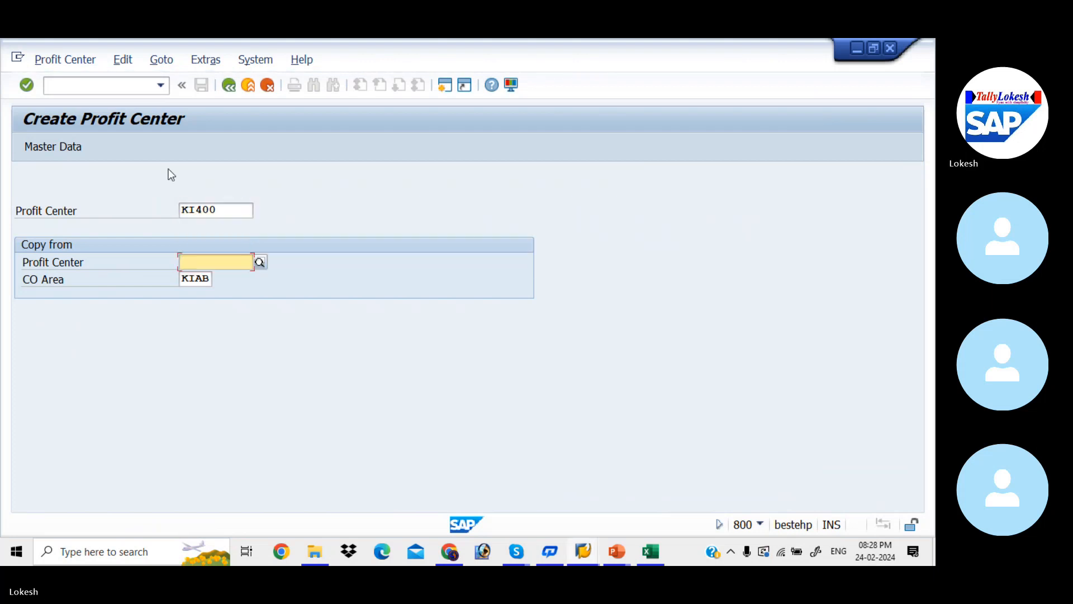
pyautogui.click(72, 143)
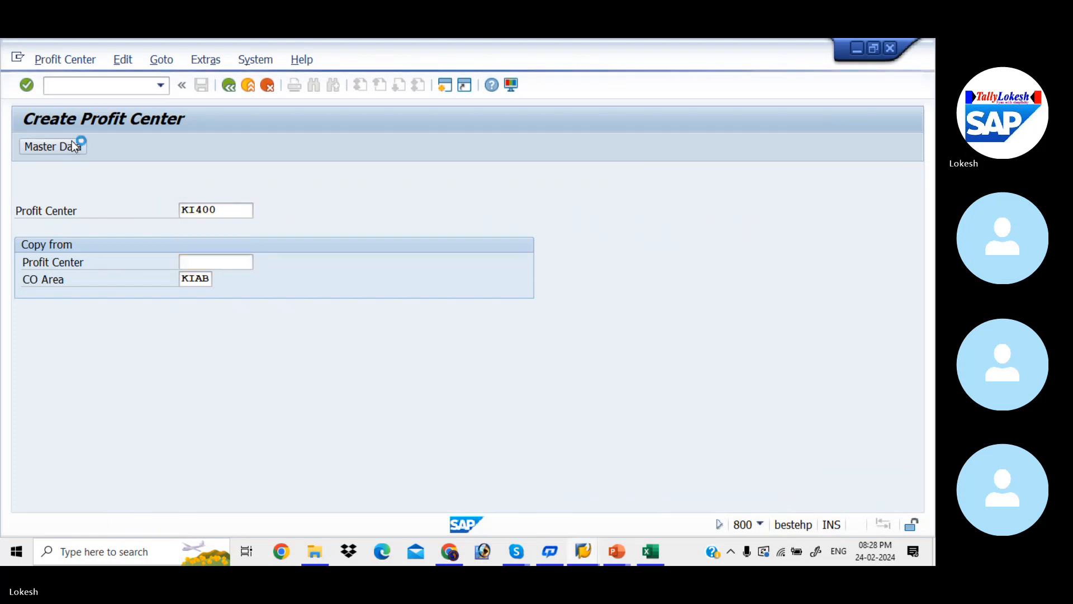
# Enter "RK NAGAR PC" as both the name and the long text of profit center KI400
pyautogui.click(242, 315)
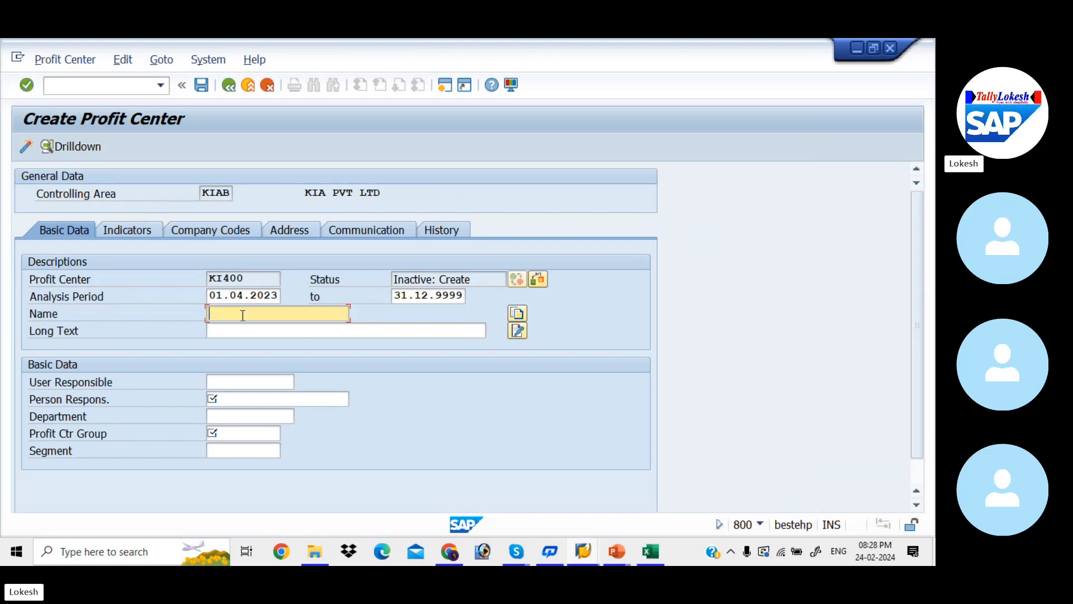
pyautogui.press('Down')
pyautogui.press('Down')
pyautogui.press('Down')
pyautogui.press('Down')
pyautogui.press('Return')
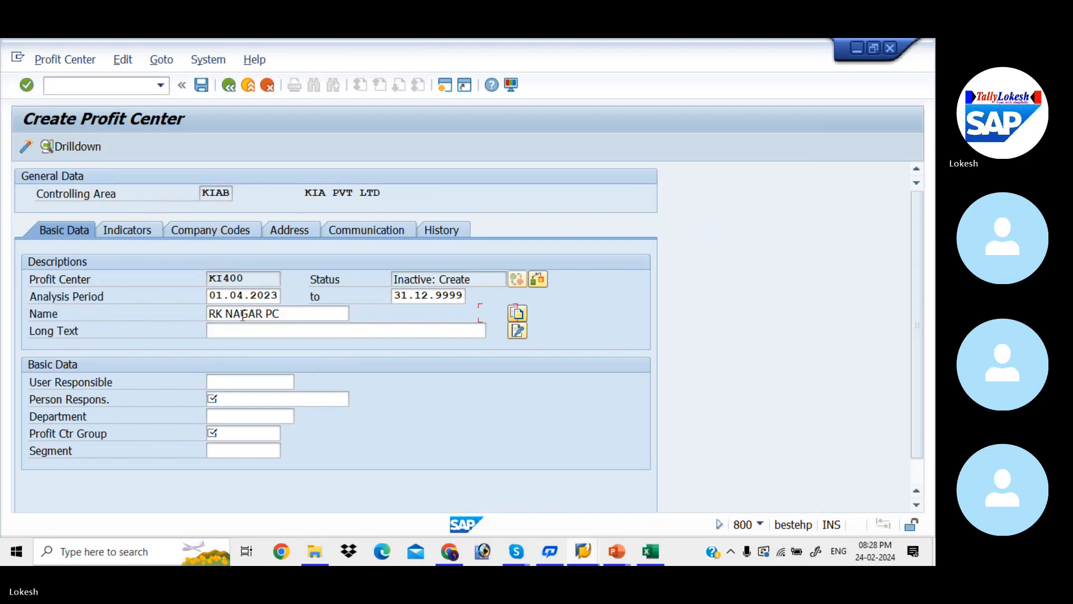
pyautogui.press('Tab')
pyautogui.press('Down')
pyautogui.press('Down')
pyautogui.press('Down')
pyautogui.press('Return')
# Select the same person responsible for profit center KI400 as for KI300 and set the department to HR
pyautogui.press('Tab')
pyautogui.press('Tab')
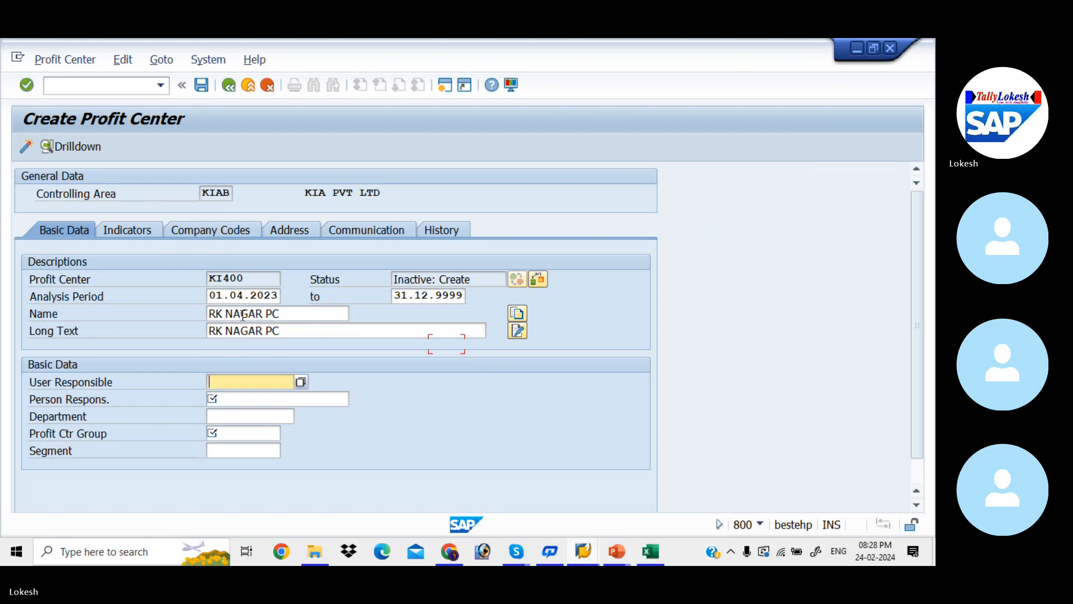
pyautogui.press('Down')
pyautogui.press('Return')
pyautogui.press('Tab')
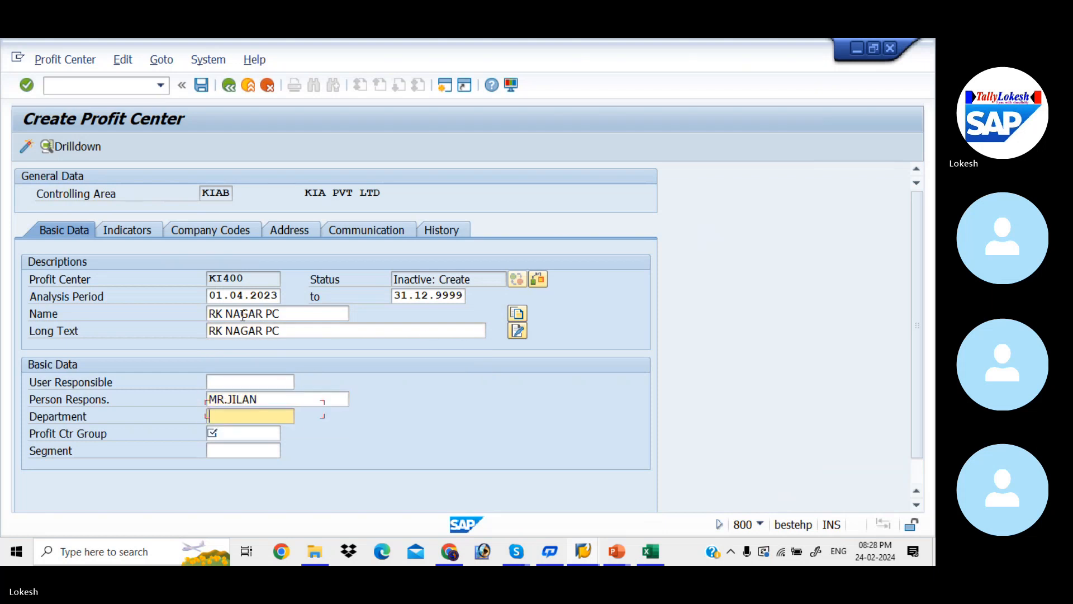
pyautogui.press('Down')
pyautogui.press('Return')
# Assign profit center group KIAB_RK (RK NAGAR PROFIT CENTER GROUP) to profit center KI400
pyautogui.press('Tab')
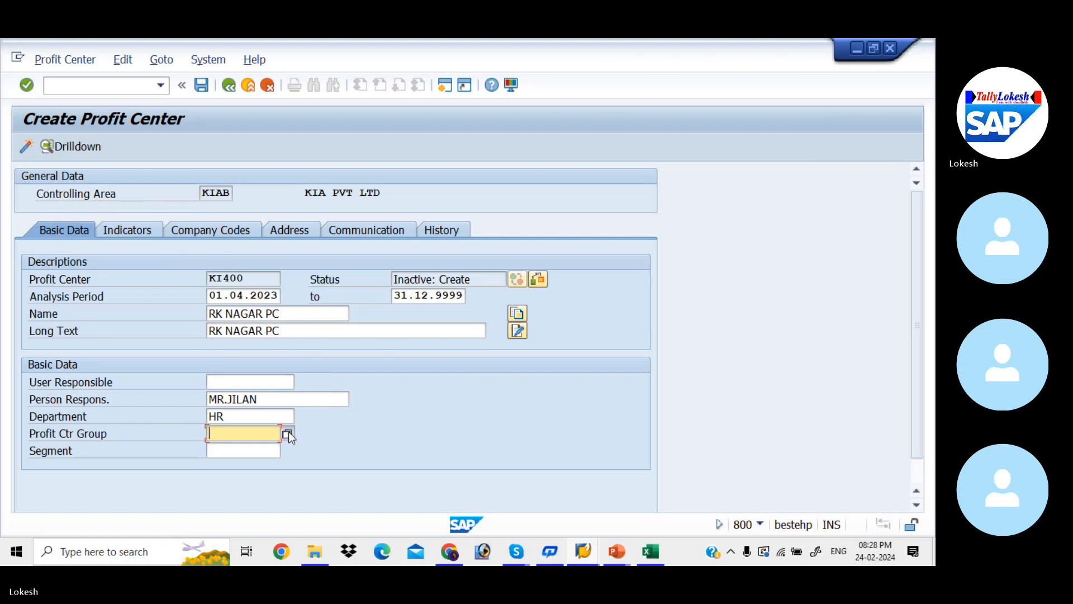
pyautogui.click(289, 433)
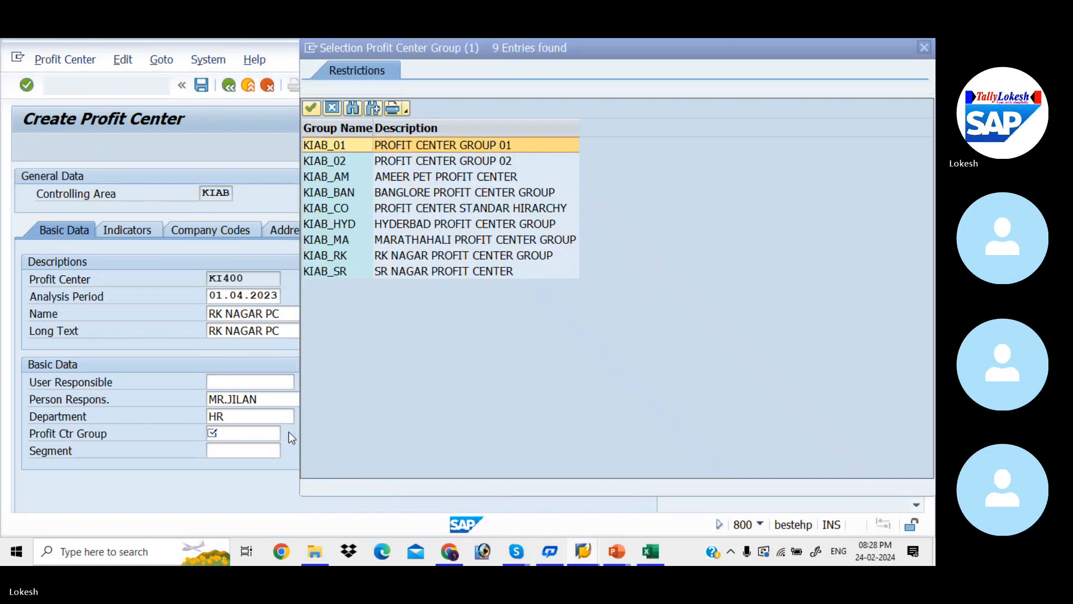
pyautogui.press('Down')
pyautogui.press('Down')
pyautogui.press('Down')
pyautogui.press('Down')
pyautogui.press('Down')
pyautogui.press('Down')
pyautogui.press('Down')
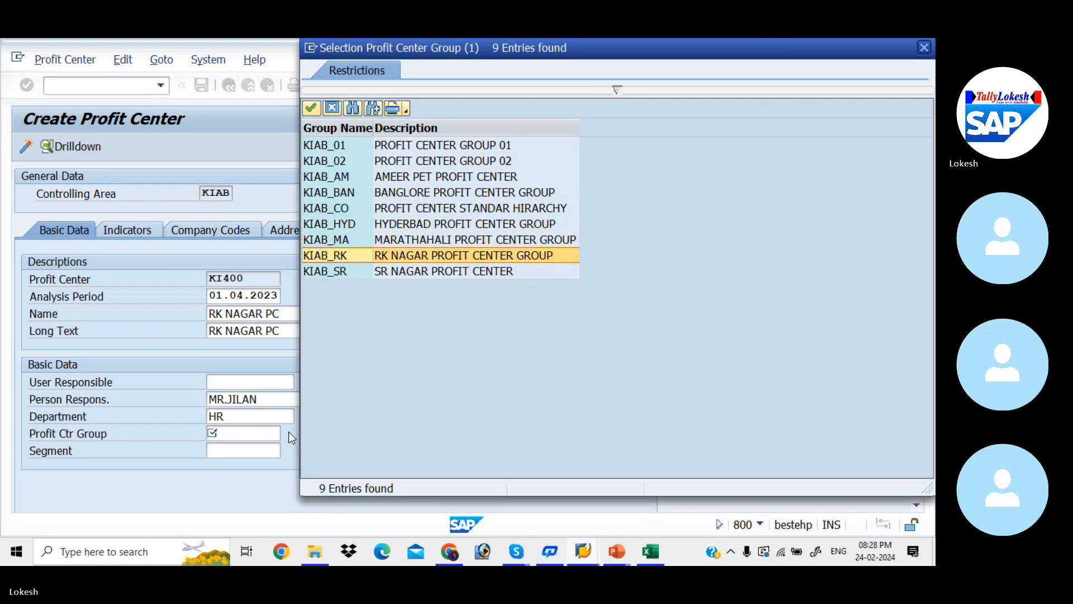
pyautogui.press('Return')
# Assign segment 1234 (SALARIES) to profit center KI400
pyautogui.press('Tab')
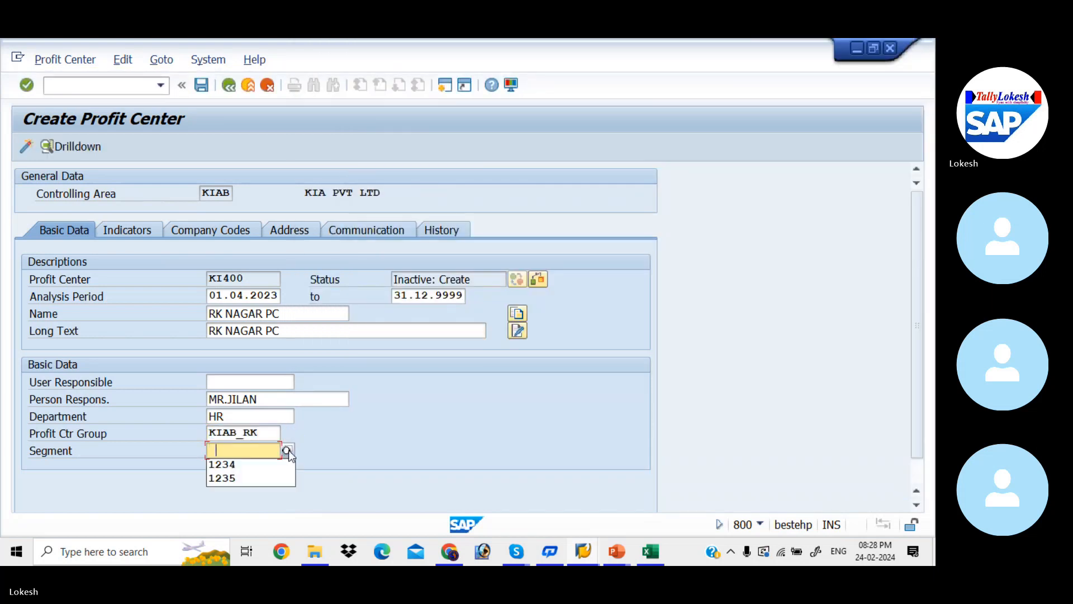
pyautogui.click(287, 451)
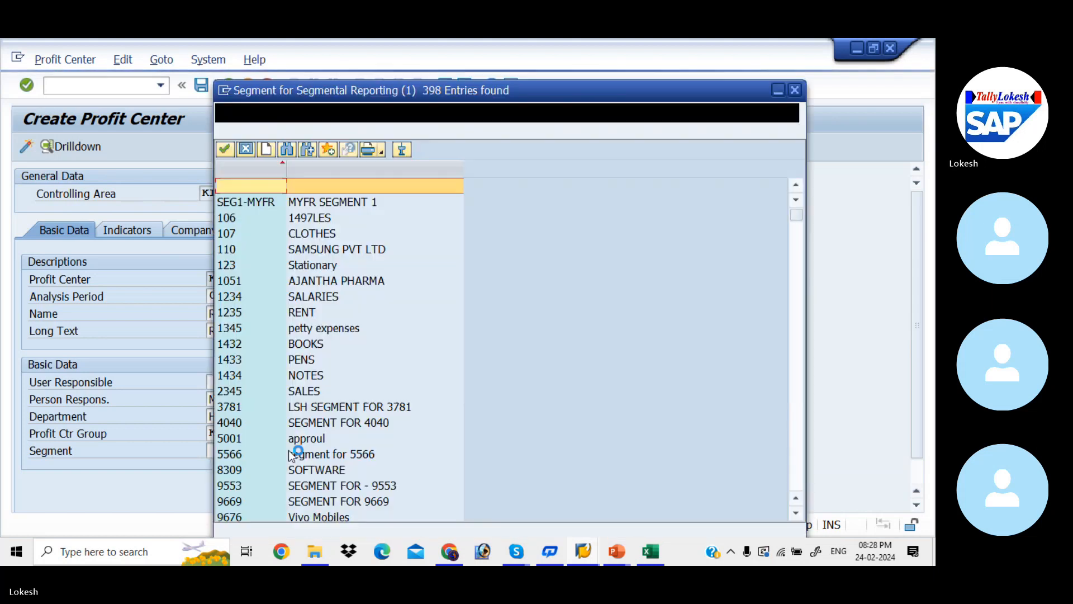
pyautogui.press('Down')
pyautogui.press('Down')
pyautogui.press('Down')
pyautogui.press('Down')
pyautogui.press('Down')
pyautogui.press('Down')
pyautogui.press('Down')
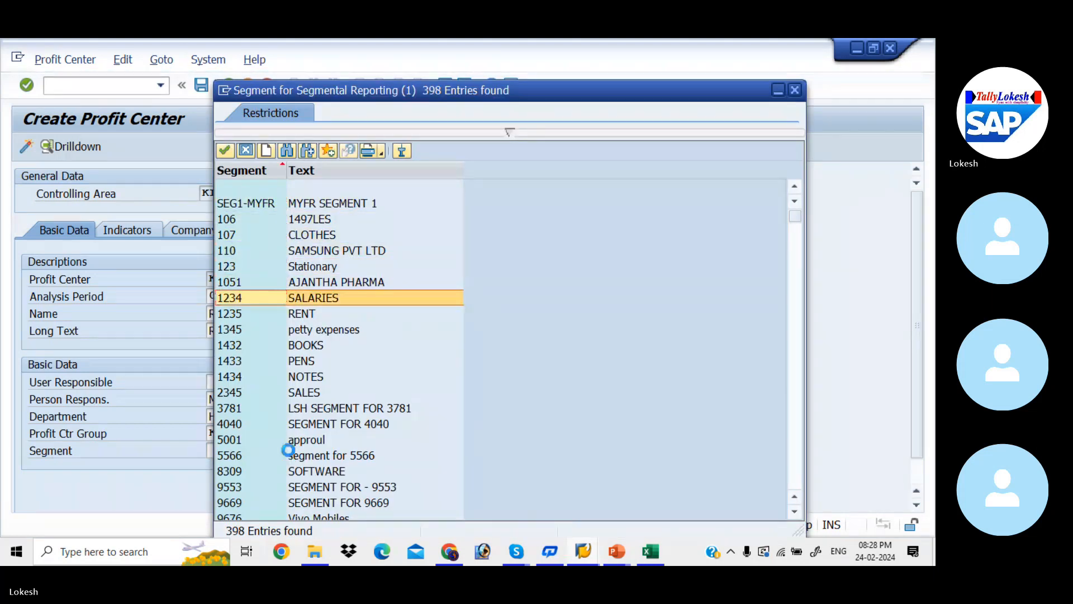
pyautogui.press('Return')
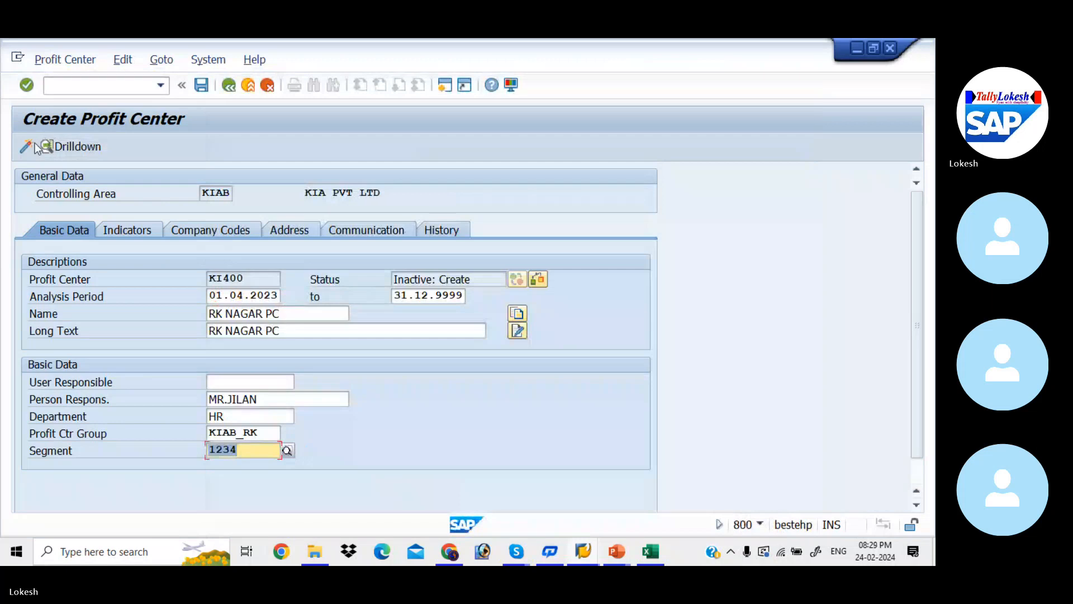
# Activate profit center KI400 and look up the next task in the Excel profit center checklist before returning to SAP
pyautogui.click(28, 147)
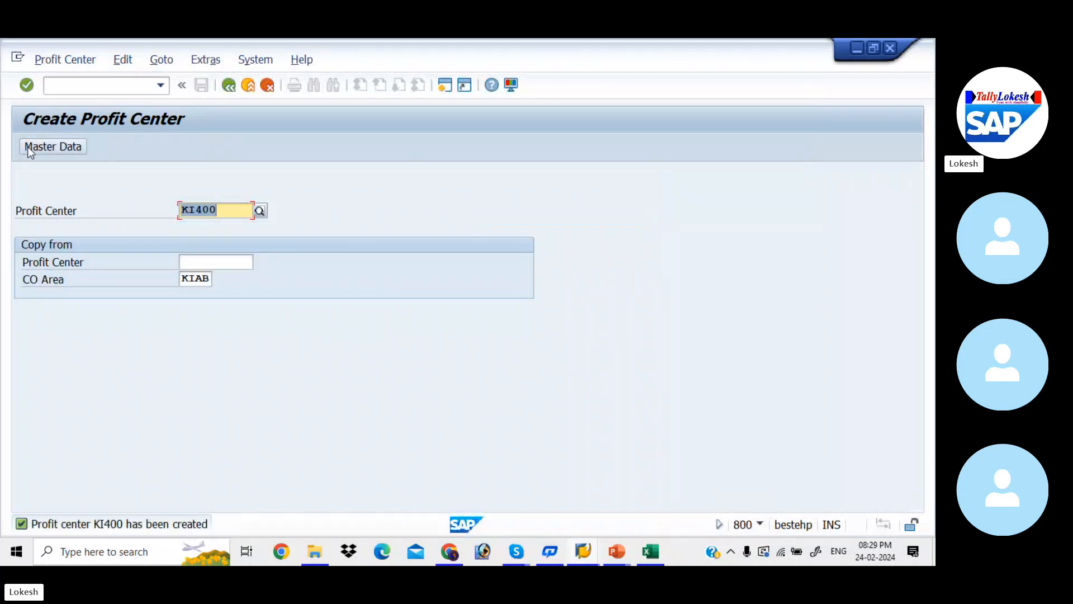
pyautogui.hotkey('alt', 'Tab')
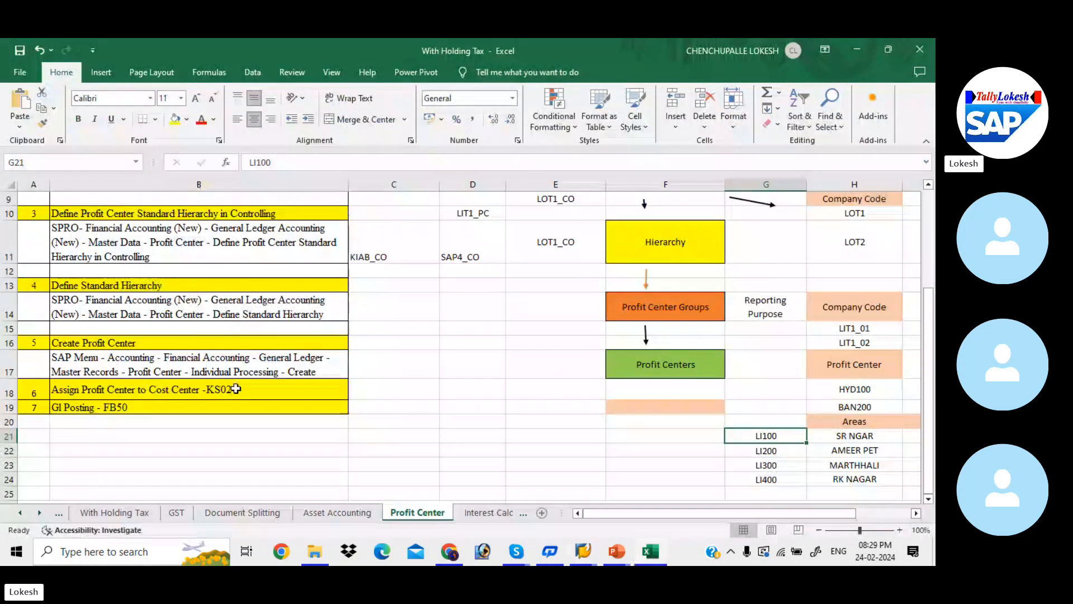
pyautogui.click(284, 396)
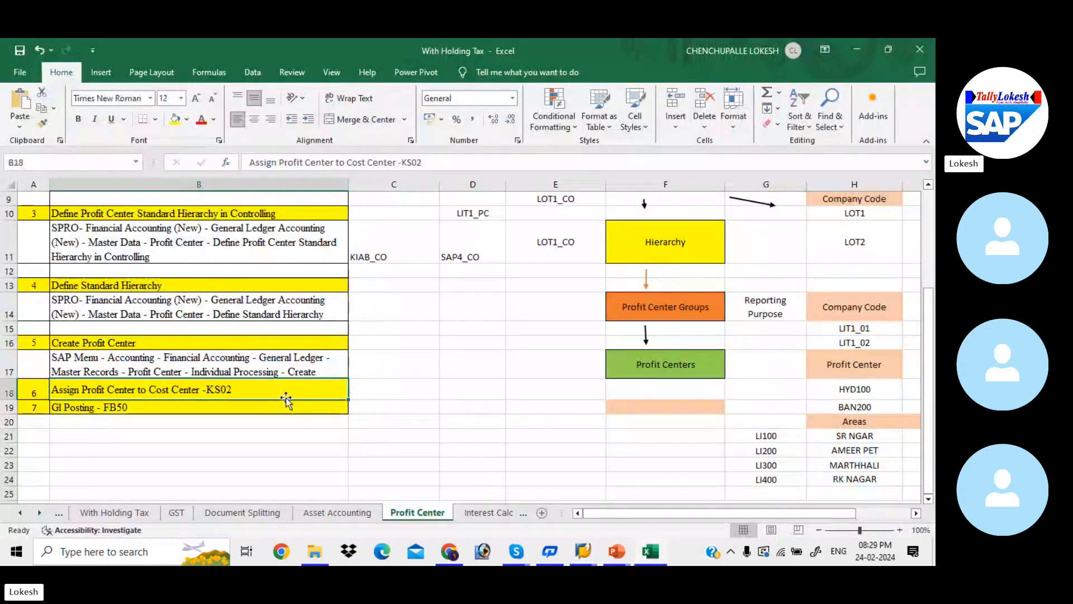
pyautogui.hotkey('alt', 'Tab')
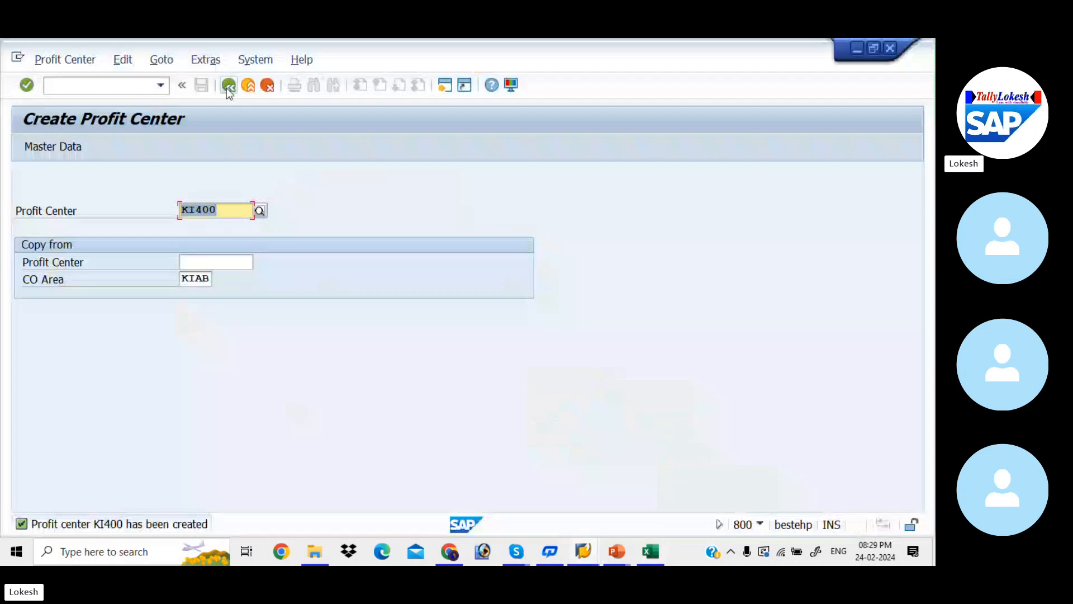
# Open profit center KI100 with the Change transaction KE52, review its basic data and return to SAP Easy Access
pyautogui.click(228, 85)
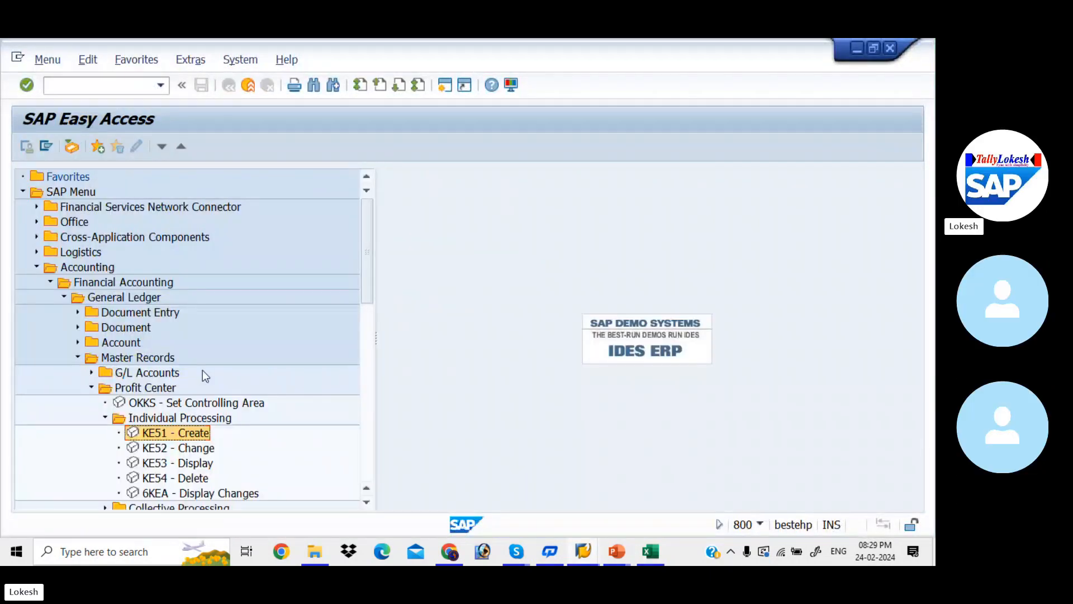
pyautogui.doubleClick(185, 448)
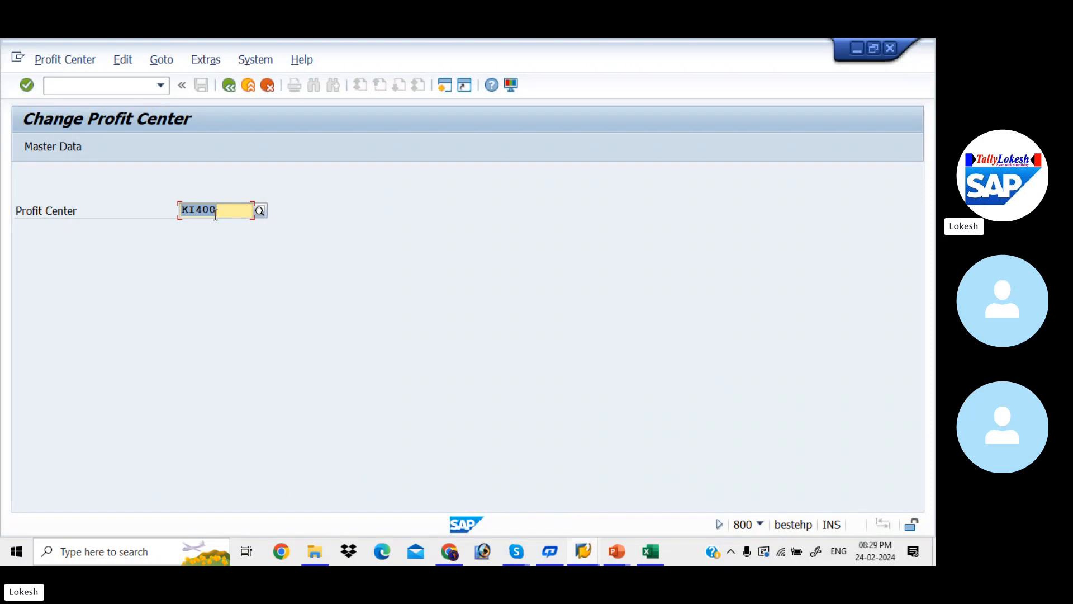
pyautogui.click(224, 215)
pyautogui.press('BackSpace')
pyautogui.press('BackSpace')
pyautogui.press('BackSpace')
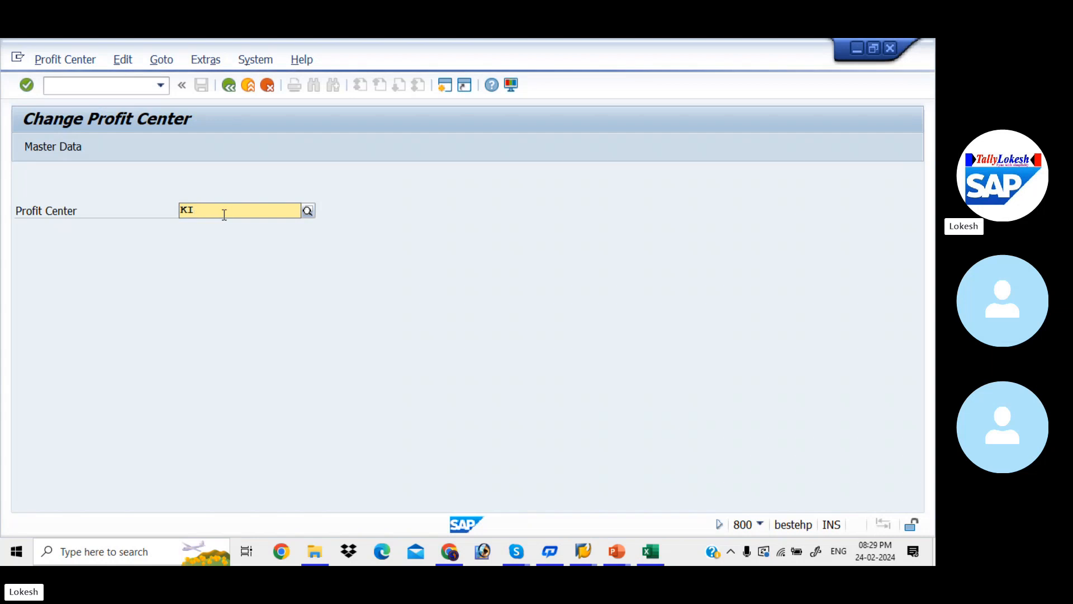
pyautogui.write('100')
pyautogui.press('F4')
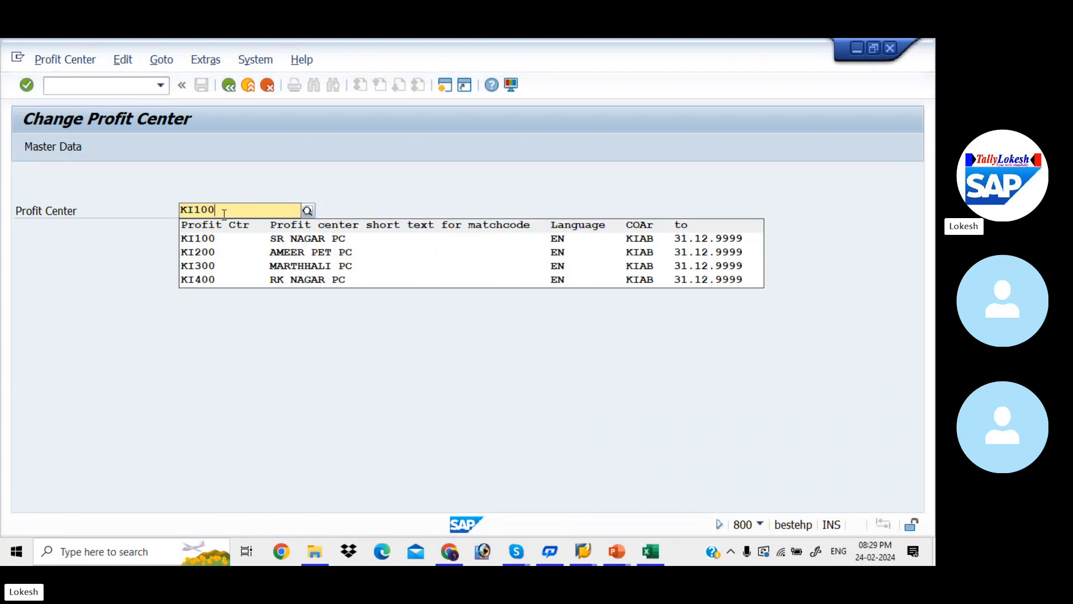
pyautogui.press('Down')
pyautogui.press('Return')
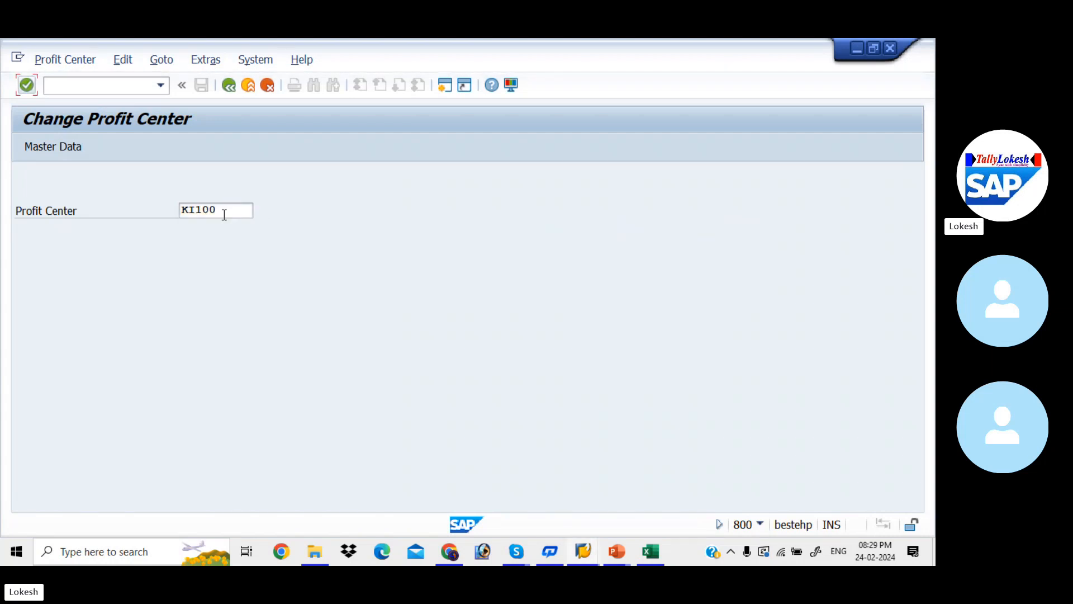
pyautogui.press('Return')
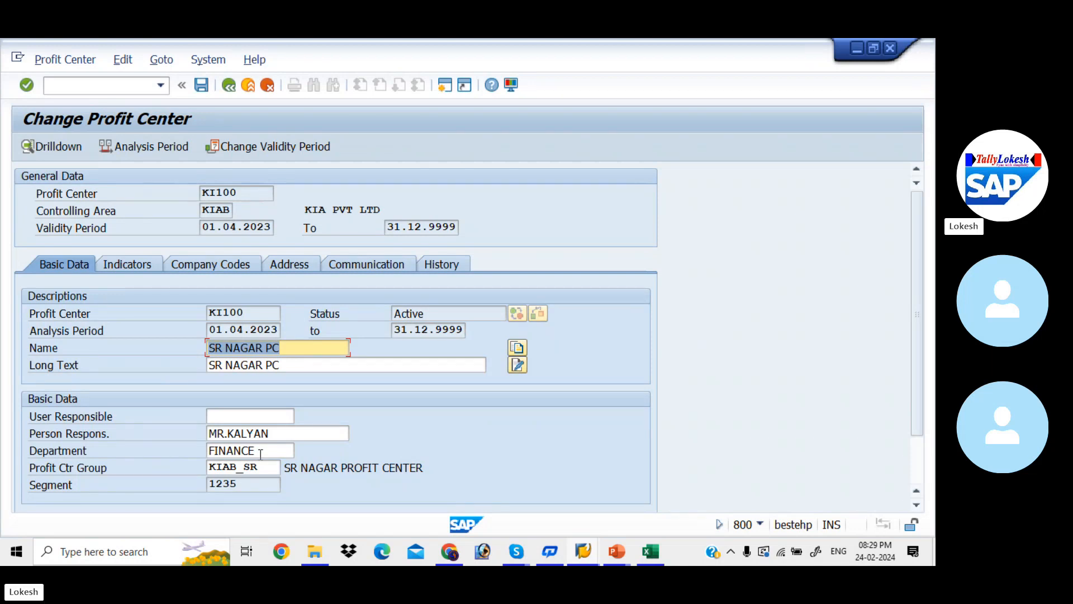
pyautogui.click(233, 89)
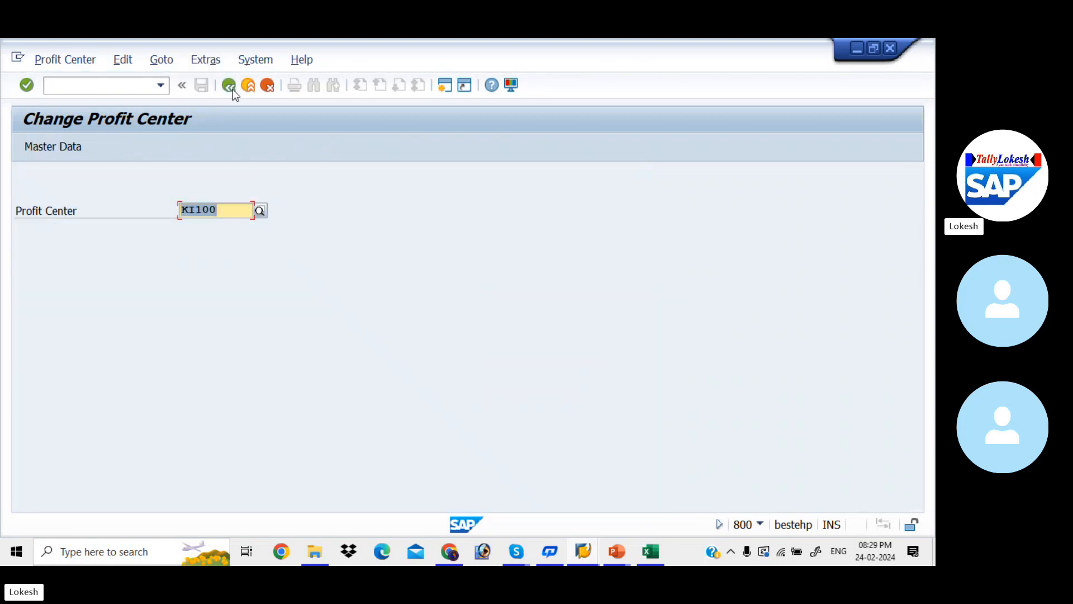
pyautogui.click(233, 89)
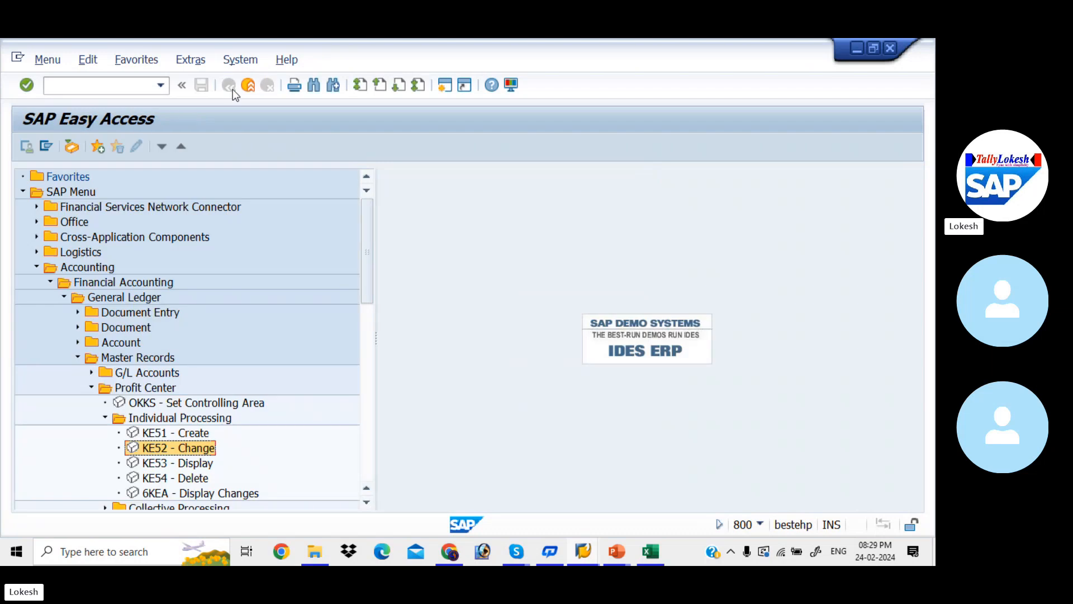
# Display the master data of profit center KI100 with transaction KE53 and return to SAP Easy Access
pyautogui.doubleClick(190, 465)
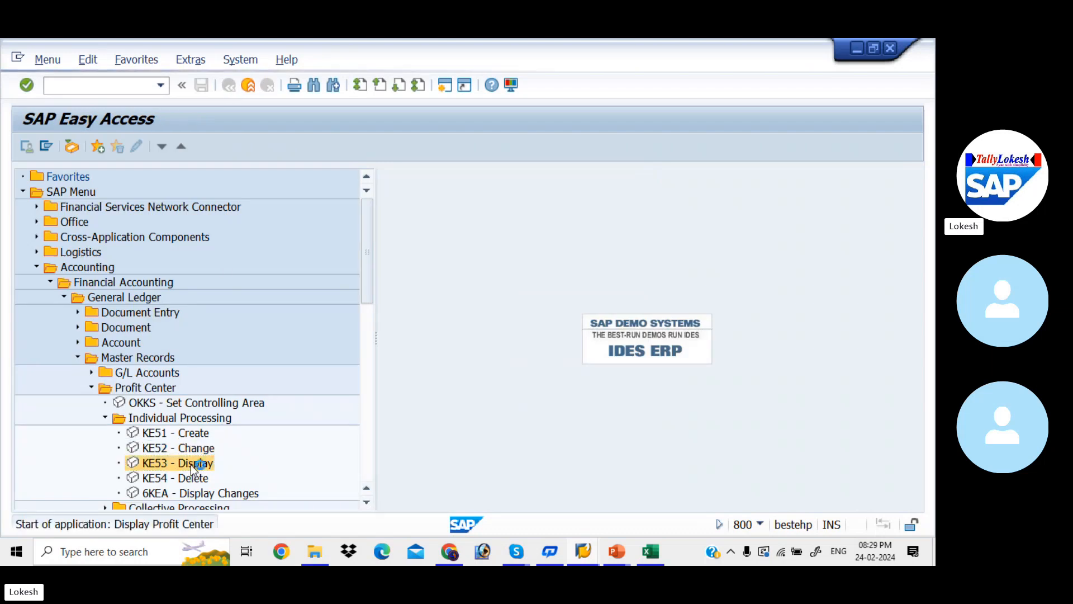
pyautogui.press('Return')
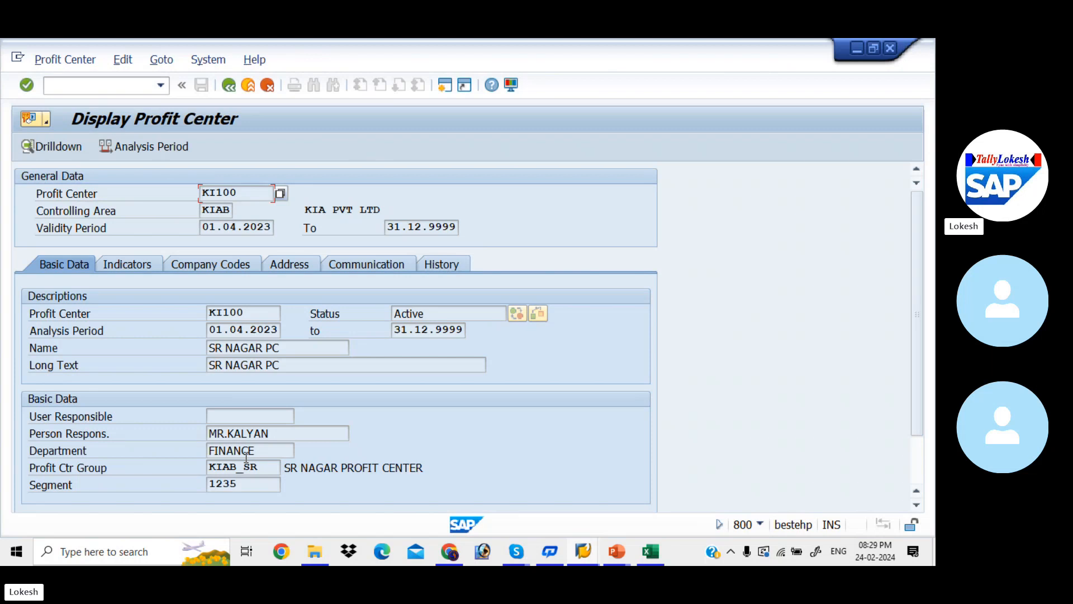
pyautogui.click(229, 85)
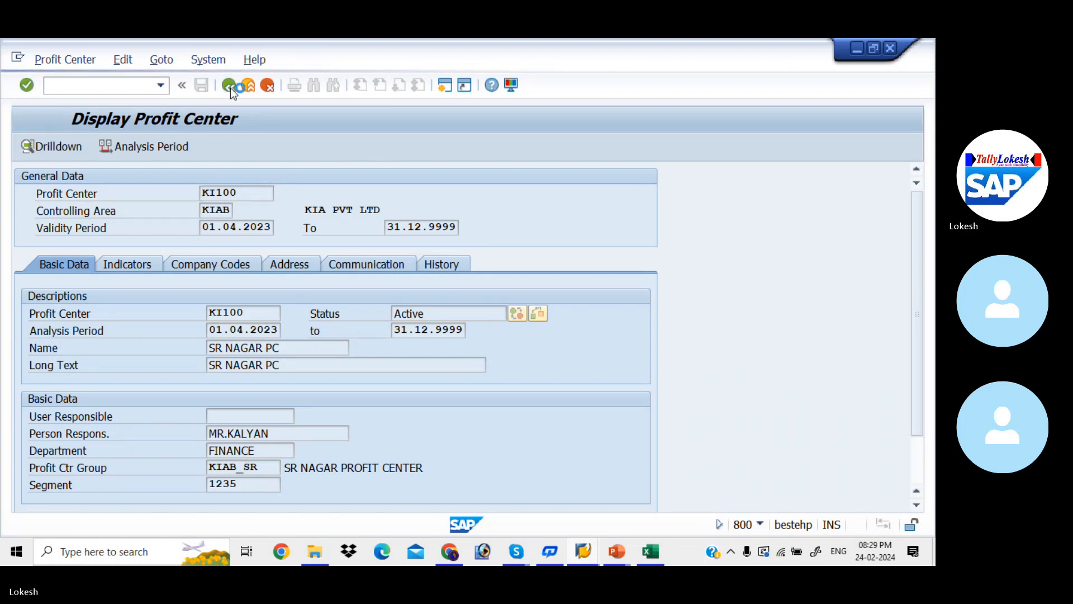
pyautogui.click(230, 88)
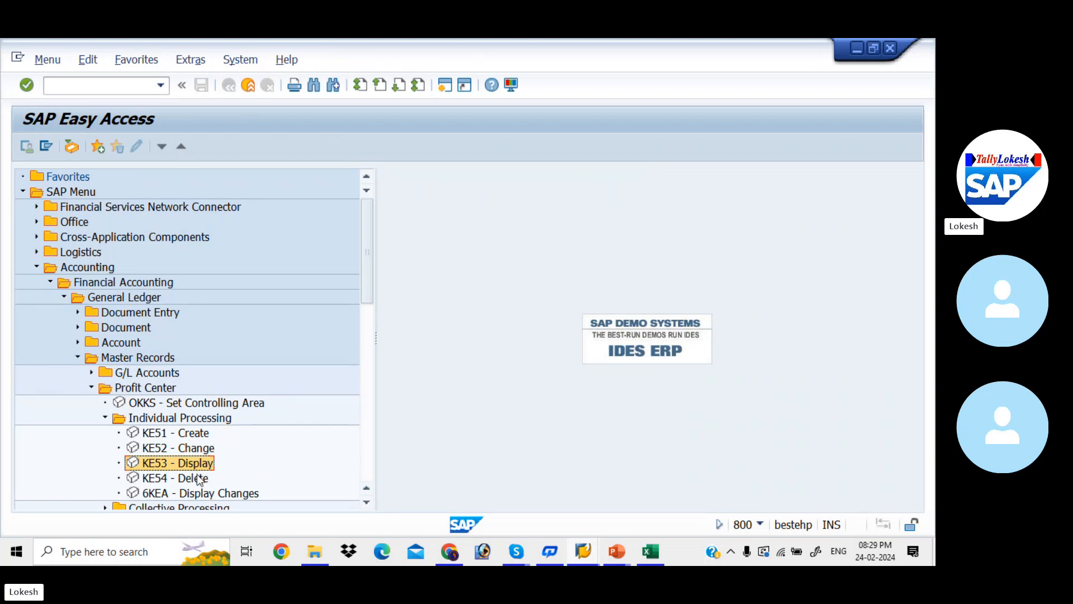
# Reset the session with the command /n and restart SAP Easy Access
pyautogui.click(117, 86)
pyautogui.write('/n')
pyautogui.press('Return')
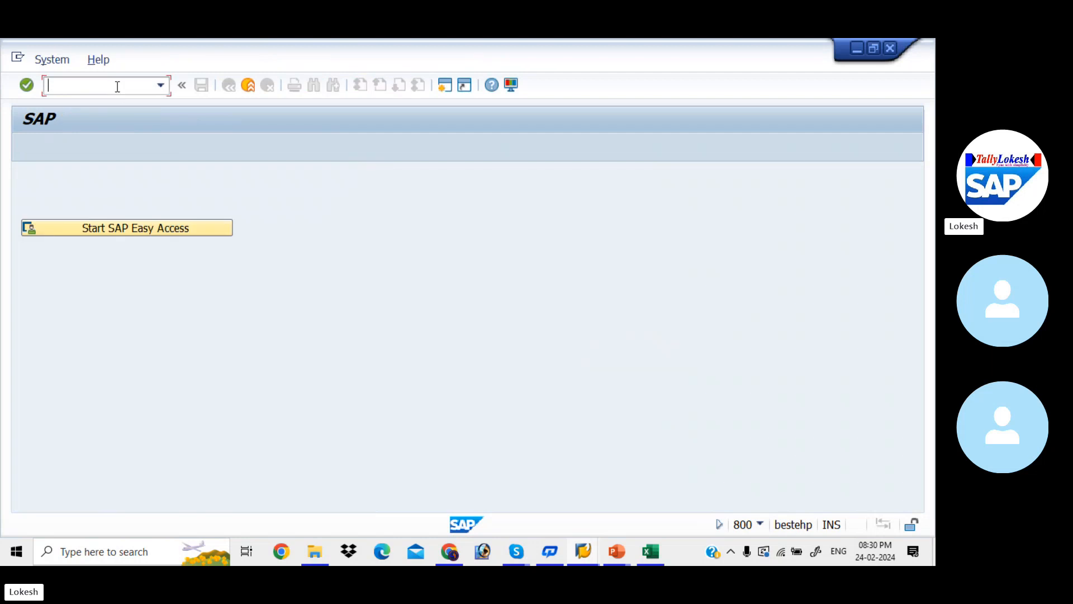
pyautogui.click(166, 228)
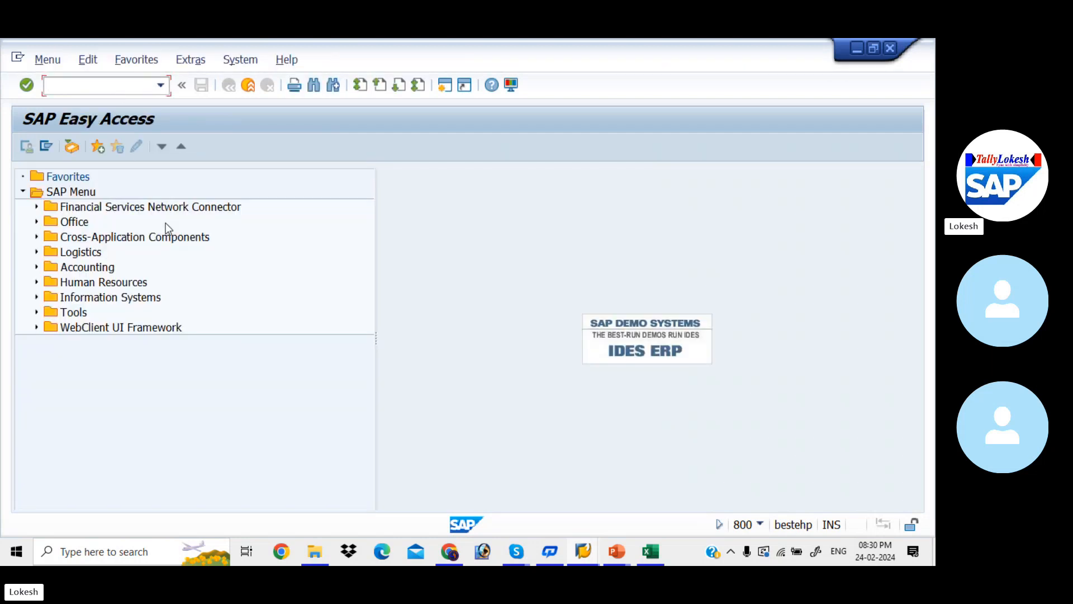
# Look up the transaction code for cost center master data creation in the COST CENTERS PowerPoint presentation
pyautogui.hotkey('alt', 'Tab')
pyautogui.hotkey('alt', 'Tab')
pyautogui.hotkey('alt', 'Tab')
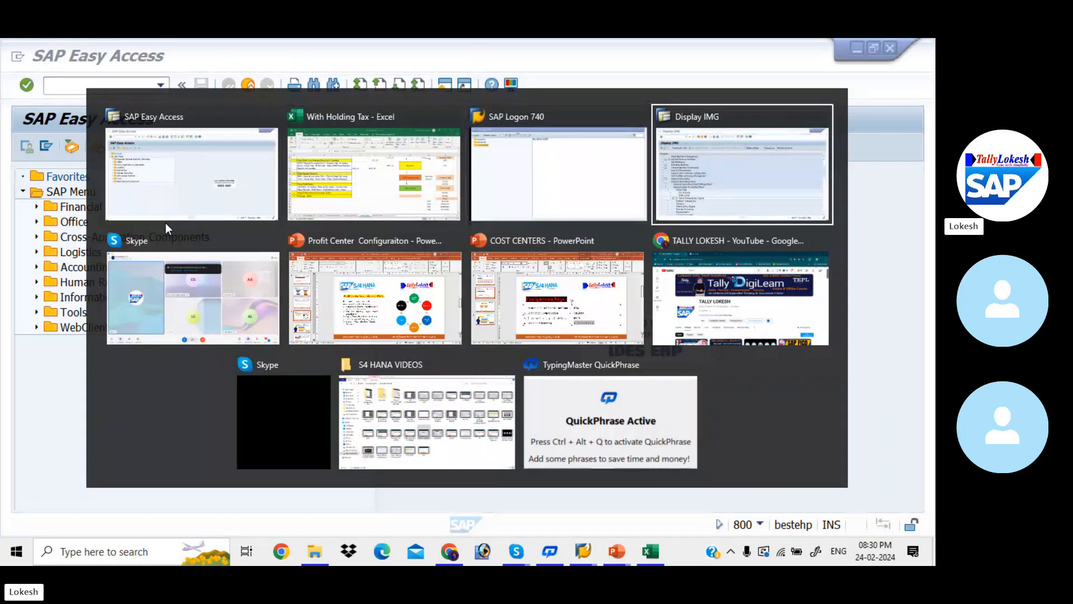
pyautogui.hotkey('alt', 'Tab')
pyautogui.hotkey('alt', 'Tab')
pyautogui.hotkey('alt', 'Tab')
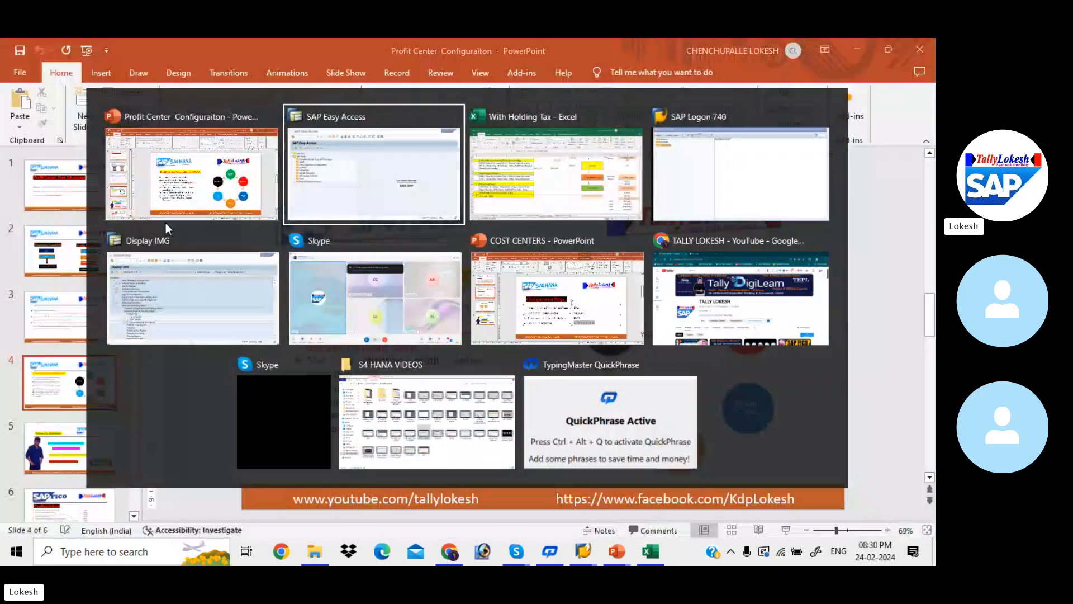
pyautogui.hotkey('alt', 'Tab')
pyautogui.hotkey('alt', 'Tab')
pyautogui.hotkey('alt', 'Tab')
pyautogui.hotkey('alt', 'Tab')
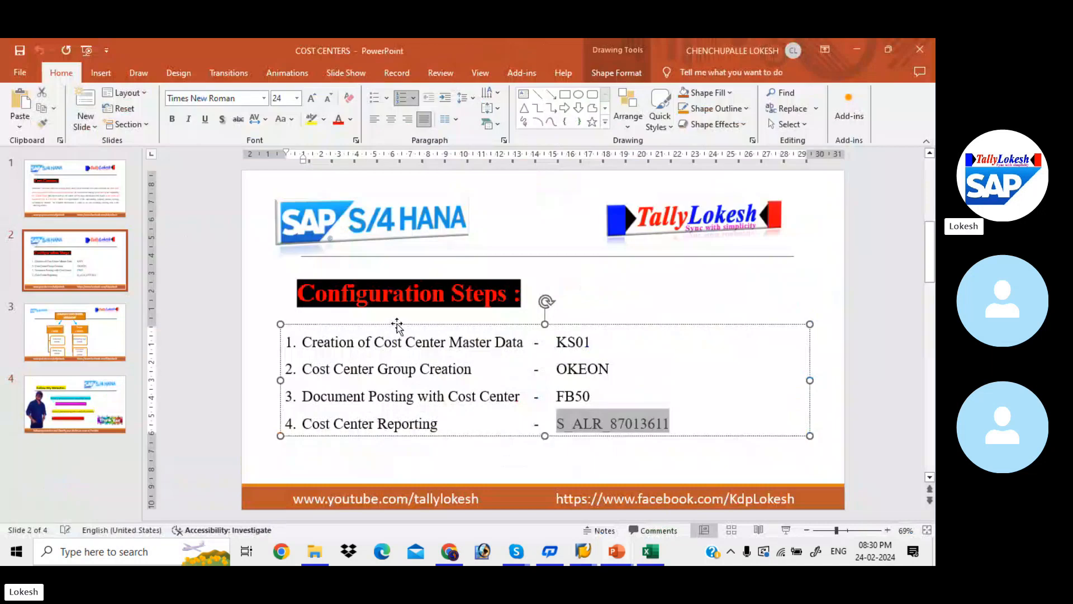
pyautogui.click(589, 347)
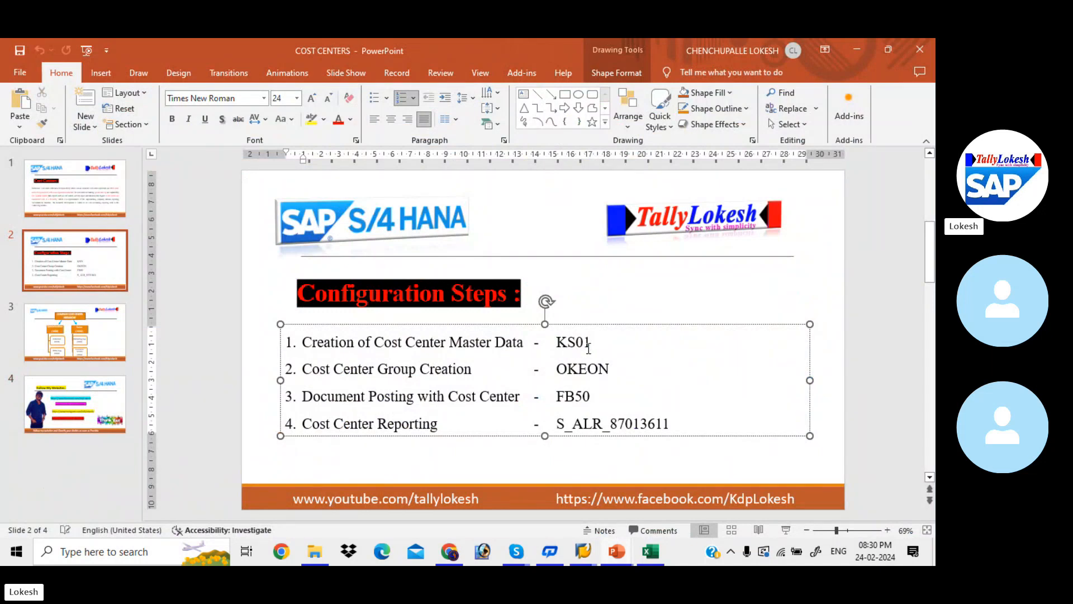
# Return to SAP and try to create cost center 1001 in controlling area KIAB with transaction KS01
pyautogui.hotkey('alt', 'Tab')
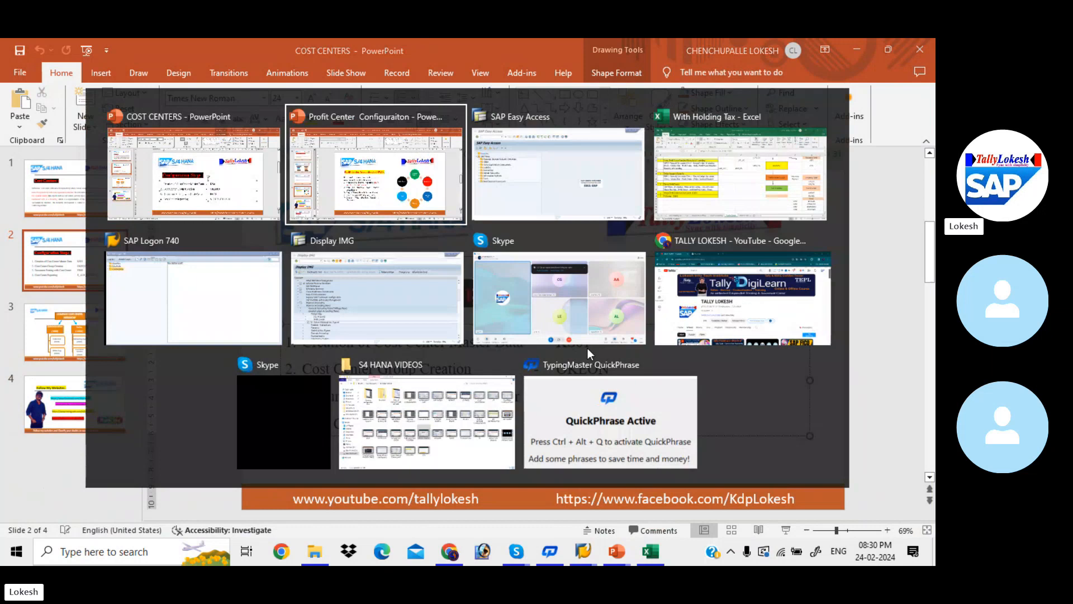
pyautogui.hotkey('alt', 'Tab')
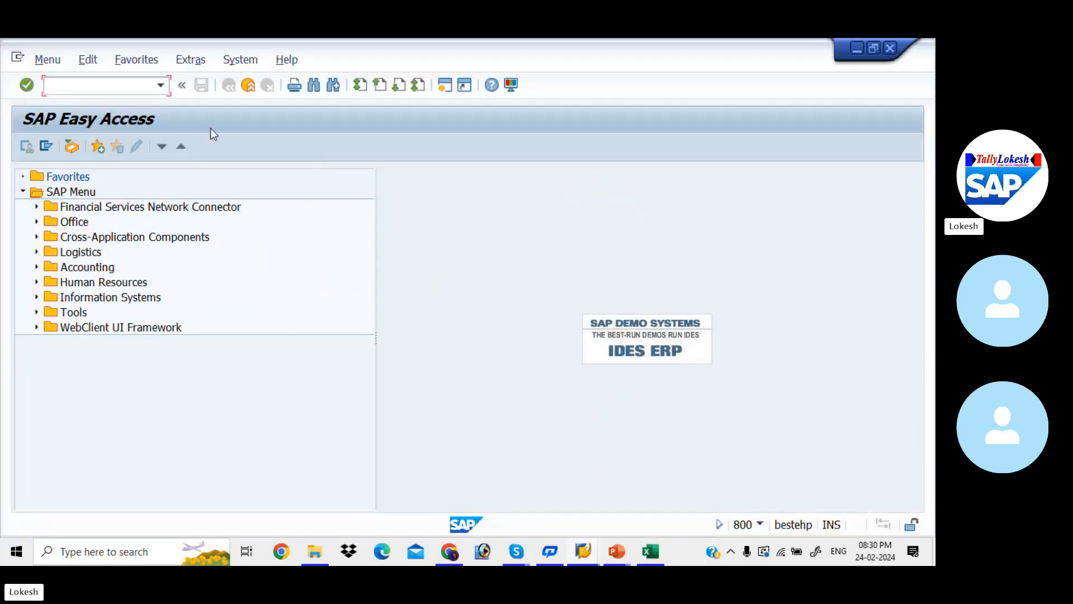
pyautogui.write('KS01')
pyautogui.press('Return')
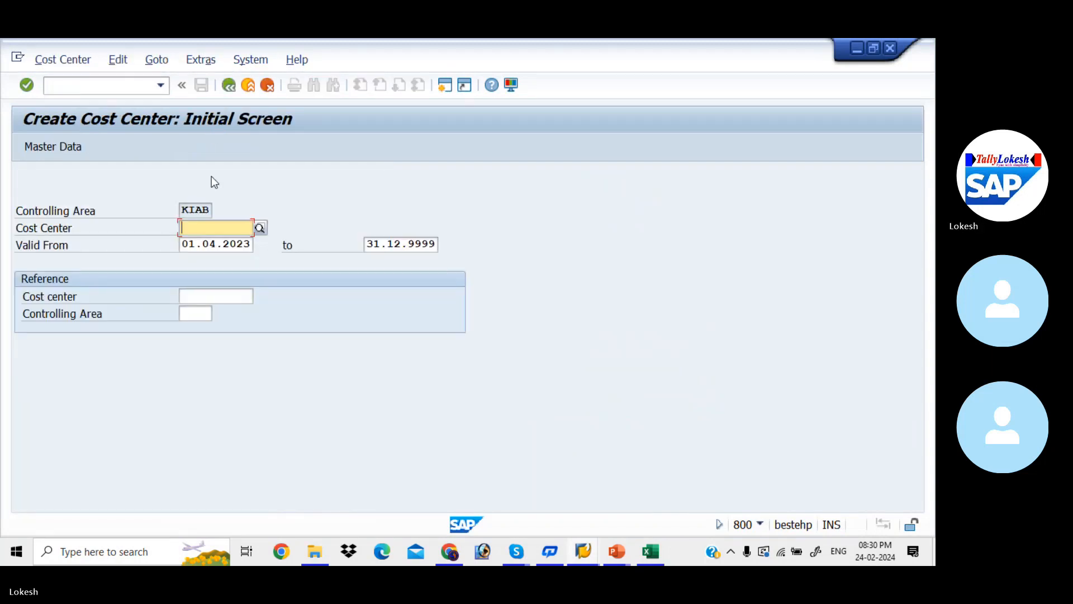
pyautogui.click(218, 230)
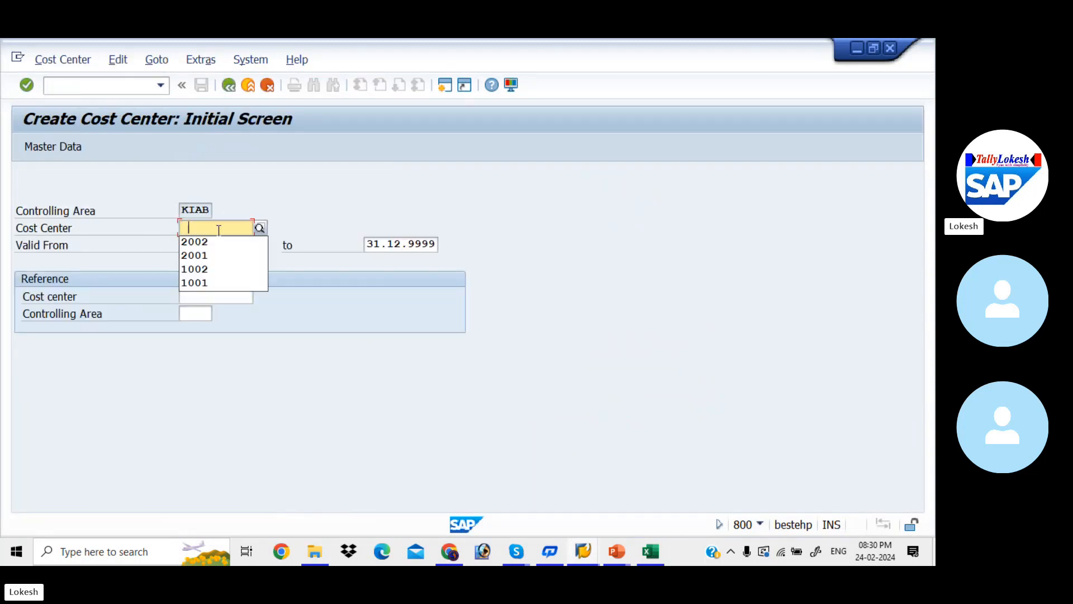
pyautogui.click(209, 280)
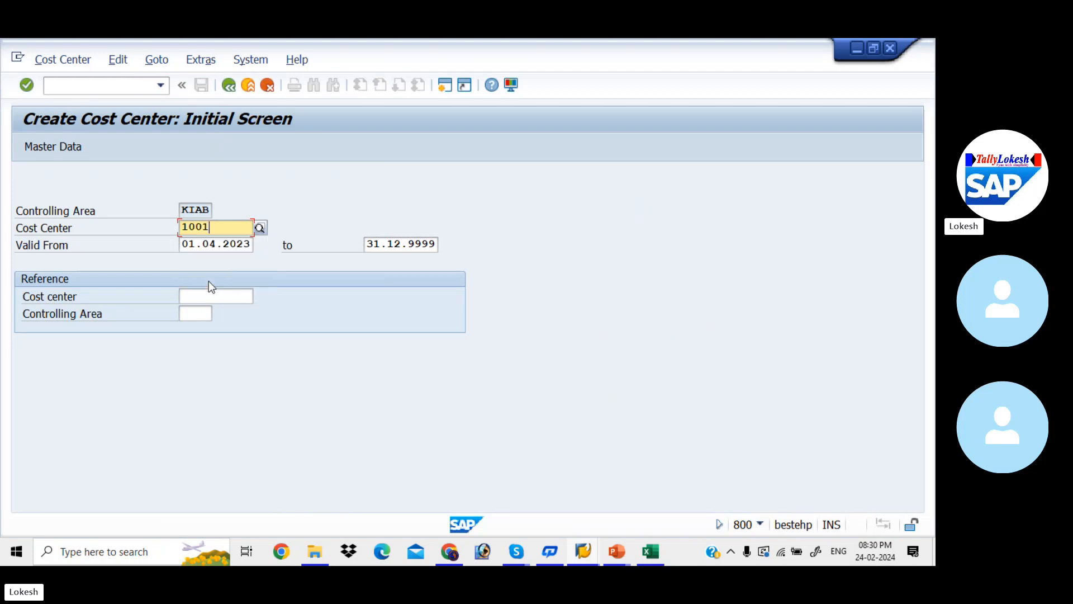
pyautogui.click(66, 150)
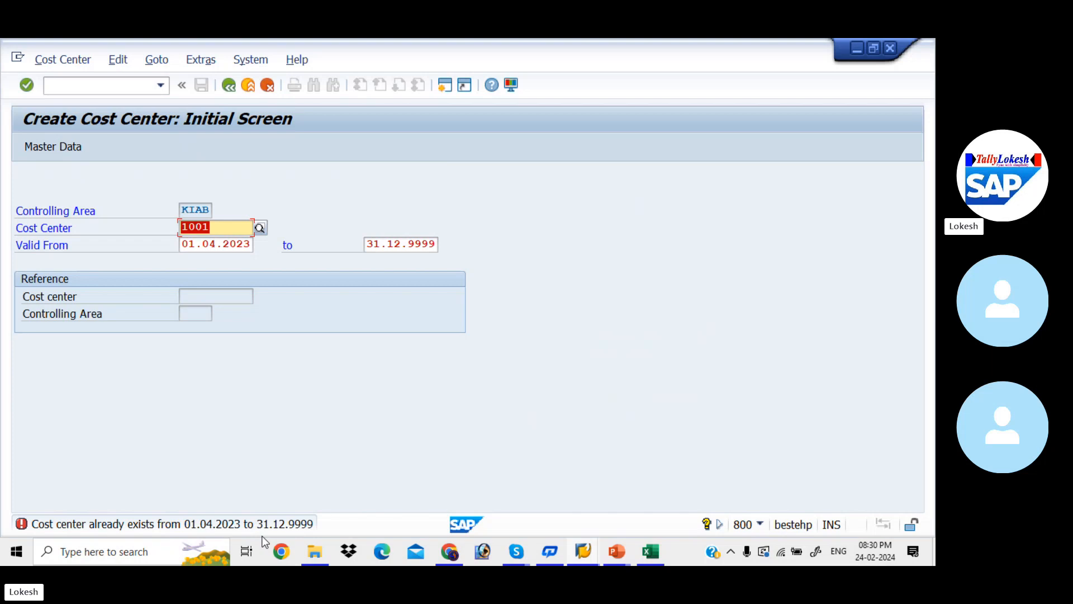
# Read the detailed explanation of the cost center error message and close it
pyautogui.click(160, 527)
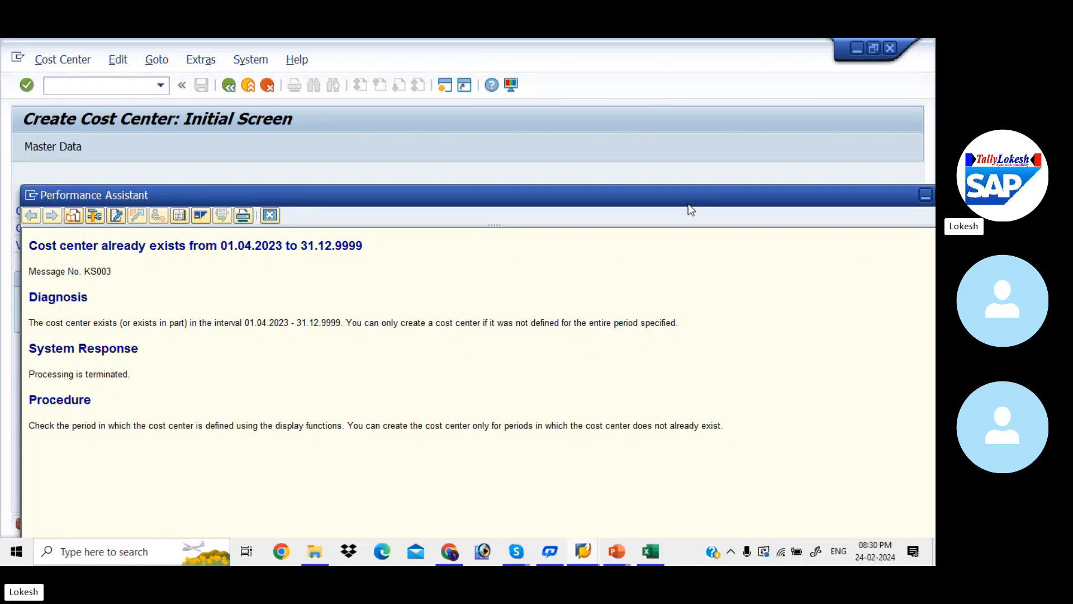
pyautogui.moveTo(703, 207); pyautogui.dragTo(446, 221)
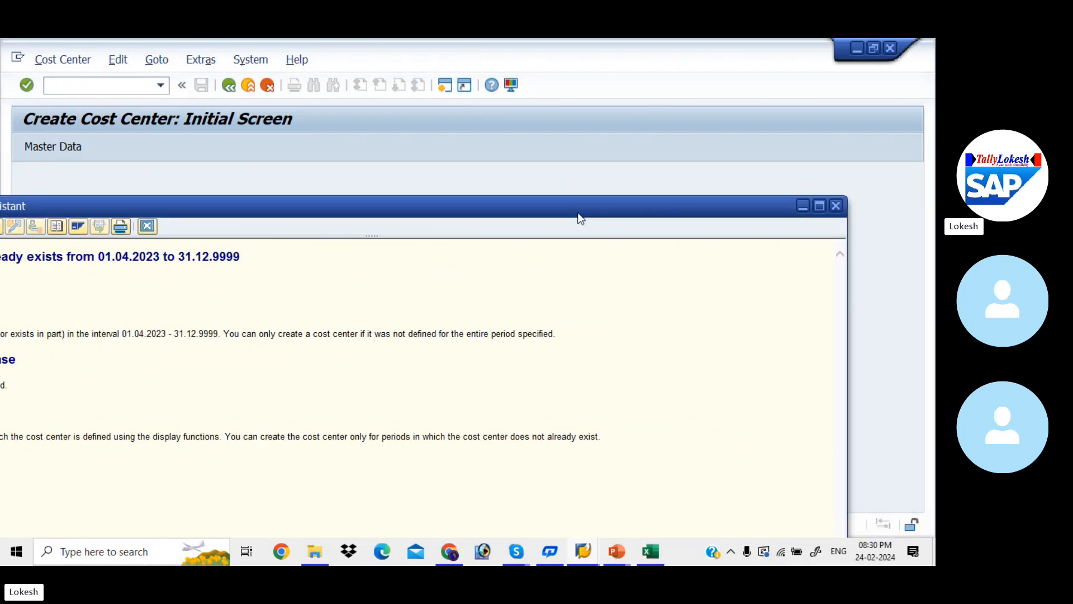
pyautogui.click(827, 208)
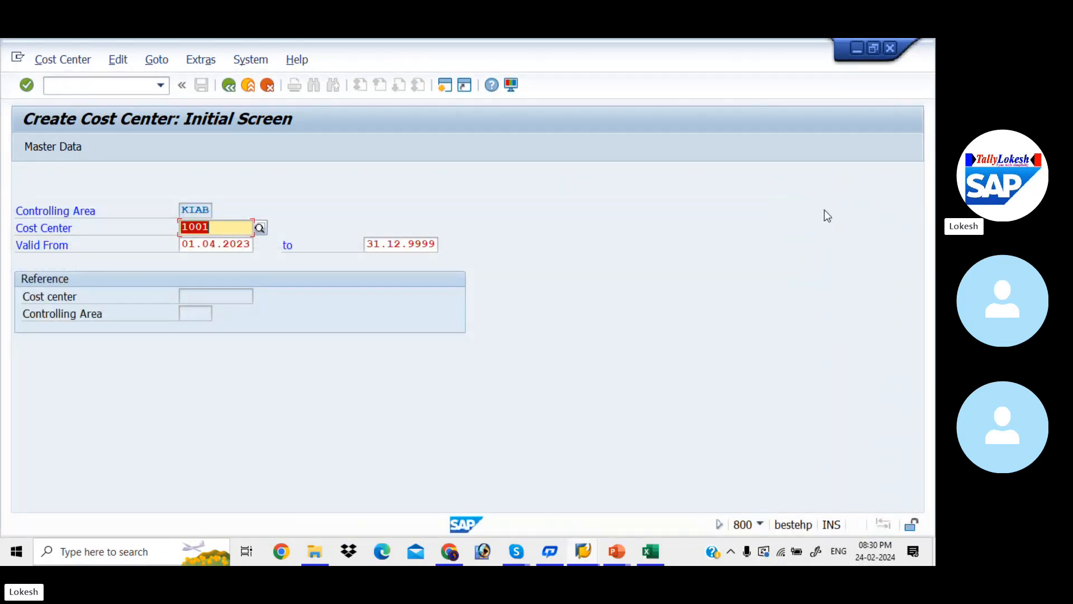
# Check the cost center assignment task in the Excel checklist and open Change Cost Center in SAP with /NKS02
pyautogui.hotkey('alt', 'Tab')
pyautogui.hotkey('alt', 'Tab')
pyautogui.hotkey('alt', 'Tab')
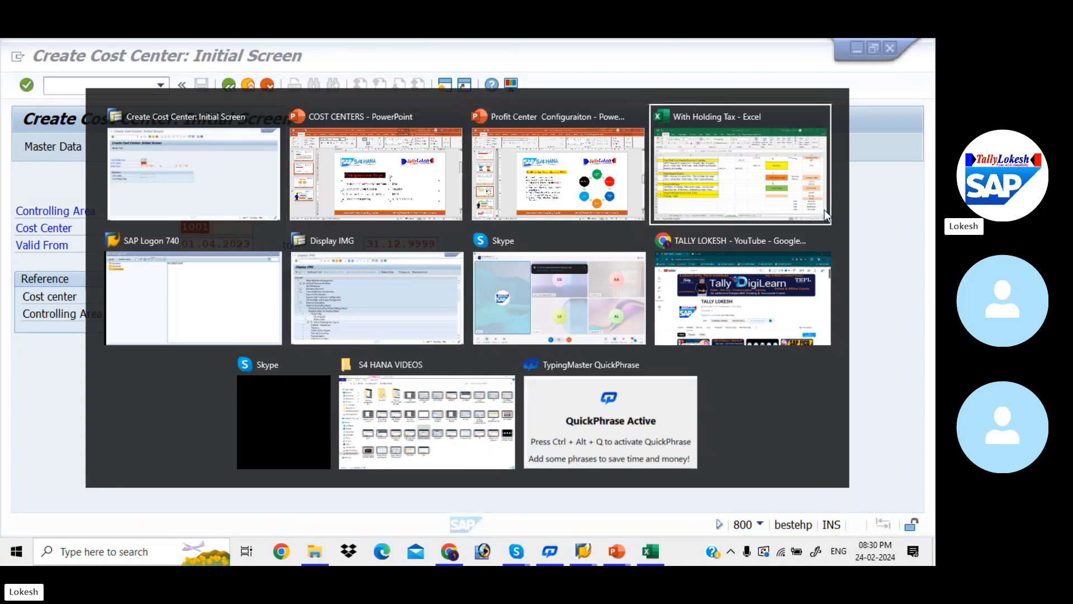
pyautogui.hotkey('alt', 'Tab')
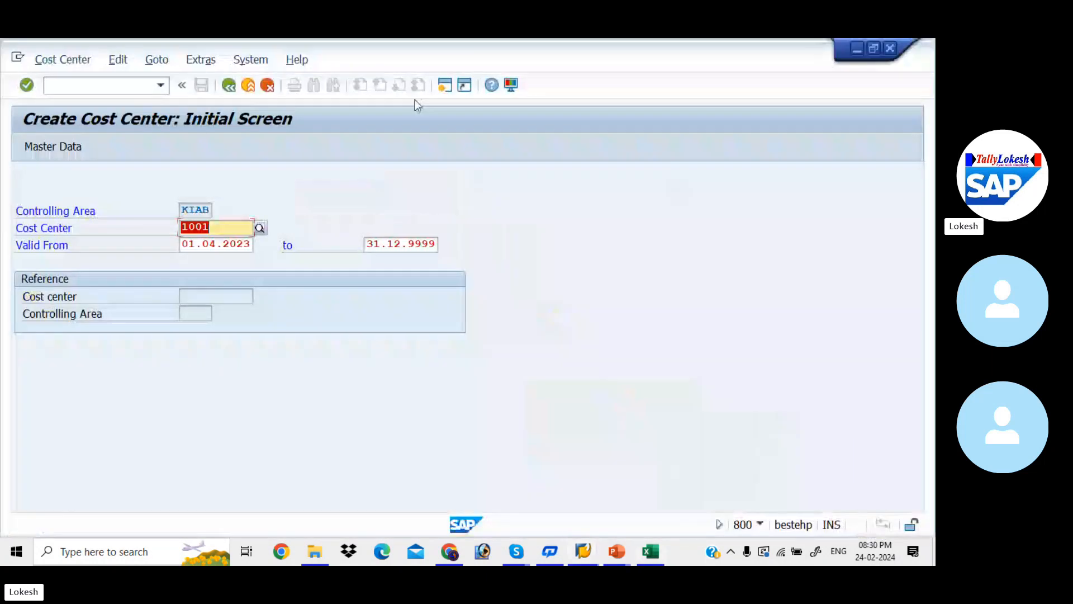
pyautogui.click(139, 86)
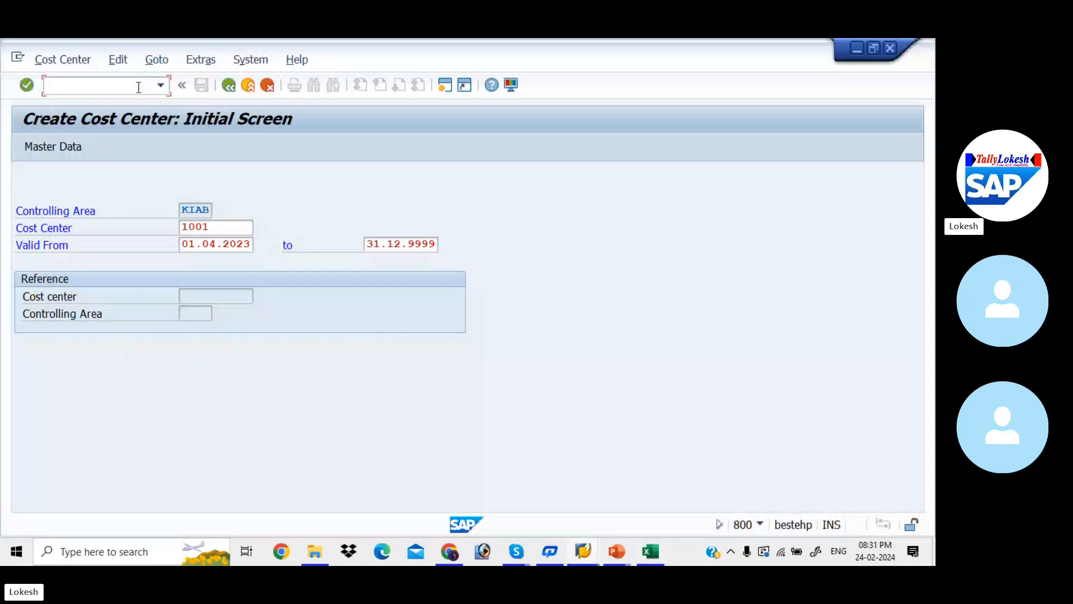
pyautogui.write('/NKS02')
pyautogui.press('Return')
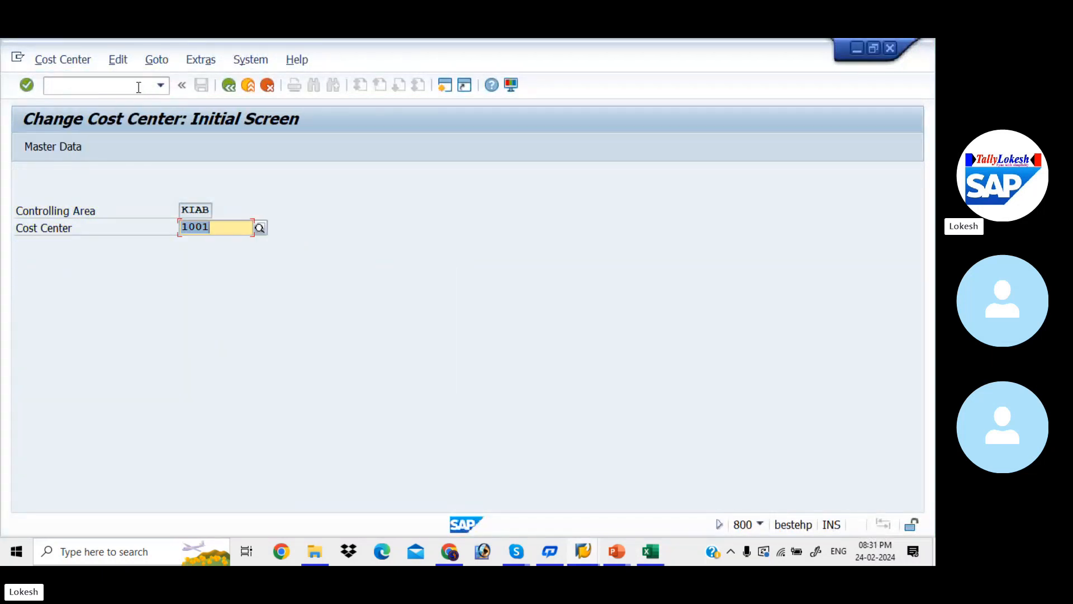
# Open the master data of cost center 1001 and choose profit center KI100 for it from the KIAB profit center list
pyautogui.click(66, 148)
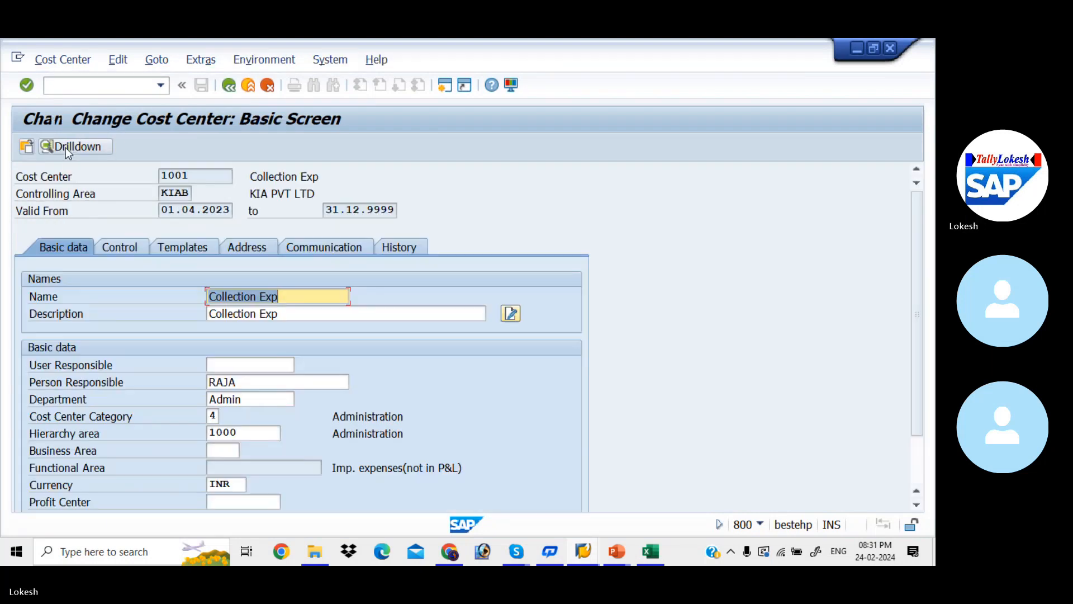
pyautogui.click(233, 504)
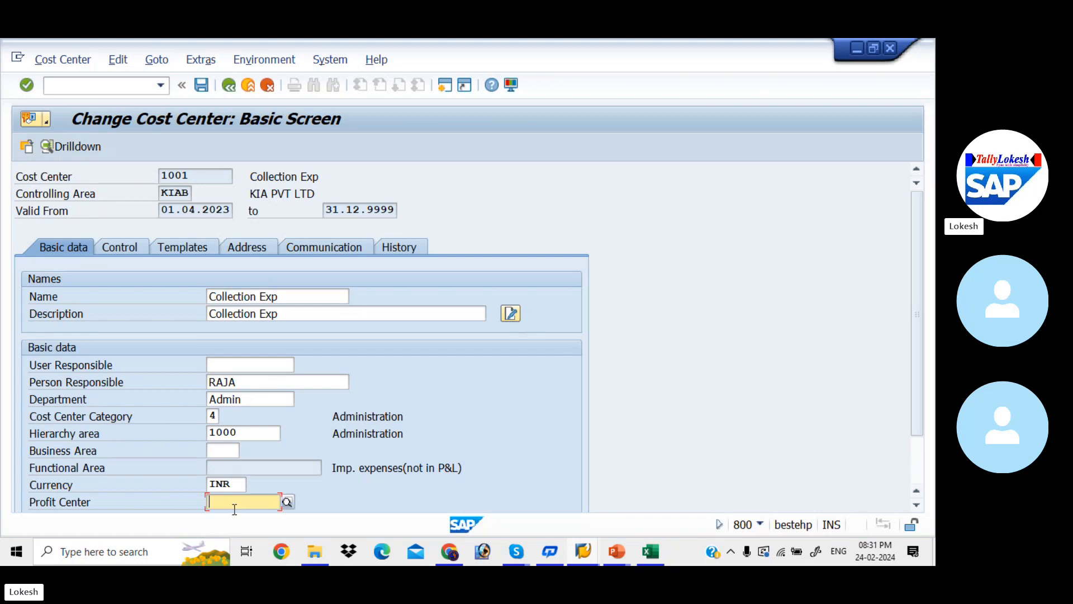
pyautogui.moveTo(916, 355); pyautogui.dragTo(901, 419)
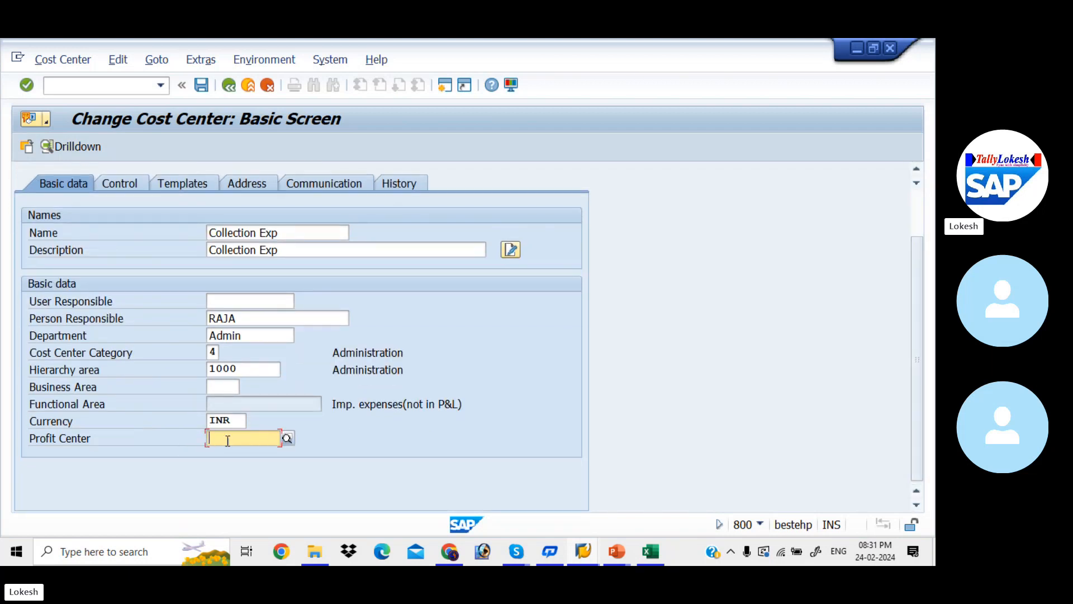
pyautogui.click(288, 438)
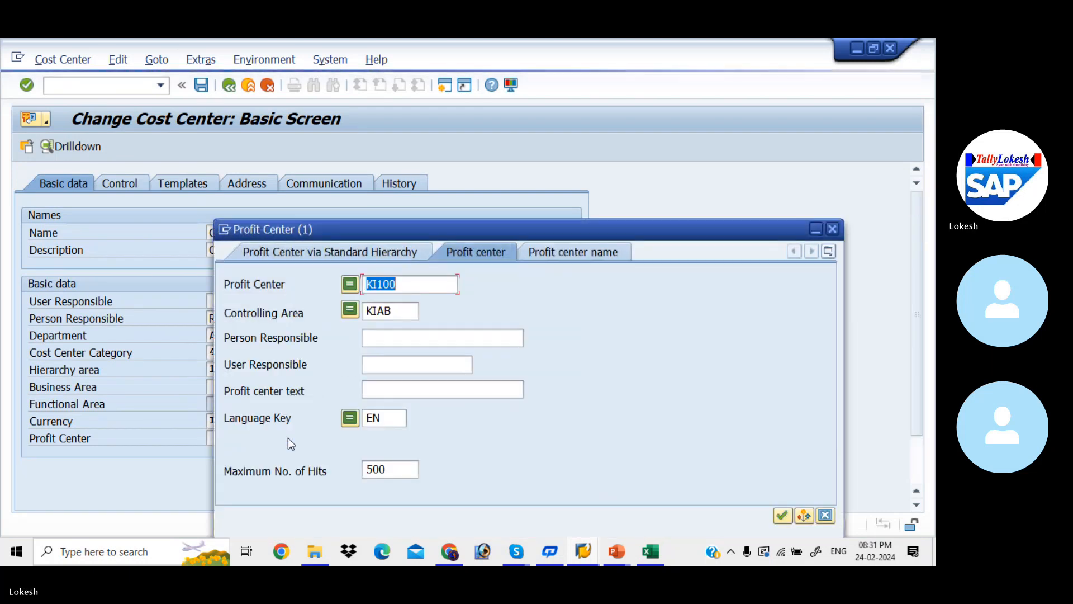
pyautogui.press('Delete')
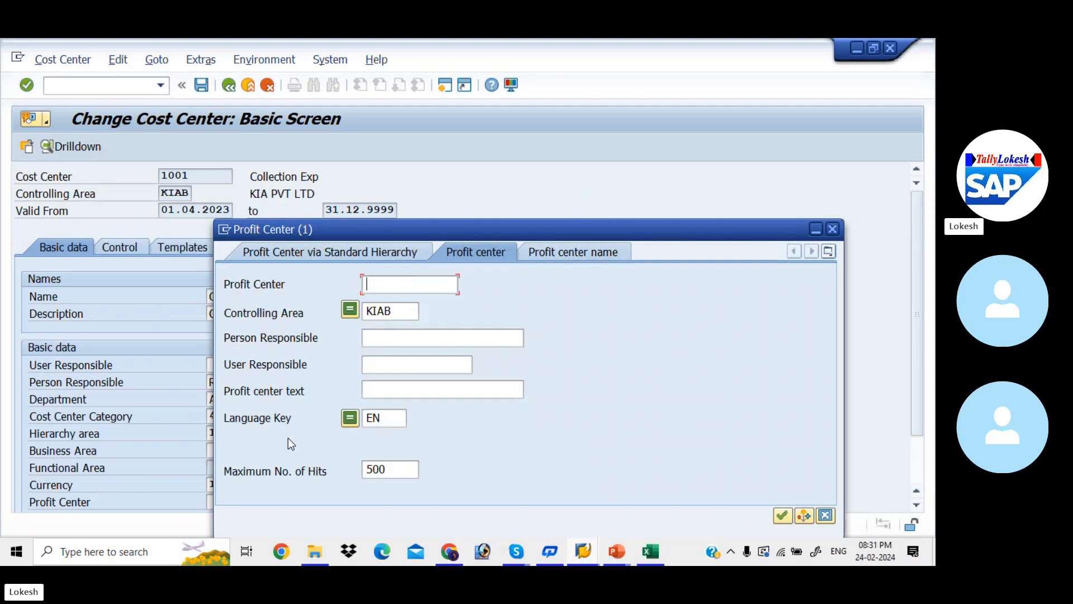
pyautogui.press('Return')
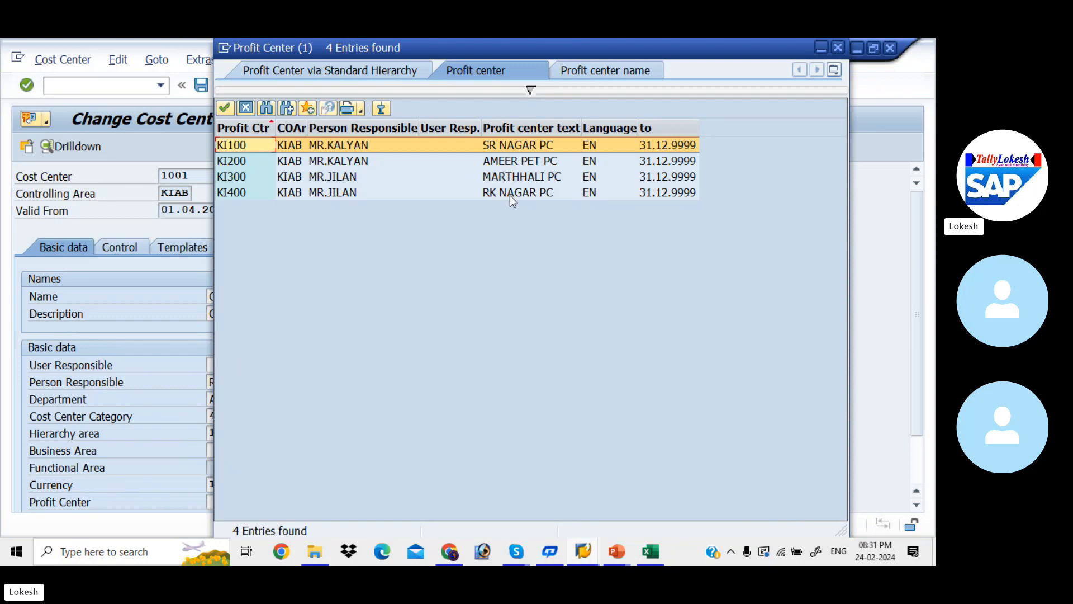
pyautogui.doubleClick(453, 150)
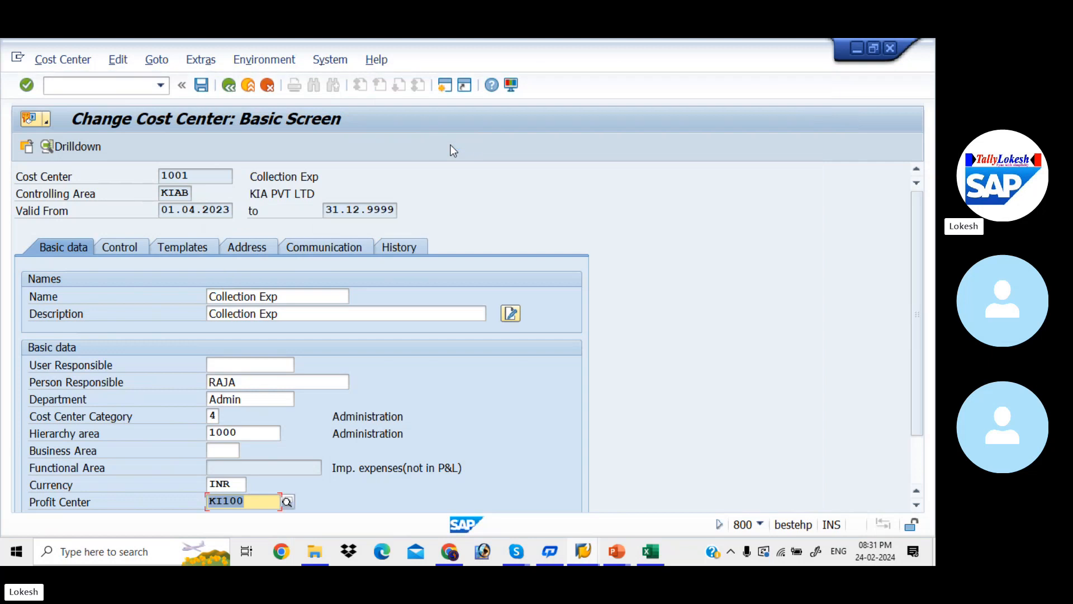
# Save cost center 1001 and agree to carry out the Profit Center field change online
pyautogui.click(202, 86)
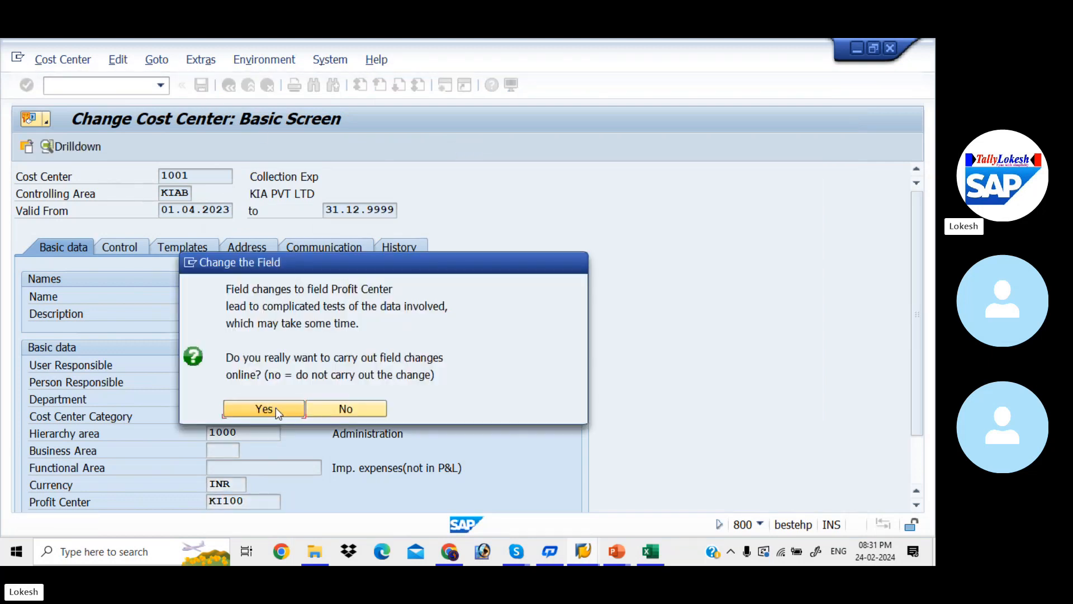
pyautogui.click(276, 407)
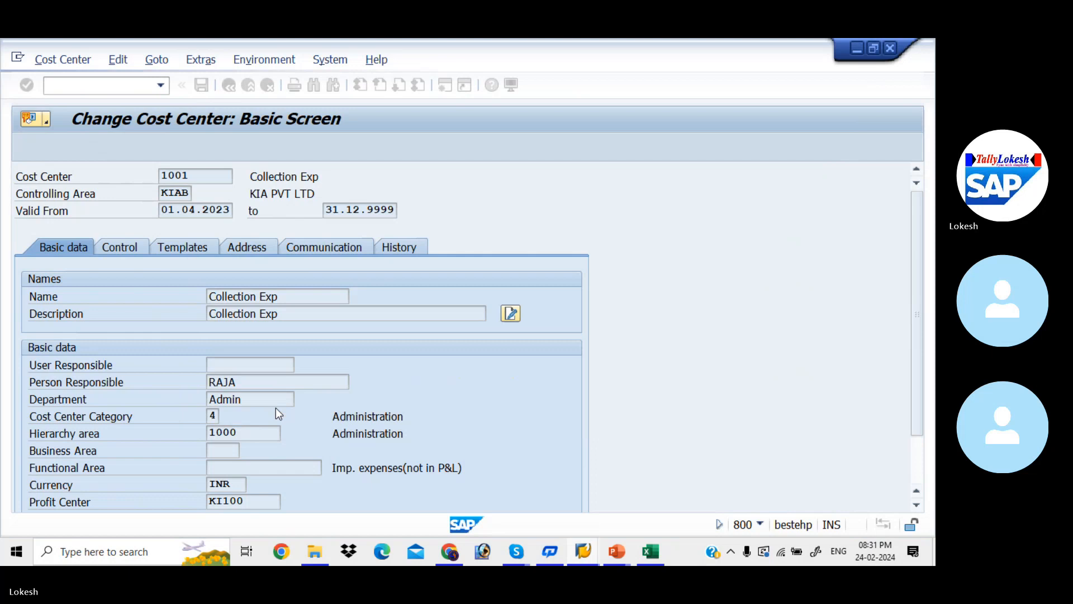
pyautogui.click(261, 364)
pyautogui.press('Return')
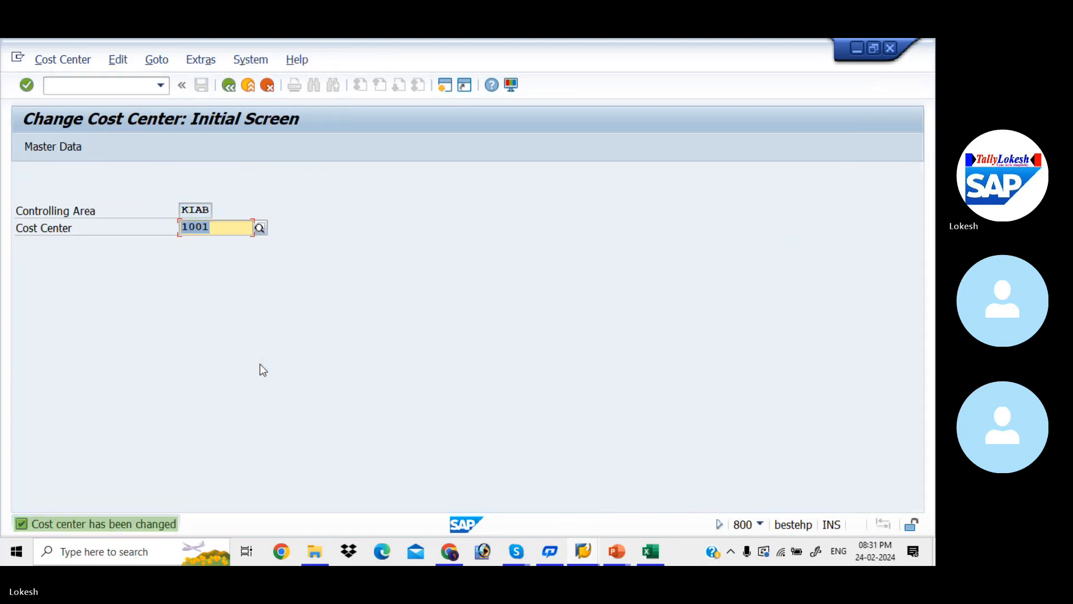
# Switch to the COST CENTERS PowerPoint presentation and check the company cost center hierarchy on slide 3
pyautogui.click(215, 232)
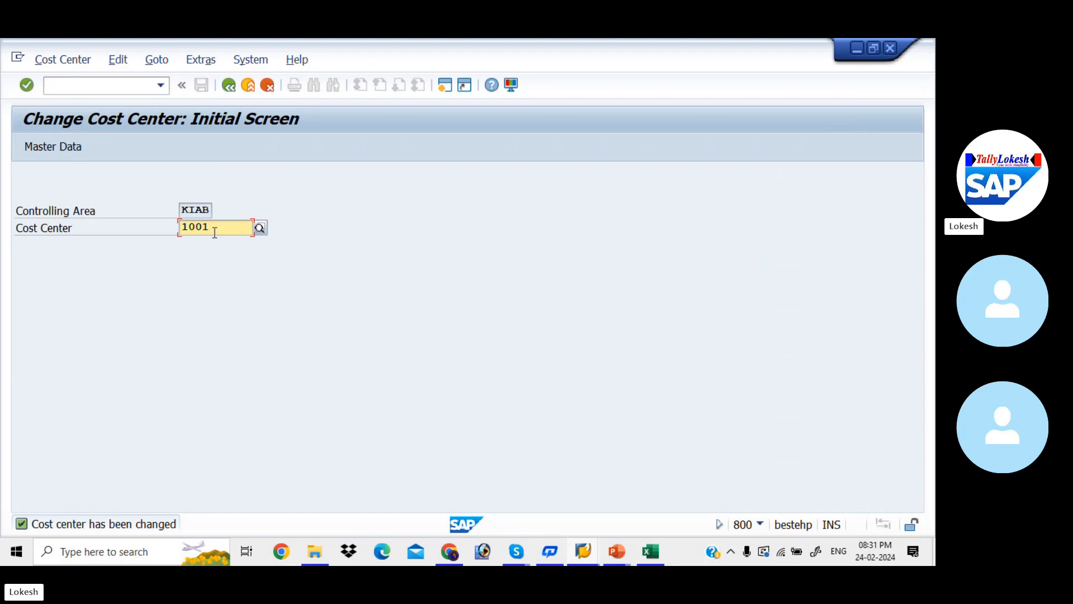
pyautogui.hotkey('alt', 'Tab')
pyautogui.hotkey('alt', 'Tab')
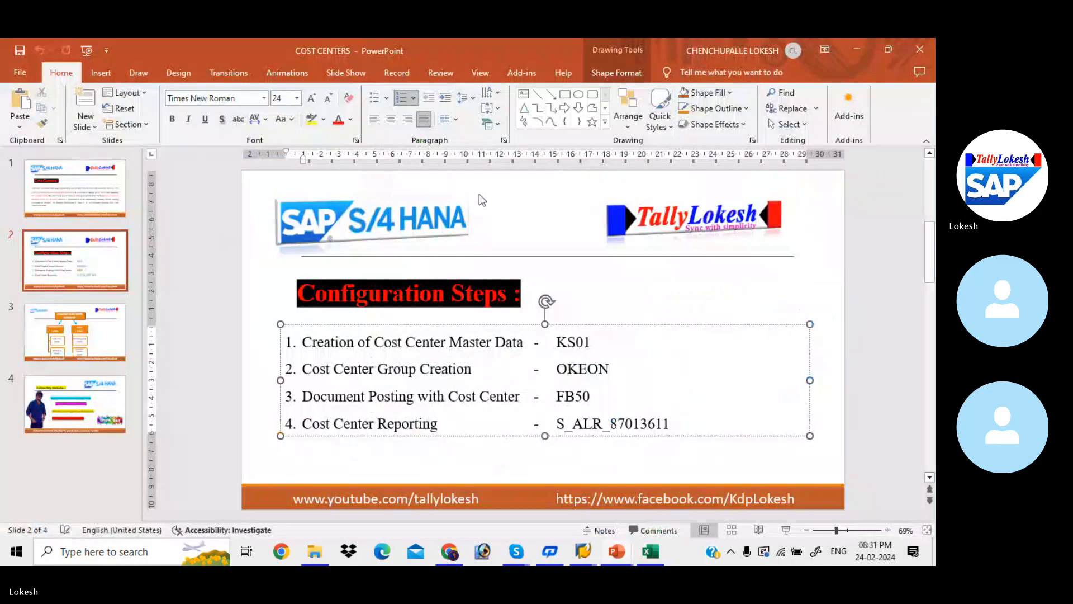
pyautogui.click(802, 289)
pyautogui.scroll(-1, 802, 289)
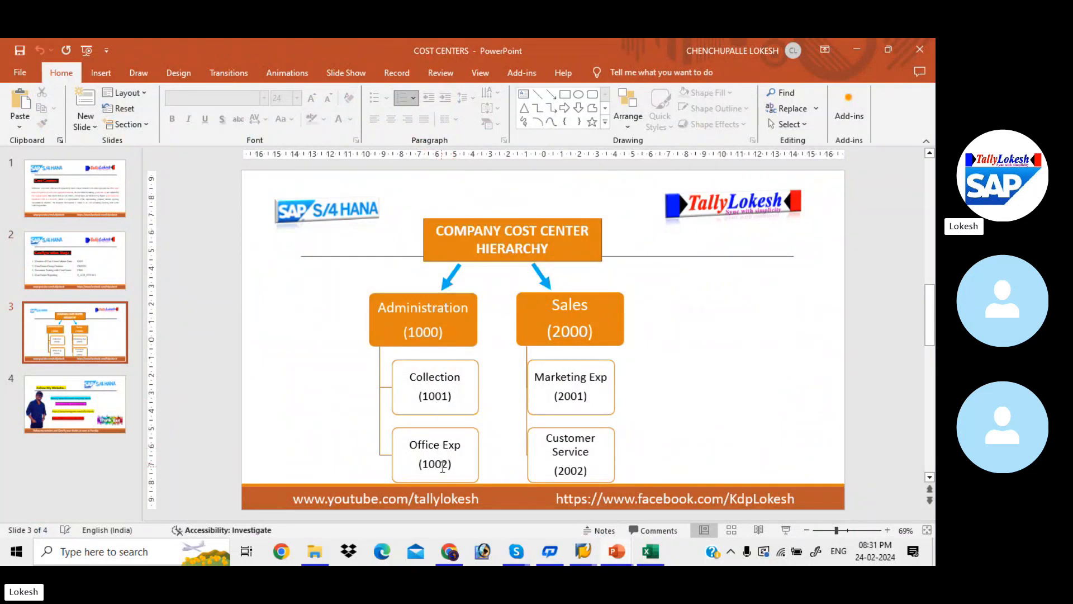
# Return to SAP and open the master data of cost center 1002 for changing
pyautogui.hotkey('alt', 'Tab')
pyautogui.press('BackSpace')
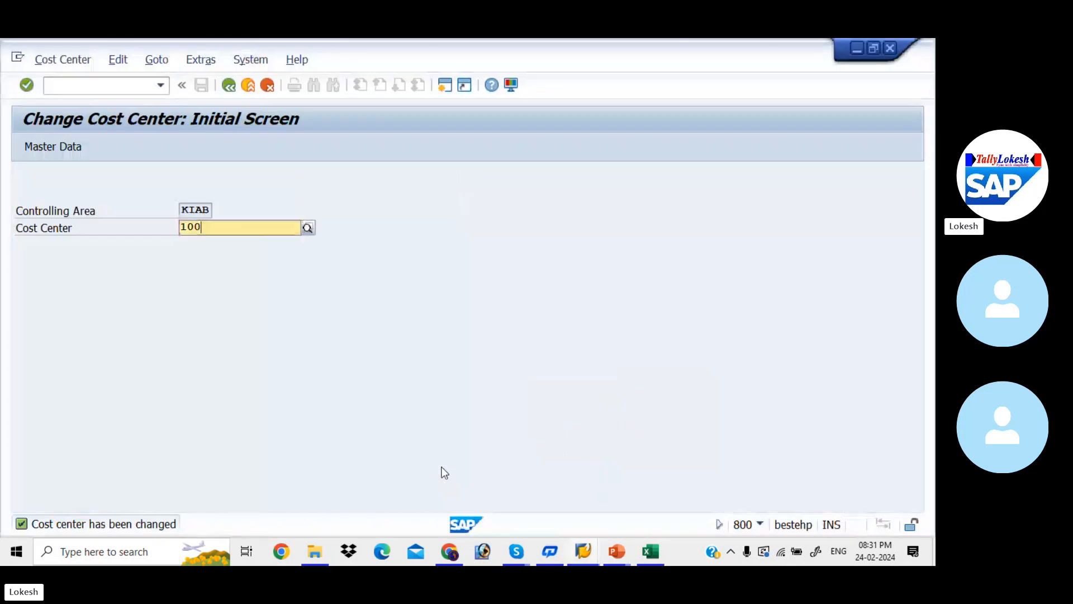
pyautogui.write('2')
pyautogui.press('Return')
pyautogui.press('Return')
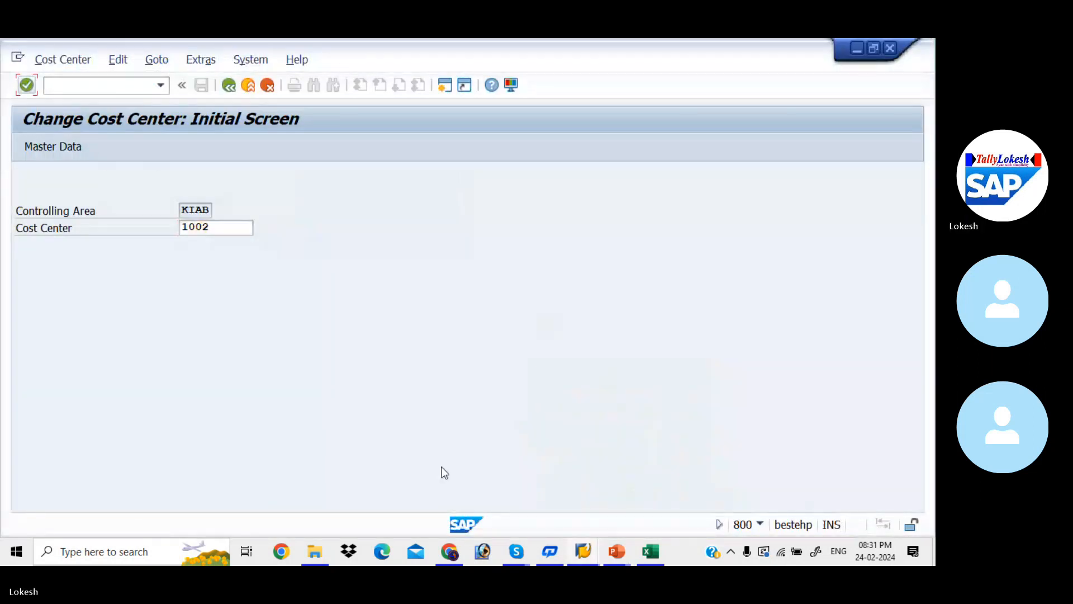
pyautogui.click(71, 150)
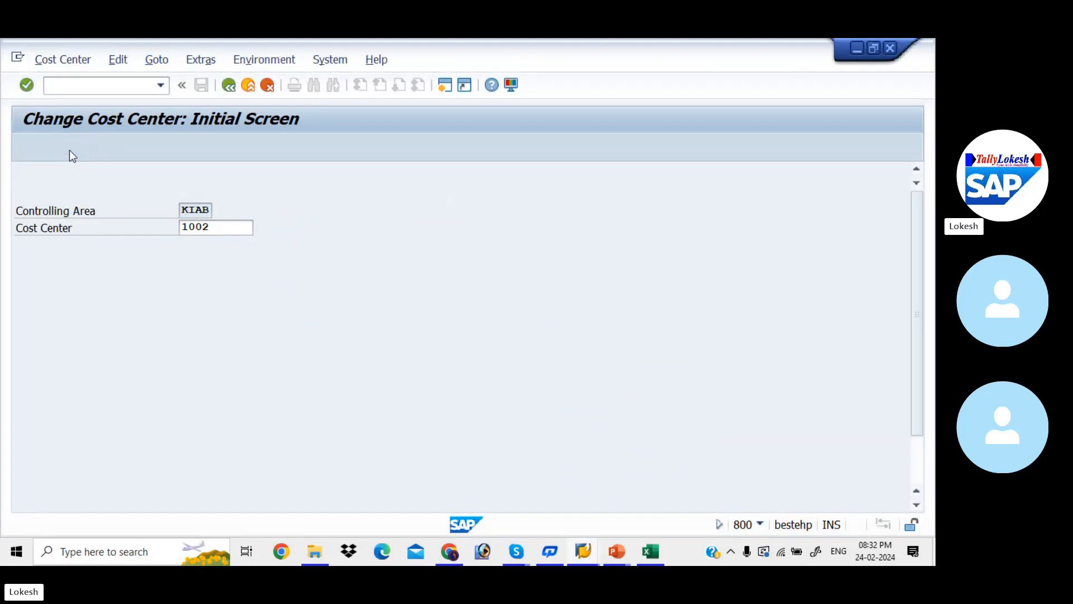
# Assign profit center KI200 to cost center 1002, save it and agree to the online field change
pyautogui.click(250, 496)
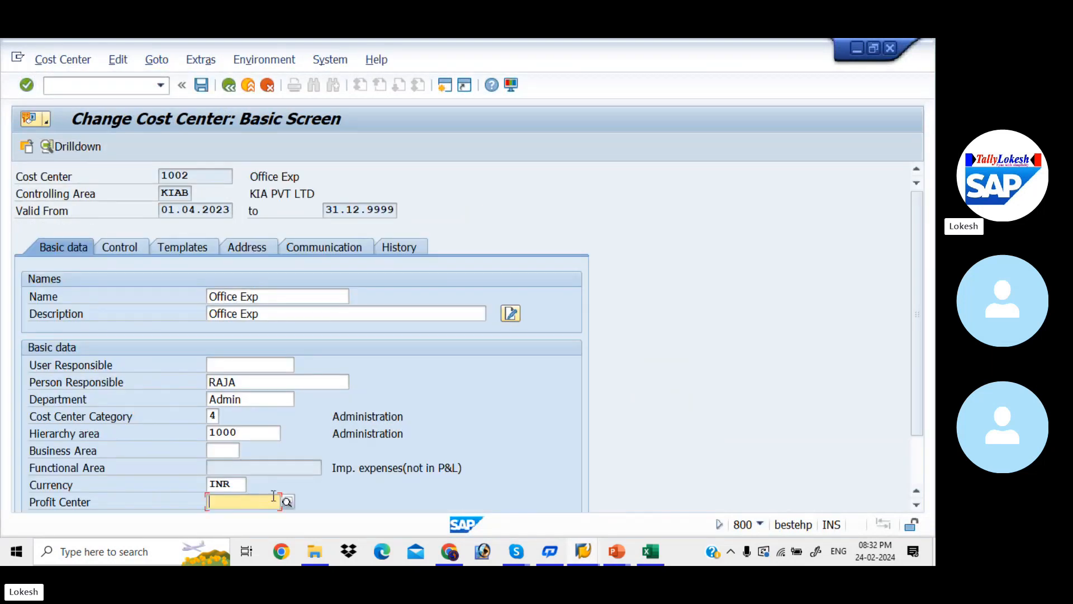
pyautogui.moveTo(918, 373); pyautogui.dragTo(918, 419)
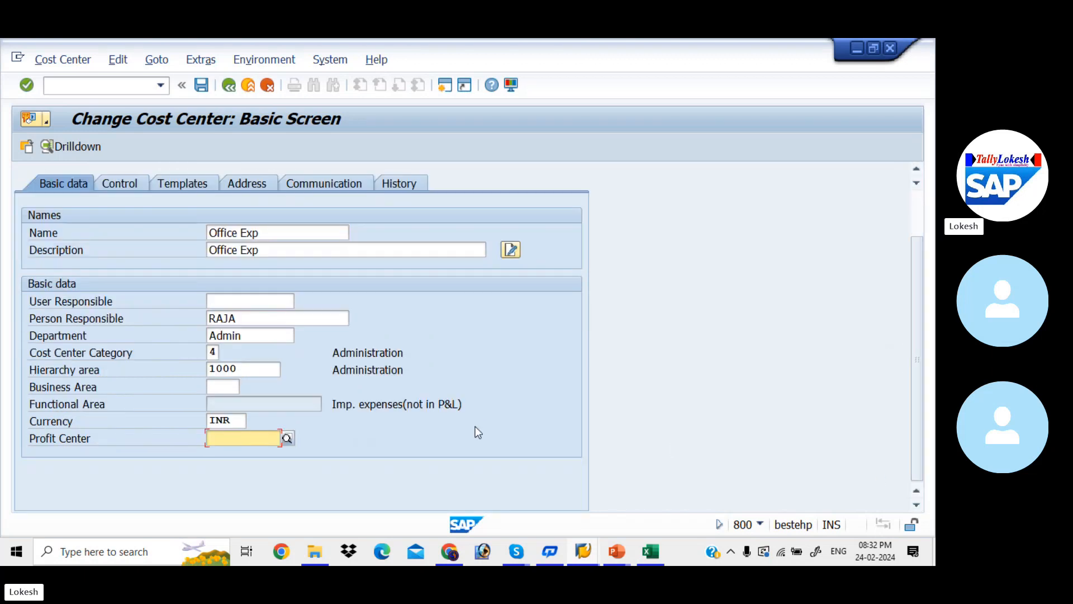
pyautogui.click(287, 437)
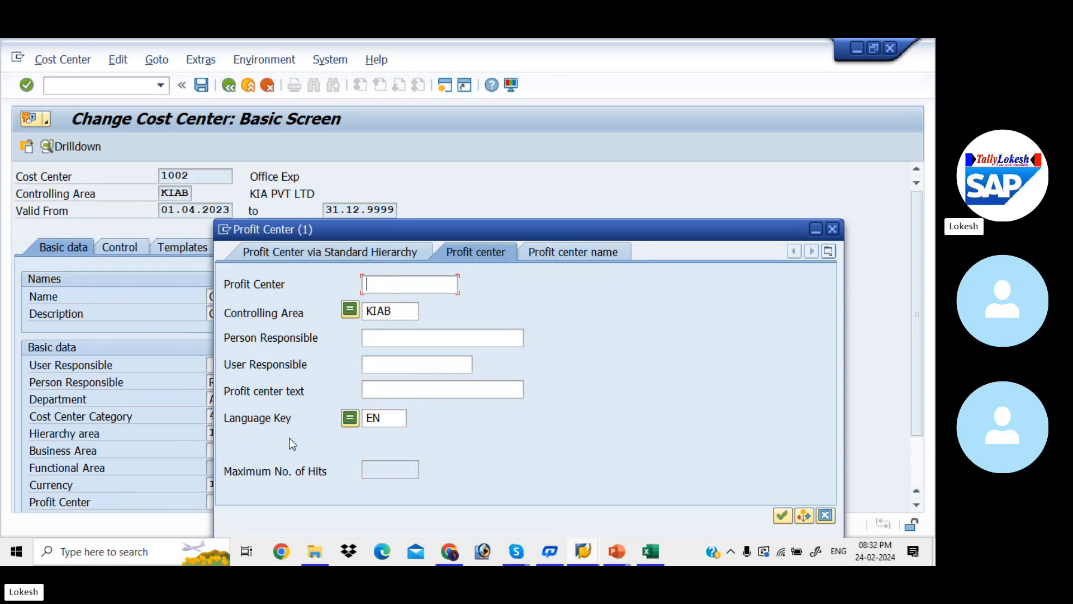
pyautogui.press('Return')
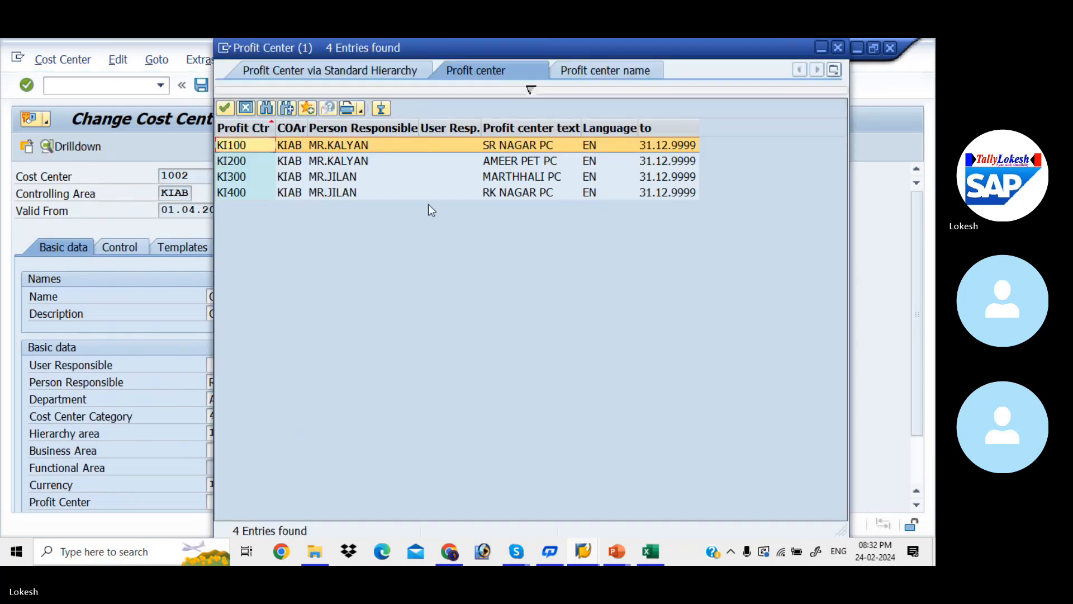
pyautogui.doubleClick(479, 165)
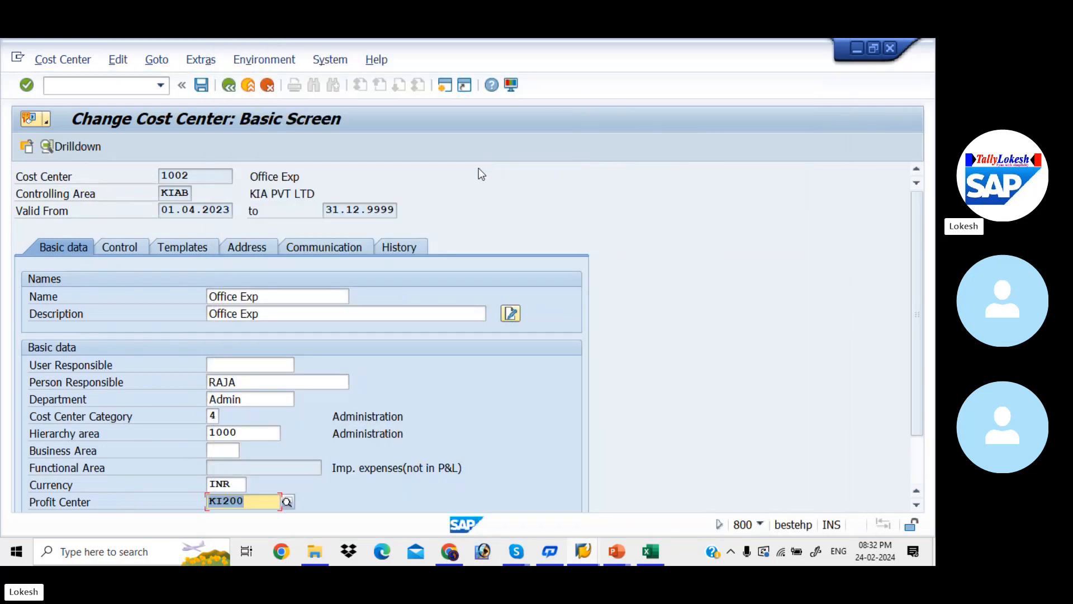
pyautogui.click(200, 85)
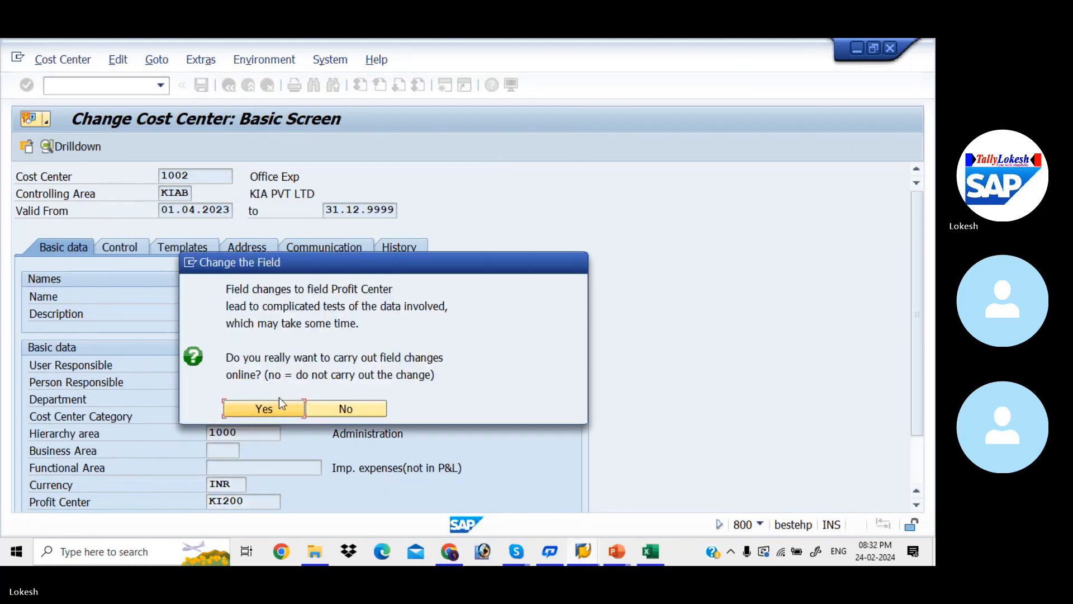
pyautogui.click(282, 409)
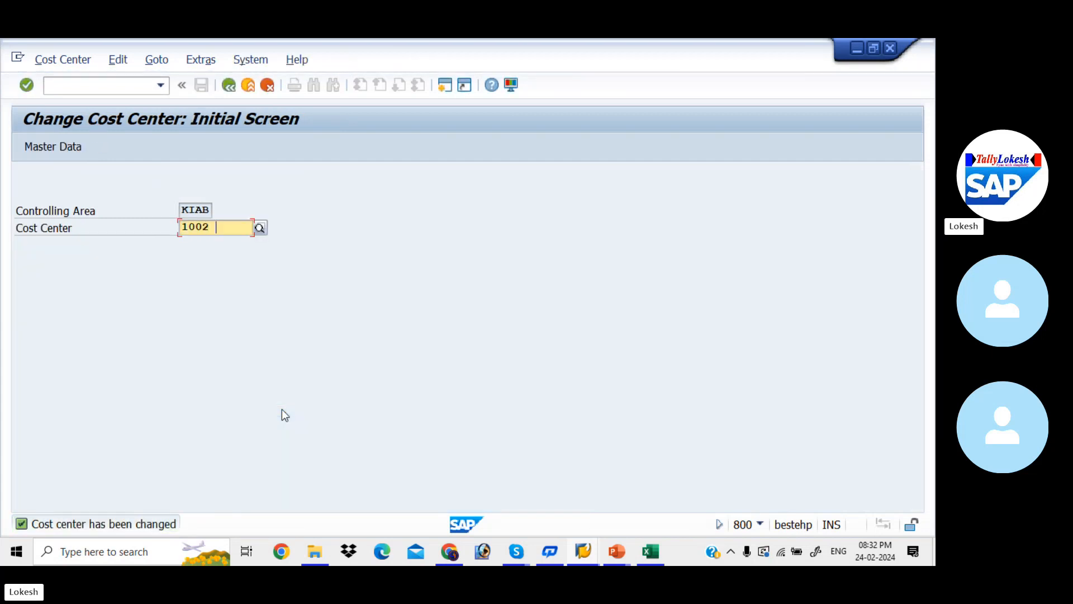
# Look up the Sales cost centers in the PowerPoint hierarchy slide and return to SAP
pyautogui.hotkey('alt', 'Tab')
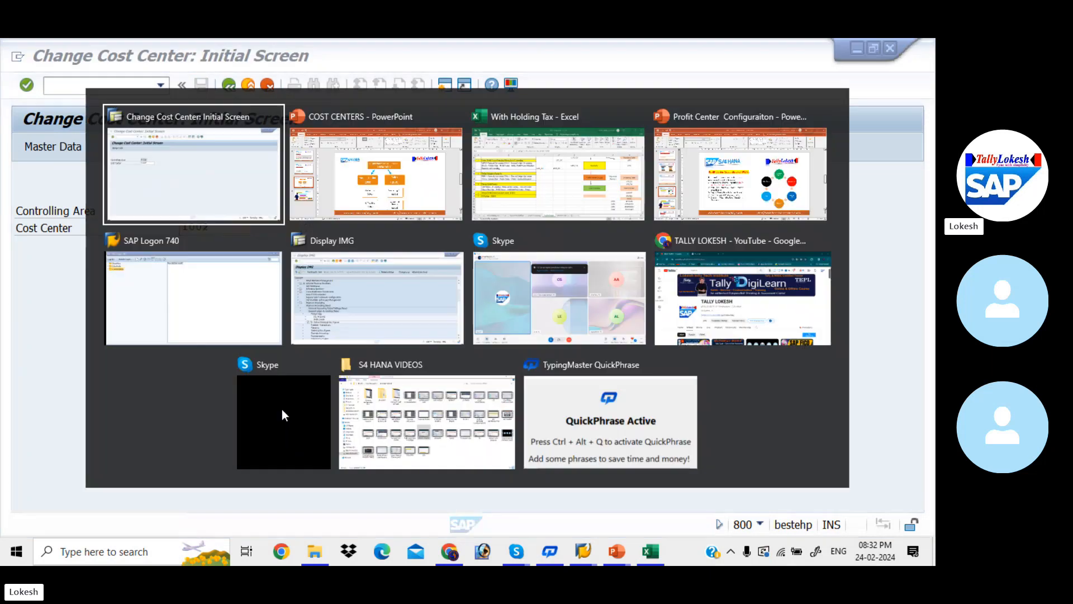
pyautogui.hotkey('alt', 'Tab')
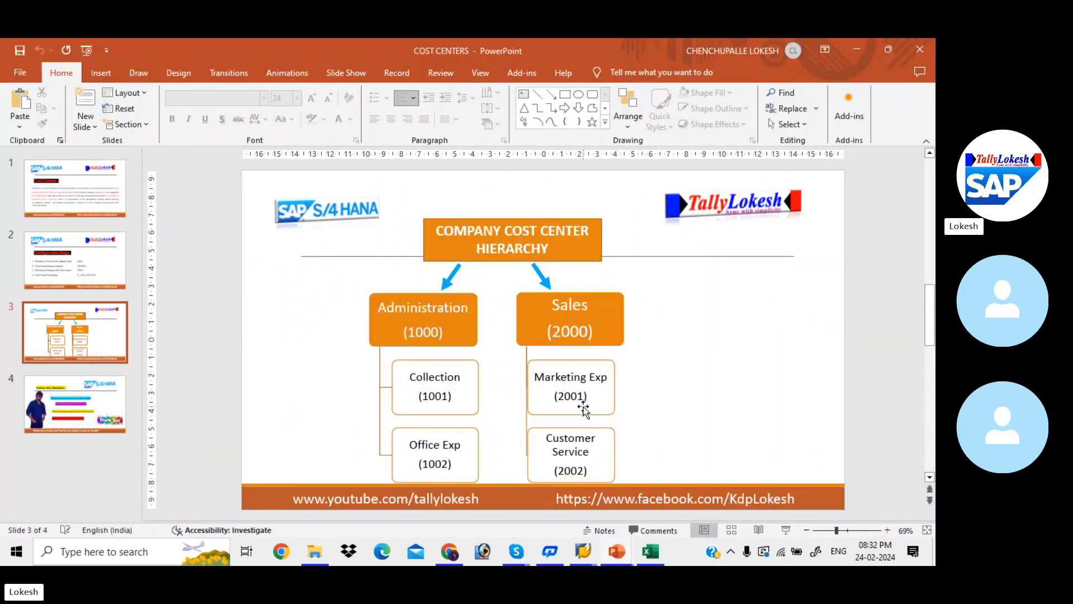
pyautogui.hotkey('alt', 'Tab')
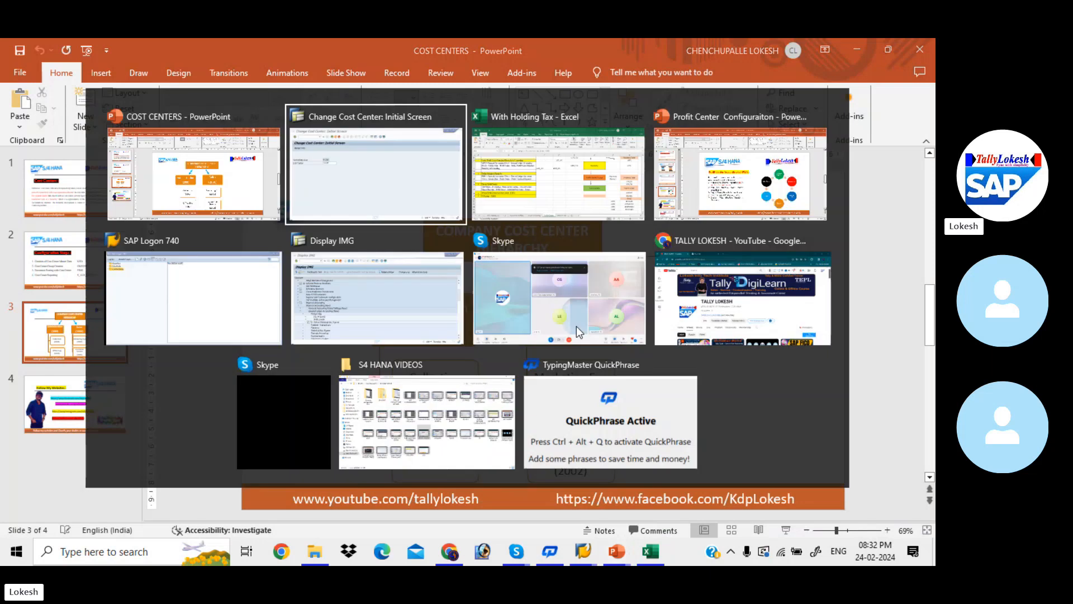
# Replace the cost center with 2001 from the list of earlier entries and open its master data
pyautogui.press('BackSpace')
pyautogui.press('BackSpace')
pyautogui.press('BackSpace')
pyautogui.press('BackSpace')
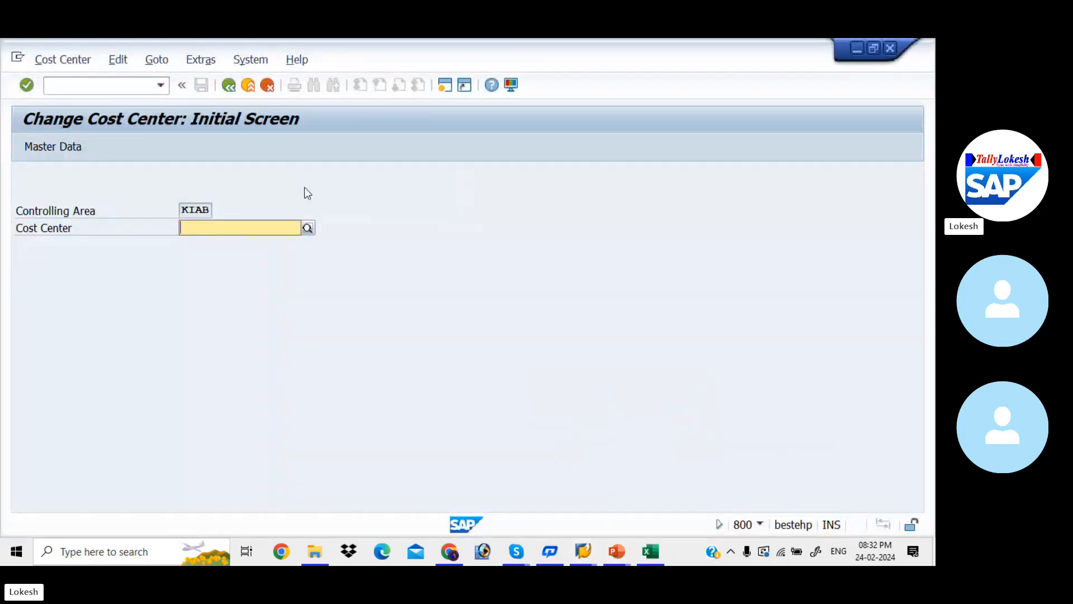
pyautogui.press('F4')
pyautogui.press('Down')
pyautogui.press('Down')
pyautogui.press('Down')
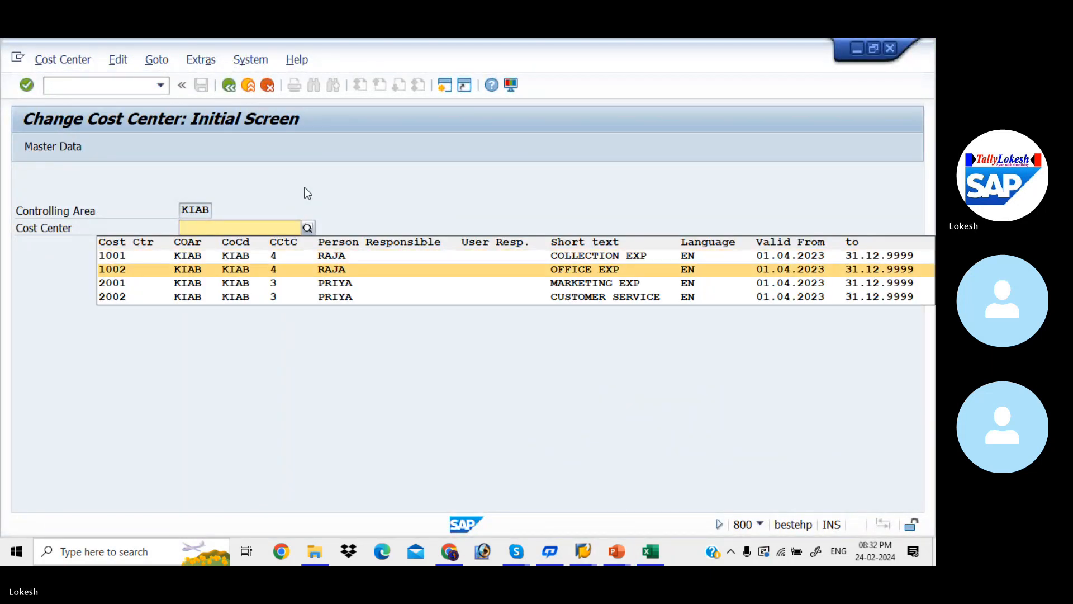
pyautogui.press('Return')
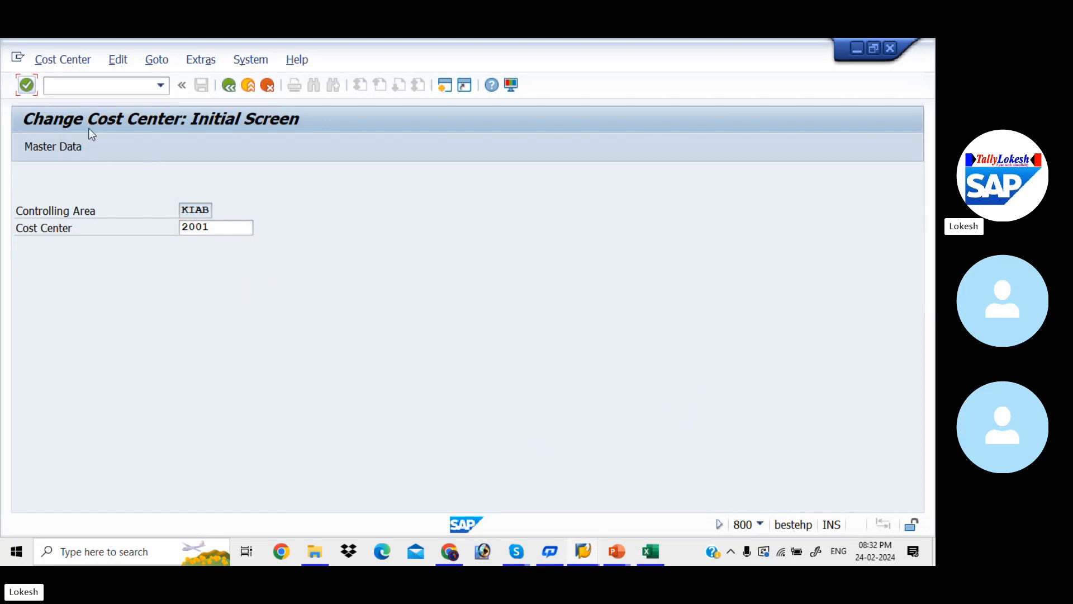
pyautogui.click(60, 150)
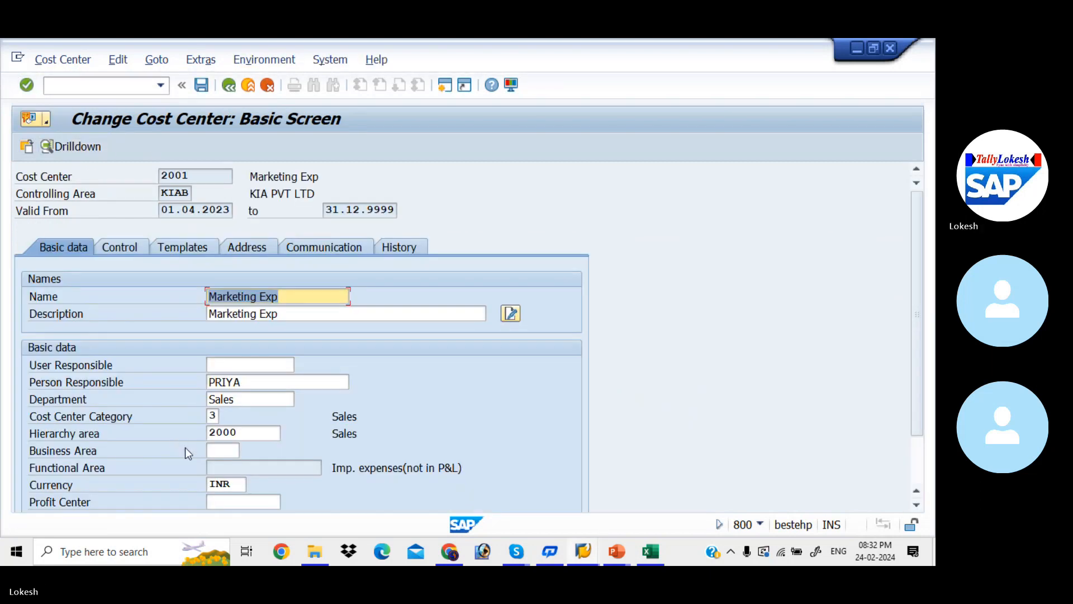
# Assign profit center KI300 to cost center 2001, save it and agree to the online field change
pyautogui.click(245, 501)
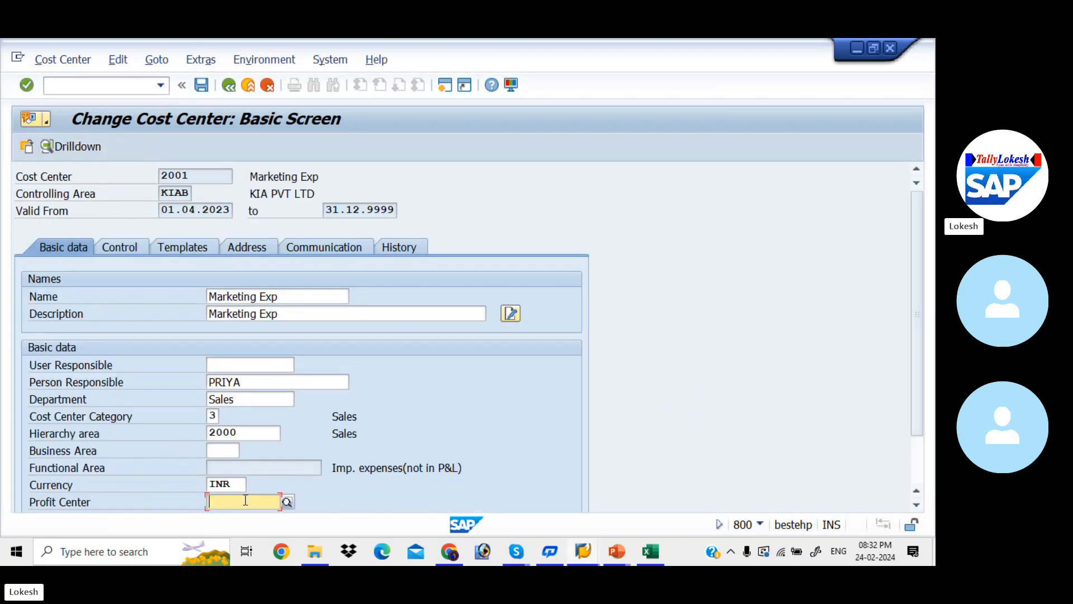
pyautogui.click(289, 501)
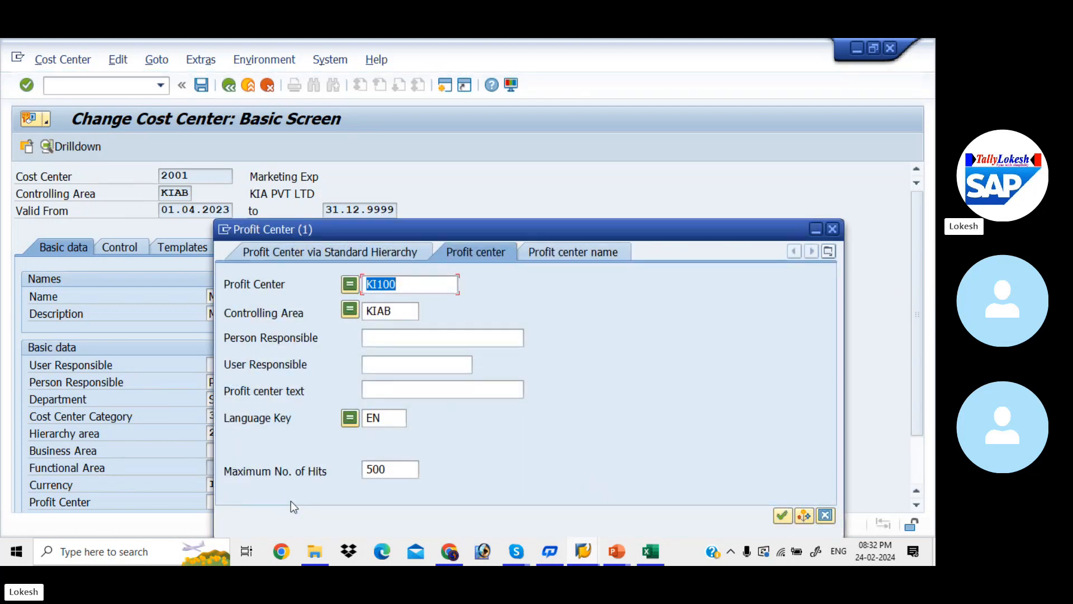
pyautogui.press('Delete')
pyautogui.press('Return')
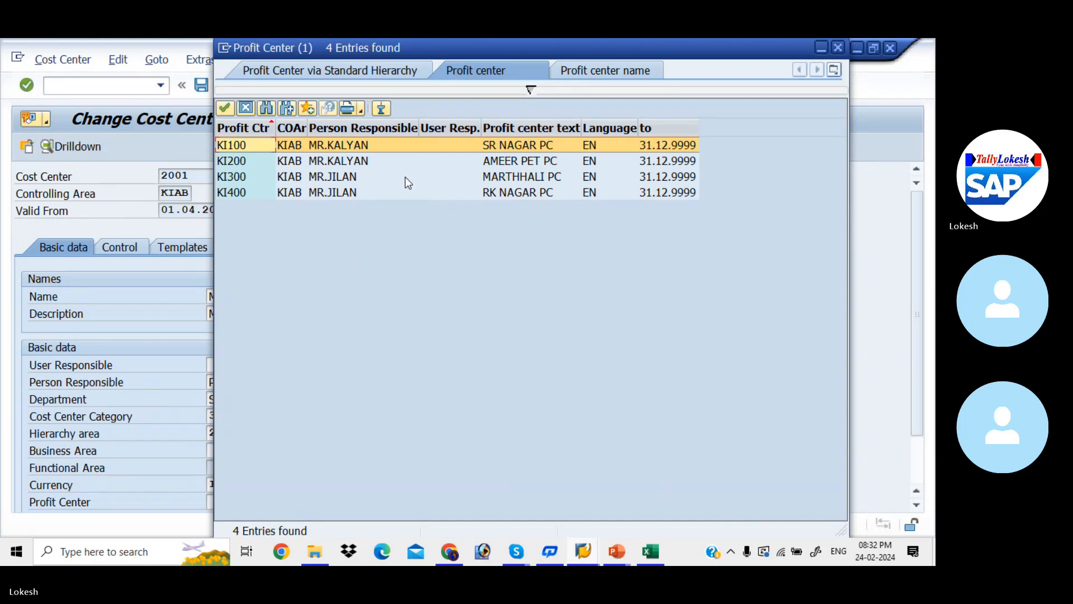
pyautogui.doubleClick(392, 178)
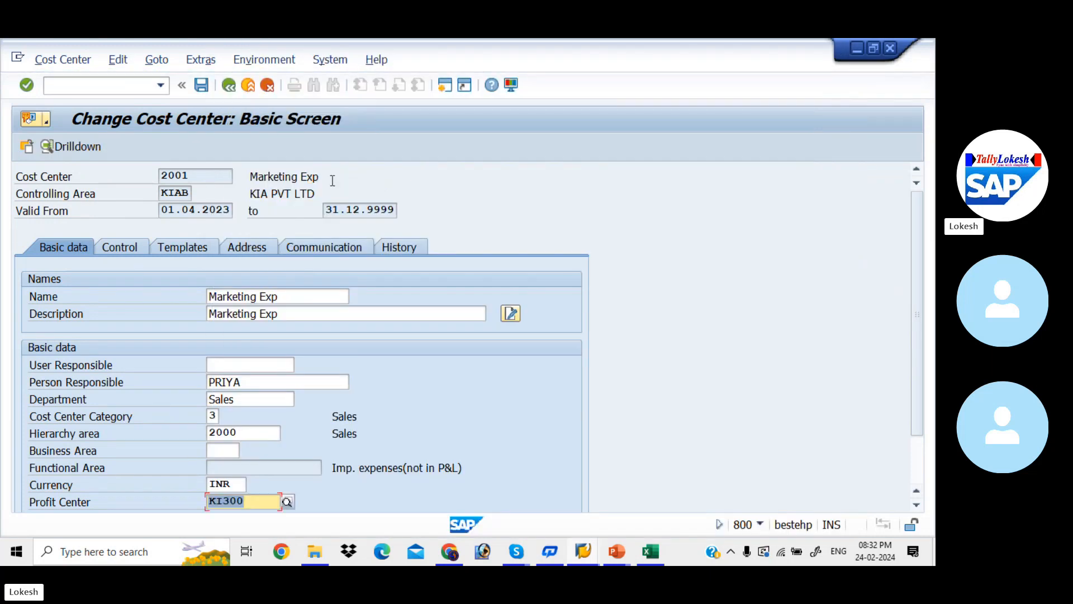
pyautogui.click(201, 85)
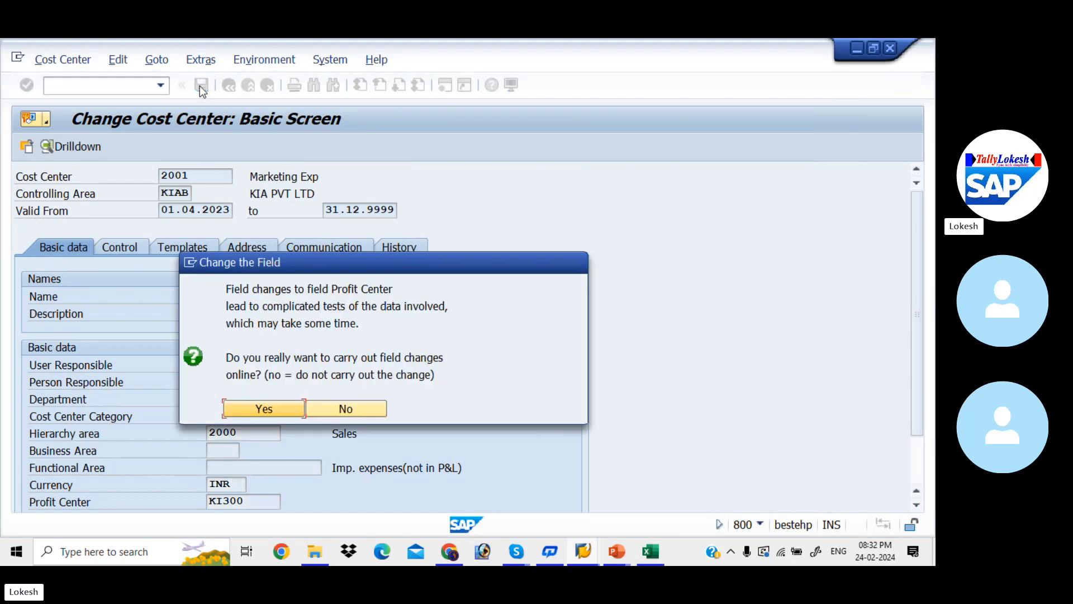
pyautogui.click(277, 407)
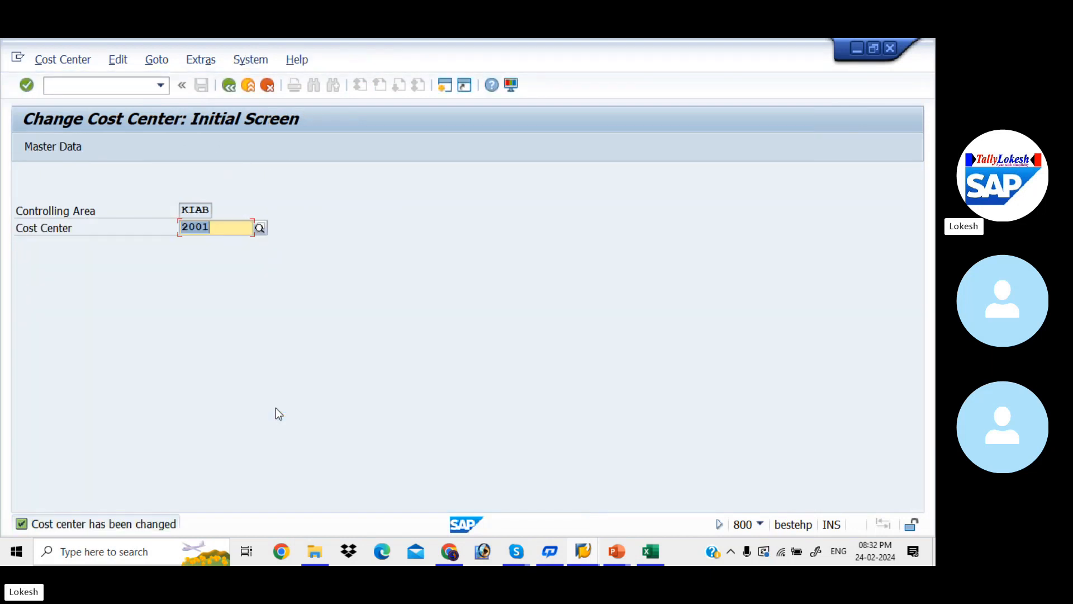
# Change the cost center to 2002 and open its master data
pyautogui.press('End')
pyautogui.press('BackSpace')
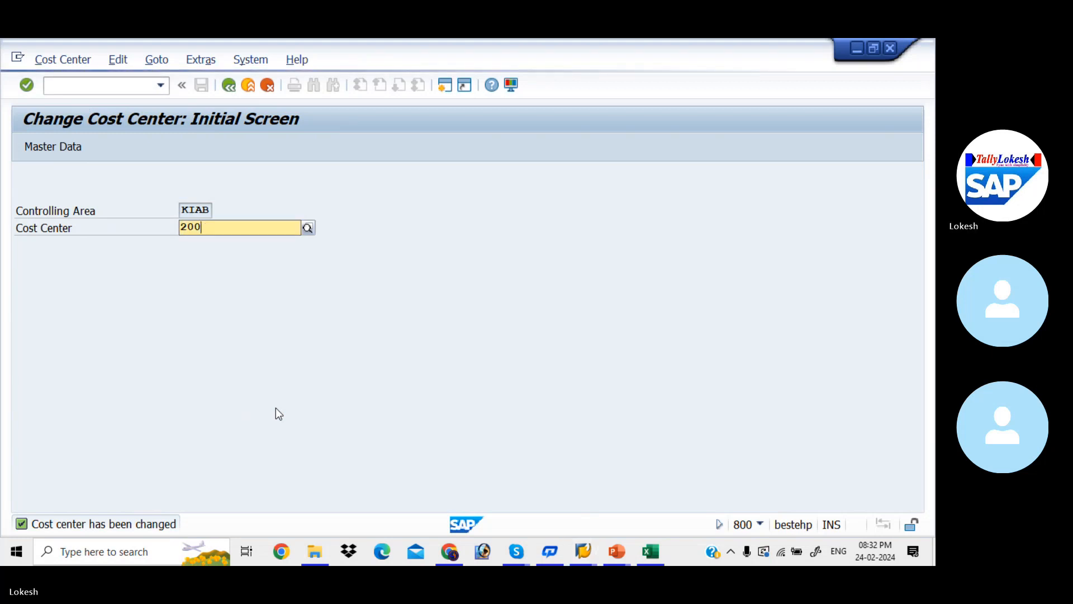
pyautogui.write('2')
pyautogui.press('Return')
pyautogui.press('Return')
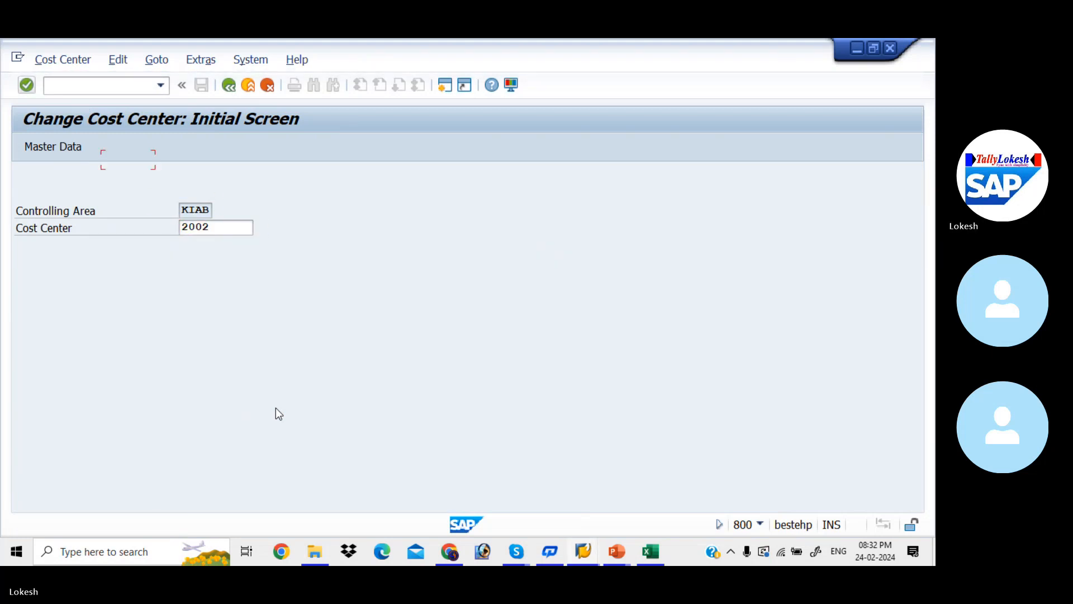
pyautogui.click(71, 148)
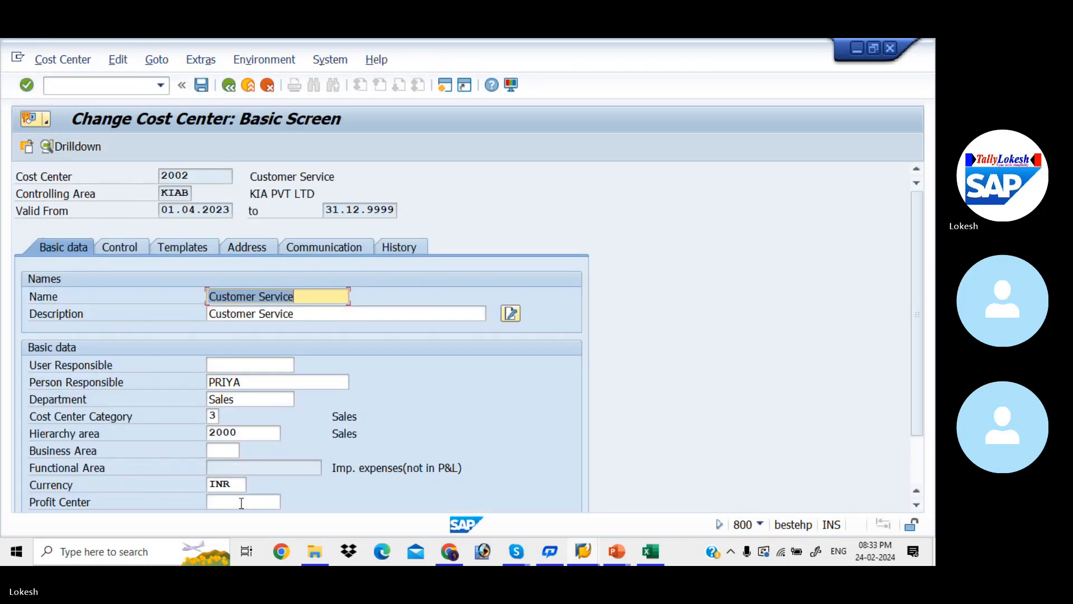
# Assign profit center KI400 to cost center 2002, save it and agree to the online field change
pyautogui.click(241, 502)
pyautogui.click(288, 502)
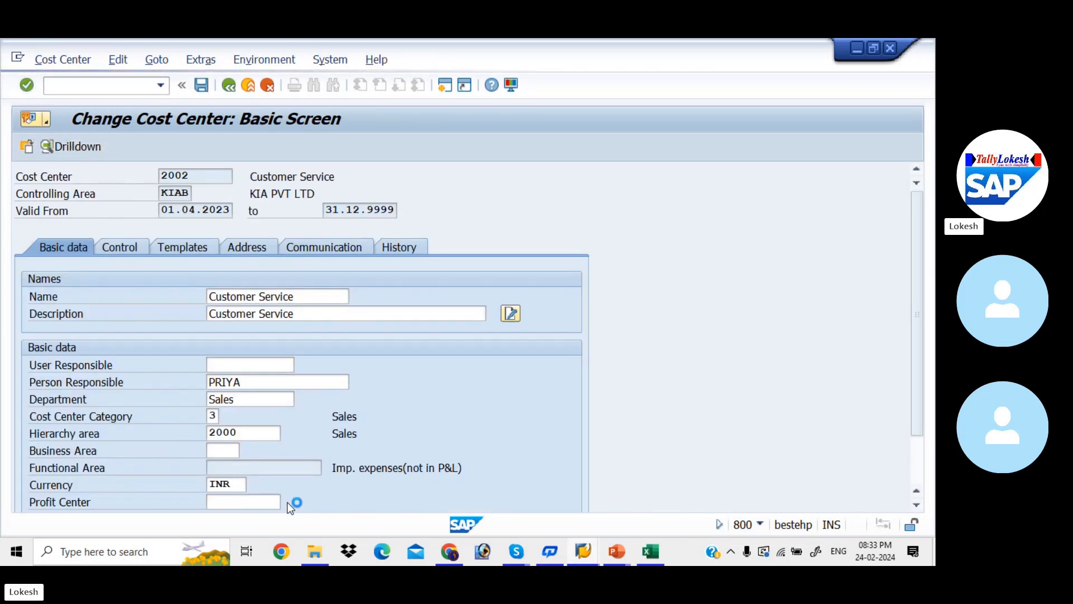
pyautogui.press('Delete')
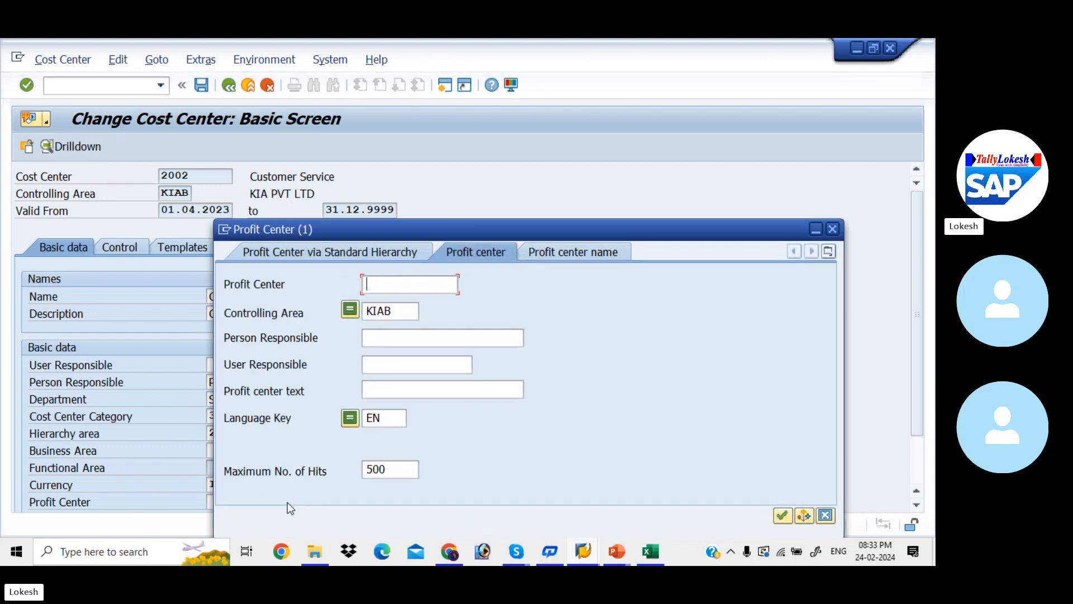
pyautogui.press('Return')
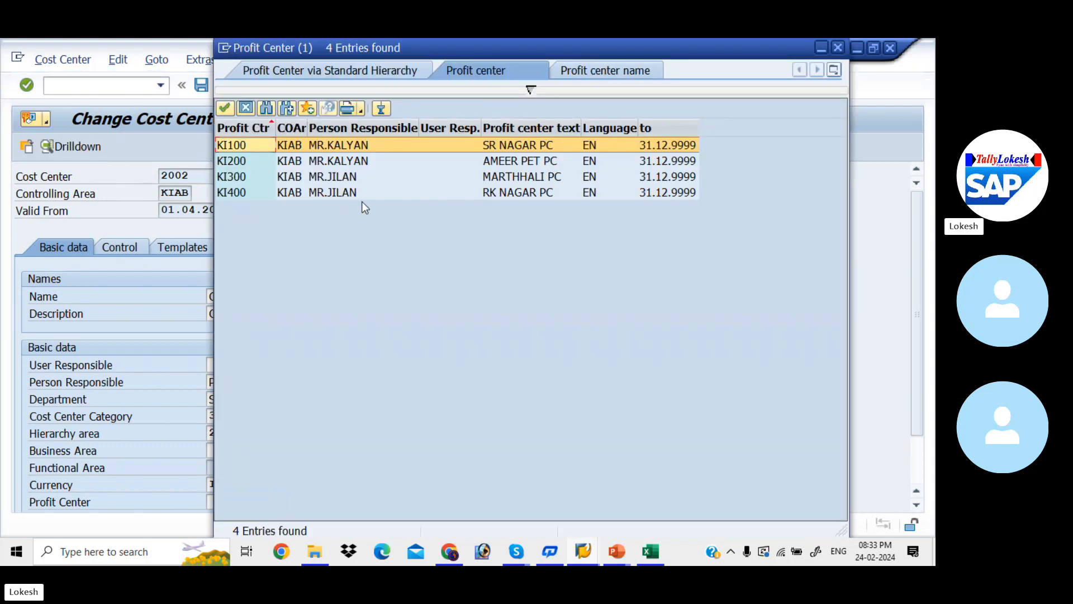
pyautogui.click(366, 195)
pyautogui.doubleClick(366, 196)
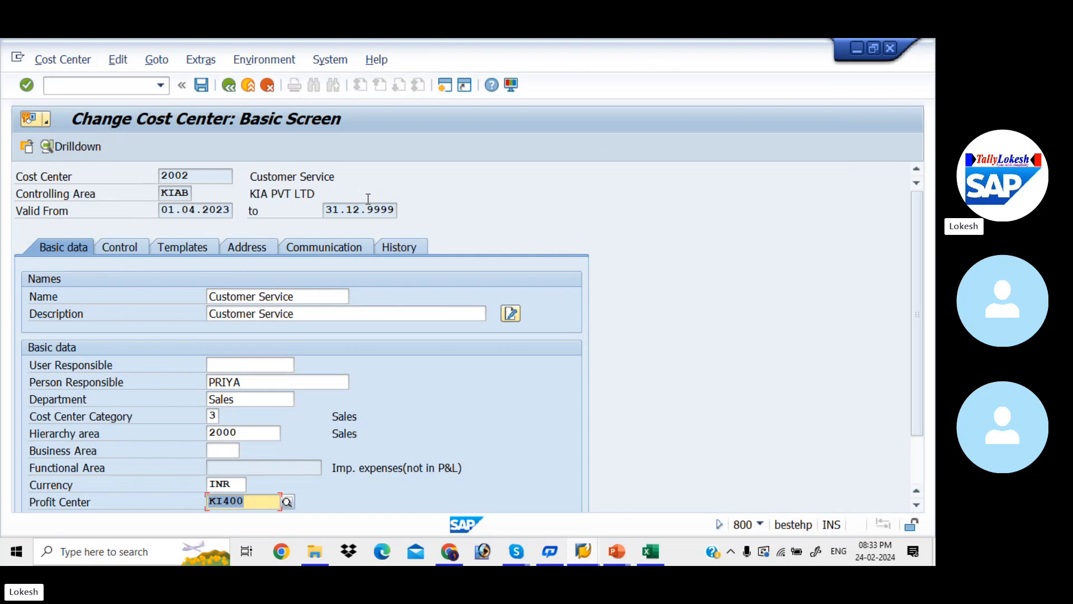
pyautogui.click(203, 86)
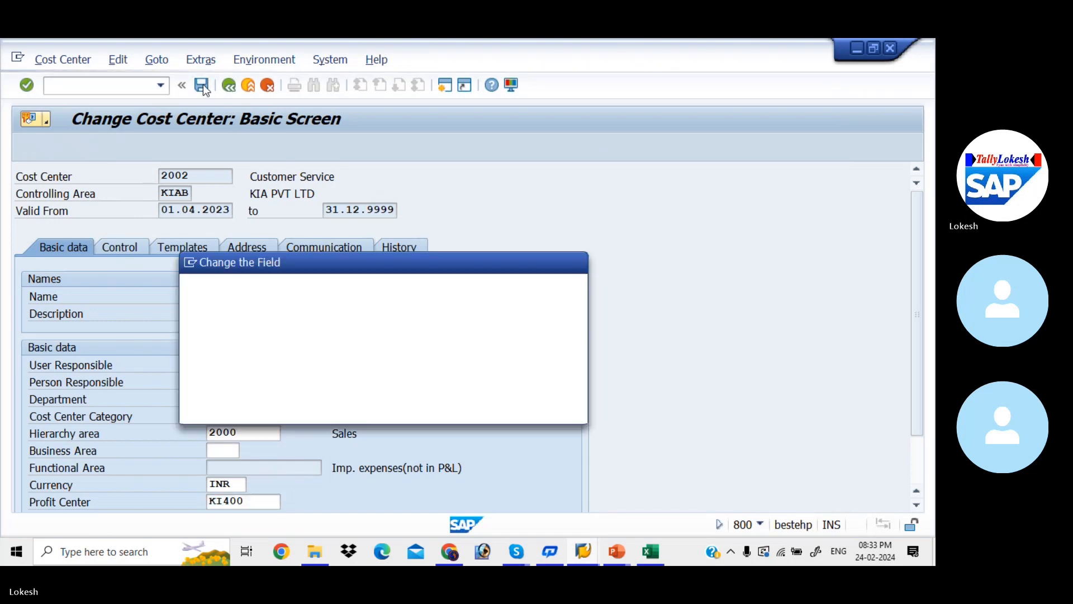
pyautogui.click(264, 409)
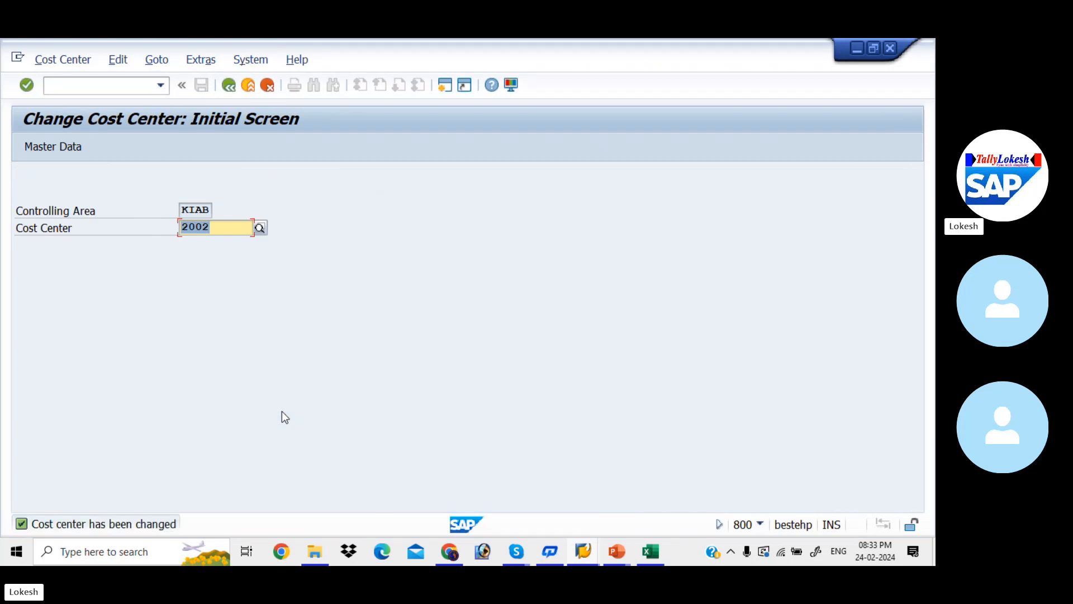
# Leave the cost center change and open the transaction for entering a G/L account document in company code KIAB
pyautogui.hotkey('alt', 'Tab')
pyautogui.hotkey('alt', 'Tab')
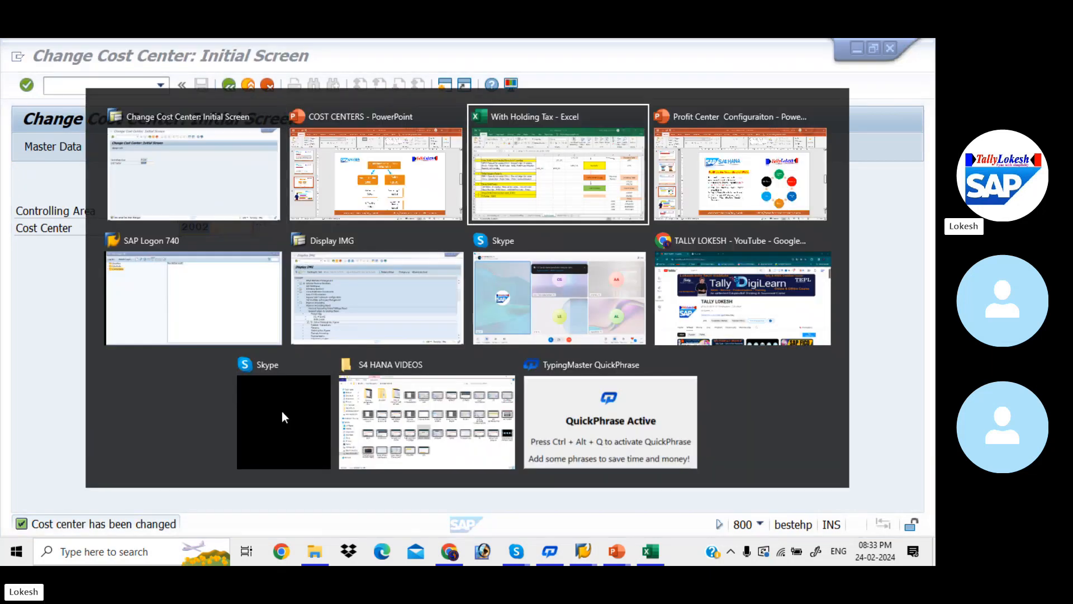
pyautogui.hotkey('alt', 'Tab')
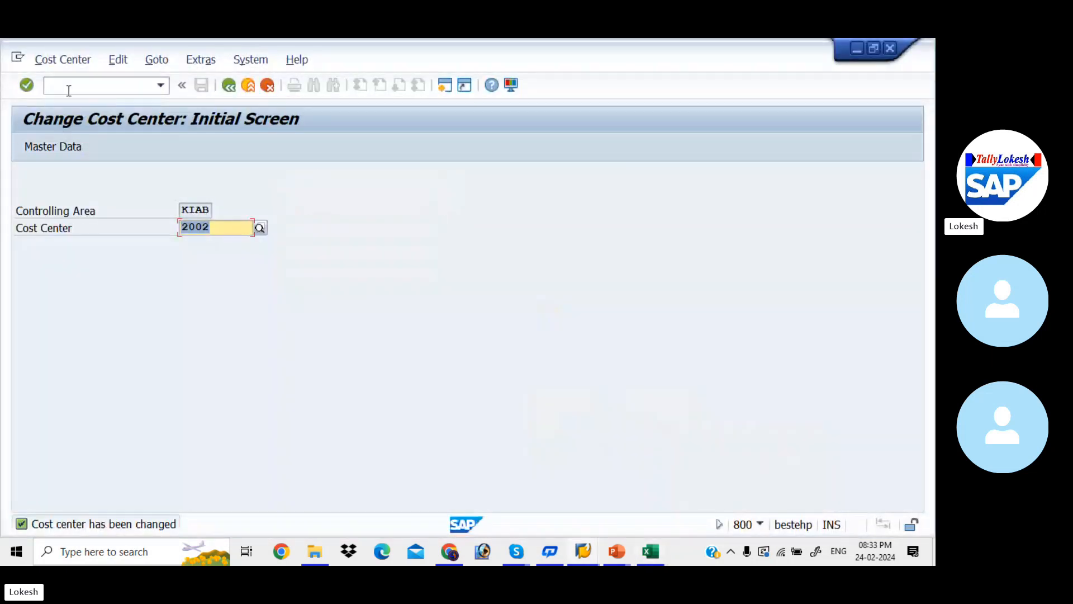
pyautogui.click(69, 91)
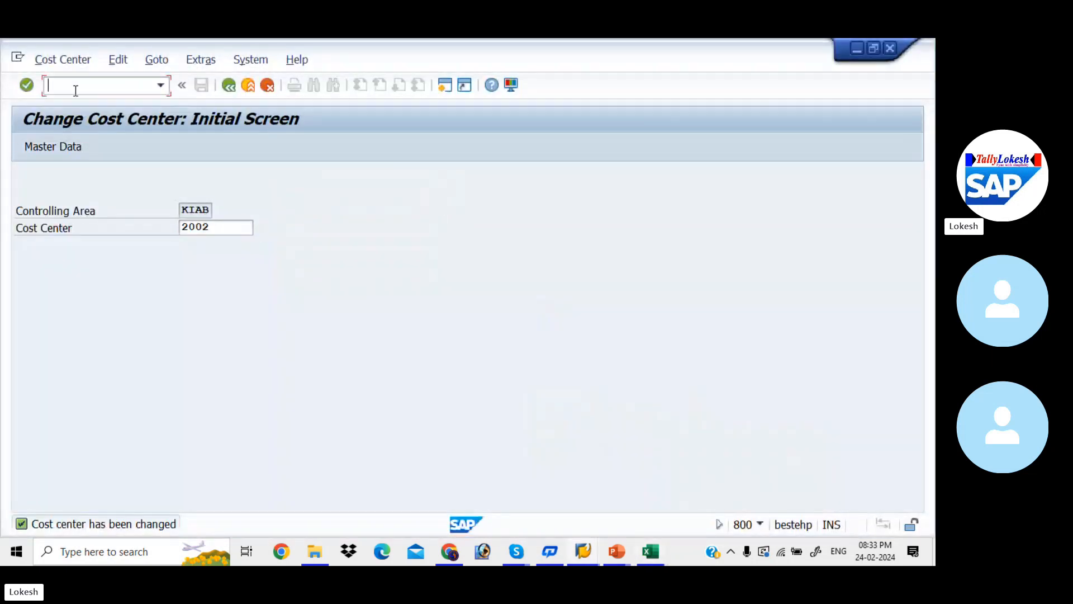
pyautogui.write('/NFB5')
pyautogui.press('Return')
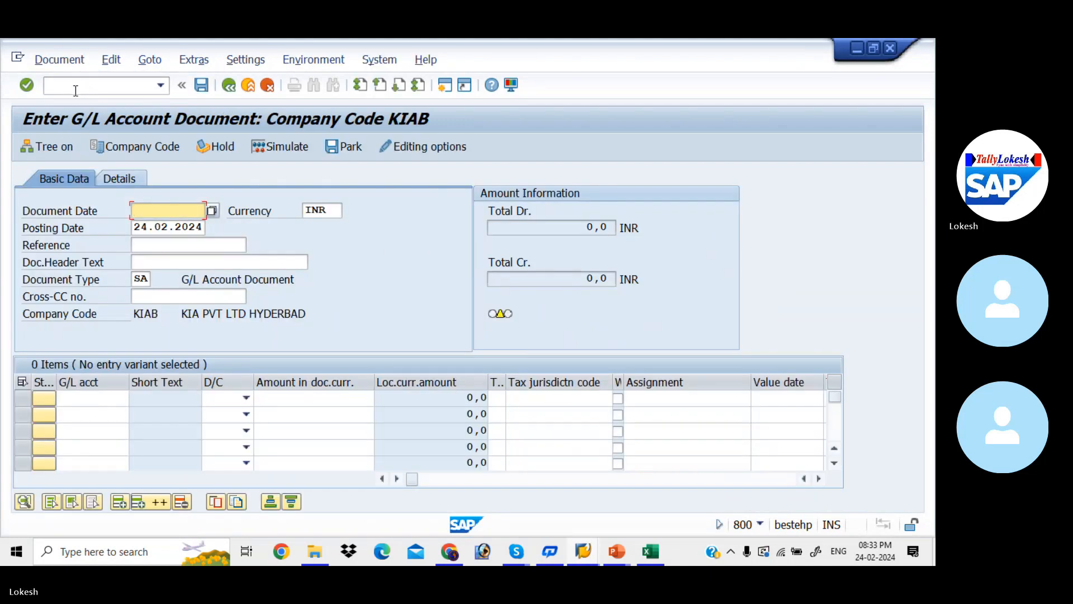
# Set the document date of the G/L document to 24.02.2024
pyautogui.press('BackSpace')
pyautogui.press('Down')
pyautogui.press('Return')
pyautogui.press('Tab')
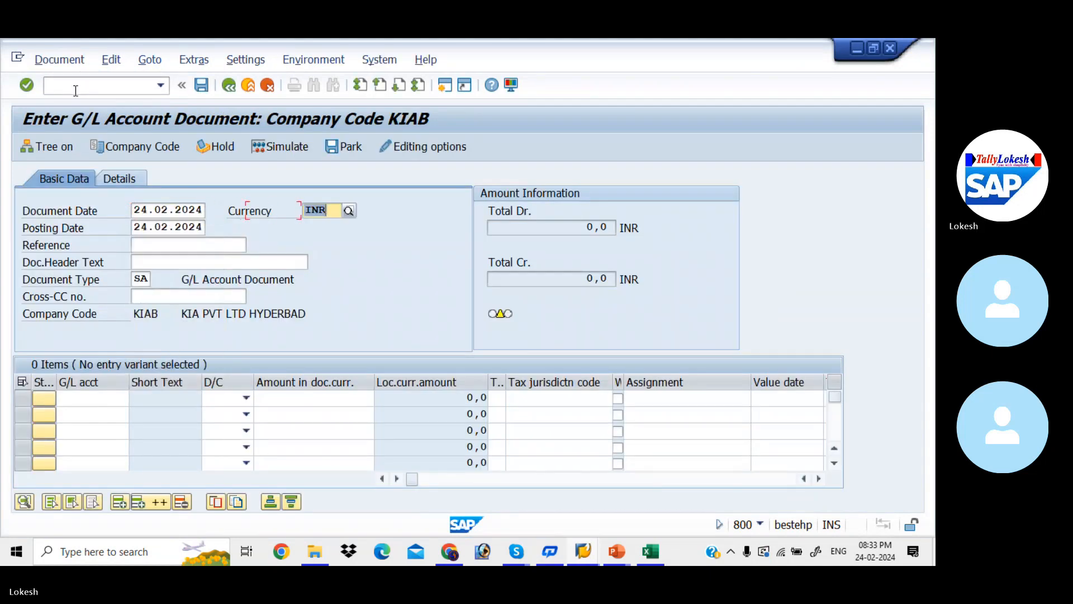
pyautogui.press('Tab')
pyautogui.press('Tab')
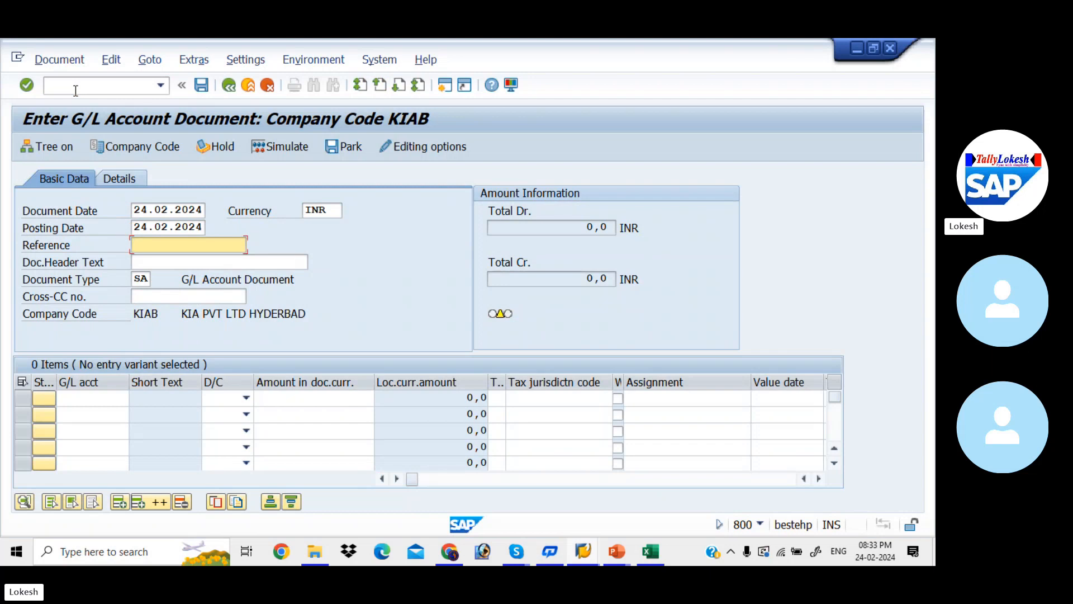
# Enter the reference GL-0005 and the document header text RENT A/C
pyautogui.press('BackSpace')
pyautogui.press('Down')
pyautogui.press('Return')
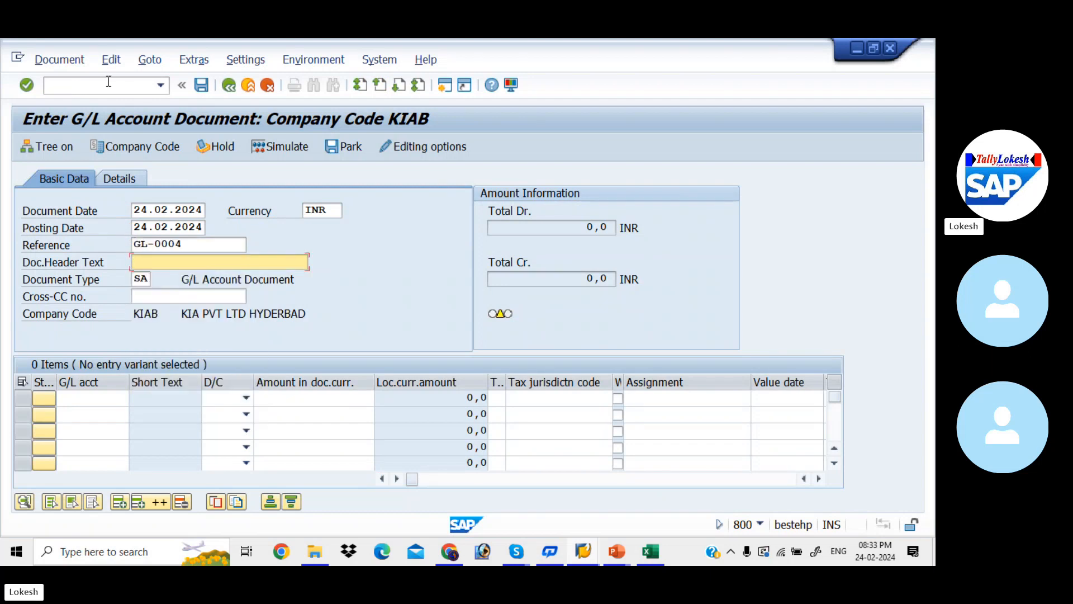
pyautogui.press('BackSpace')
pyautogui.write('5')
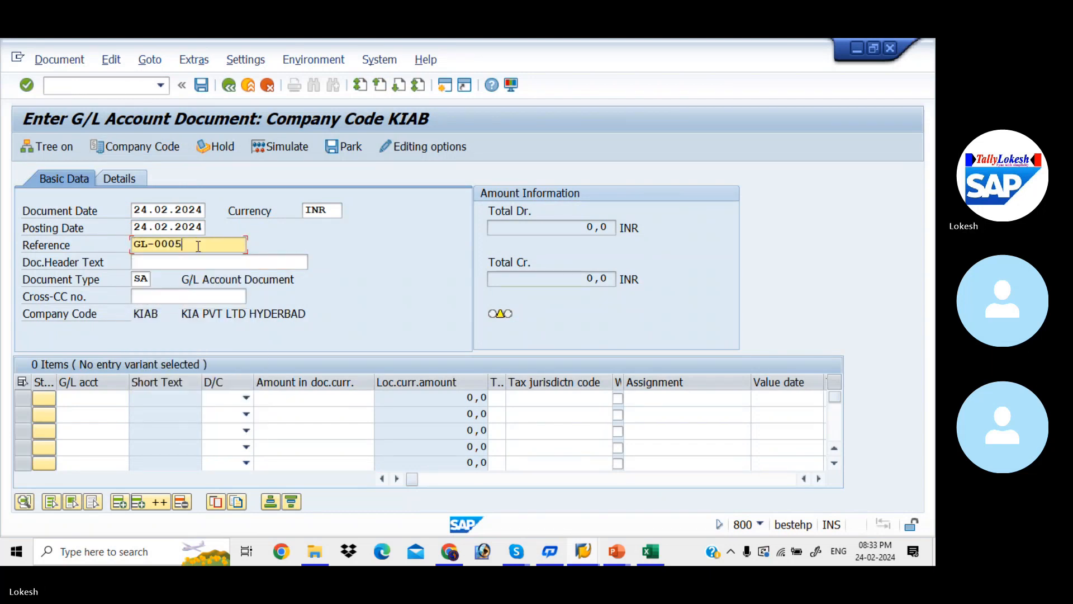
pyautogui.press('Tab')
pyautogui.press('Down')
pyautogui.press('Down')
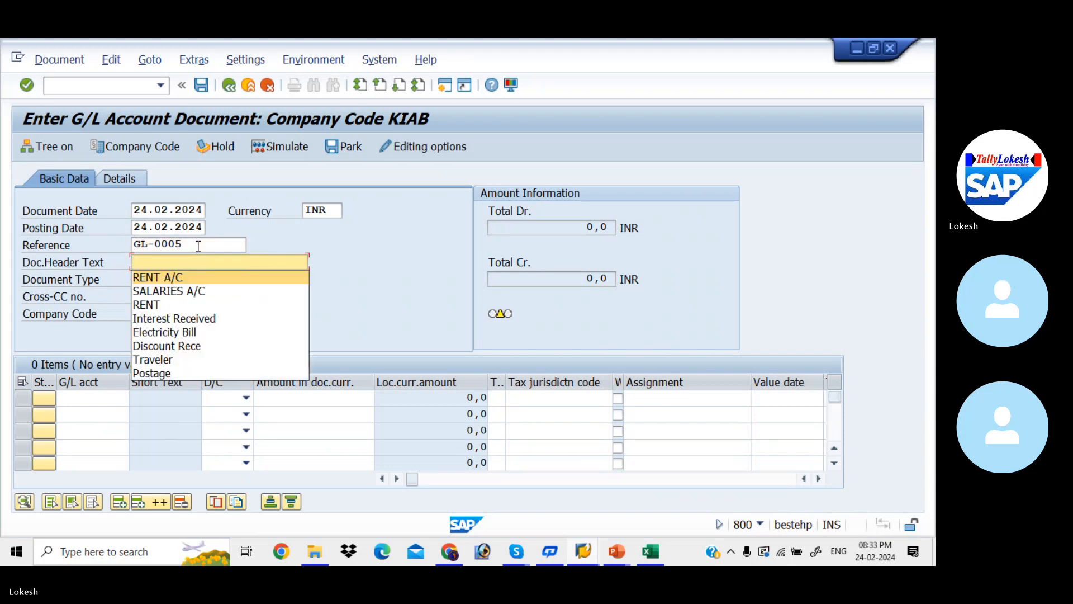
pyautogui.press('Return')
# Fill the first line item with G/L account 400001 as a debit of 5000
pyautogui.press('Tab')
pyautogui.press('Tab')
pyautogui.press('Down')
pyautogui.press('Down')
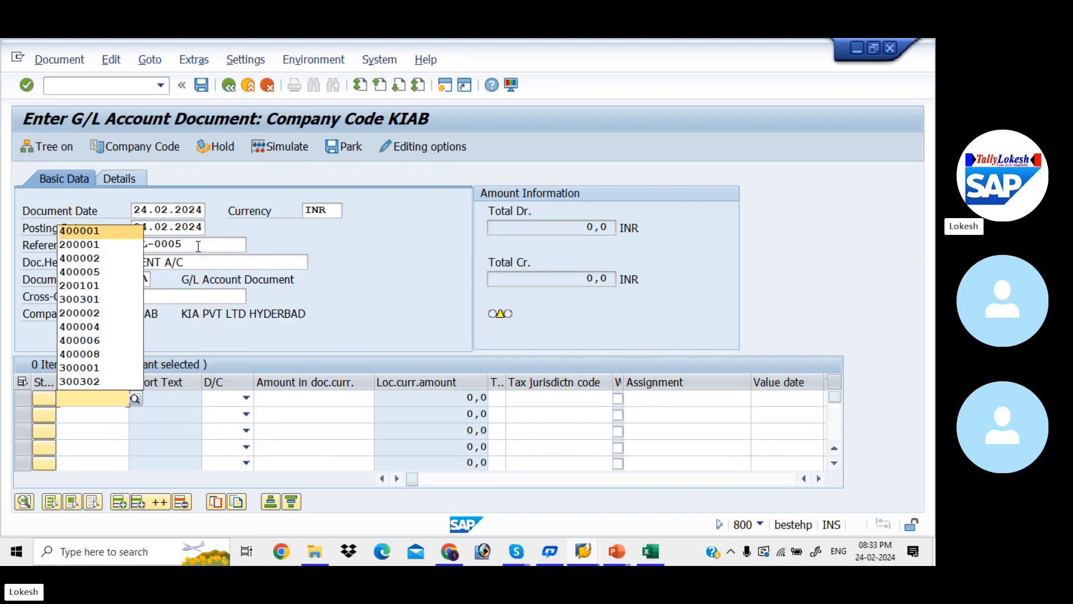
pyautogui.press('Return')
pyautogui.press('Tab')
pyautogui.press('Down')
pyautogui.press('Tab')
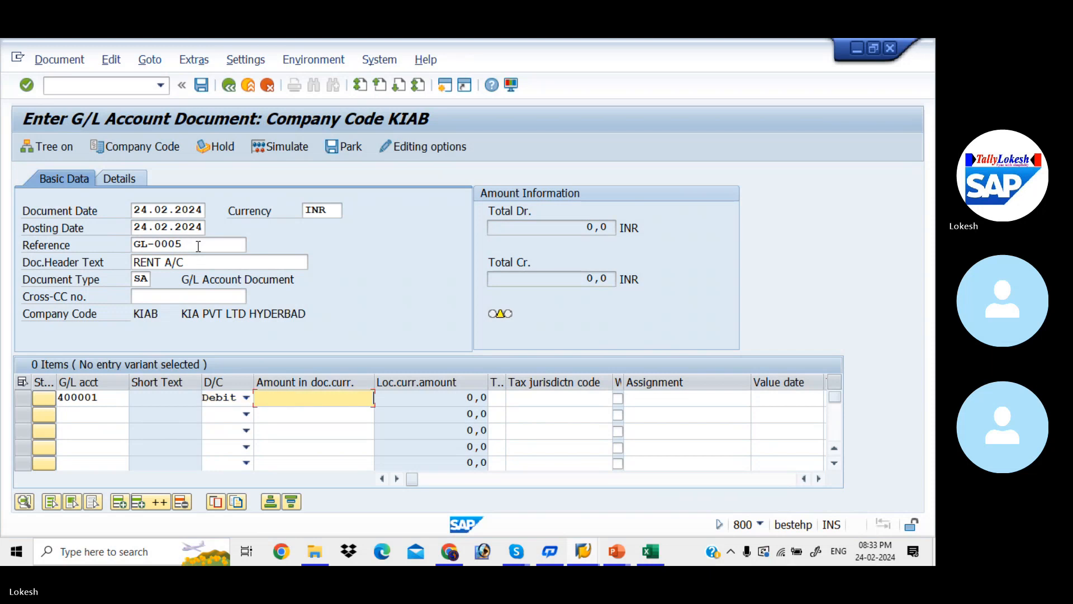
pyautogui.press('Down')
pyautogui.press('Return')
pyautogui.press('Tab')
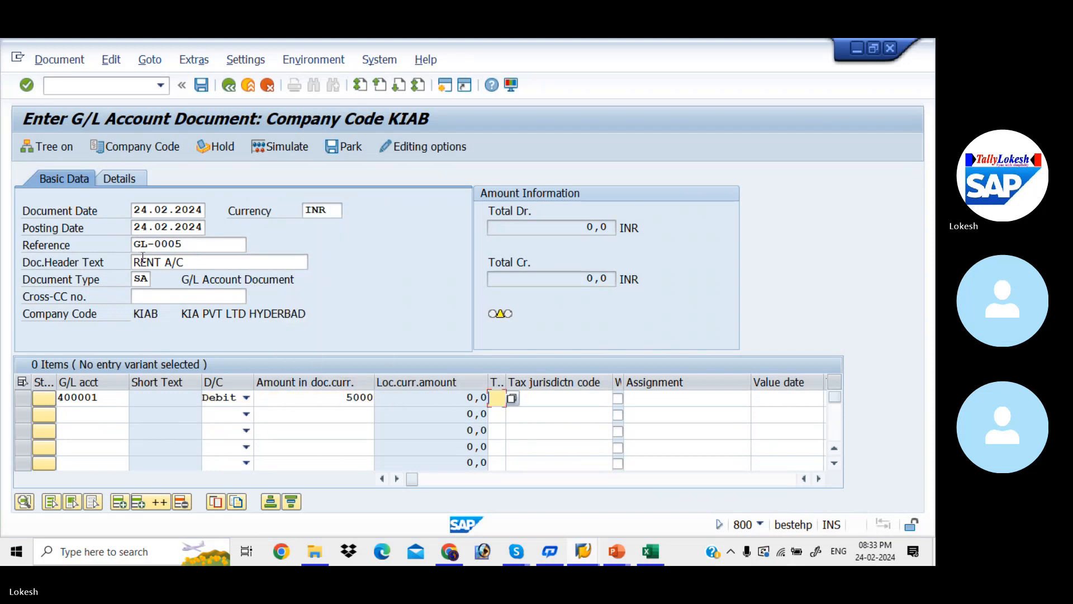
# Fill the second line item with G/L account 400001 as another debit of 5000
pyautogui.click(109, 414)
pyautogui.press('Down')
pyautogui.press('Down')
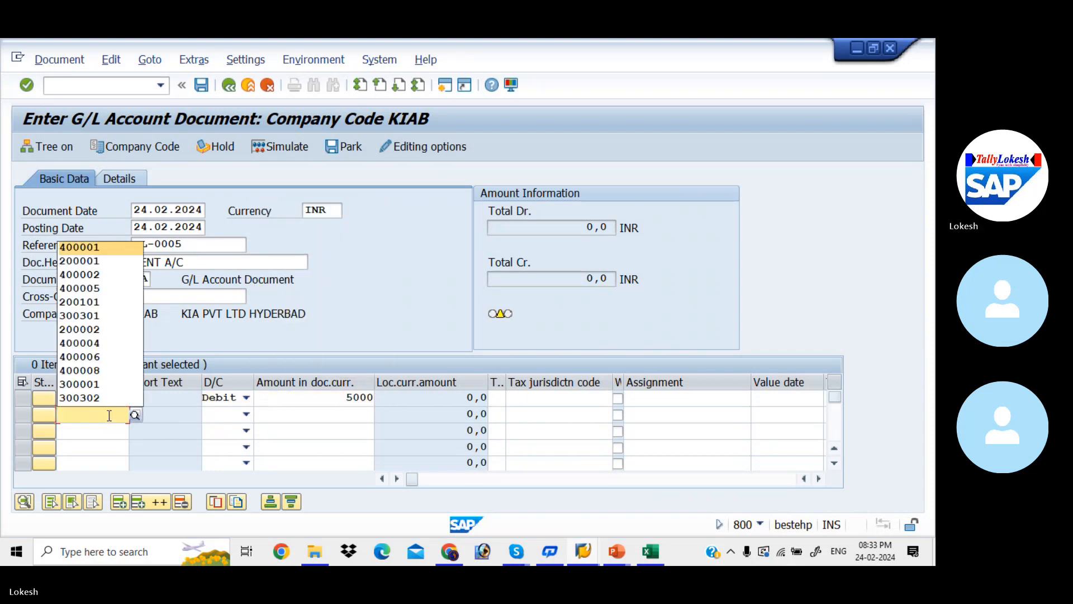
pyautogui.press('Return')
pyautogui.press('Tab')
pyautogui.press('Down')
pyautogui.press('Tab')
pyautogui.press('Down')
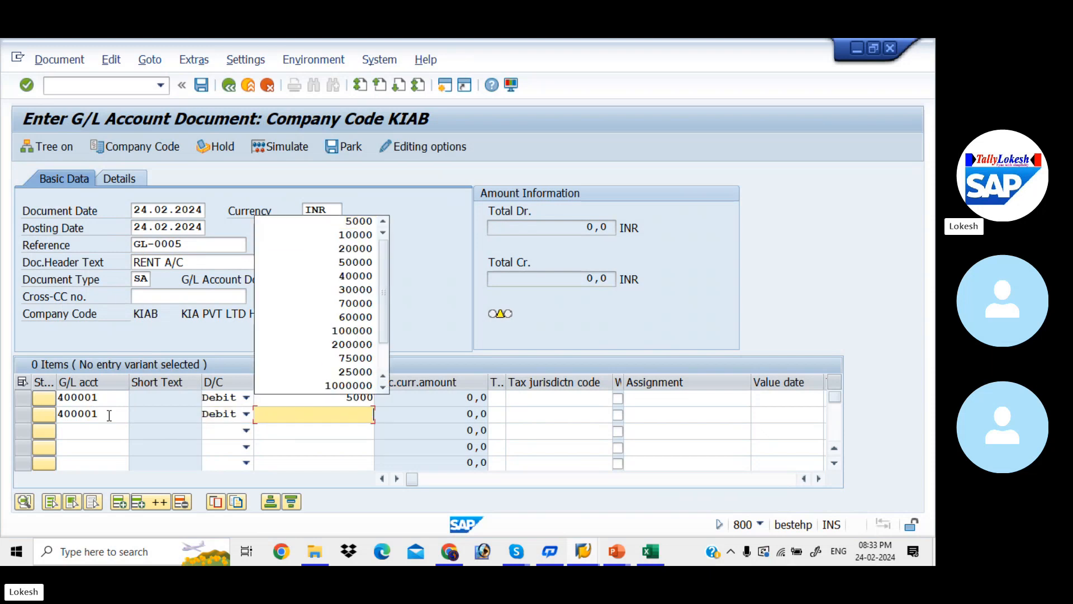
pyautogui.press('Down')
pyautogui.press('Down')
pyautogui.press('Up')
pyautogui.press('Return')
pyautogui.press('Tab')
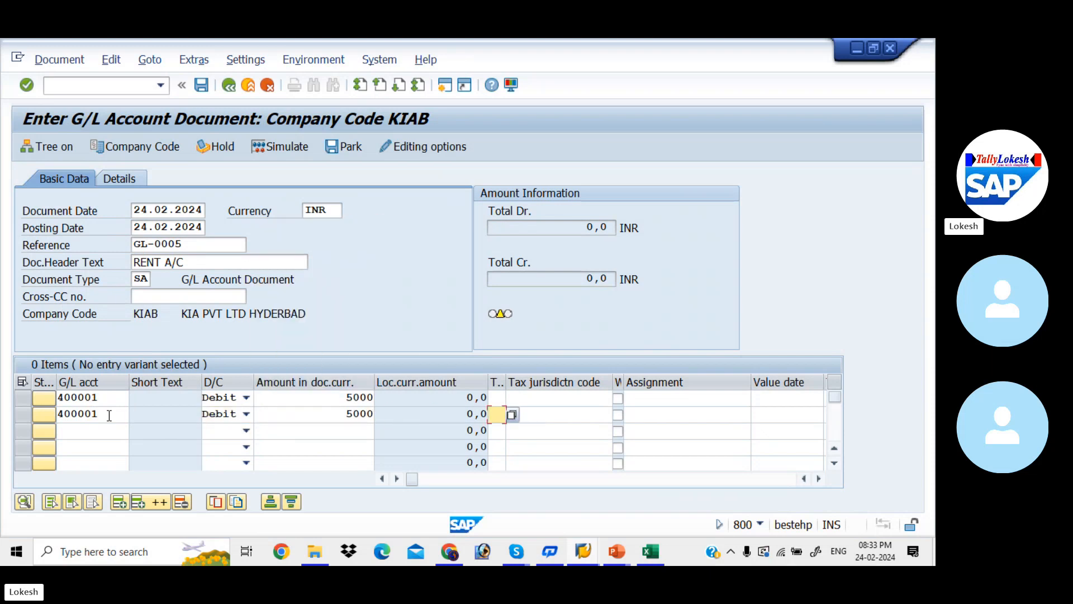
# Fill the third line item with G/L account 200001 as a credit of 10000
pyautogui.click(83, 429)
pyautogui.press('Down')
pyautogui.press('Down')
pyautogui.press('Down')
pyautogui.press('Down')
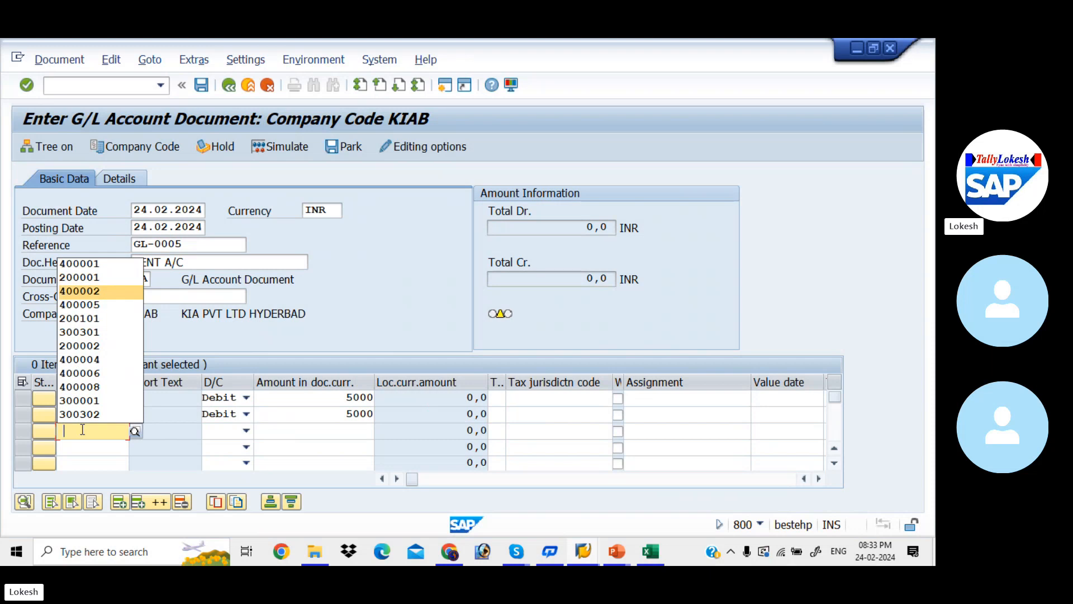
pyautogui.press('Up')
pyautogui.press('Up')
pyautogui.press('Return')
pyautogui.press('Tab')
pyautogui.press('c')
pyautogui.press('Tab')
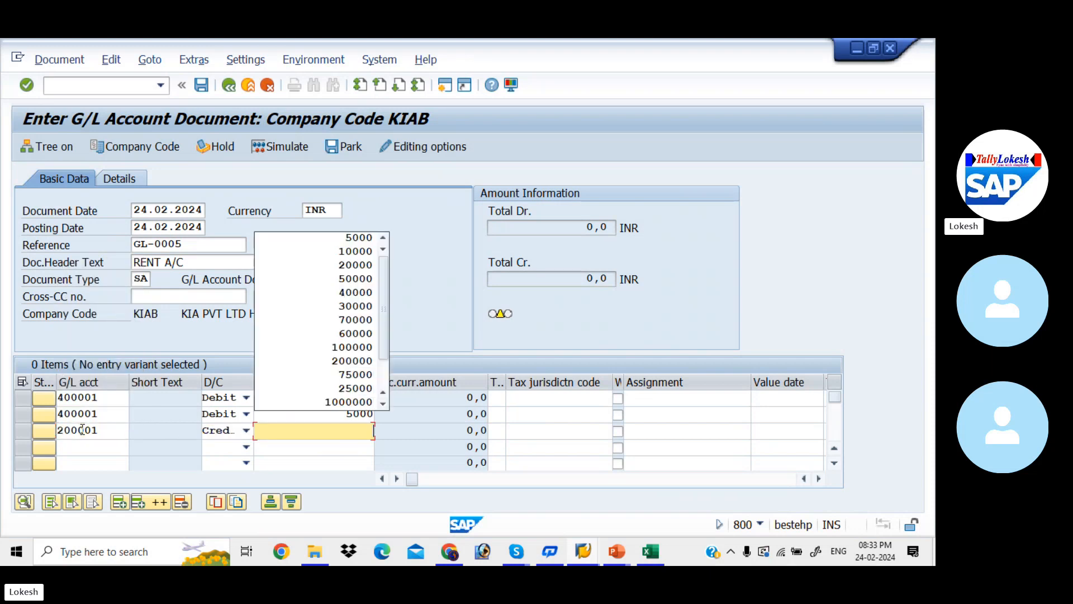
pyautogui.press('Down')
pyautogui.press('Down')
pyautogui.press('Return')
# Assign cost center 1001 to the first rent debit line item
pyautogui.press('Tab')
pyautogui.press('Tab')
pyautogui.press('Tab')
pyautogui.press('Tab')
pyautogui.press('Tab')
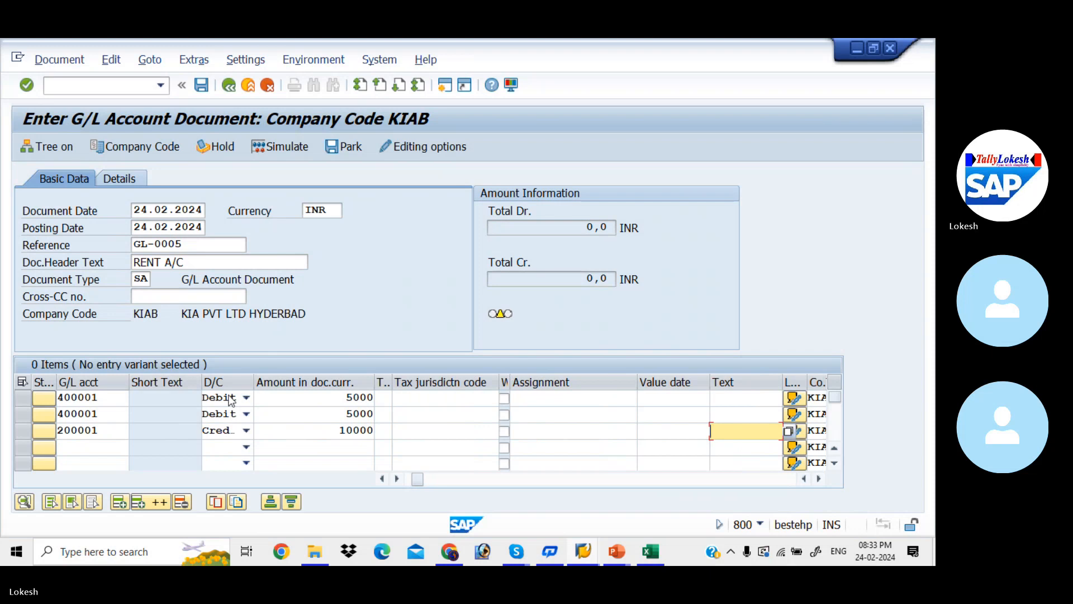
pyautogui.click(695, 400)
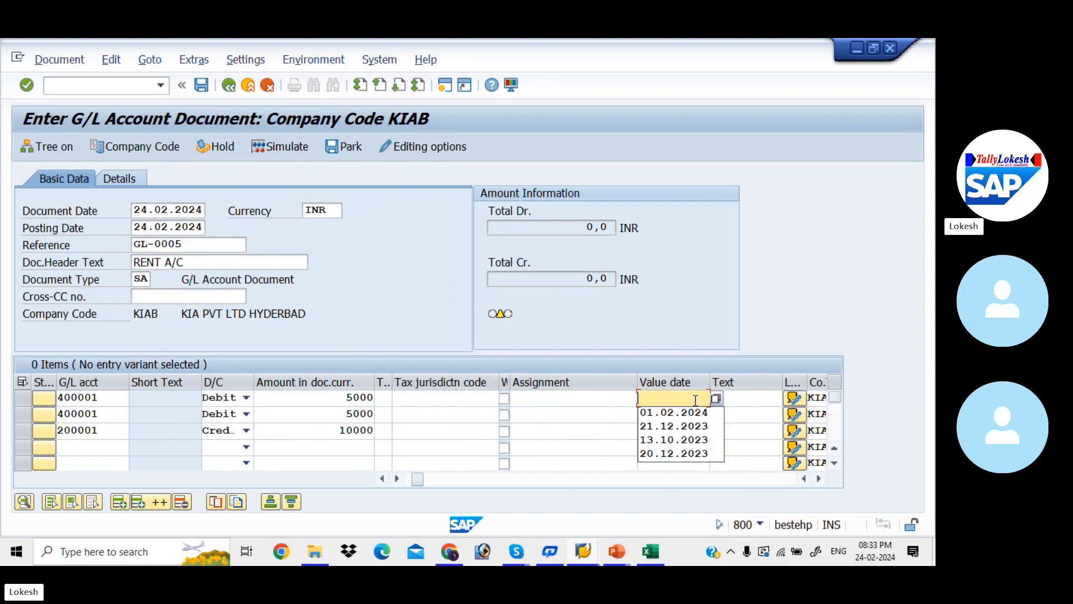
pyautogui.press('Tab')
pyautogui.press('Tab')
pyautogui.press('Tab')
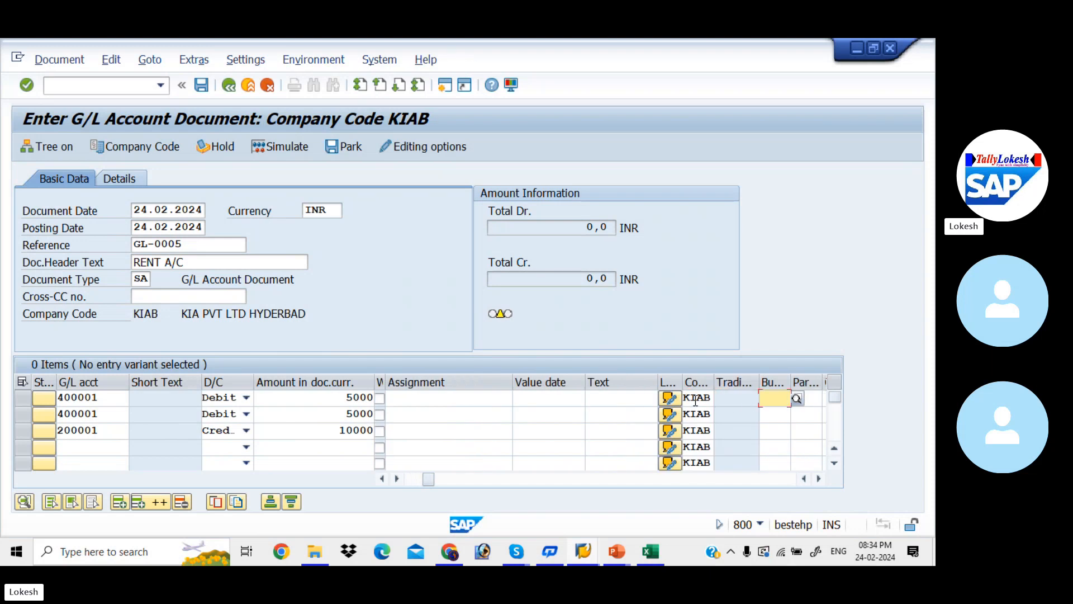
pyautogui.press('Tab')
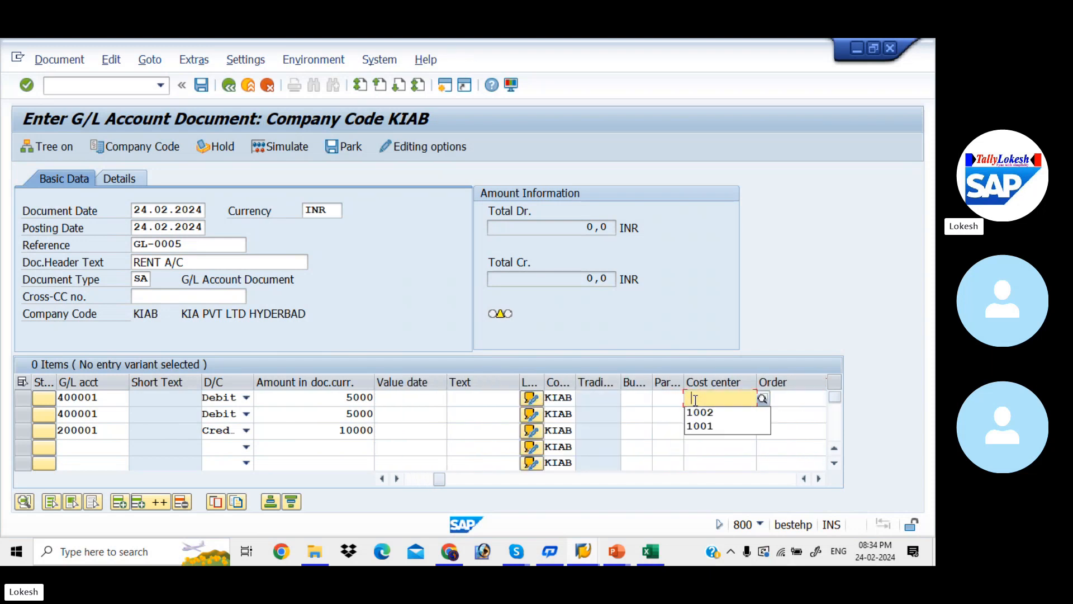
pyautogui.press('Down')
pyautogui.press('Down')
pyautogui.press('Tab')
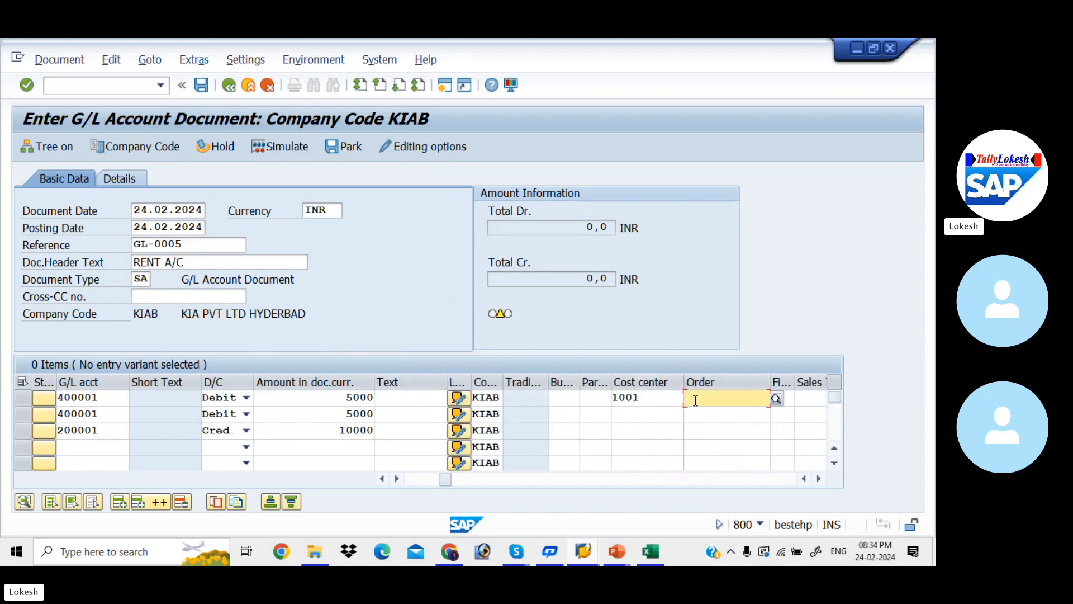
# Assign cost center 1002 to the second rent debit line item
pyautogui.click(669, 417)
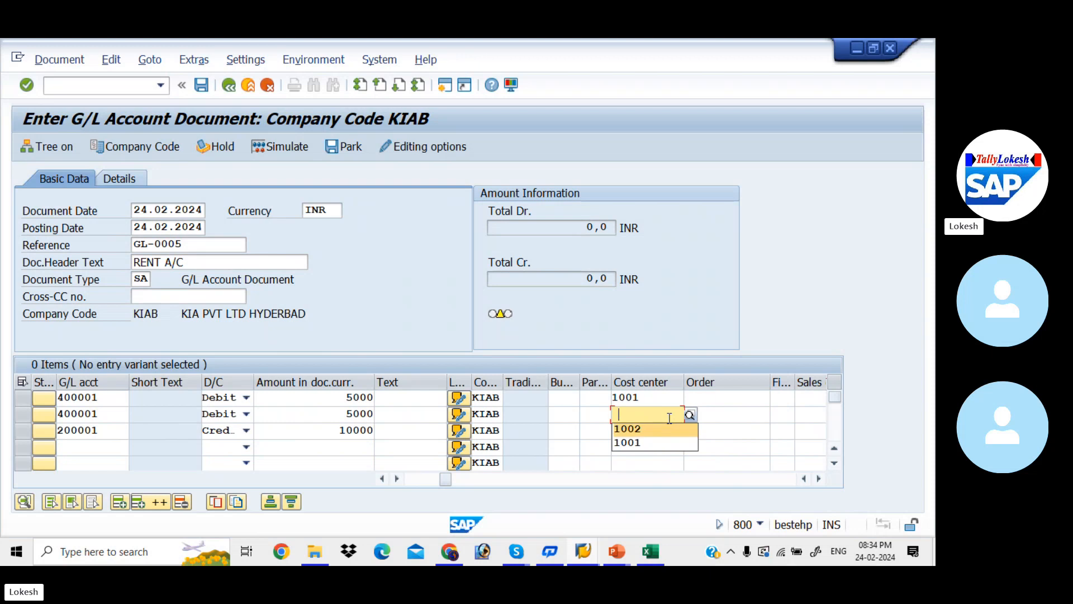
pyautogui.press('Tab')
pyautogui.press('Return')
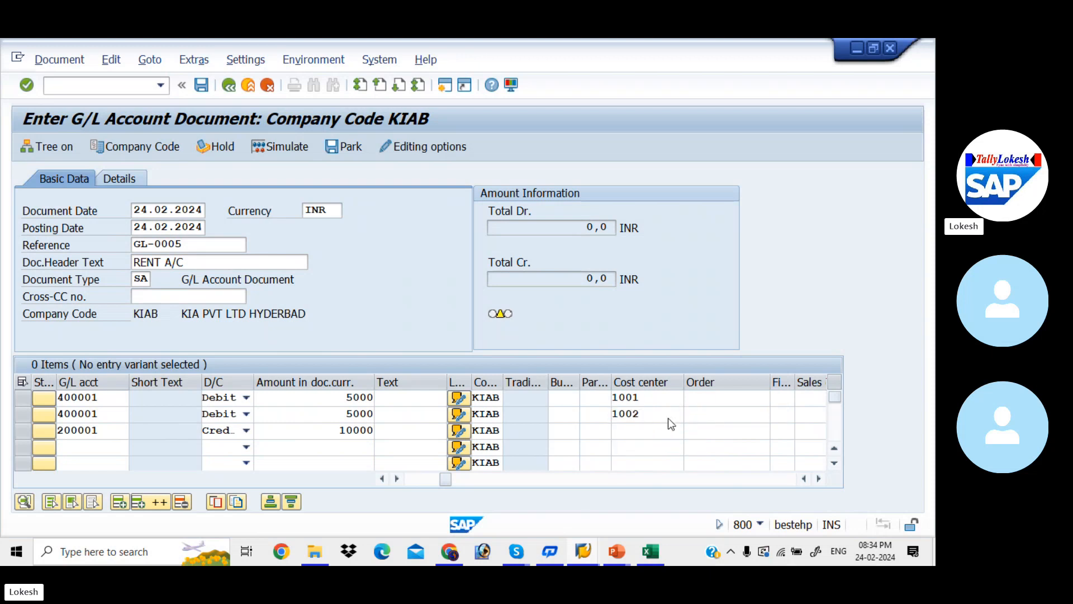
# Simulate and post the rent G/L document, and display the posted document
pyautogui.click(302, 148)
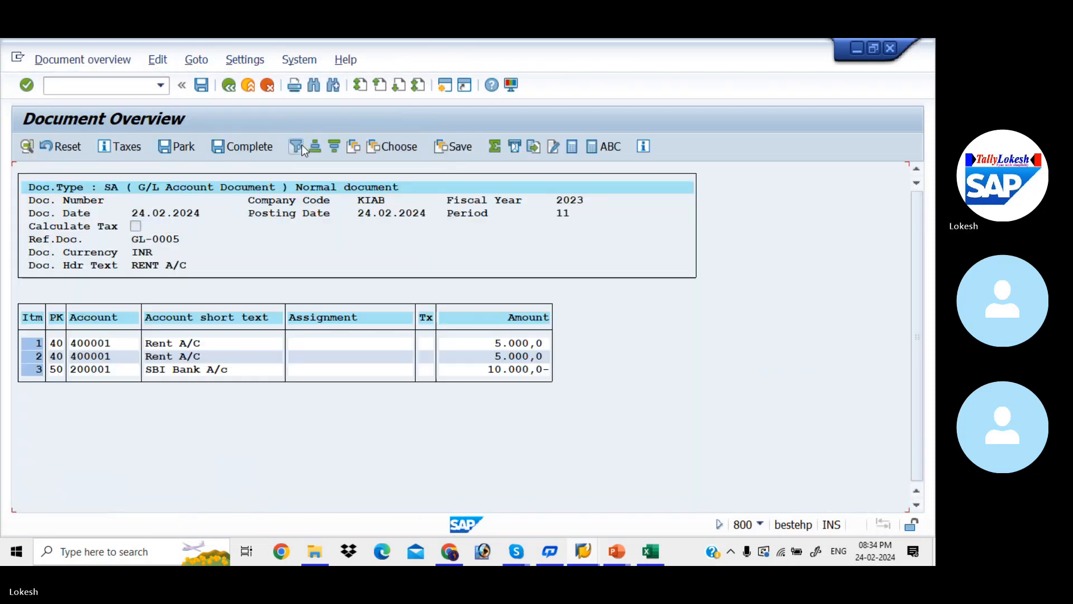
pyautogui.click(202, 86)
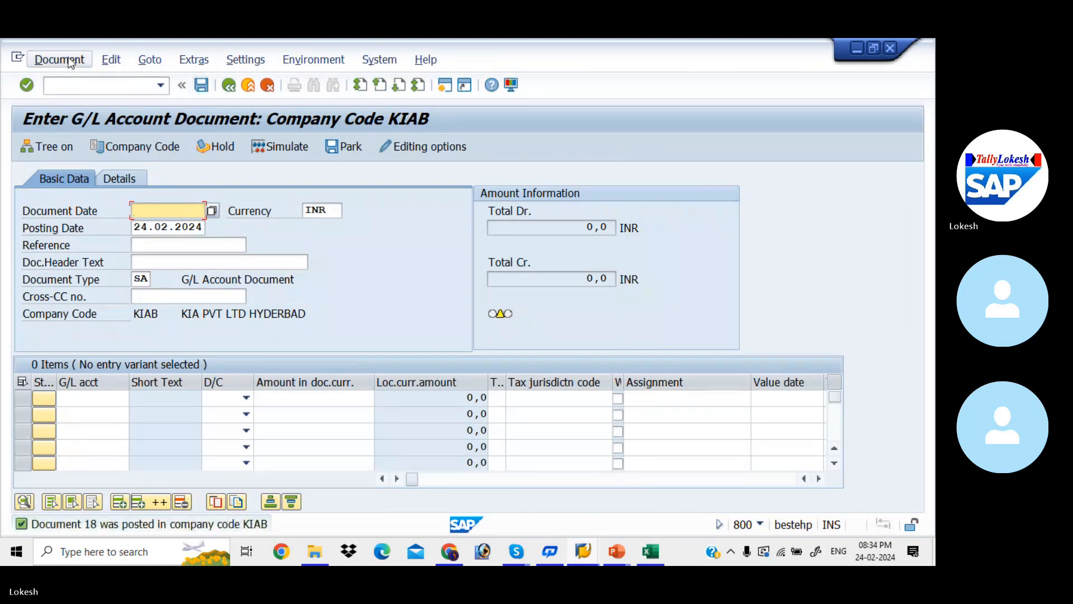
pyautogui.click(71, 61)
pyautogui.click(63, 99)
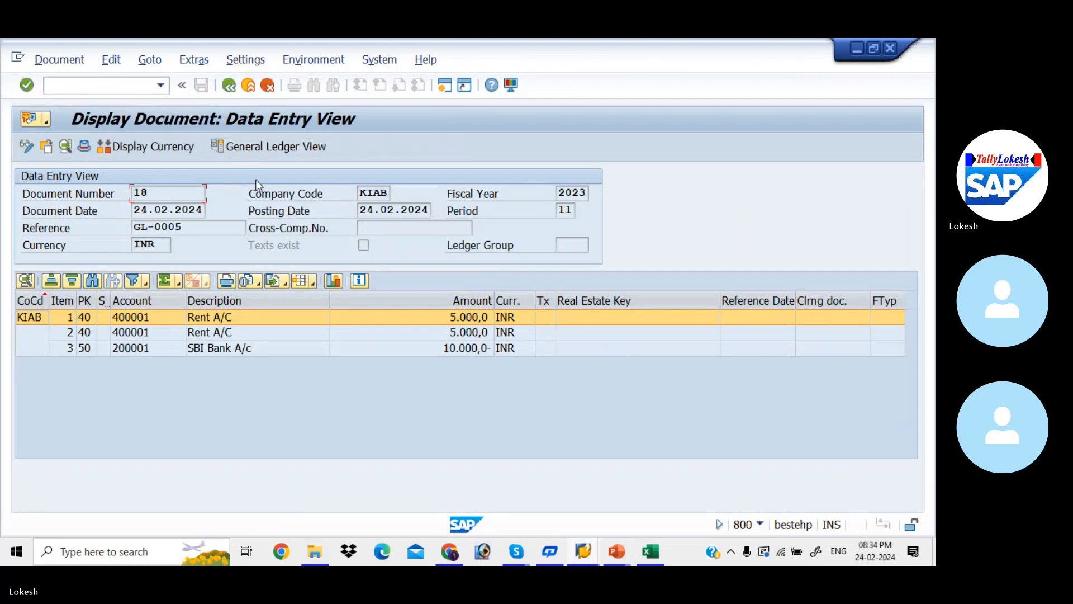
# Apply the layout AU Standard for Flex GL (/AUFLEXGL) to the displayed document's line items
pyautogui.click(317, 285)
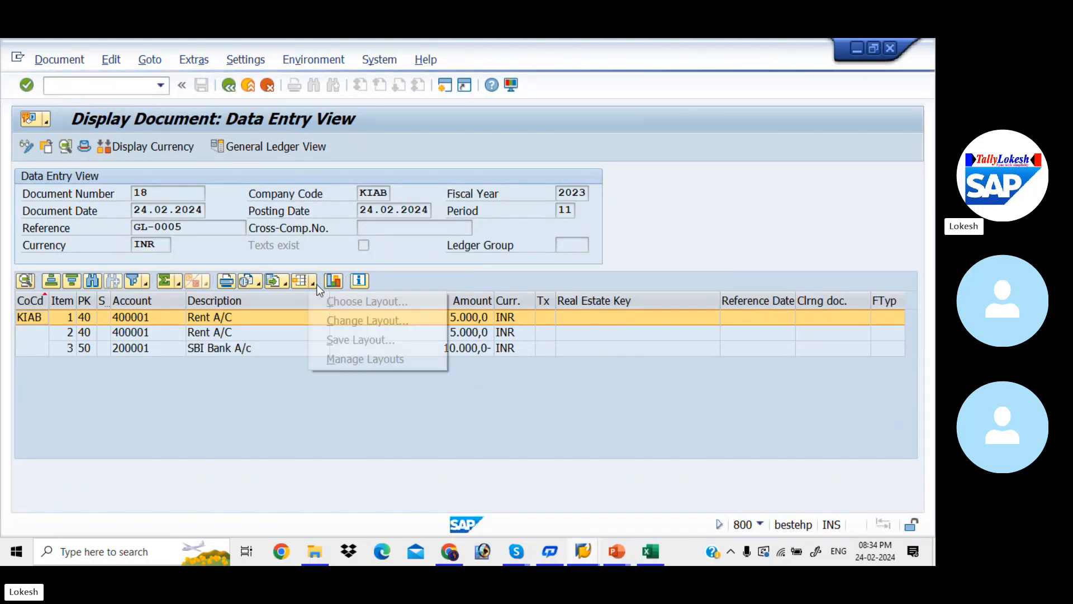
pyautogui.click(351, 300)
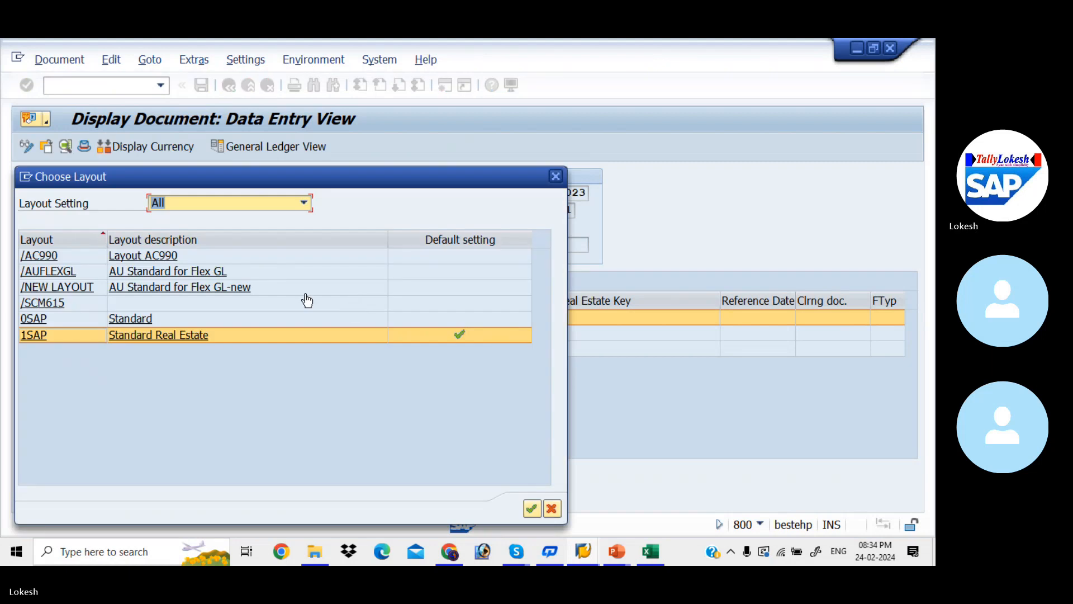
pyautogui.click(179, 271)
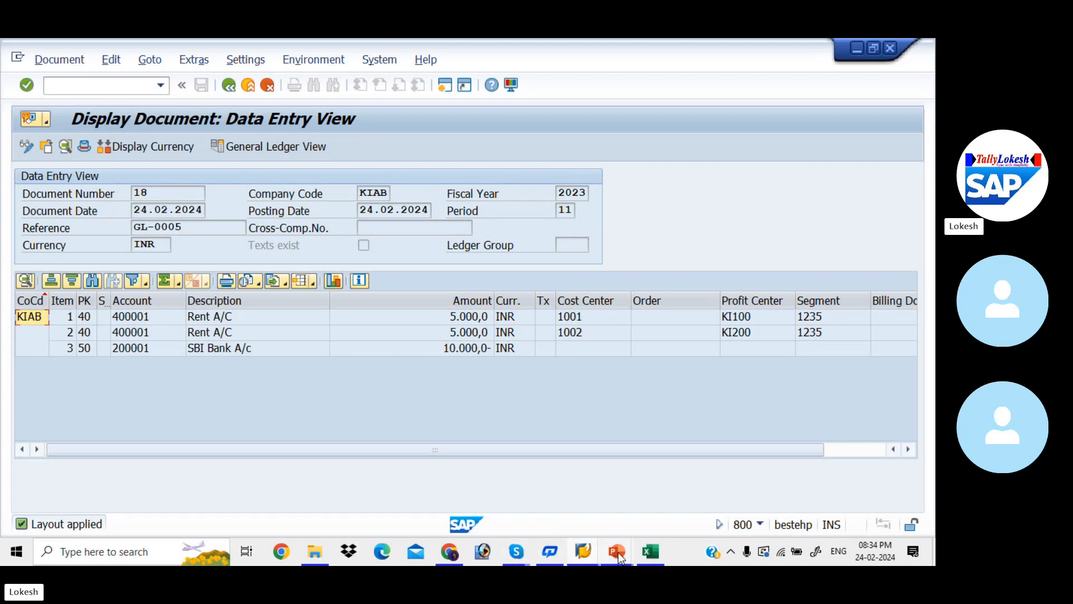
# View the company cost center hierarchy in the COST CENTERS PowerPoint presentation and the Profit Center sheet of the With Holding Tax workbook in Excel
pyautogui.moveTo(618, 552)
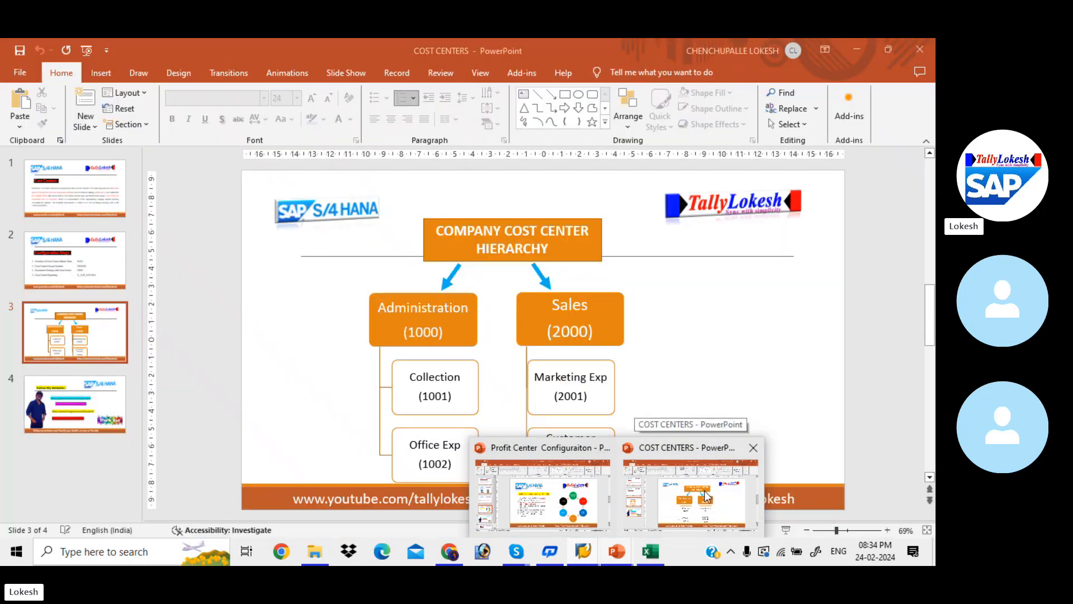
pyautogui.click(706, 496)
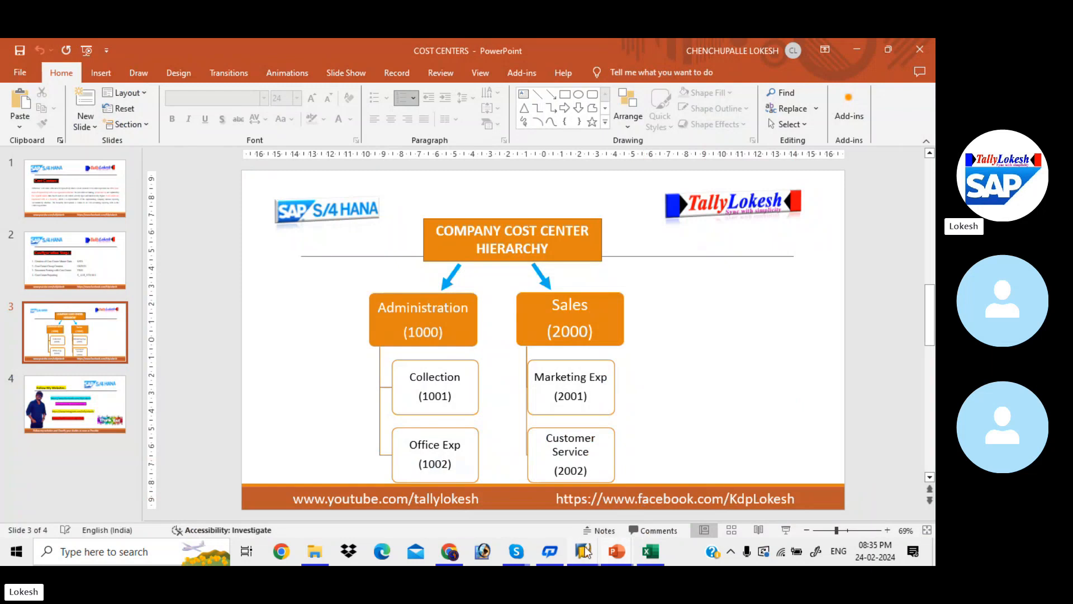
pyautogui.moveTo(661, 552)
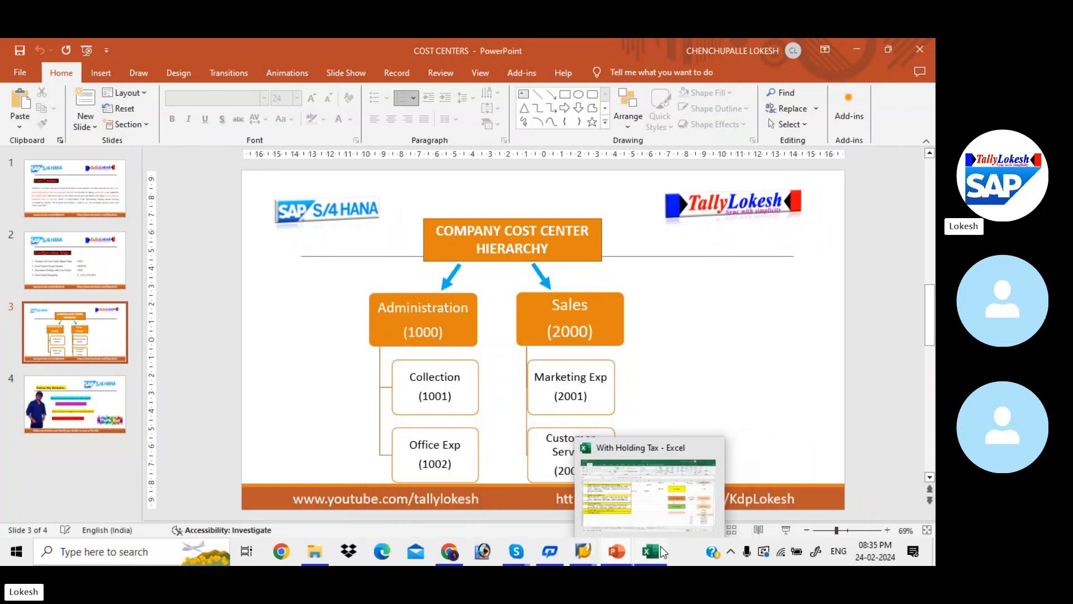
pyautogui.click(667, 500)
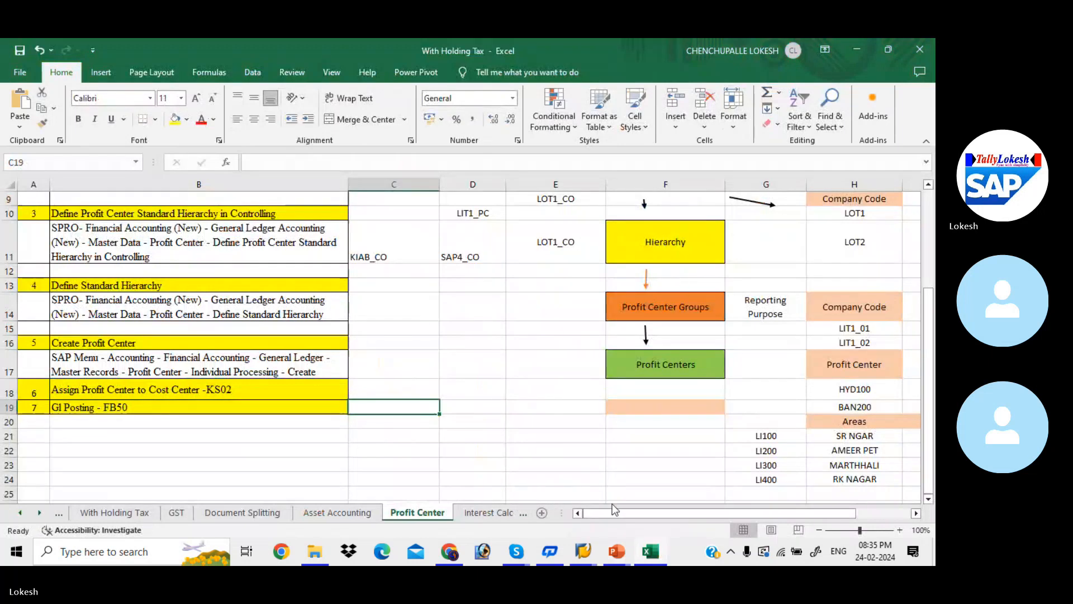
# Switch to the SAP Batch 6 call window in Skype
pyautogui.moveTo(516, 552)
pyautogui.click(509, 498)
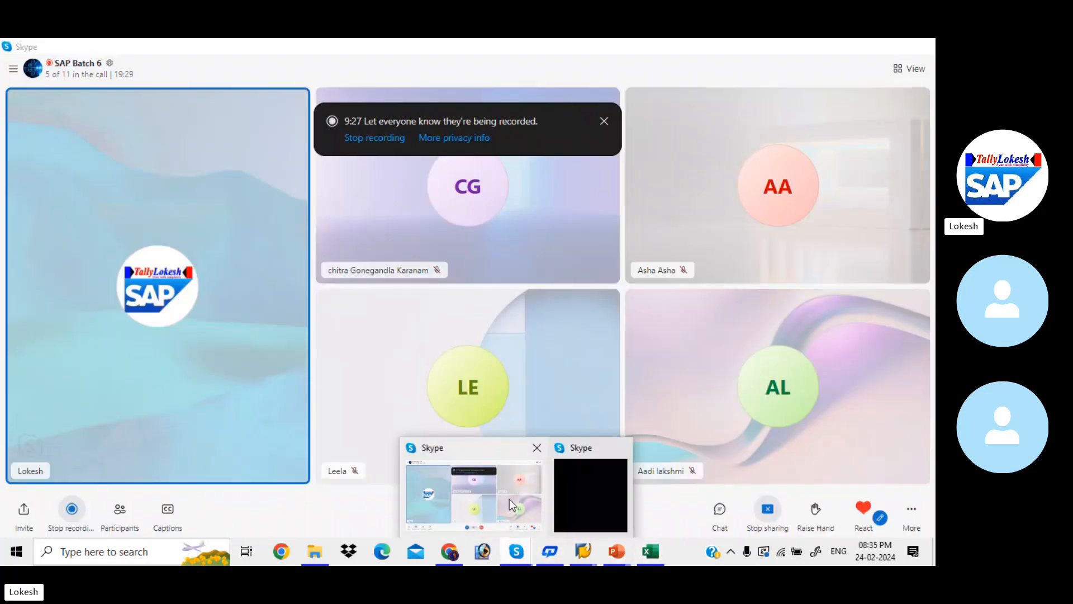